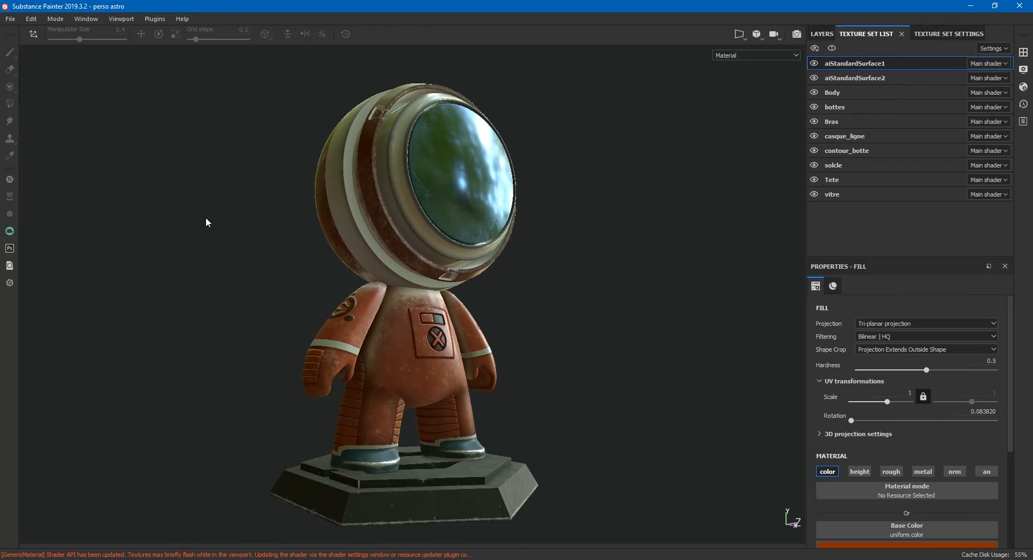
- Open the texture export settings and inspect the output maps of the Arnold 5 (AiStandard) preset
click(10, 19)
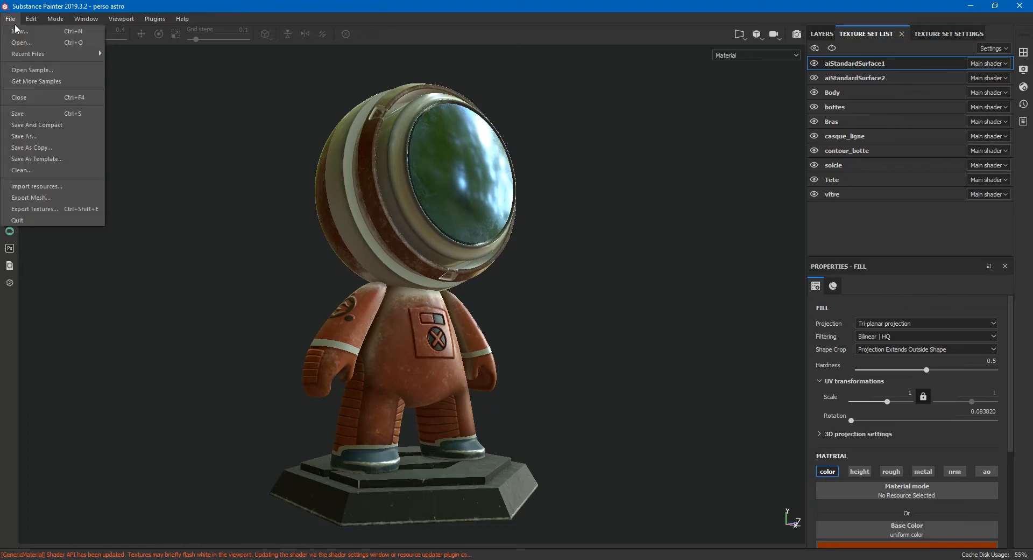
click(82, 208)
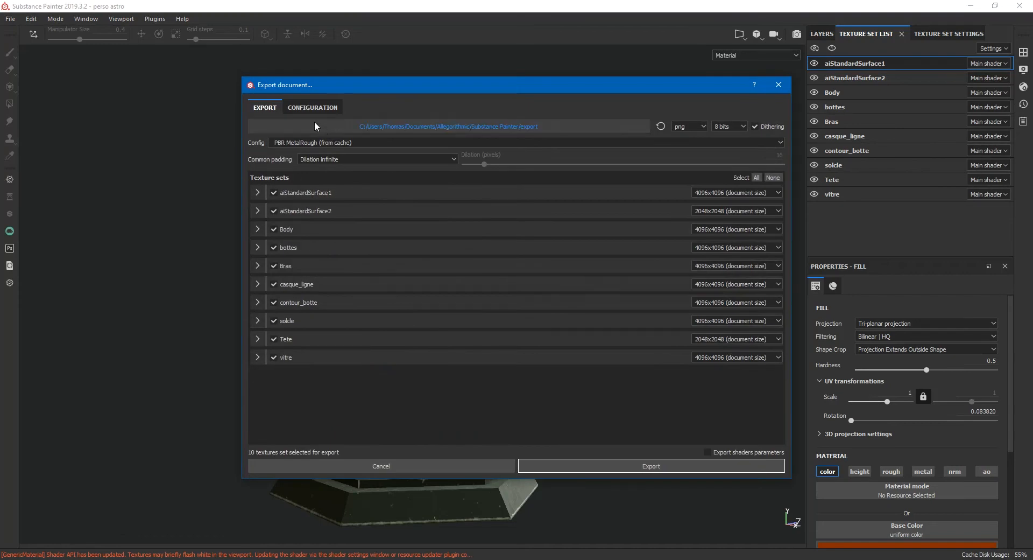
click(310, 107)
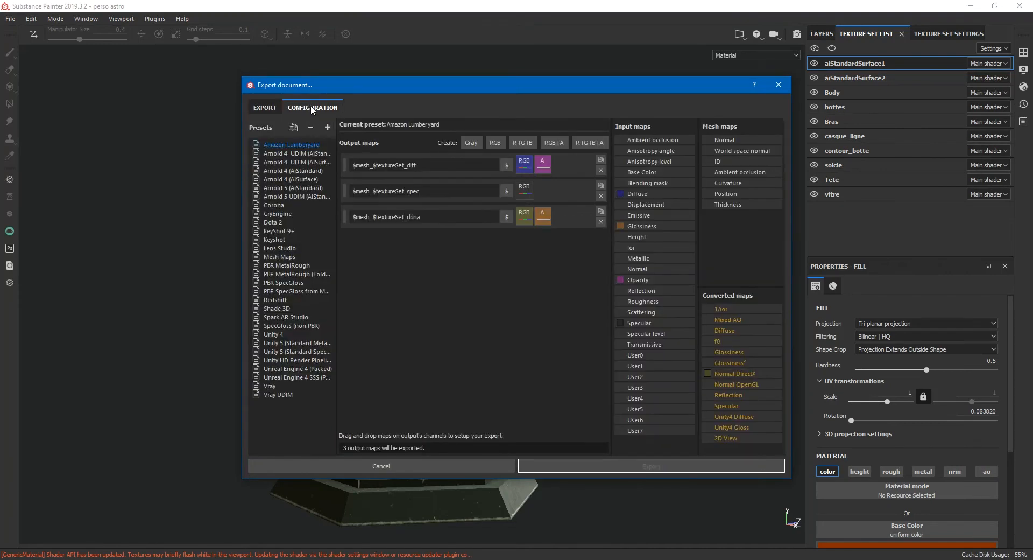
click(281, 188)
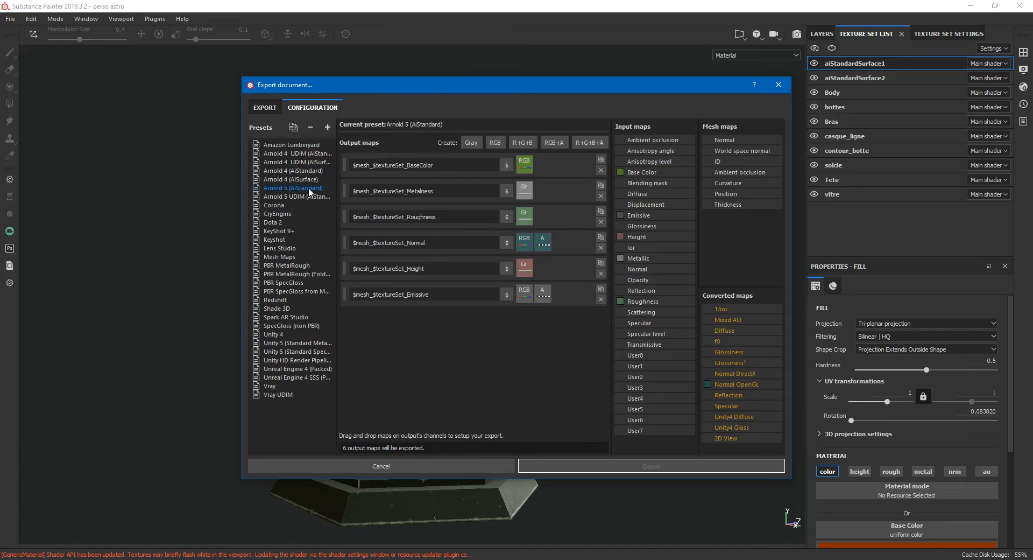
click(261, 109)
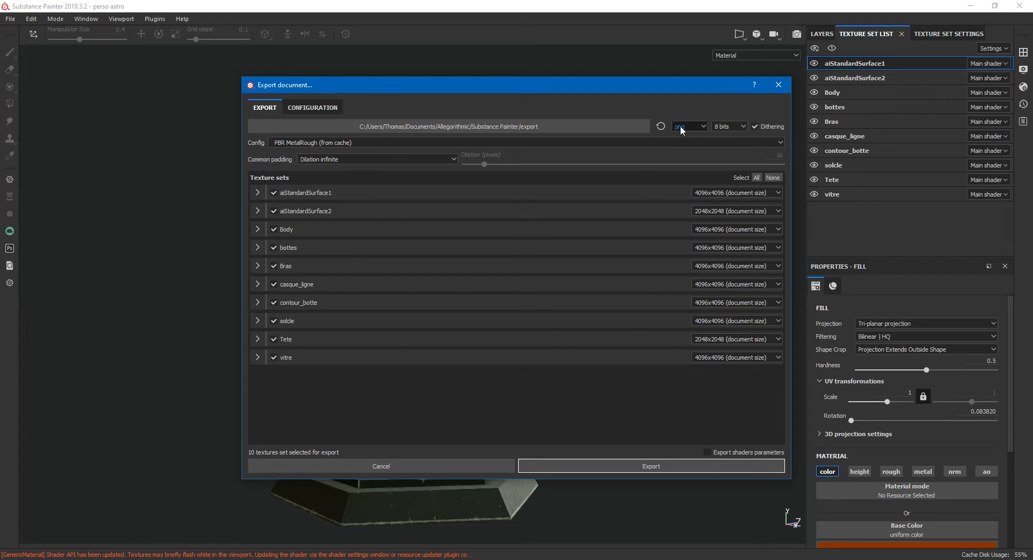
- Set the export size of the Tete texture set to 4096x4096
click(714, 340)
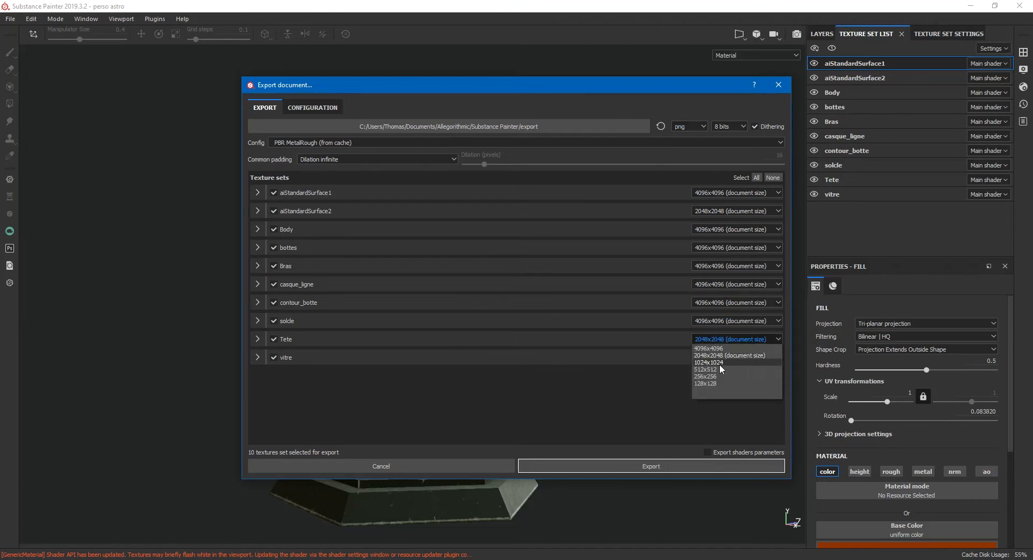
click(710, 348)
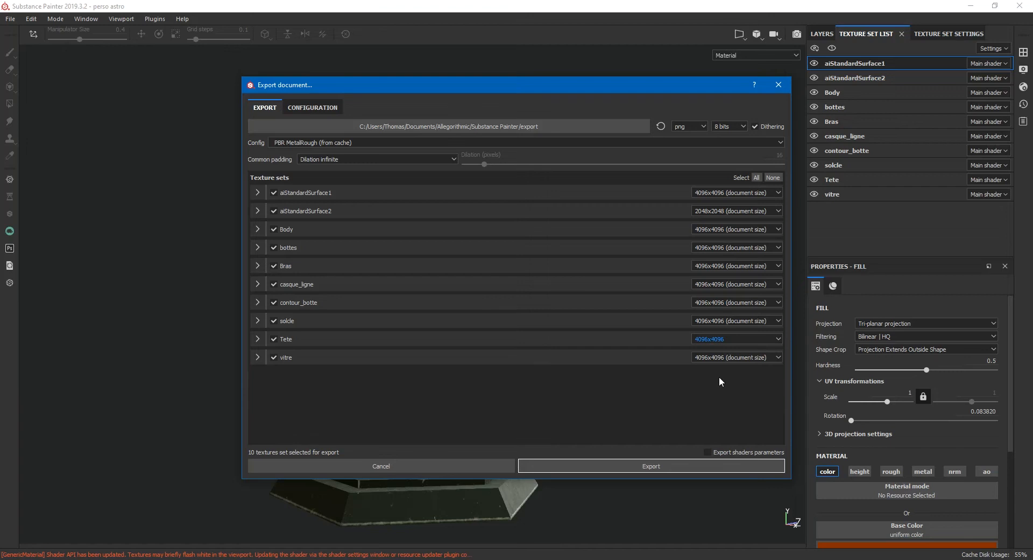
click(717, 211)
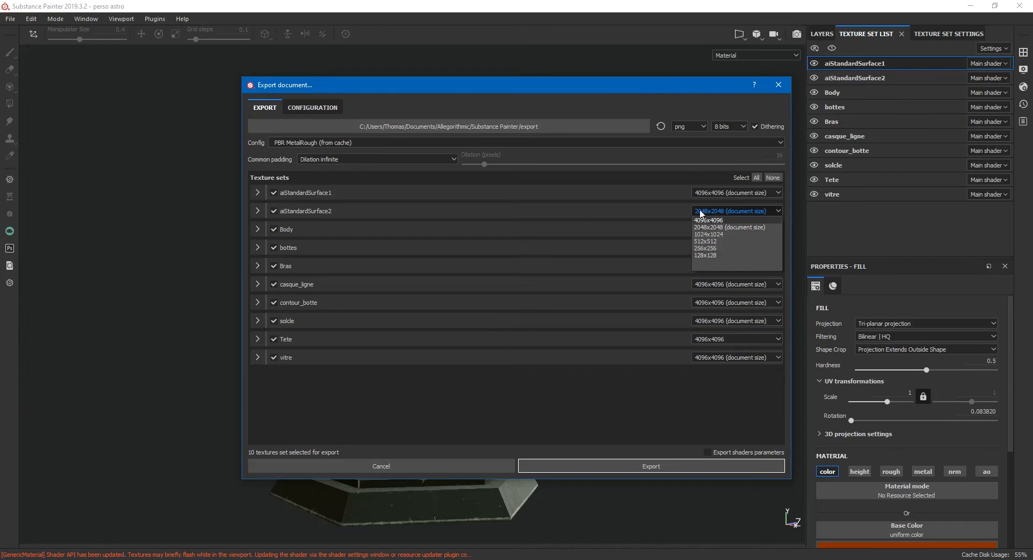
click(638, 184)
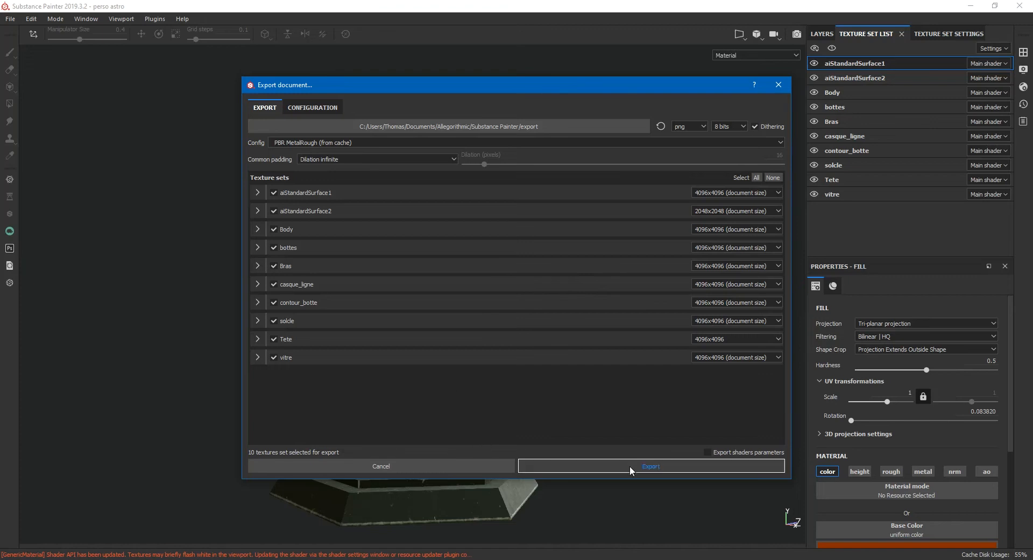
- Set the export folder to K:/HERS/DIDACTICIEL/CREA3D/SUBSTANCE/TEXTURES 2 and export all texture sets as 8-bit PNG files
click(599, 131)
click(525, 99)
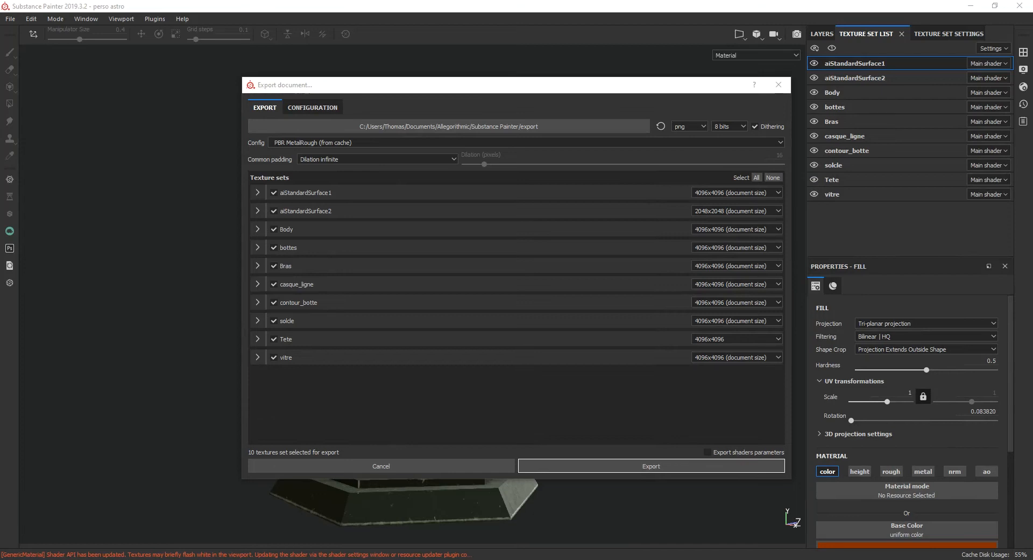
click(648, 466)
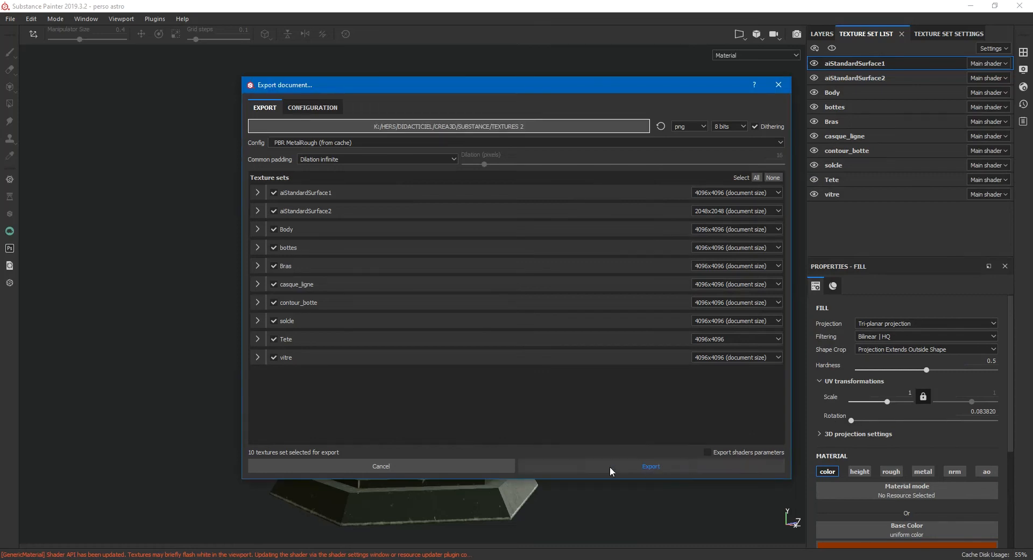
click(593, 466)
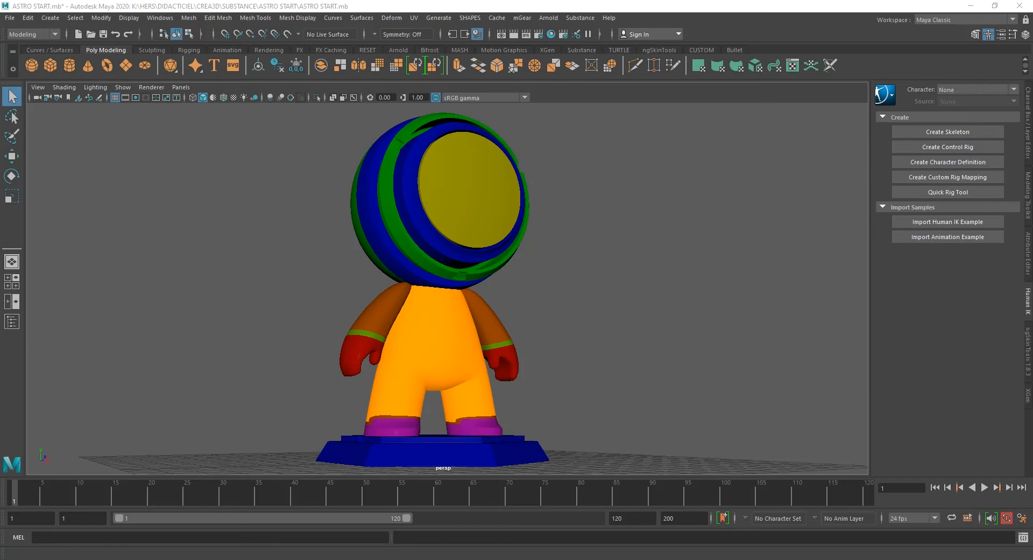
- Switch to the TEXTURES 2 folder and examine the exported PNG files, especially the Body maps from BaseColor to AO
drag(0, 62, 329, 57)
scroll(349, 182, down, 7)
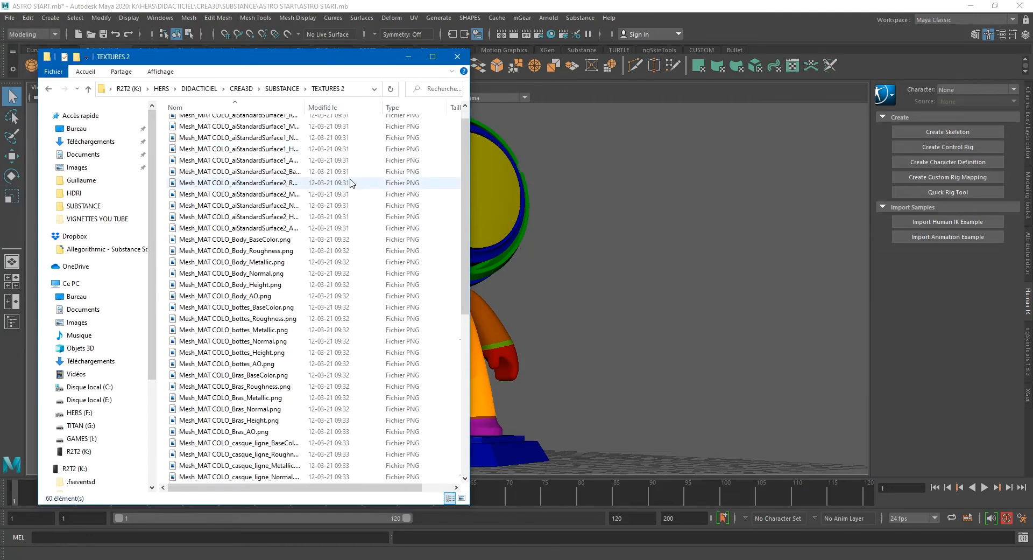
scroll(348, 253, up, 7)
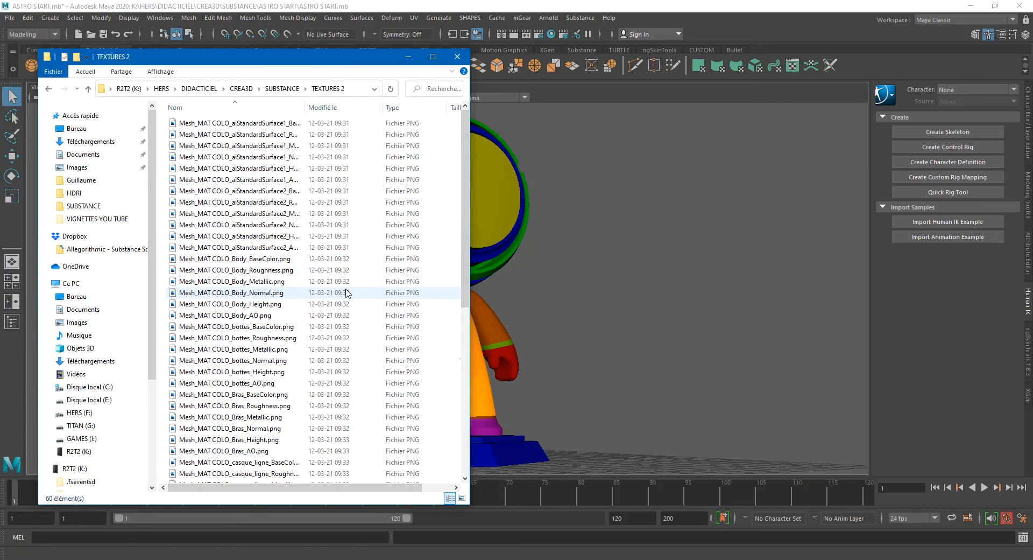
click(265, 260)
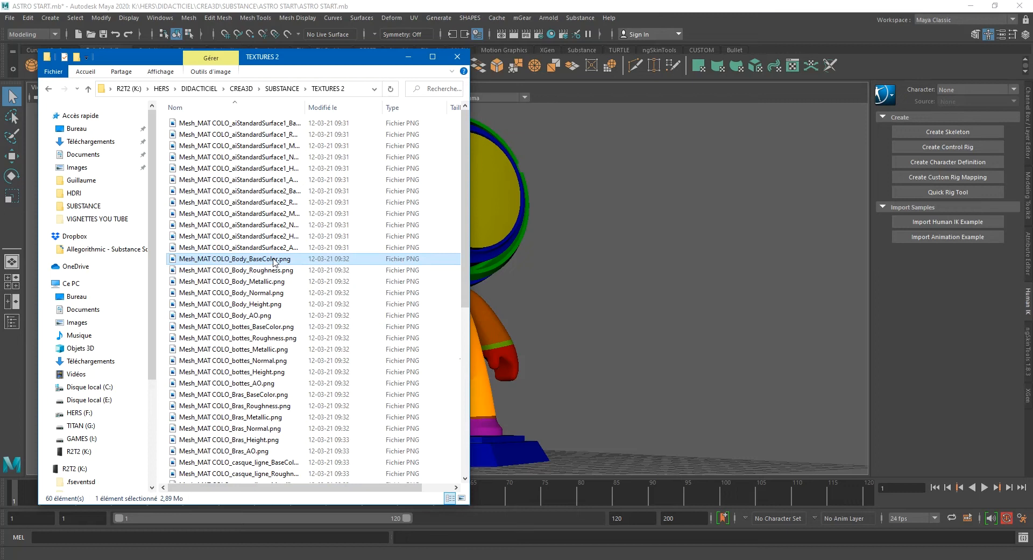
click(272, 272)
click(270, 283)
click(270, 296)
click(274, 305)
click(273, 317)
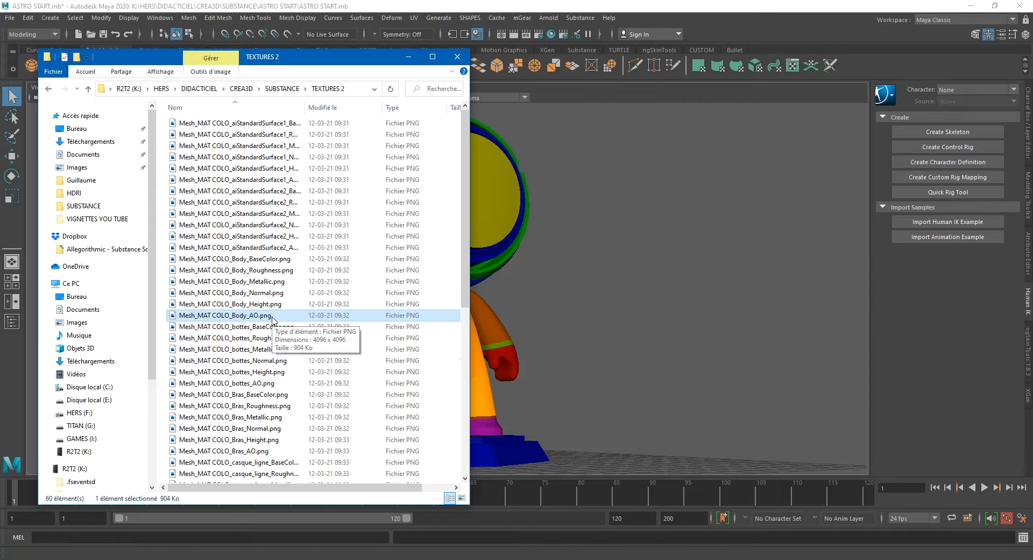
shift+click(237, 259)
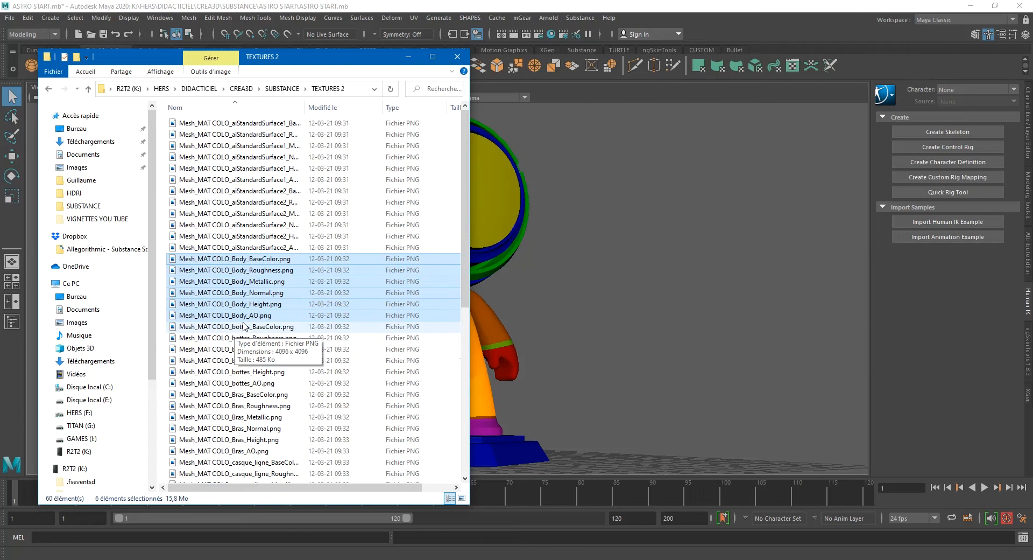
scroll(243, 326, down, 7)
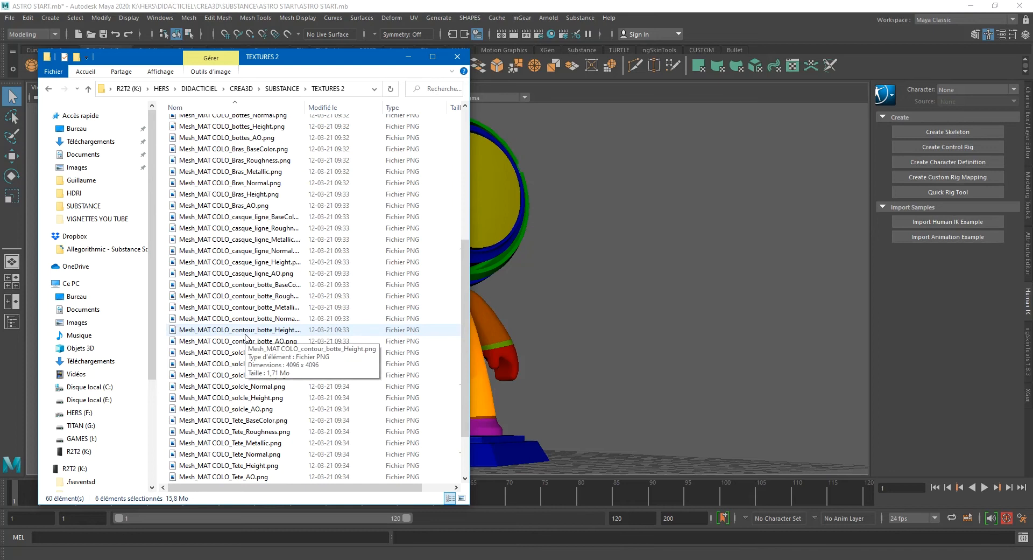
scroll(245, 337, up, 7)
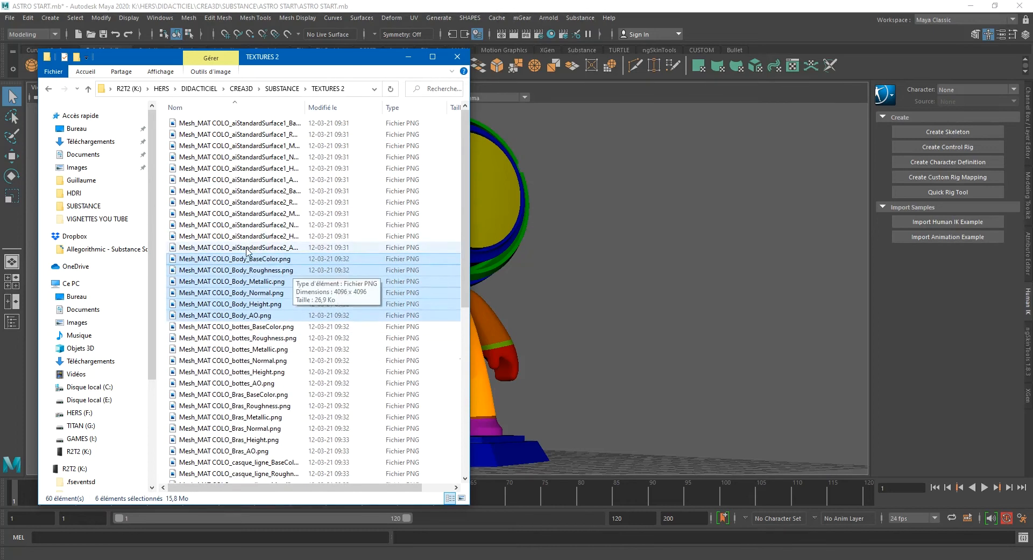
drag(310, 59, 0, 129)
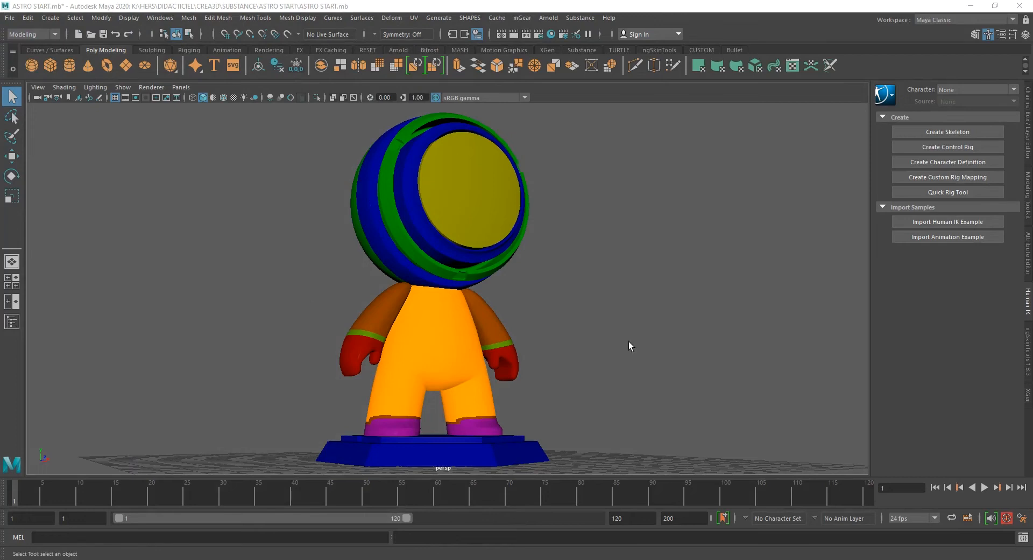
- In Maya, select the astronaut model, open the Hypershade and shrink its window
click(500, 326)
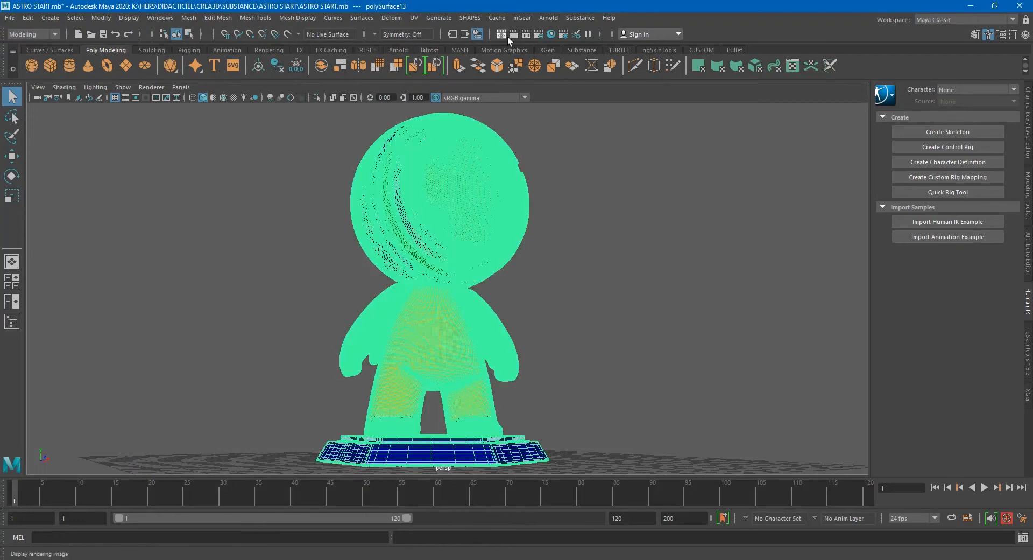
click(551, 34)
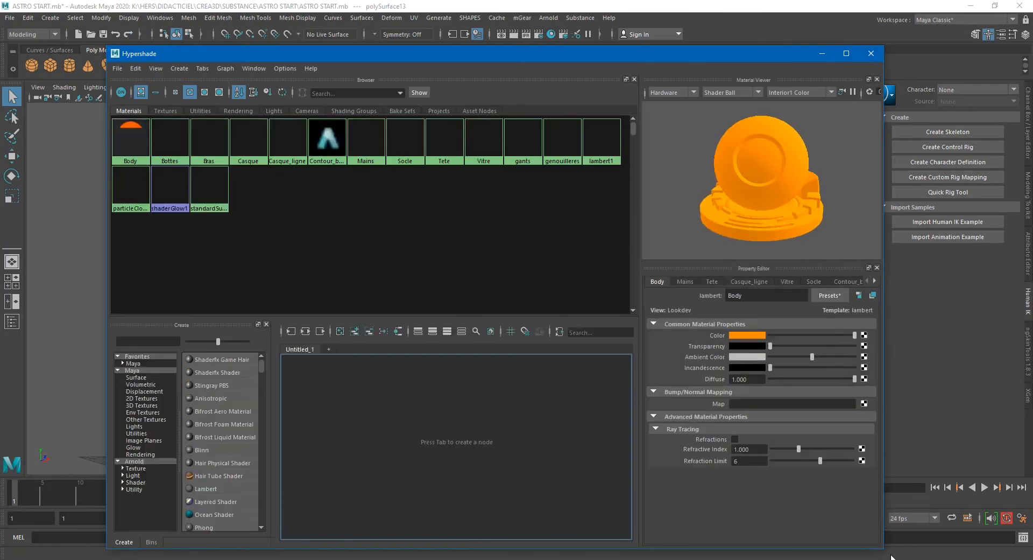
drag(883, 549, 759, 475)
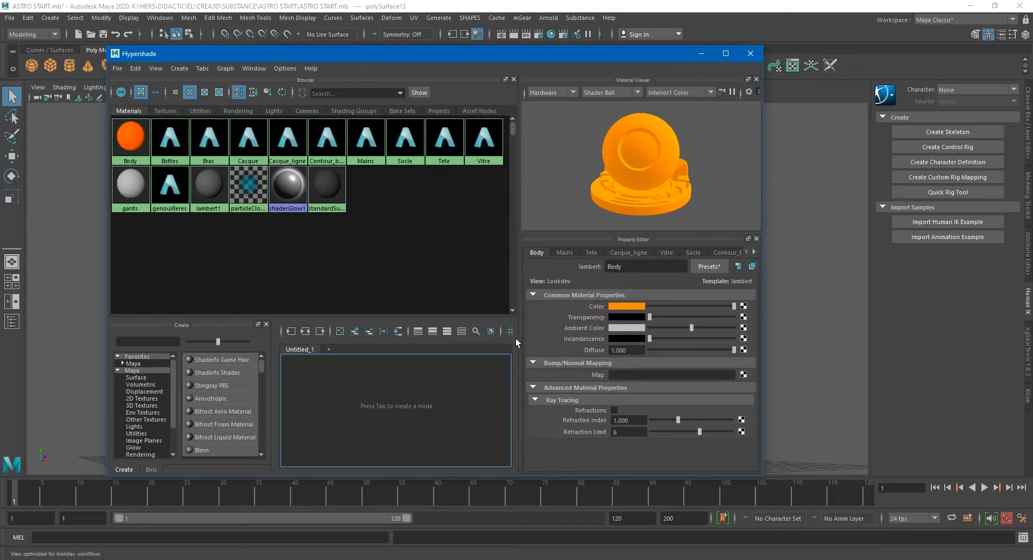
- Consult the Substance guide to rendering in Arnold for the aiStandardSurface channel table, color spaces and example node network
drag(0, 92, 568, 65)
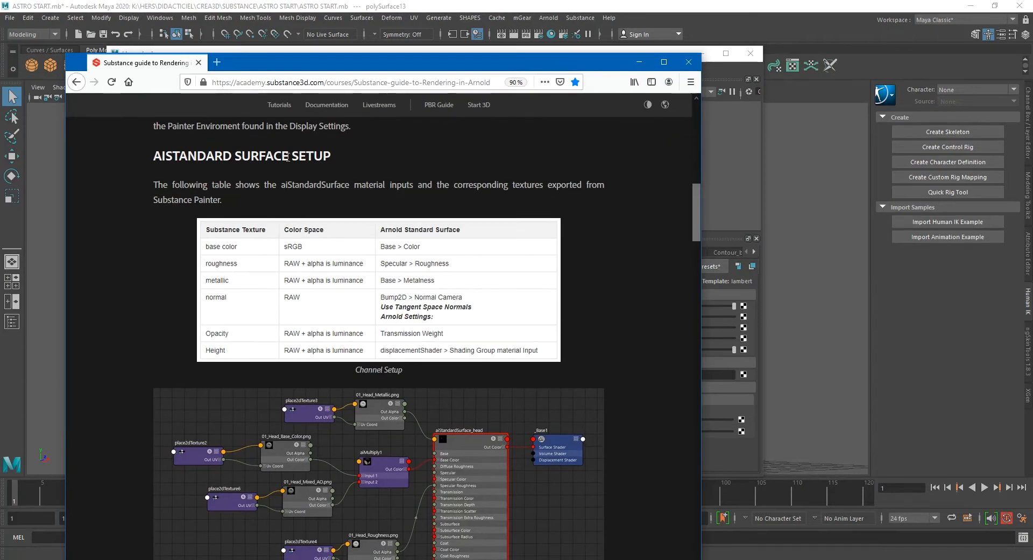
scroll(282, 256, up, 12)
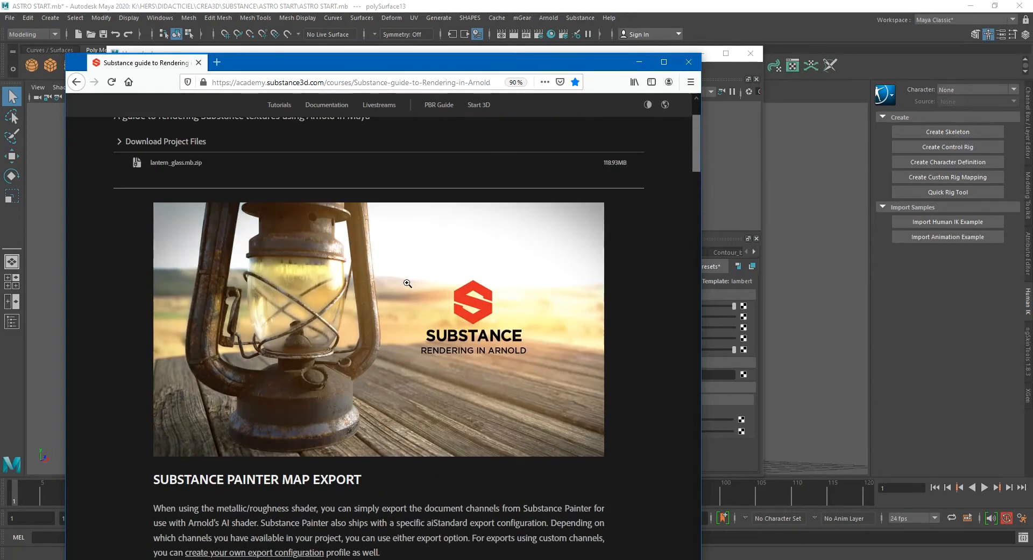
scroll(419, 353, down, 10)
scroll(419, 353, down, 3)
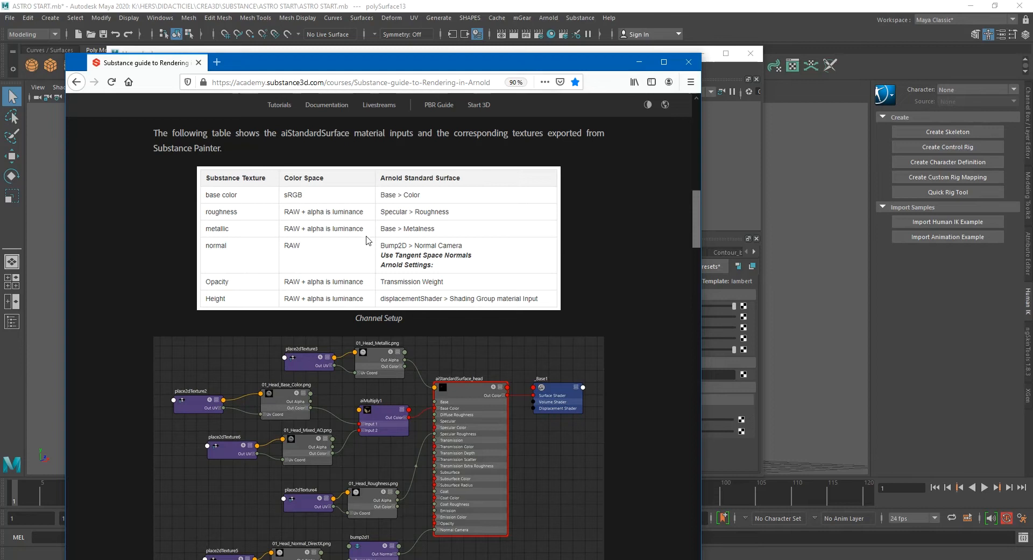
scroll(445, 264, down, 3)
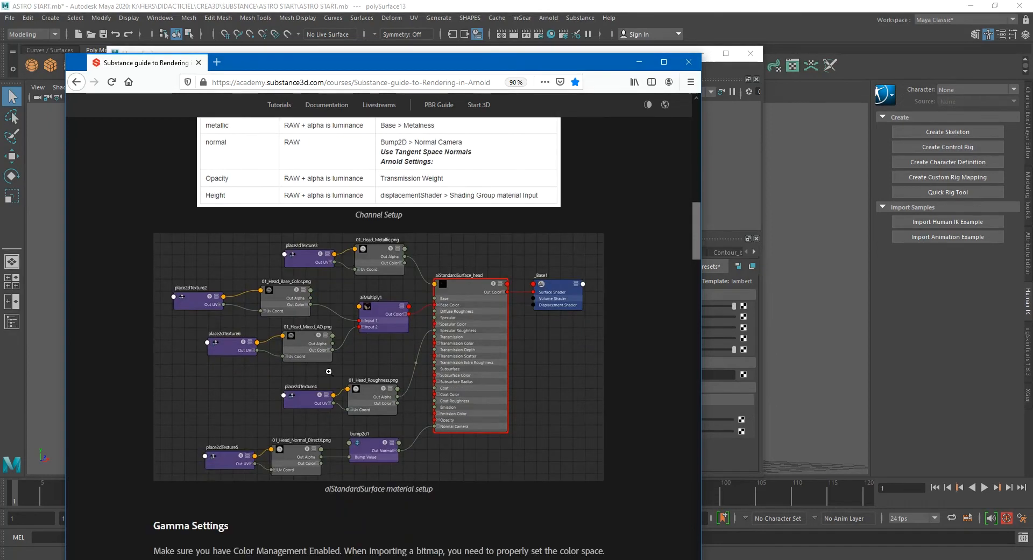
drag(502, 63, 0, 161)
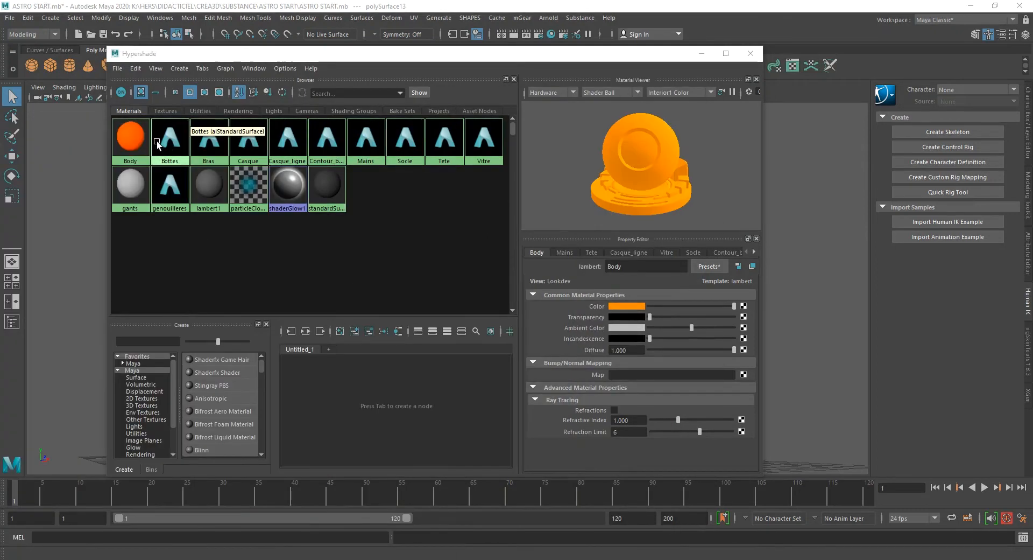
- Select the Body material in the Hypershade and connect a File texture to its Color attribute
click(130, 137)
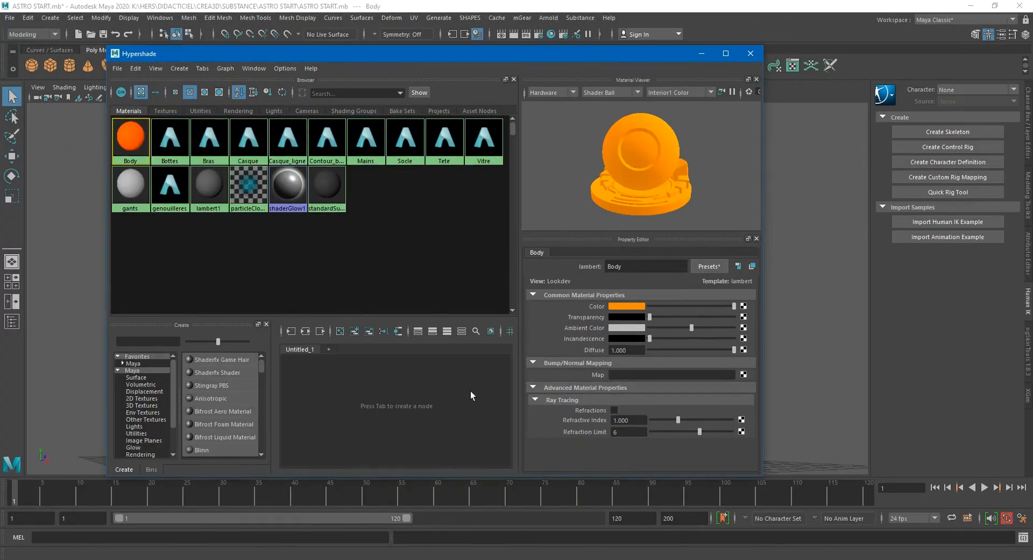
click(744, 306)
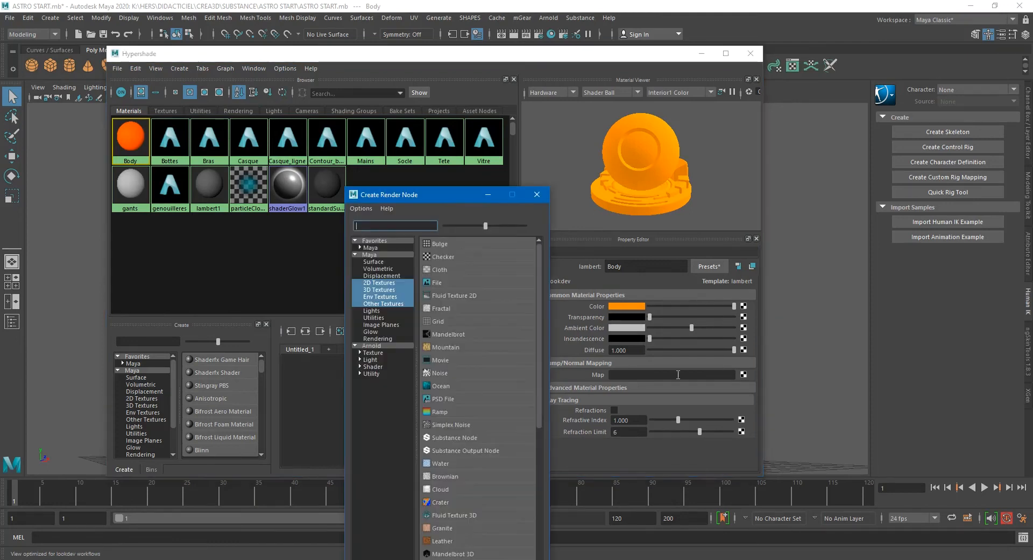
drag(439, 192, 415, 147)
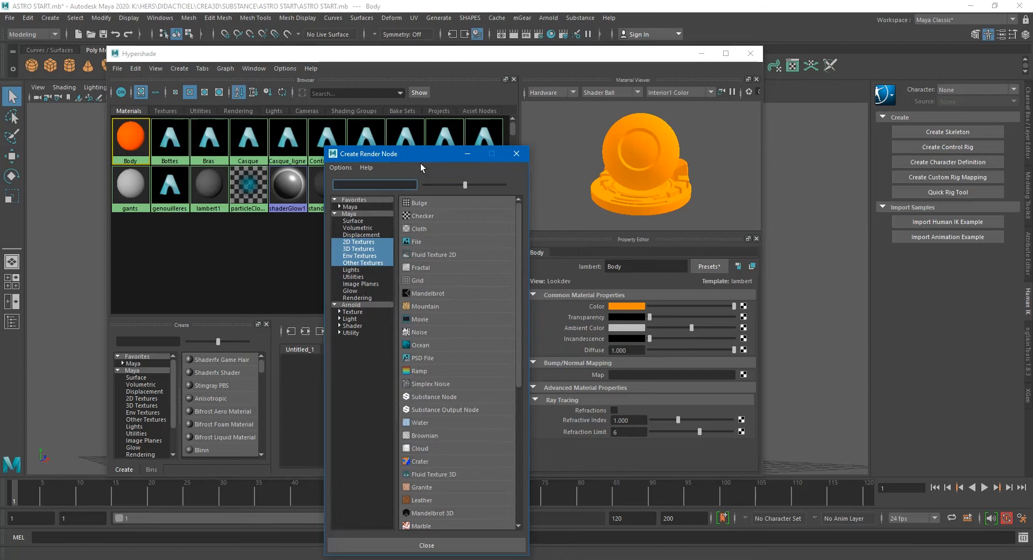
click(419, 241)
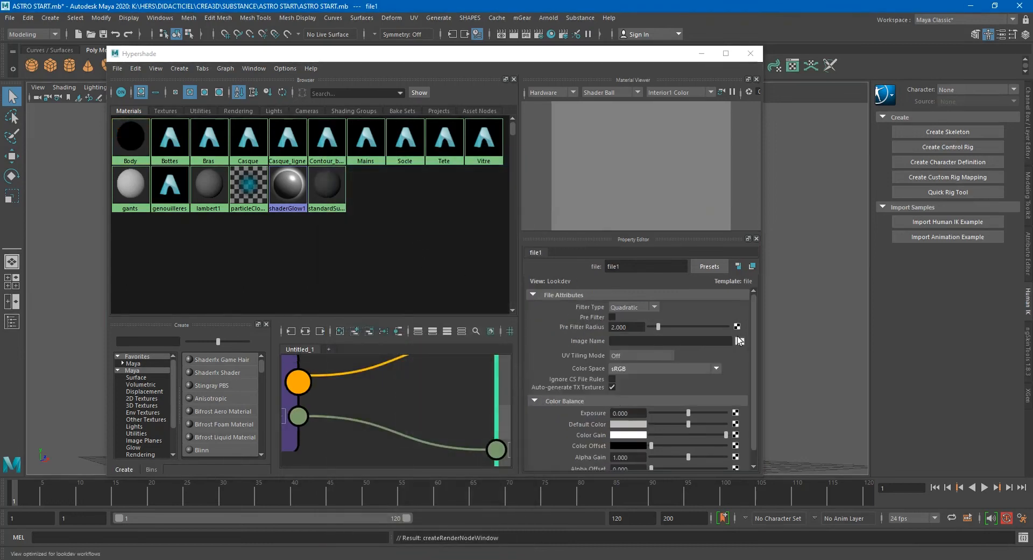
- Load Mesh_MAT COLO_Body_BaseColor.png from the TEXTURES 2 folder into the Body color's file texture
click(741, 342)
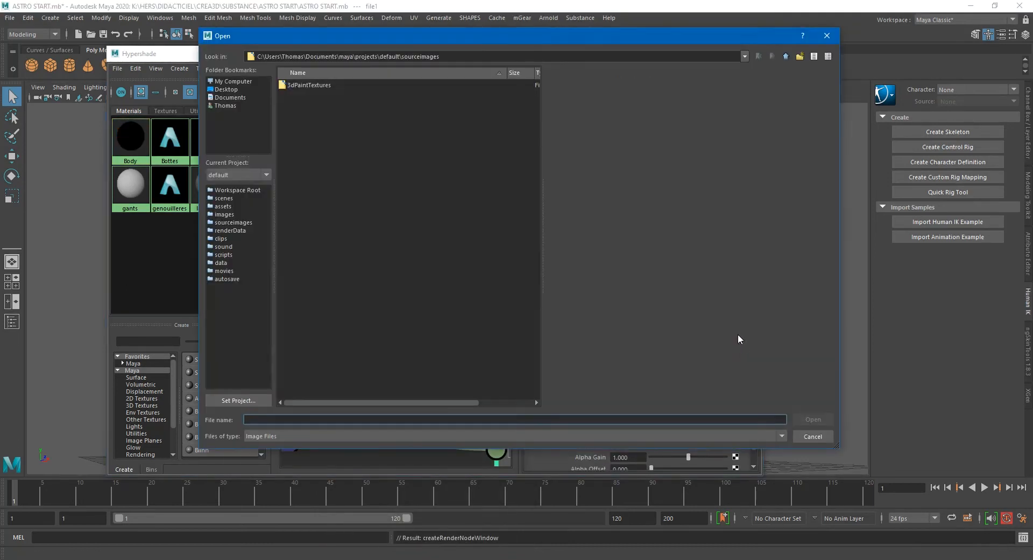
drag(510, 40, 0, 129)
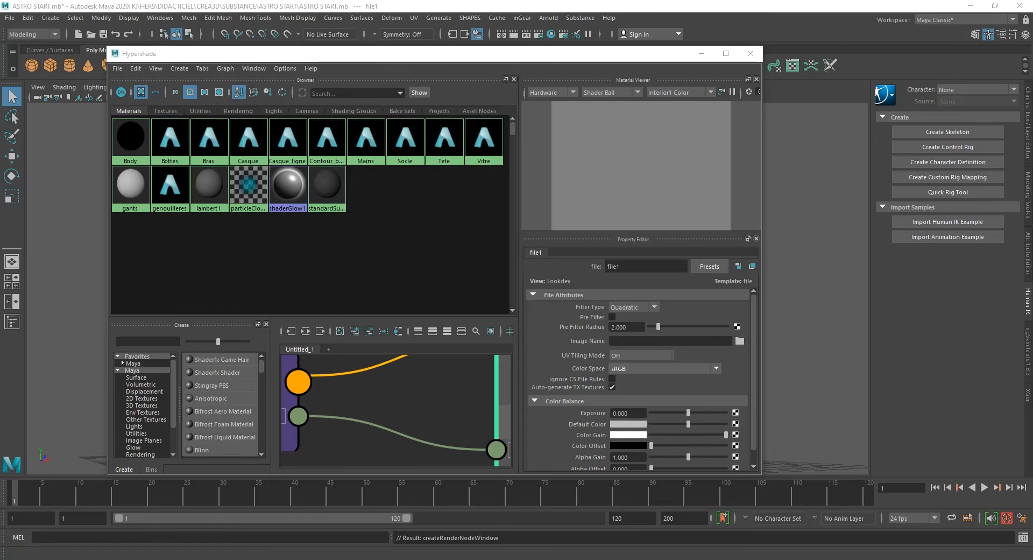
drag(0, 59, 412, 75)
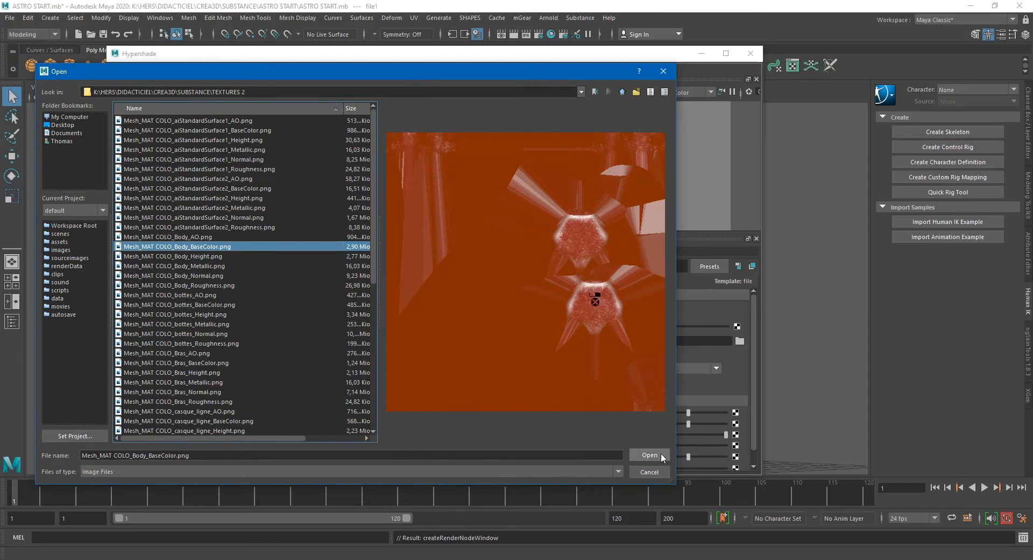
click(646, 455)
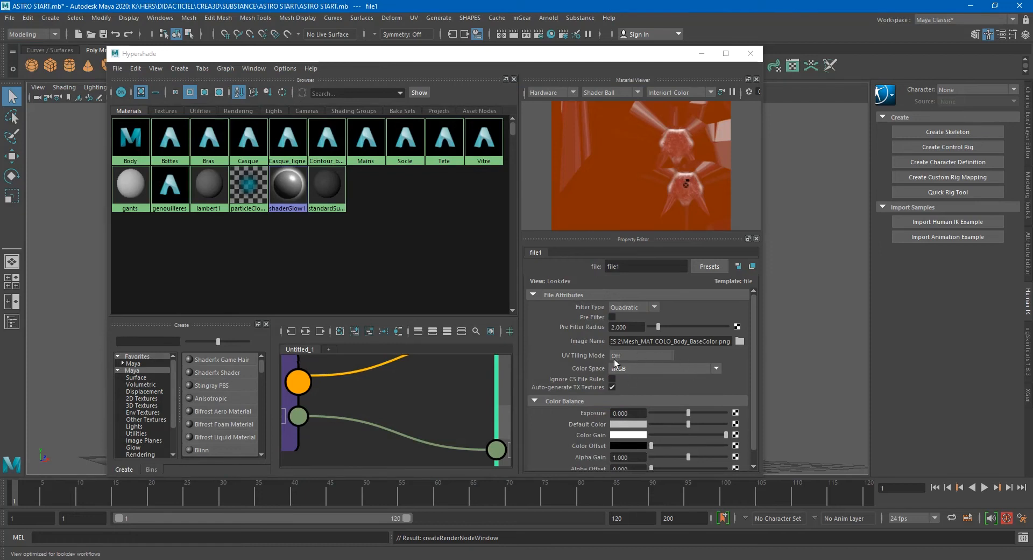
- Graph the Body material's full node network, then enlarge the Hypershade window and its node work area
scroll(442, 434, down, 5)
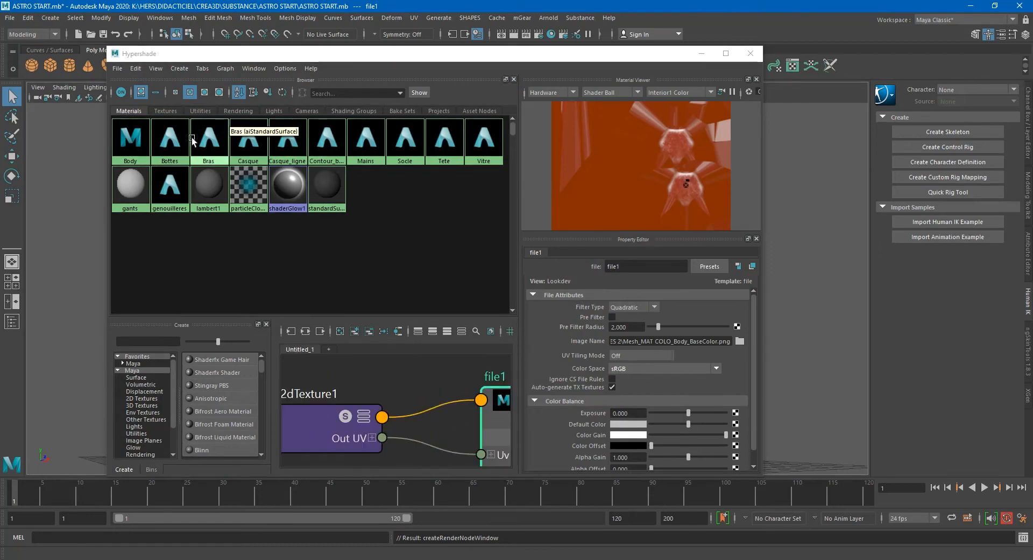
click(121, 144)
key(a)
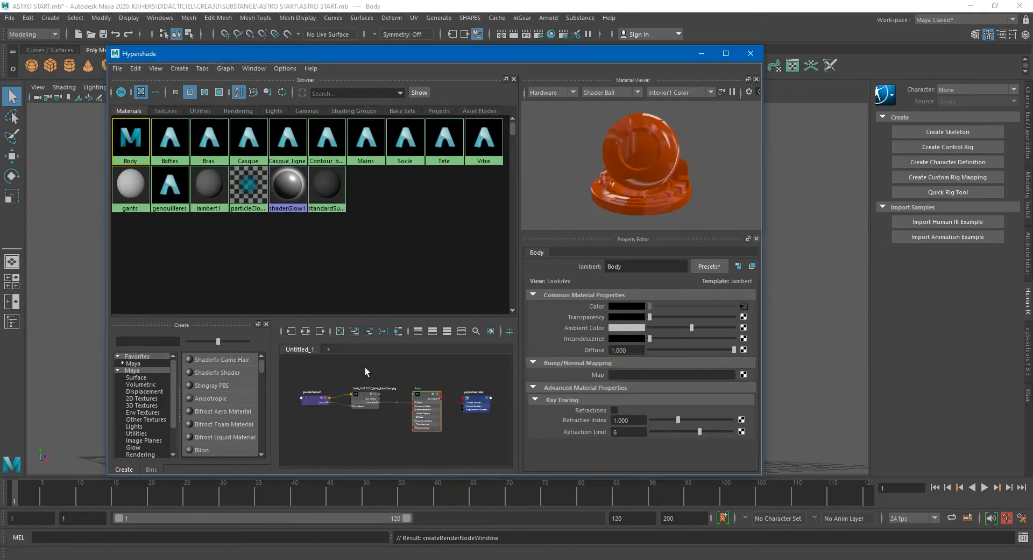
drag(426, 56, 404, 41)
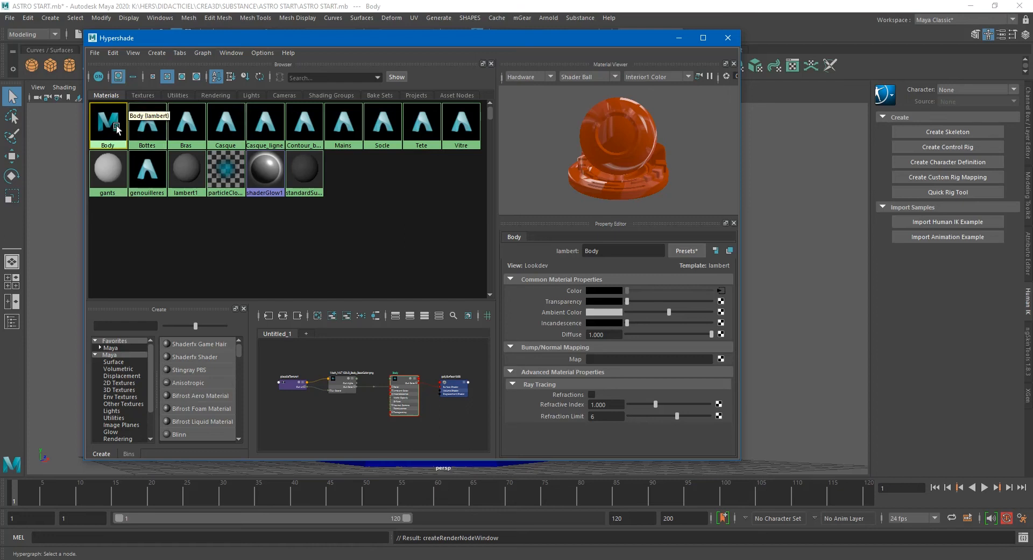
drag(738, 462, 780, 521)
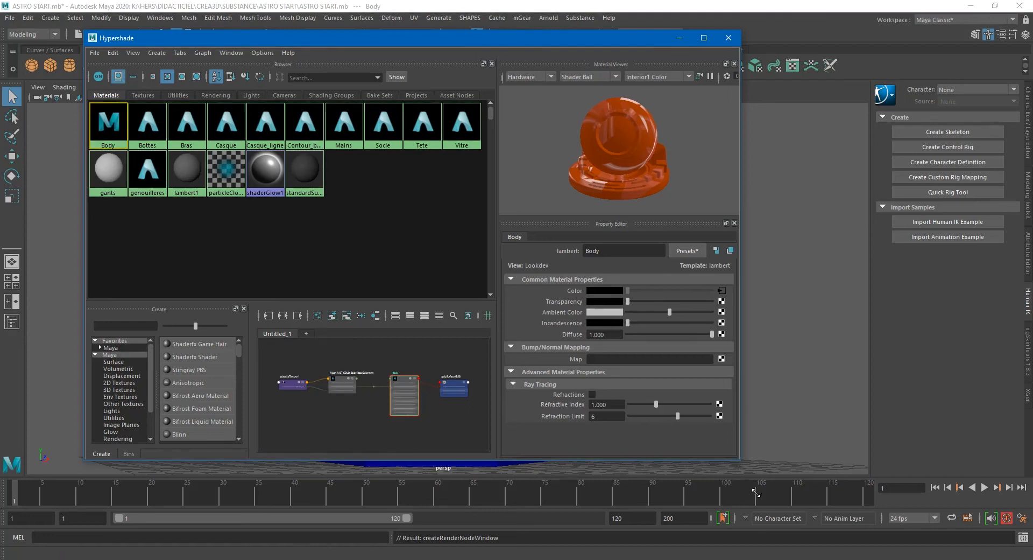
drag(399, 299, 401, 233)
scroll(404, 370, up, 4)
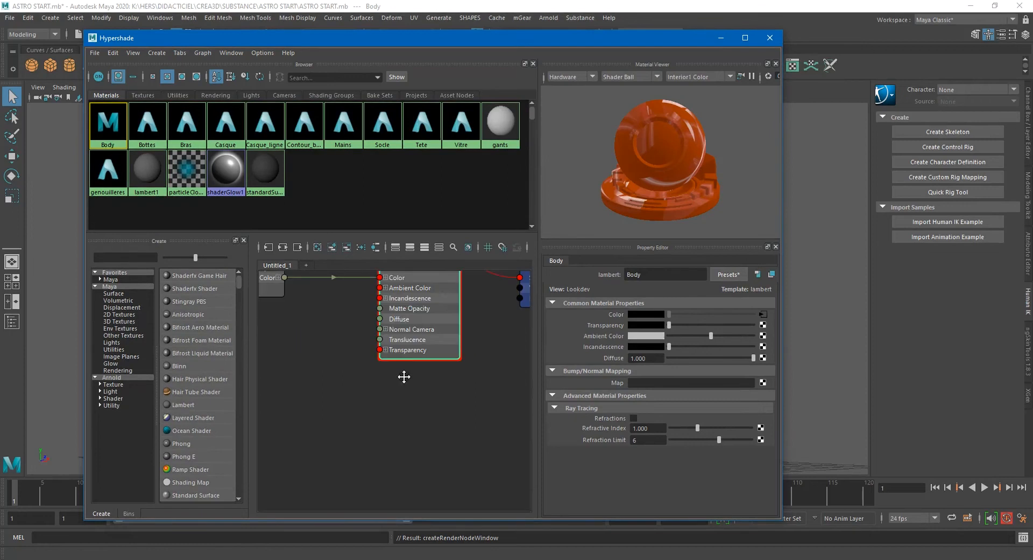
- Expand the Body node in the graph to list all of its input and output attributes
scroll(405, 370, up, 2)
click(451, 292)
click(451, 293)
click(452, 292)
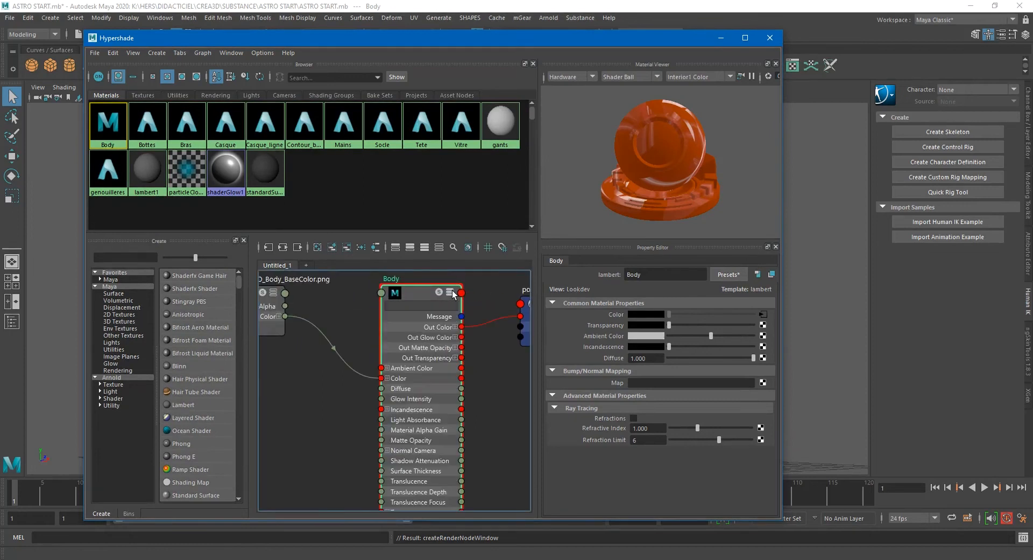
scroll(481, 389, down, 2)
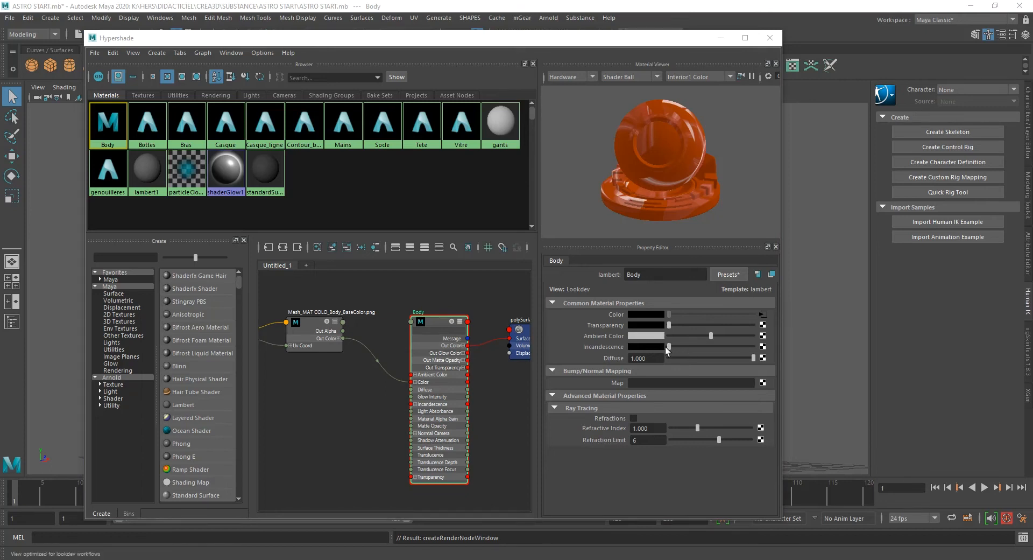
- Change the Body material's type from Lambert to Ai Standard Surface
click(450, 363)
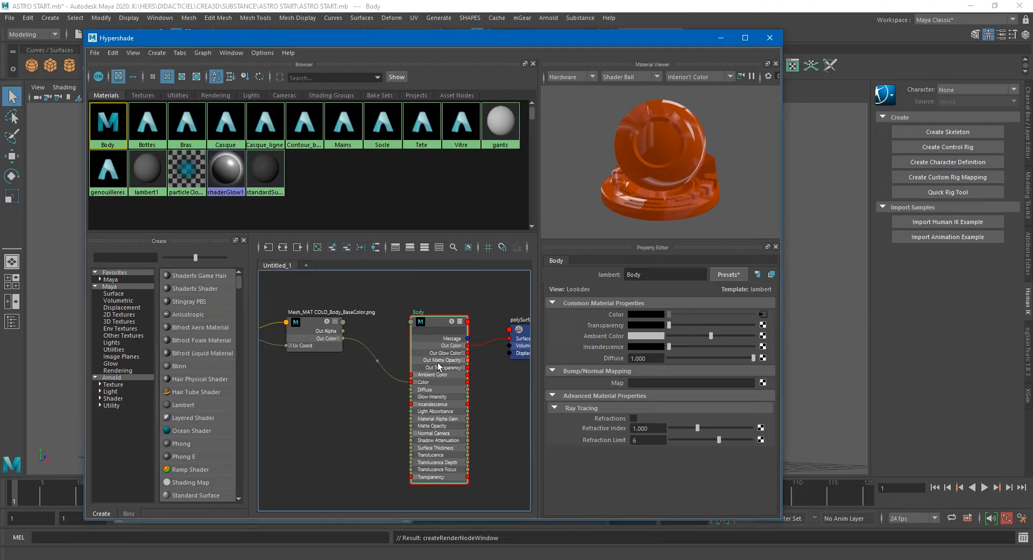
click(471, 413)
double_click(452, 406)
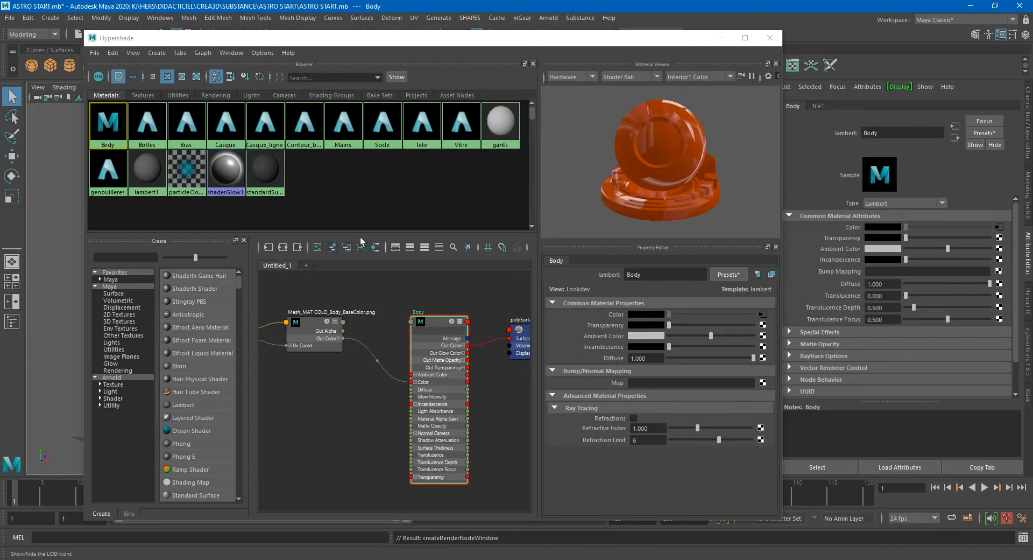
click(899, 203)
scroll(902, 245, up, 3)
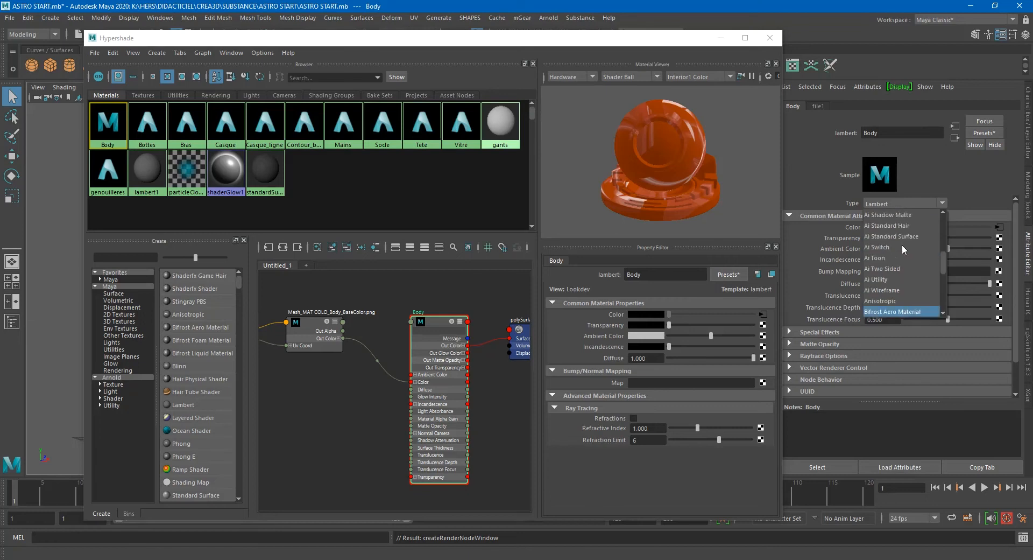
click(915, 258)
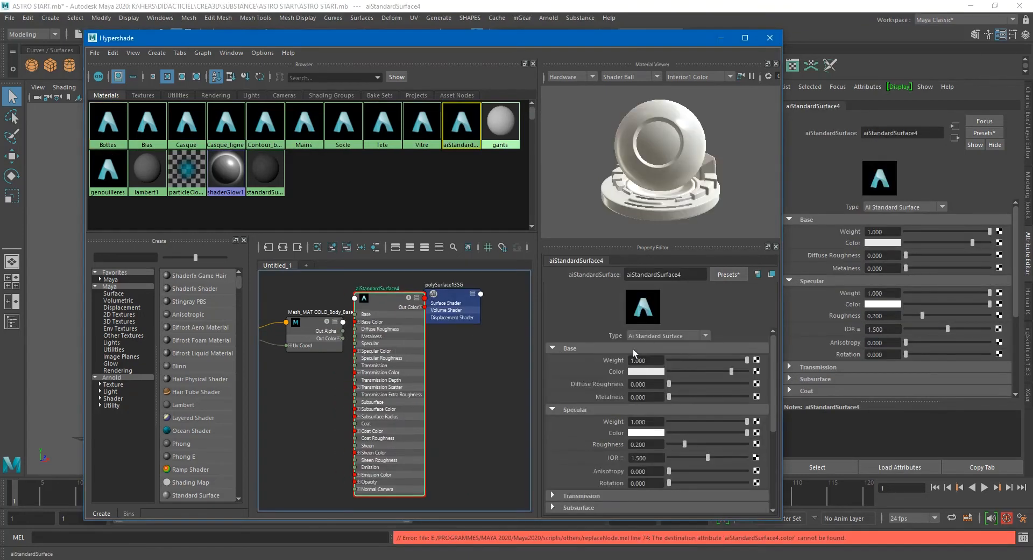
- Rearrange the nodes and connect the Body BaseColor texture's Out Color to the Ai Standard Surface's Base Color
drag(311, 341, 284, 354)
drag(364, 350, 389, 364)
scroll(344, 375, down, 2)
scroll(344, 375, up, 3)
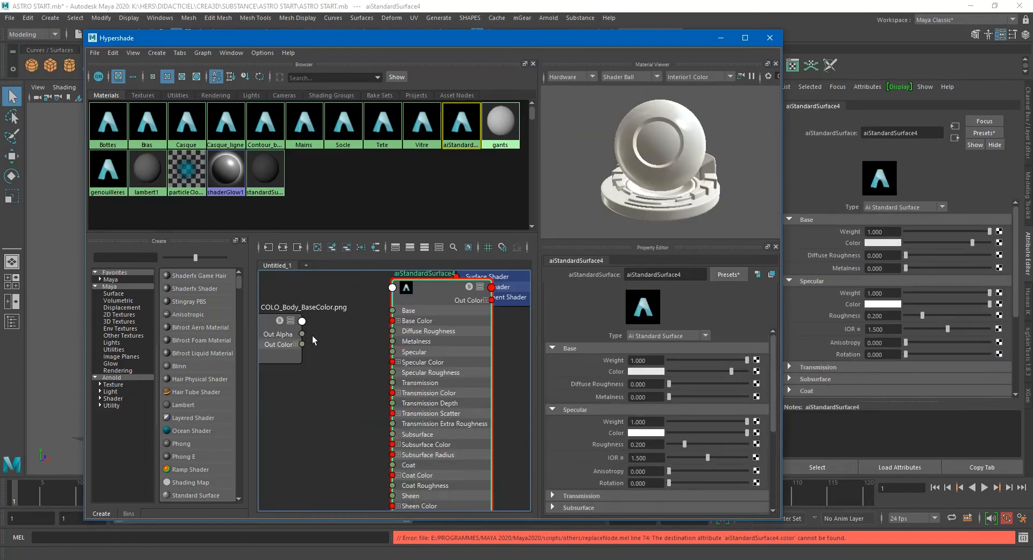
drag(302, 344, 393, 320)
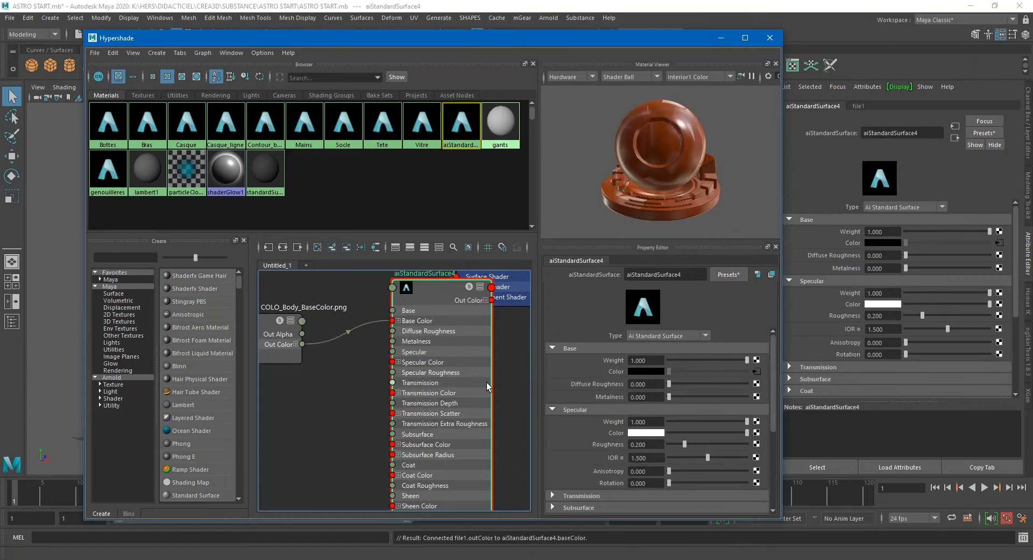
- Connect a new File texture to the material's Specular Roughness and load Mesh_MAT COLO_Body_Roughness.png into it
click(757, 457)
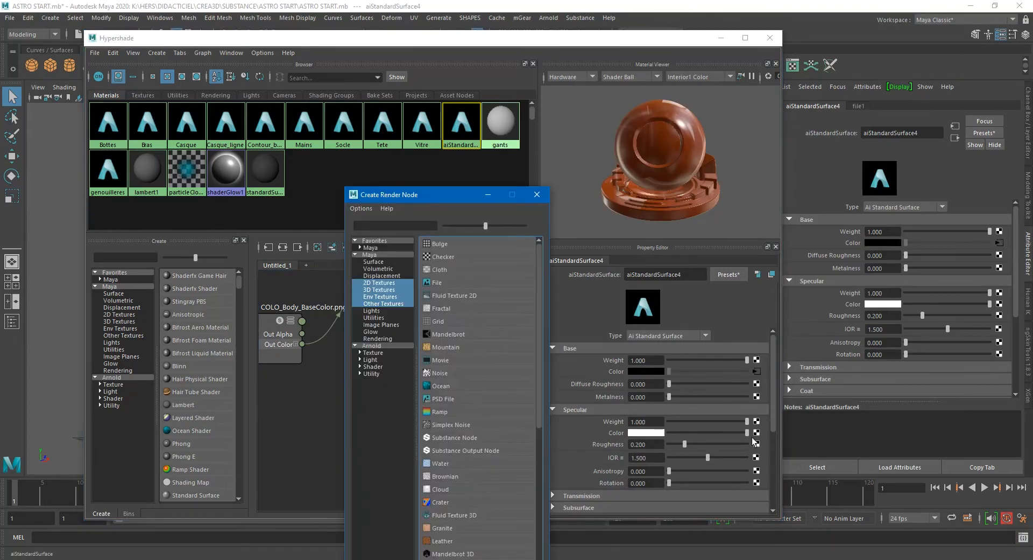
click(446, 282)
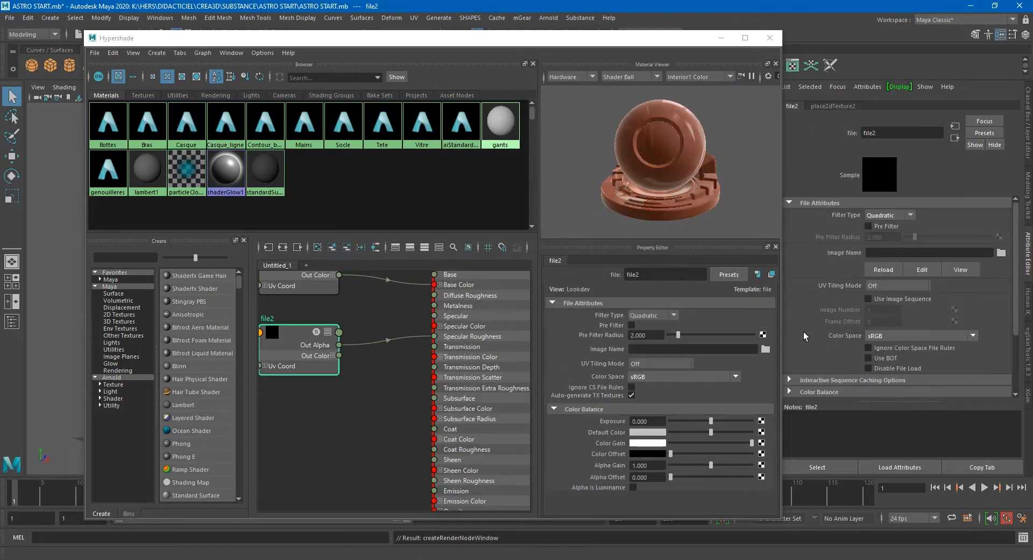
click(1001, 252)
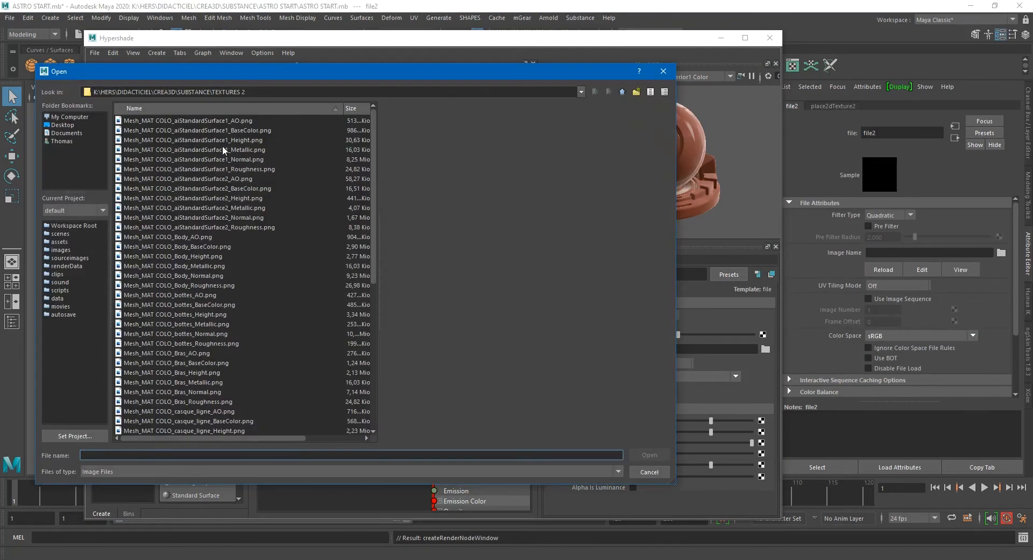
click(212, 256)
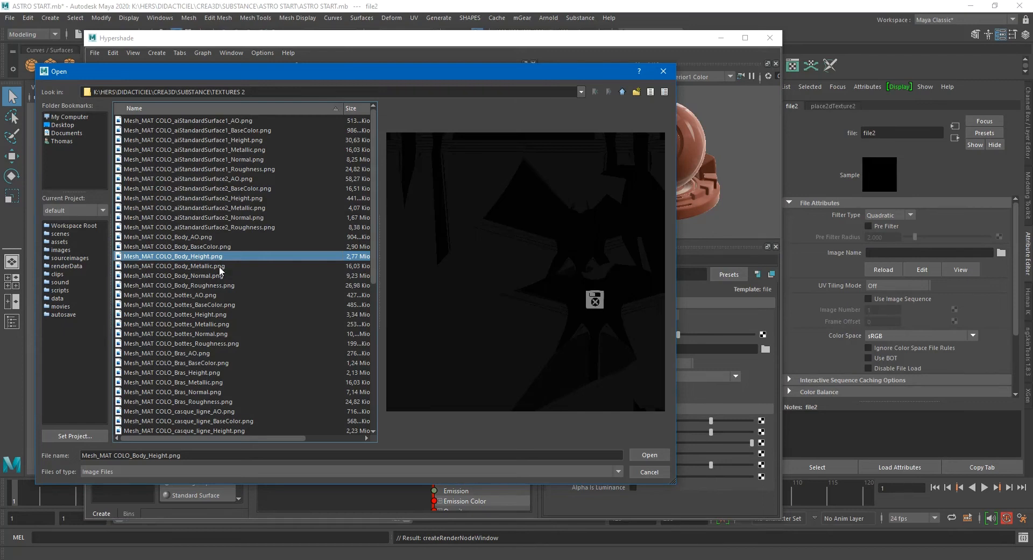
click(215, 285)
double_click(215, 285)
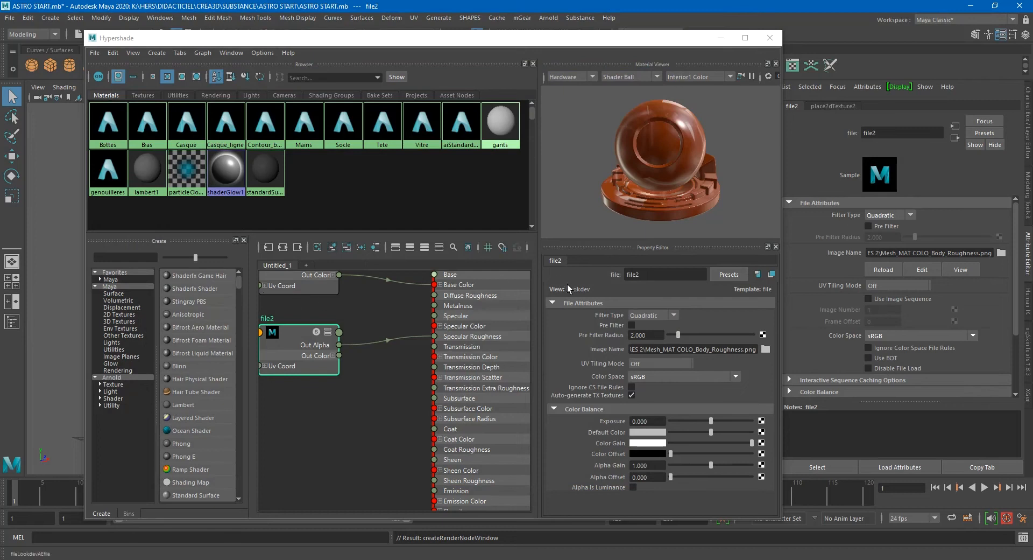
- Set the color space of the Body Roughness file texture to Raw
click(473, 389)
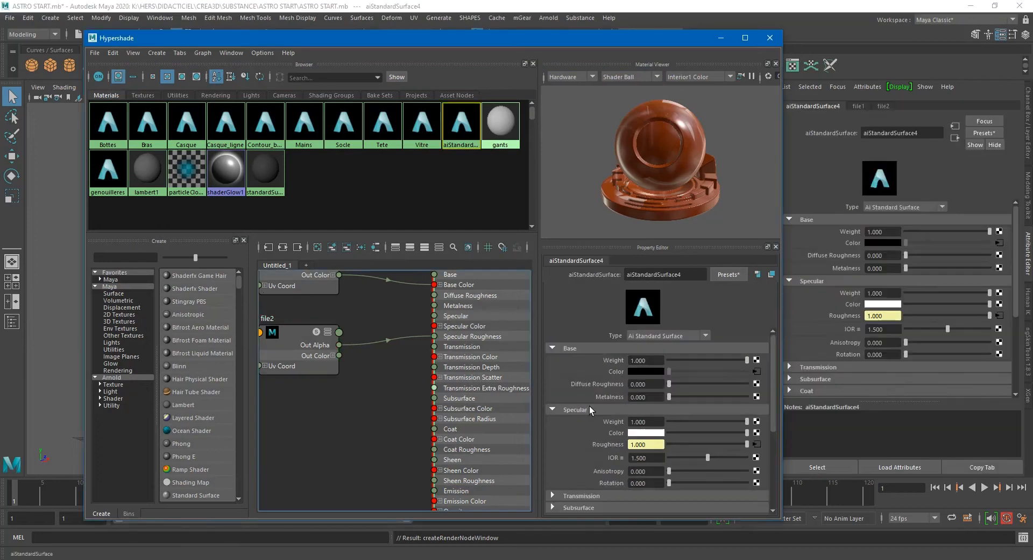
scroll(632, 415, down, 3)
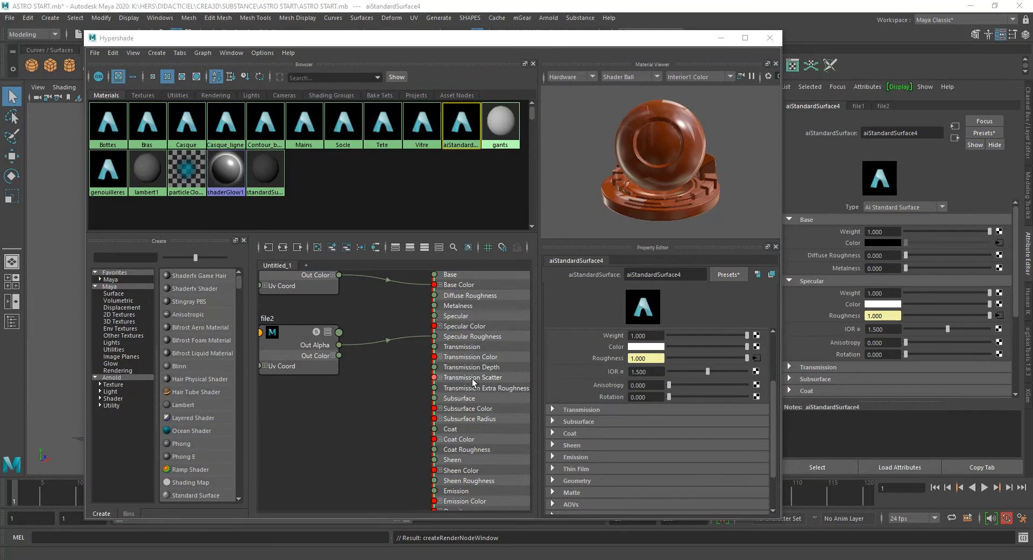
click(314, 355)
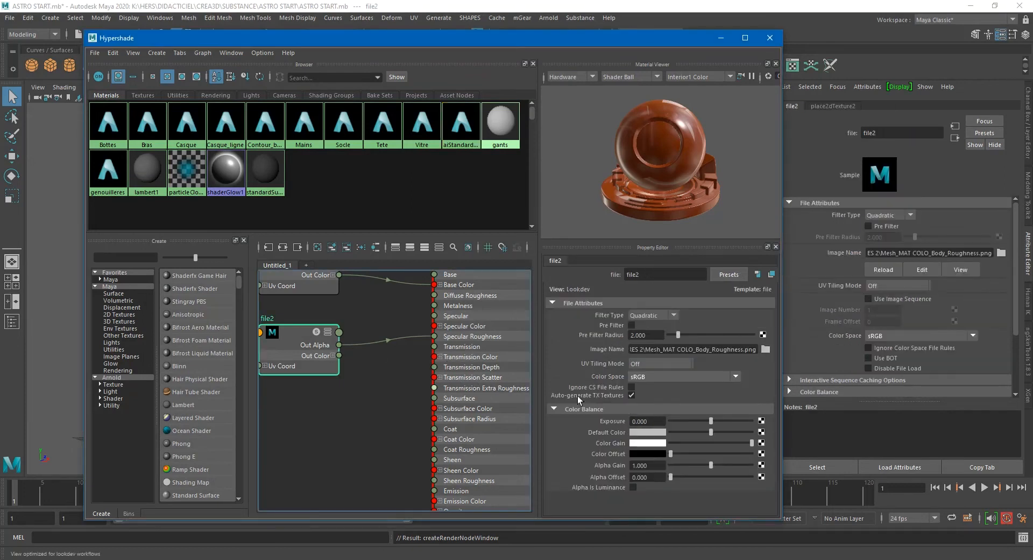
scroll(350, 382, down, 3)
scroll(349, 382, up, 3)
click(645, 378)
click(644, 384)
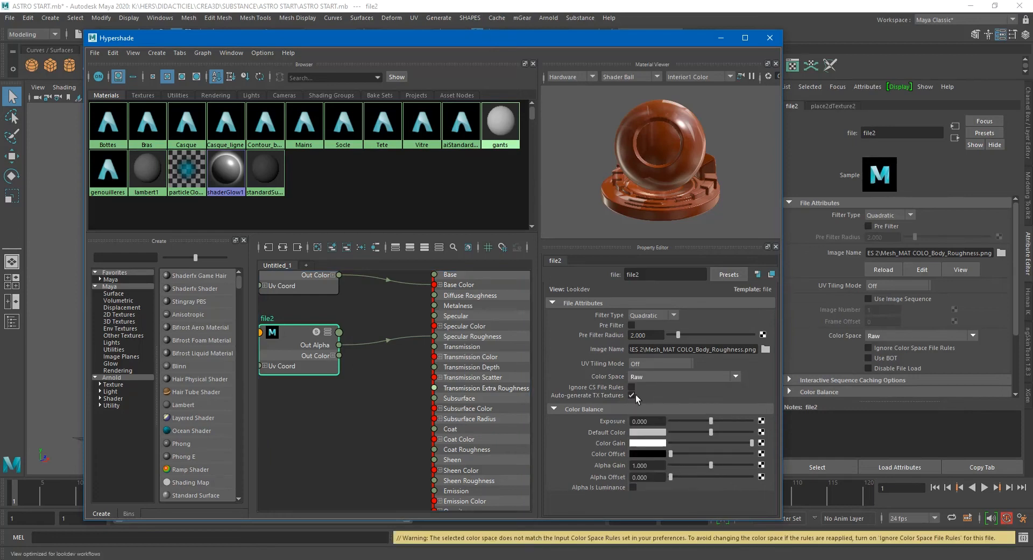
- Enable Alpha Is Luminance in the Color Balance settings of the Body Roughness texture
click(632, 395)
scroll(860, 332, down, 1)
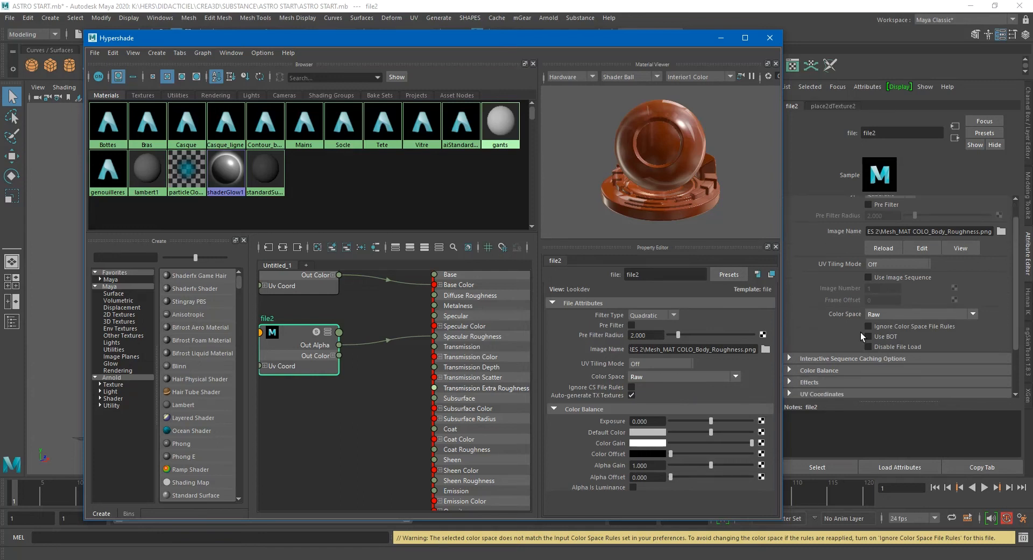
scroll(860, 331, up, 1)
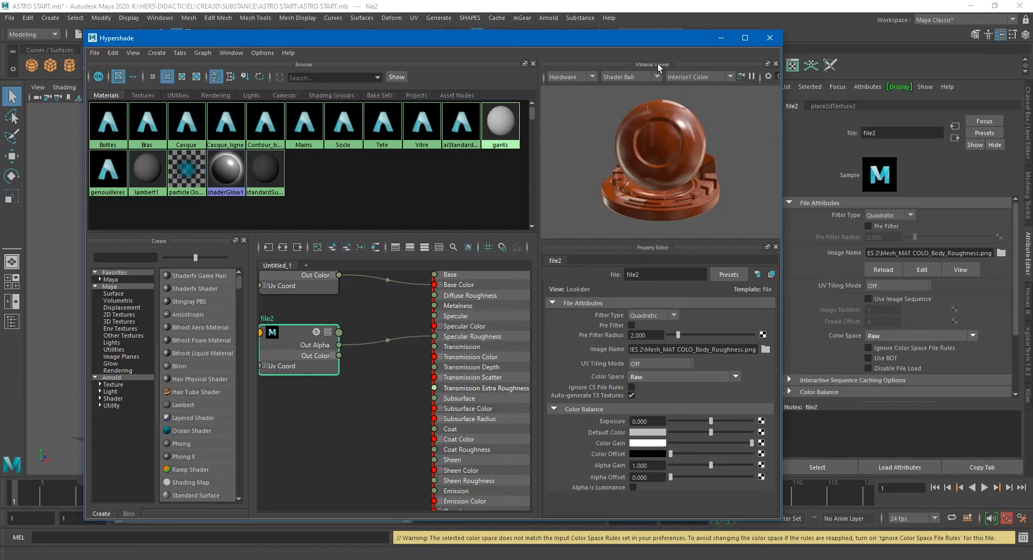
click(482, 413)
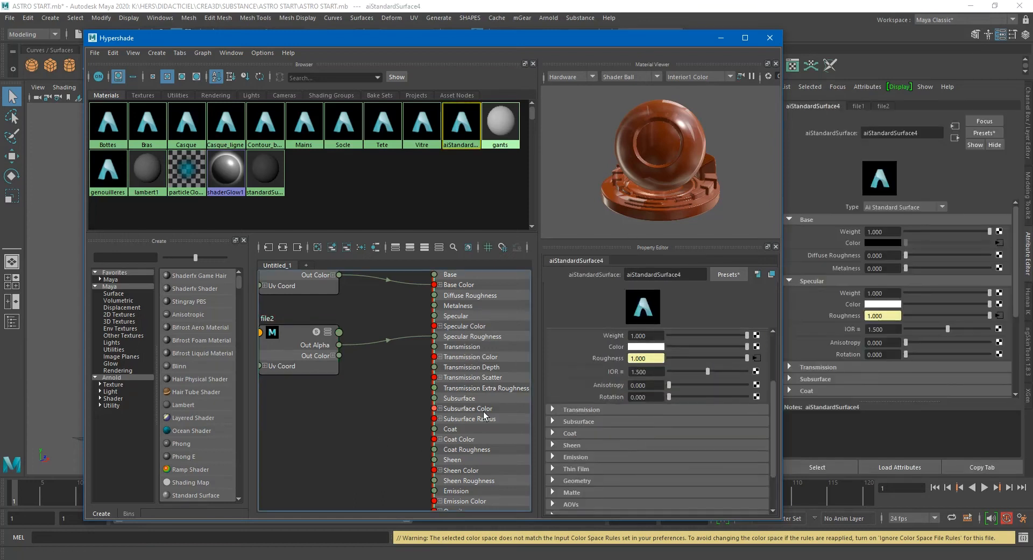
click(999, 315)
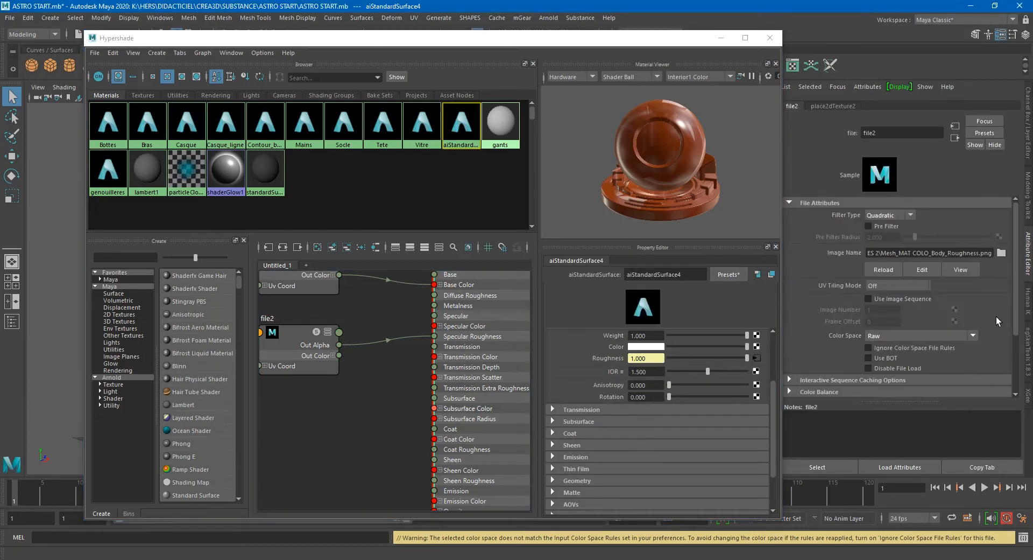
scroll(925, 329, down, 3)
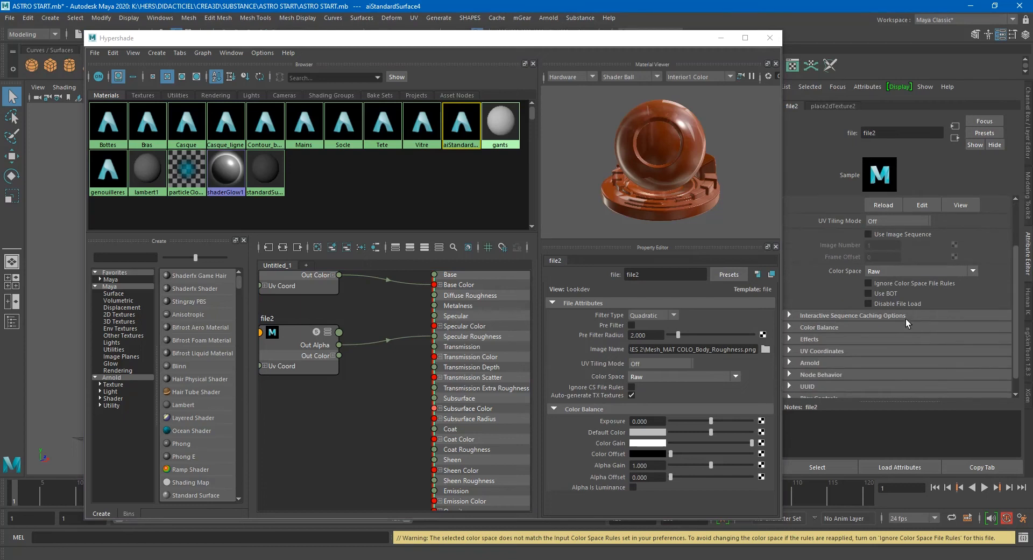
click(876, 326)
scroll(874, 324, down, 3)
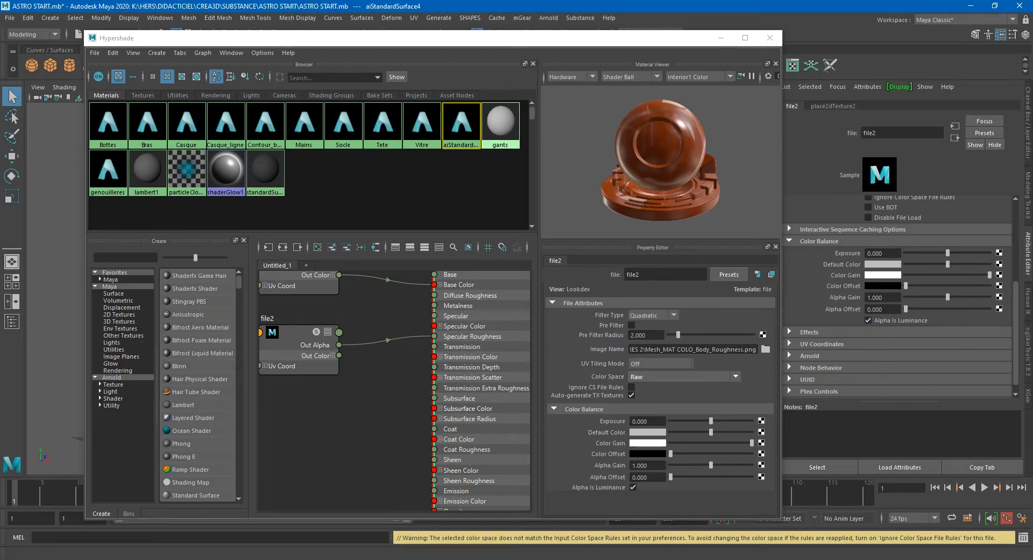
- Select the Ai Standard Surface node and connect a new File texture to its Metalness
click(466, 323)
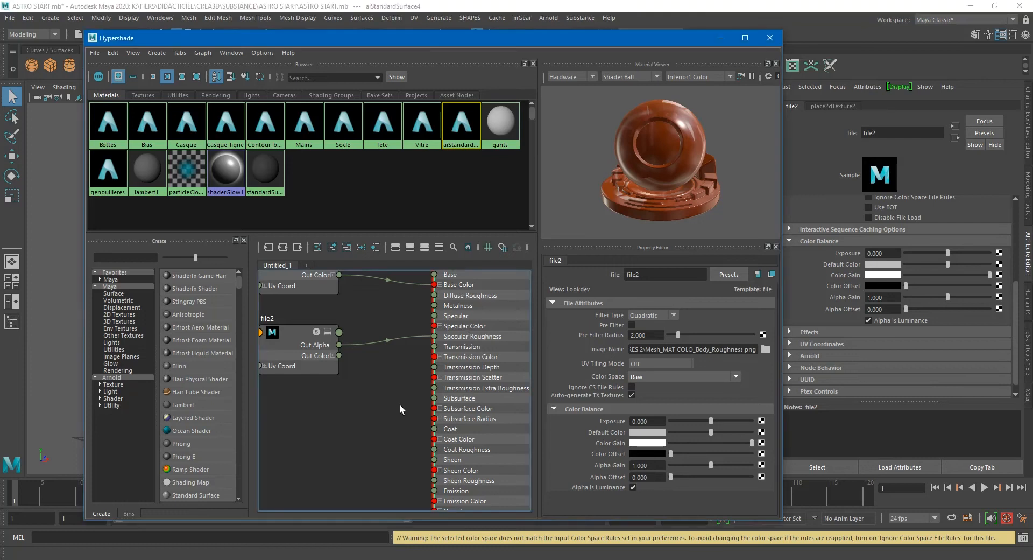
click(395, 432)
click(499, 406)
scroll(667, 395, down, 3)
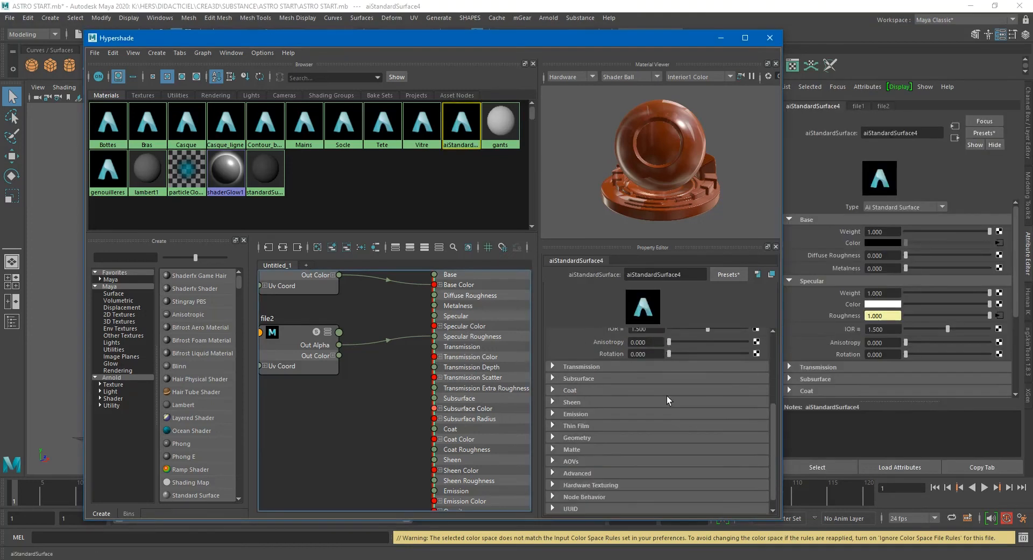
scroll(605, 377, up, 1)
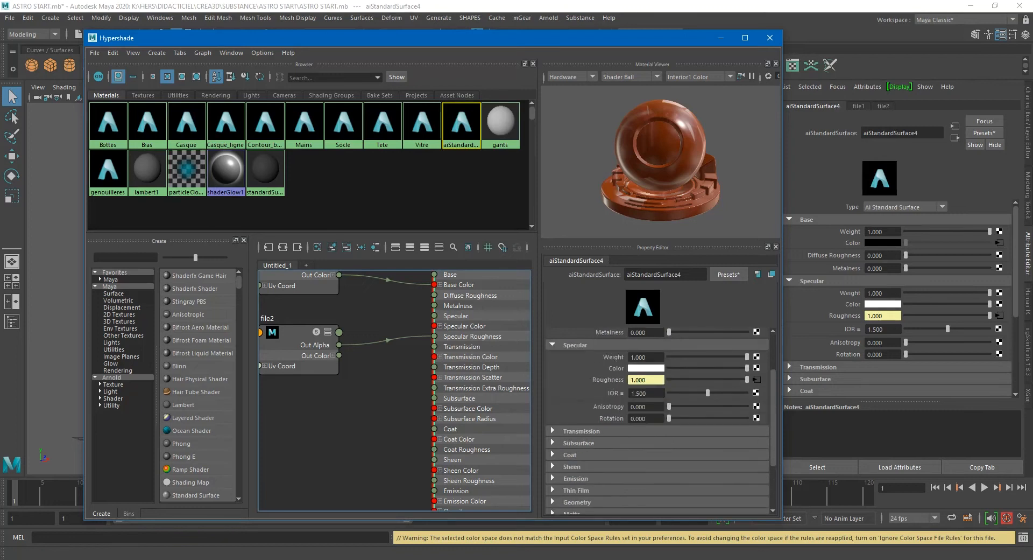
key(alt+Tab)
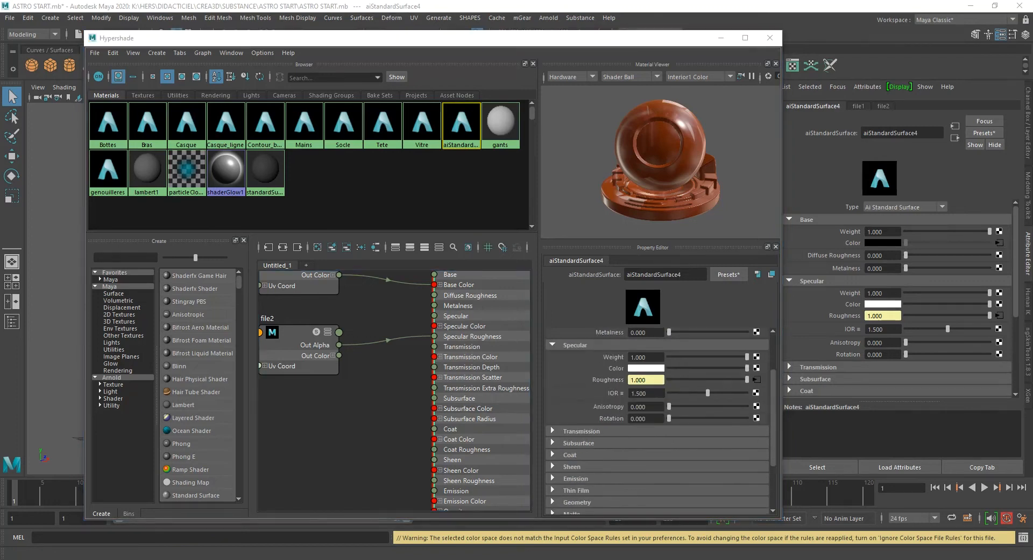
scroll(710, 366, up, 3)
click(756, 396)
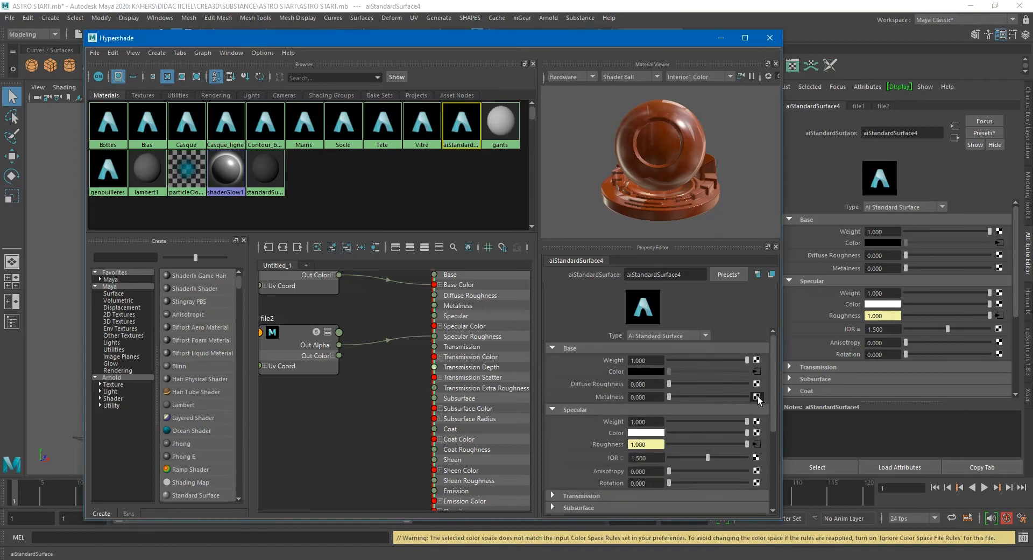
click(462, 285)
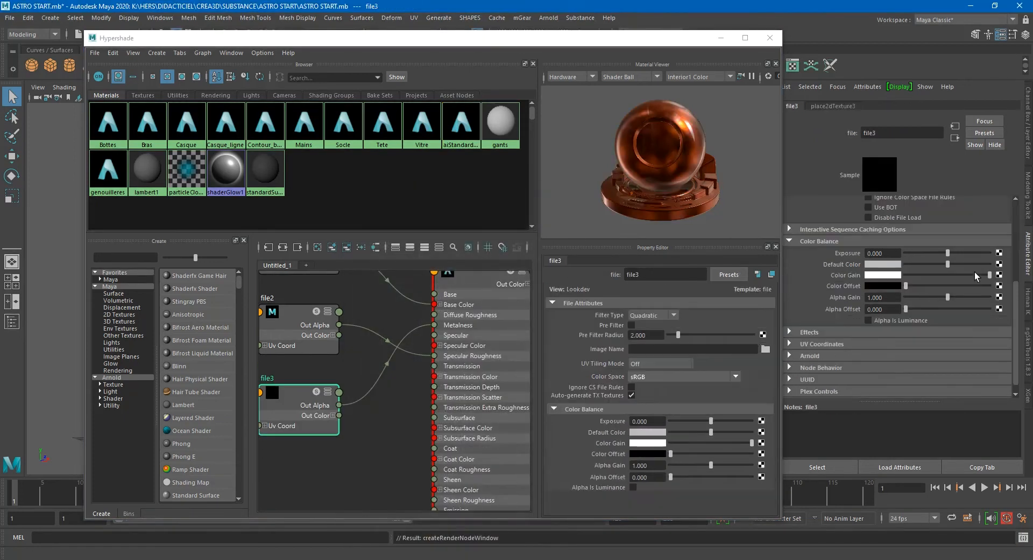
- Load Mesh_MAT COLO_Body_Metallic.png into the Metalness file texture
click(765, 349)
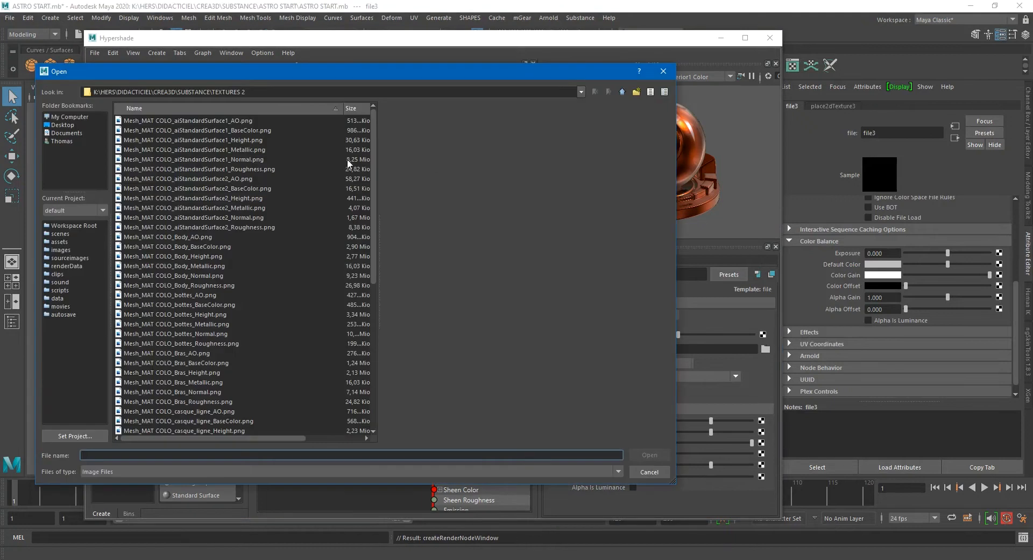
click(243, 226)
double_click(215, 266)
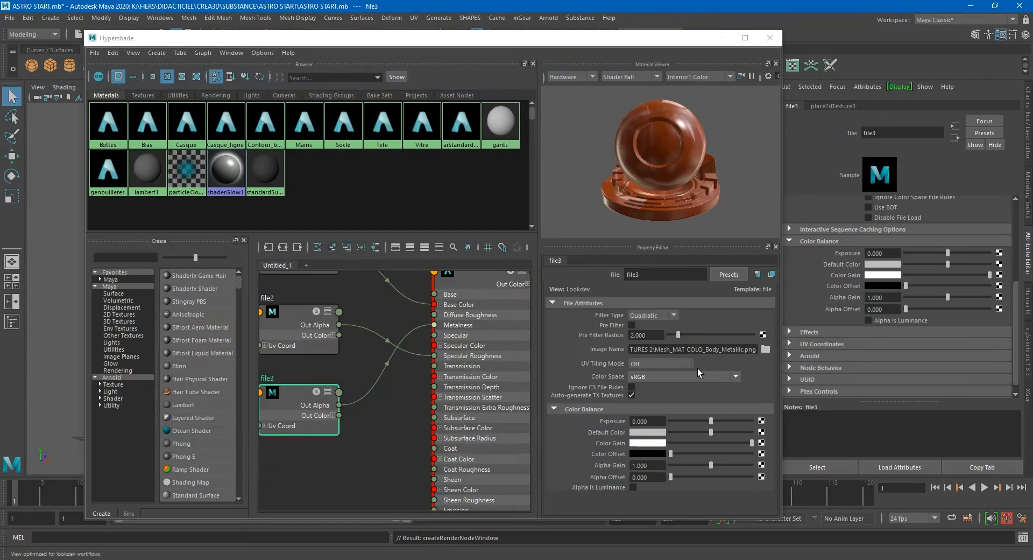
- Set the Body Metallic texture's color space to Raw and enable Alpha Is Luminance
click(674, 377)
click(666, 387)
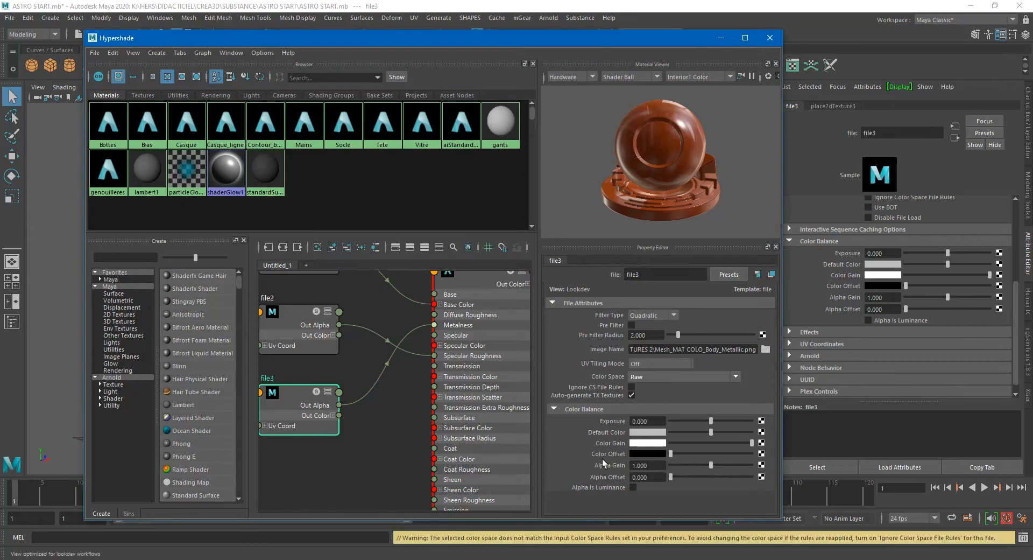
click(630, 487)
- Create an aiNormalMap node in the graph's empty area below the file textures
key(a)
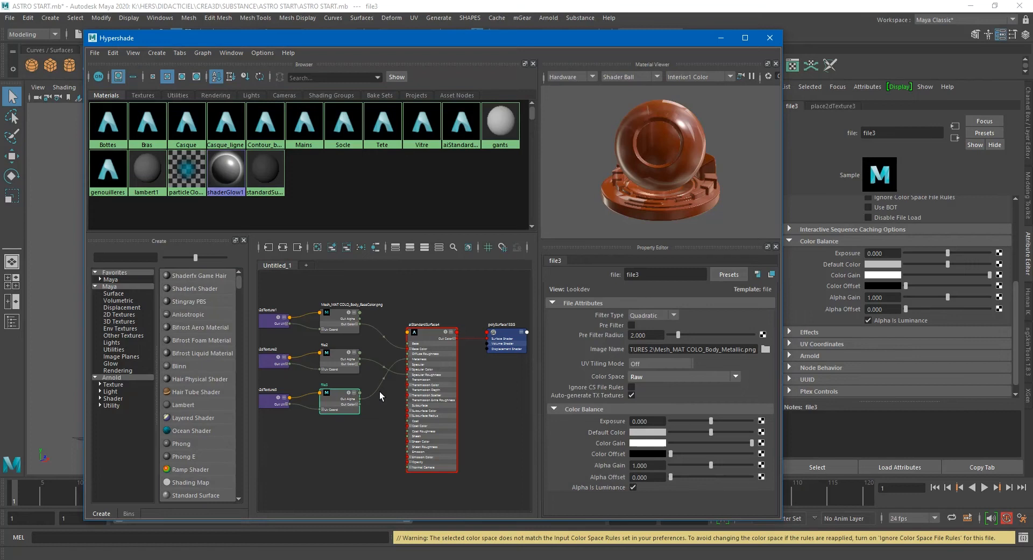
click(440, 382)
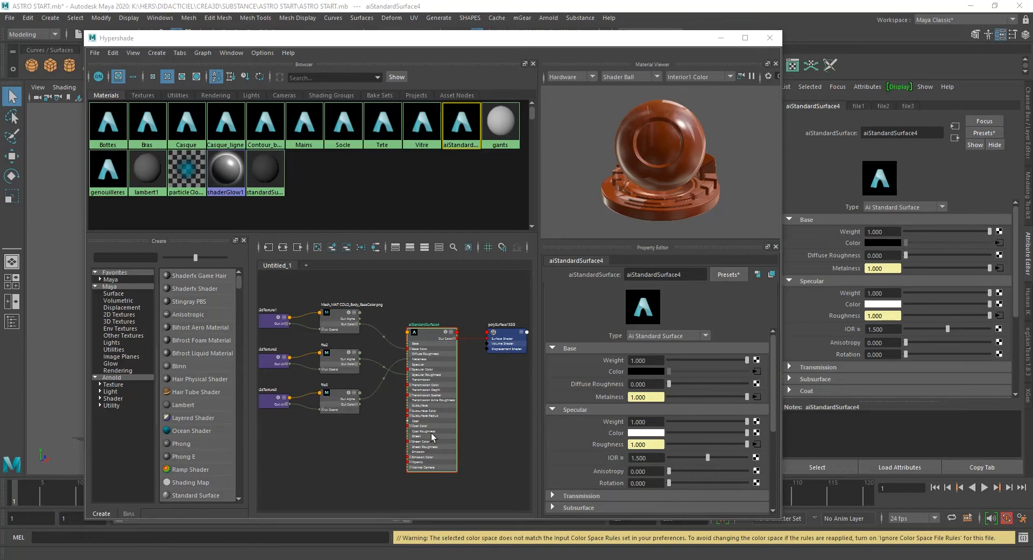
scroll(417, 464, up, 4)
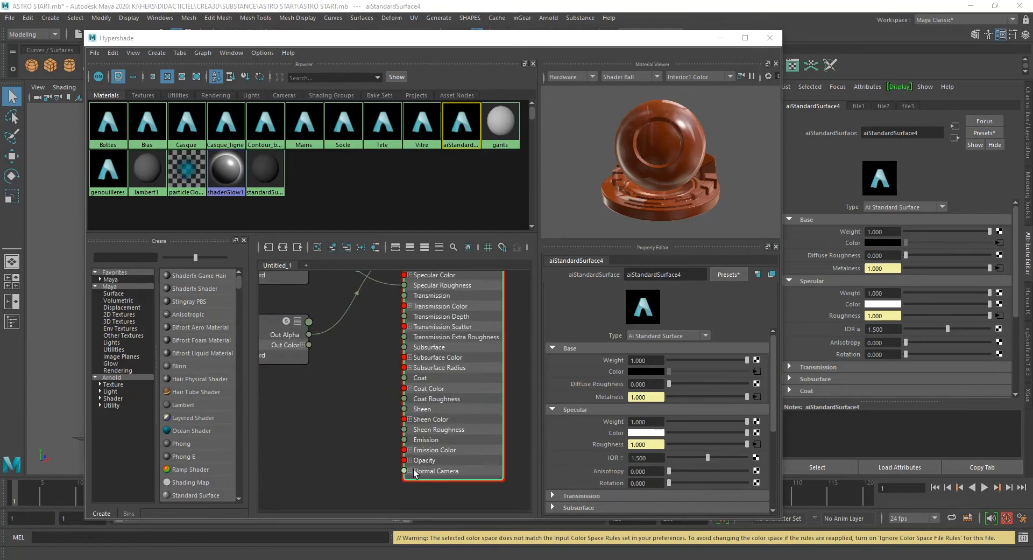
alt+middle_drag(451, 470, 493, 413)
click(386, 416)
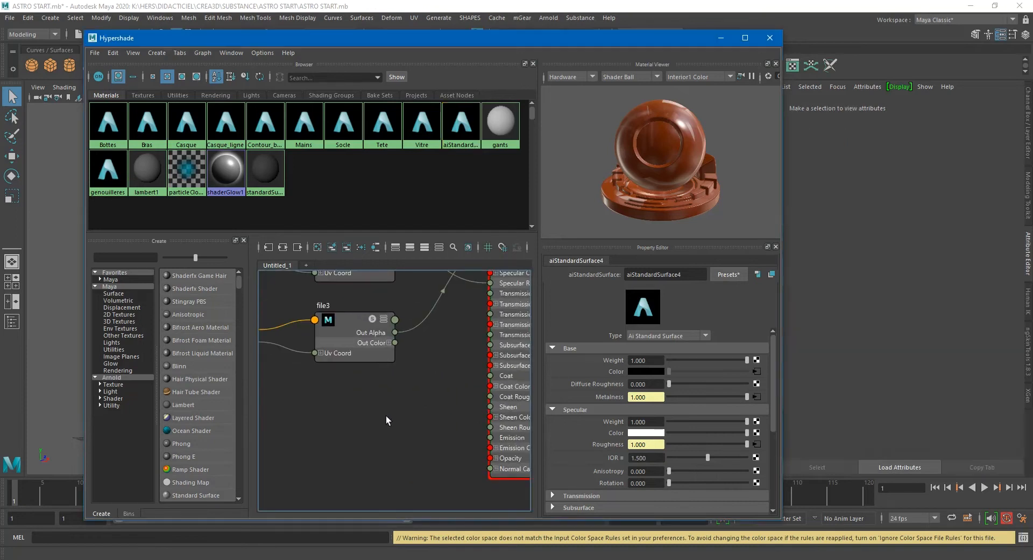
key(Tab)
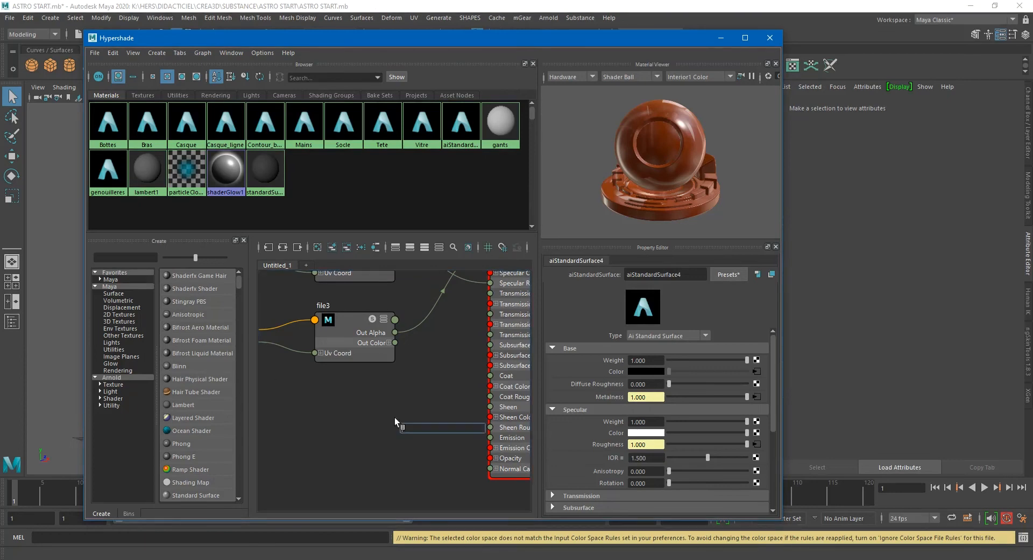
text(ai)
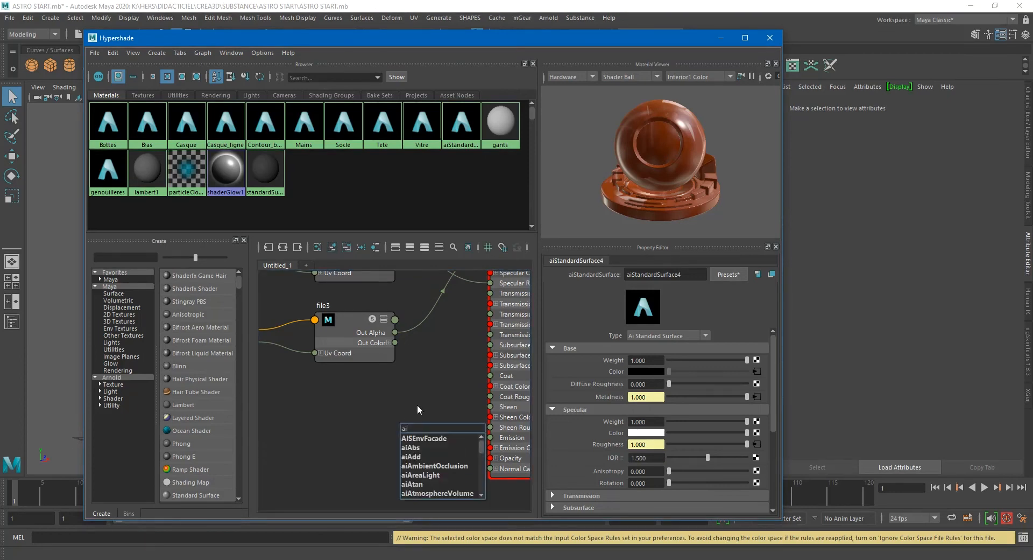
text(norm)
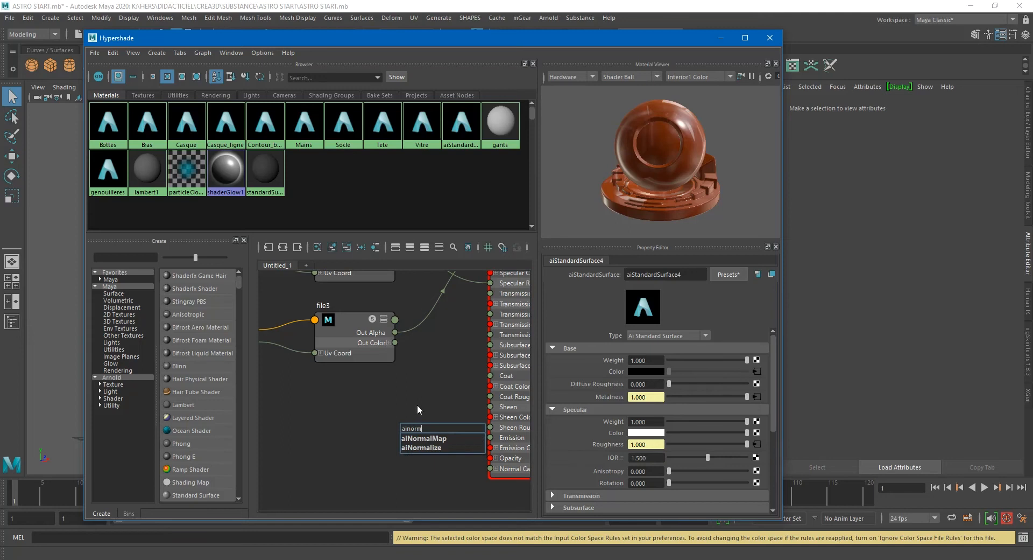
click(430, 439)
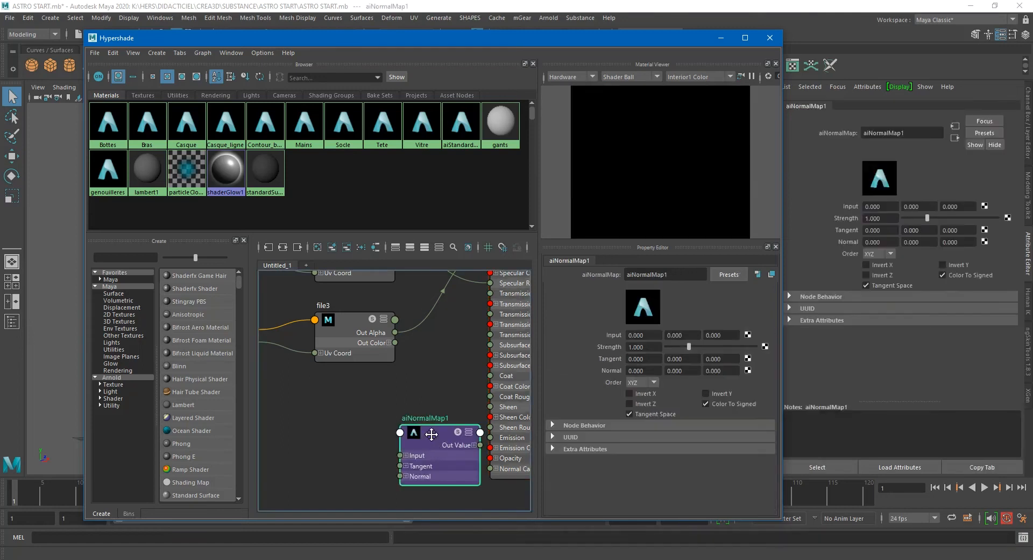
- Connect the aiNormalMap's Out Value to the Ai Standard Surface's Normal Camera and arrange the normal map node beside the material
alt+middle_drag(435, 437, 349, 381)
drag(348, 381, 322, 373)
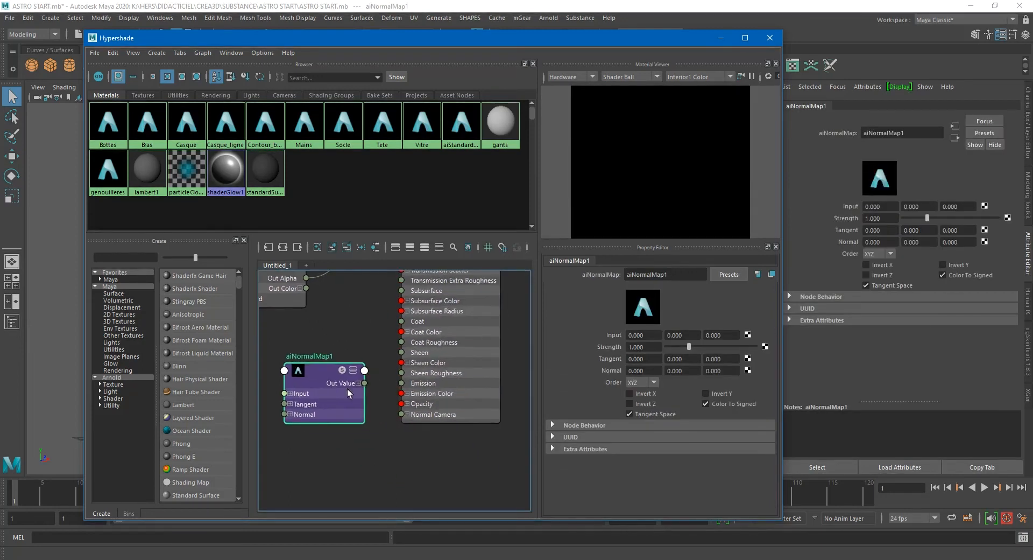
drag(365, 383, 401, 414)
alt+middle_drag(343, 422, 404, 415)
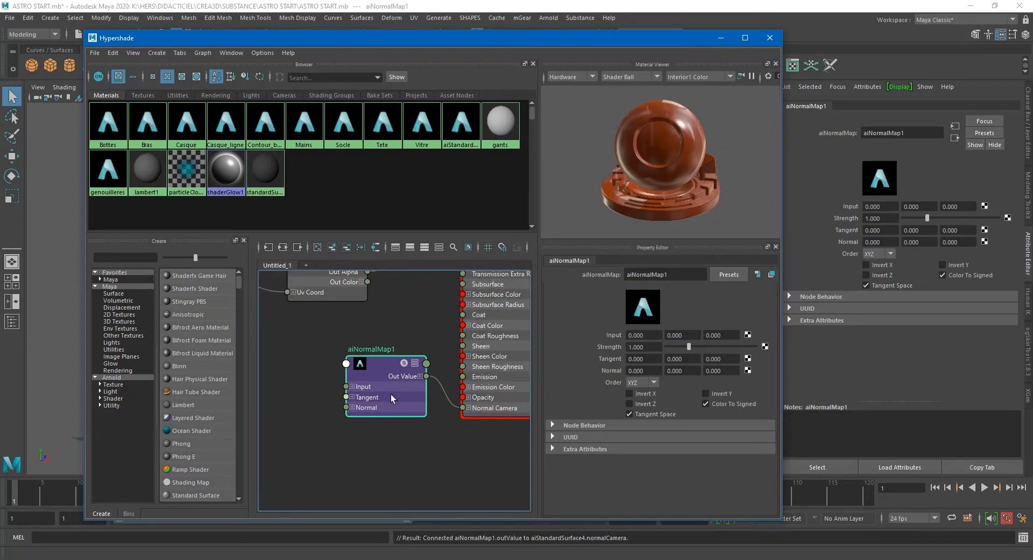
drag(376, 395, 356, 406)
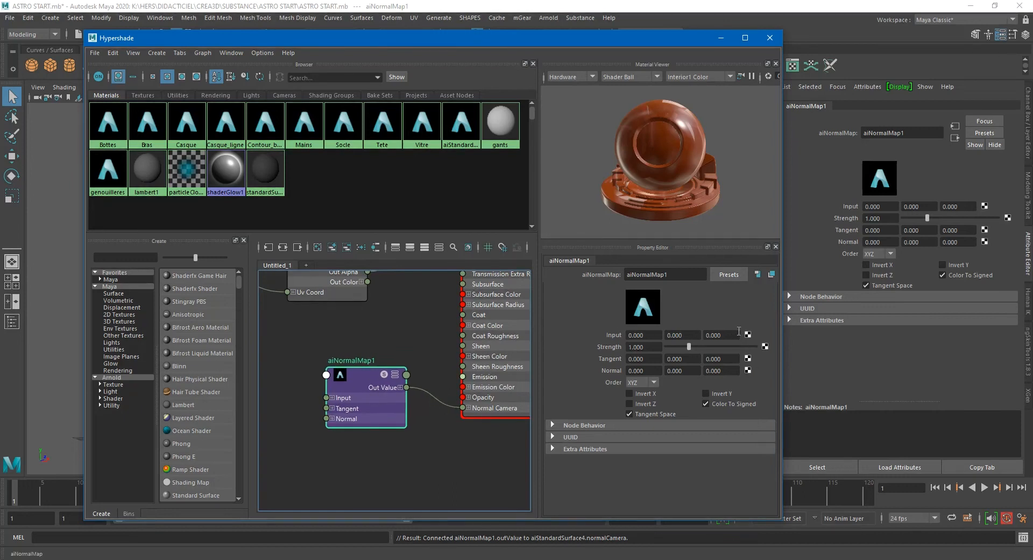
- Connect a new File texture to the aiNormalMap's Input and load Mesh_MAT COLO_Body_Normal.png into it
click(748, 334)
click(458, 285)
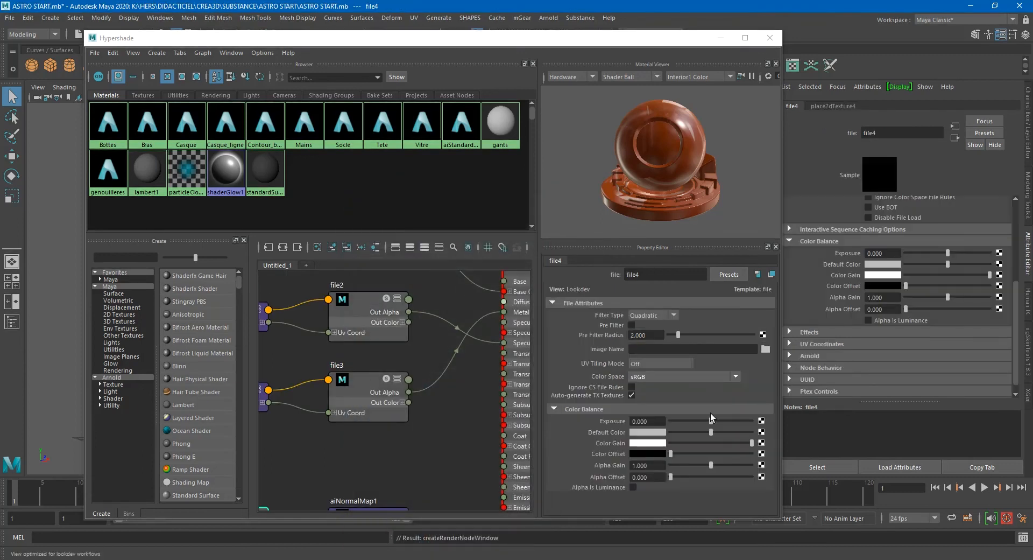
click(765, 348)
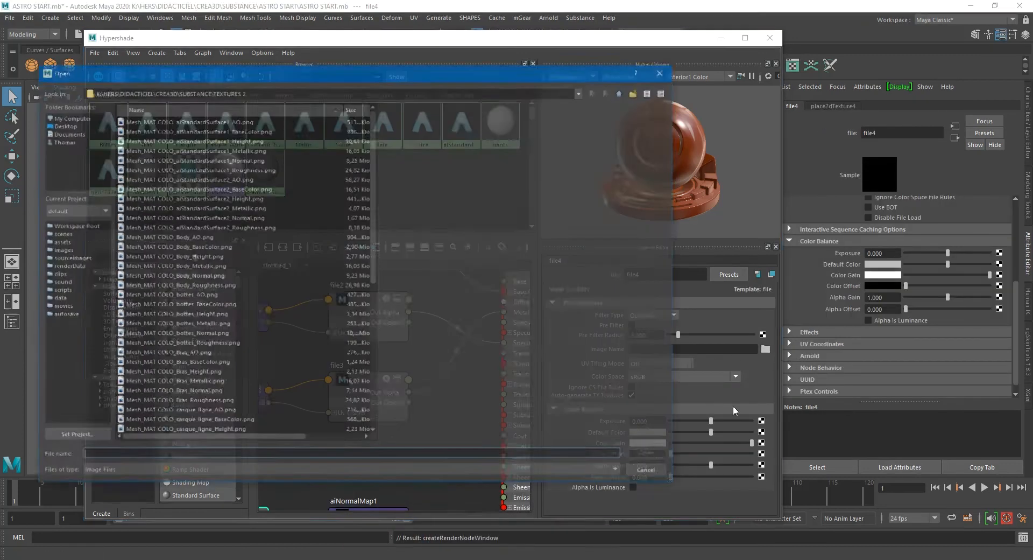
scroll(226, 323, down, 1)
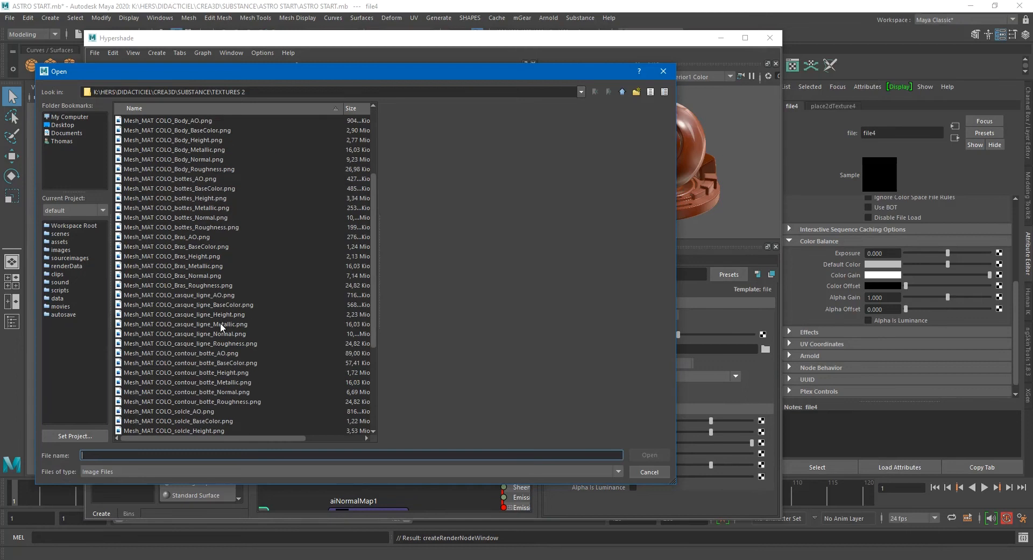
click(222, 254)
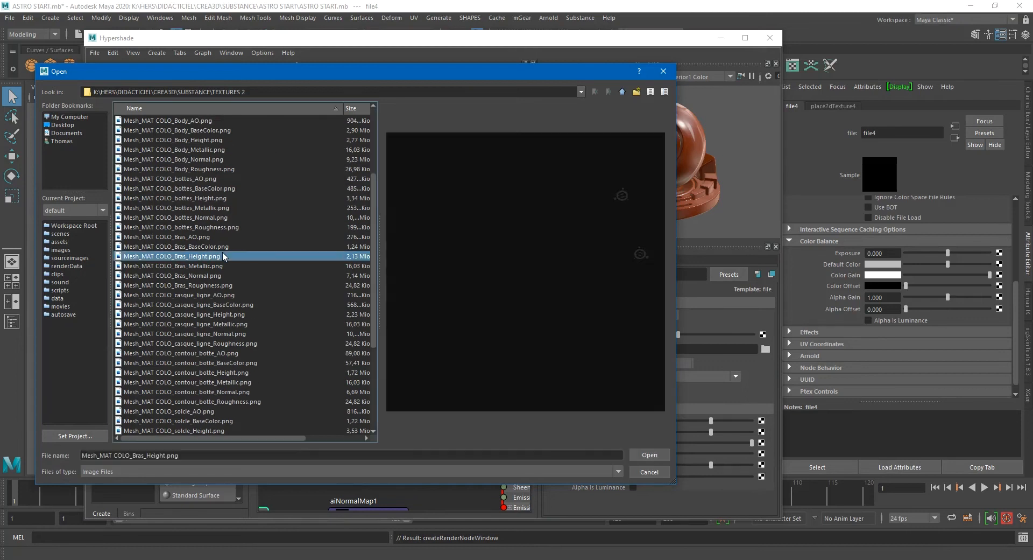
scroll(218, 252, up, 3)
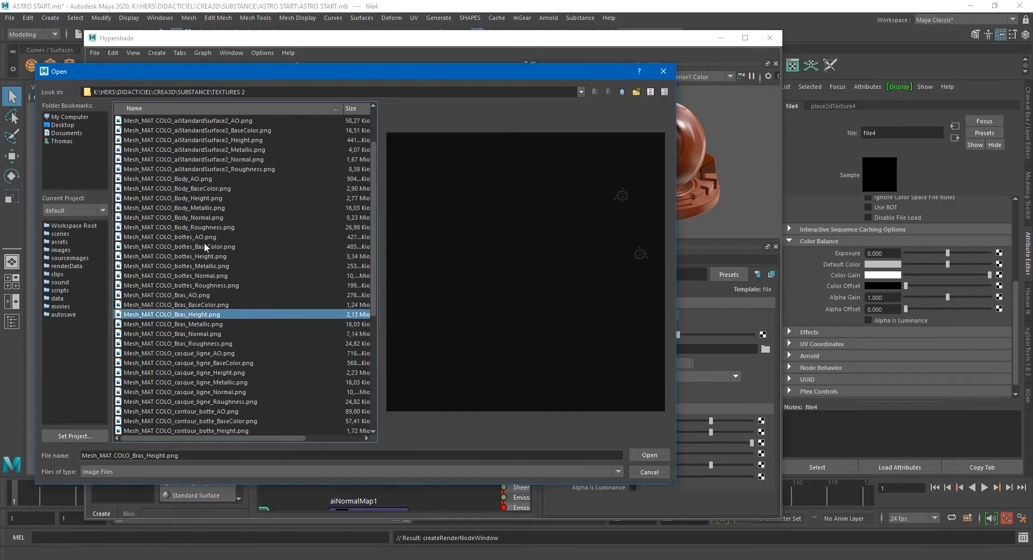
click(215, 237)
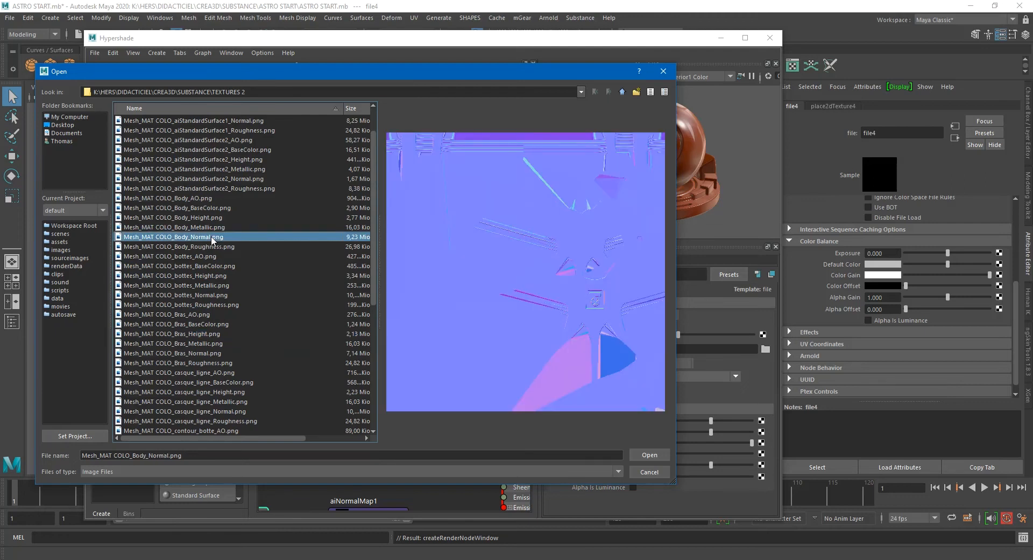
double_click(212, 237)
- Set the color space of the Body Normal file texture to Raw
scroll(394, 433, down, 3)
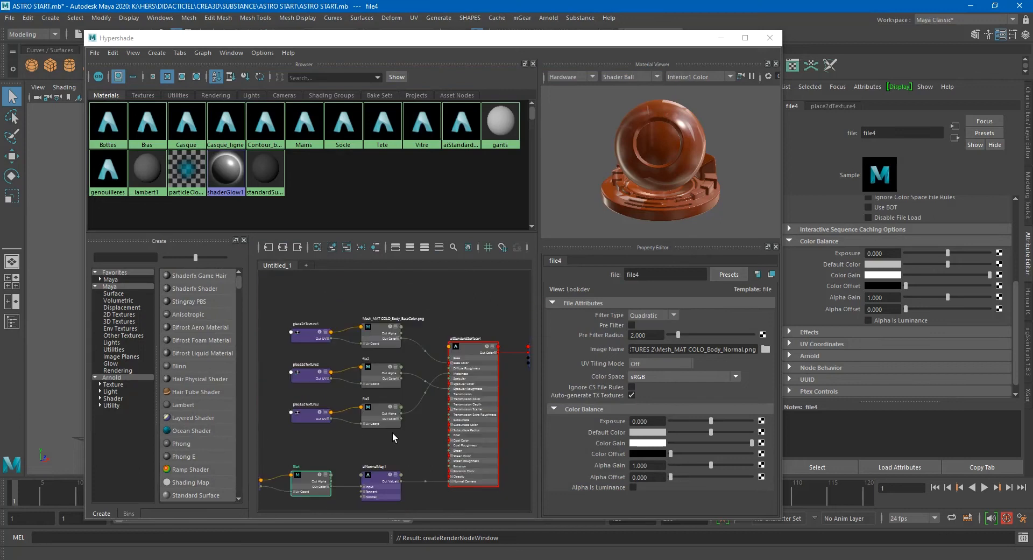
alt+middle_drag(446, 463, 438, 424)
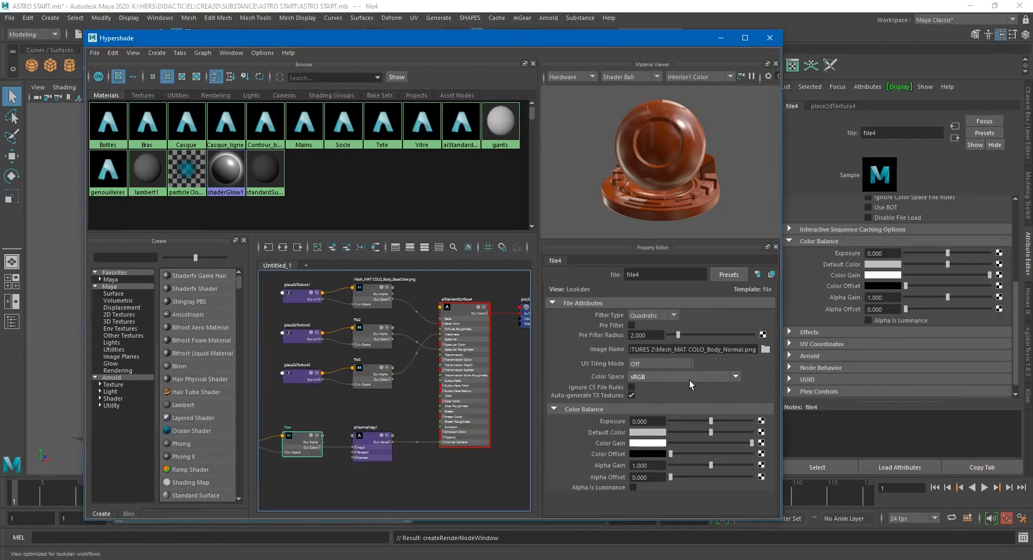
click(650, 376)
click(650, 387)
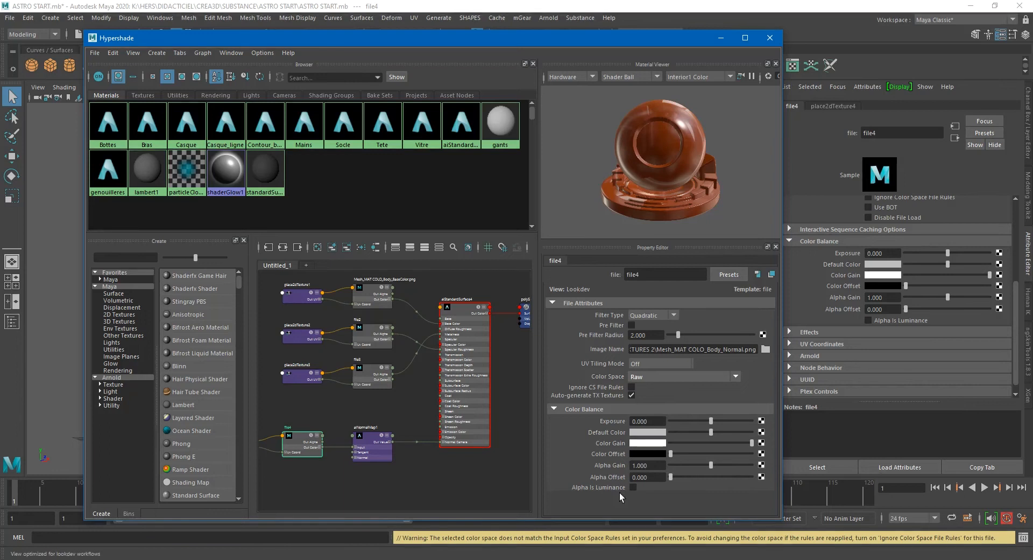
- Move the material's shading group node slightly down and connect a new File texture to its Displacement mat
alt+middle_drag(494, 387, 445, 386)
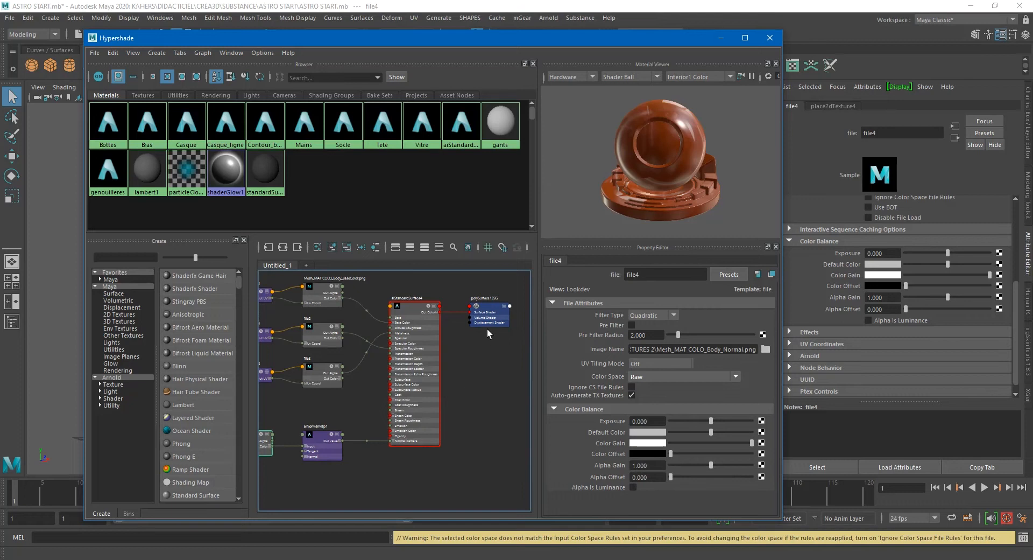
drag(492, 323, 496, 354)
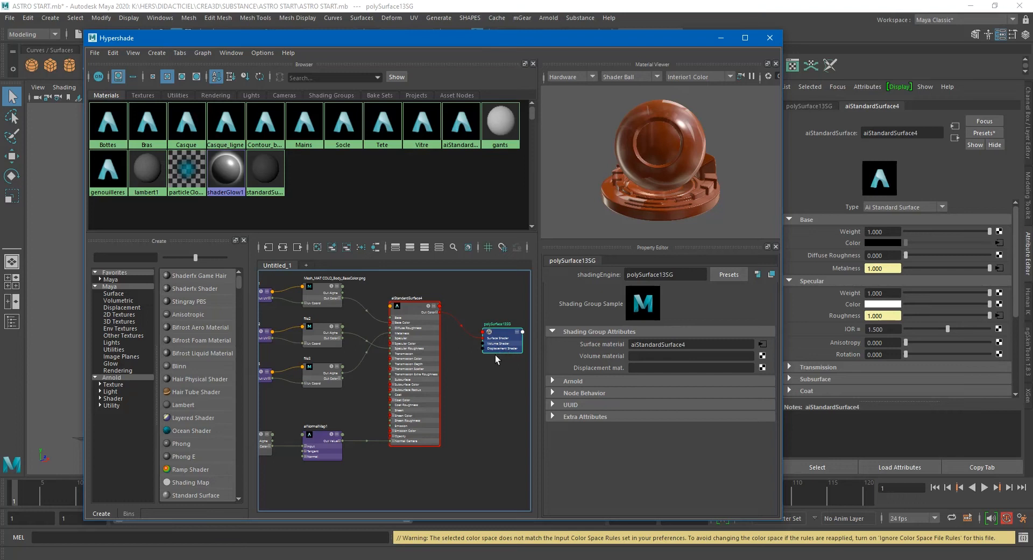
click(760, 367)
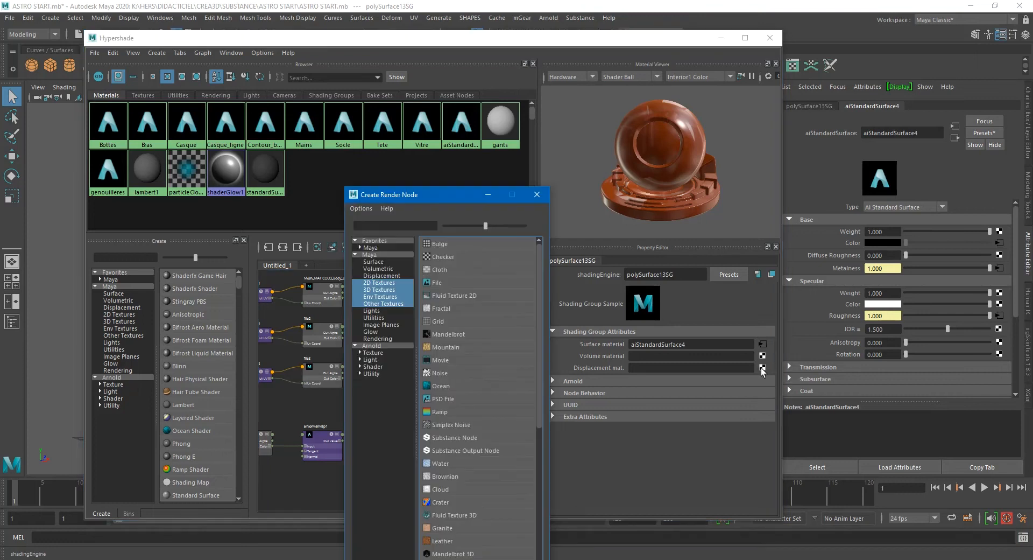
click(438, 281)
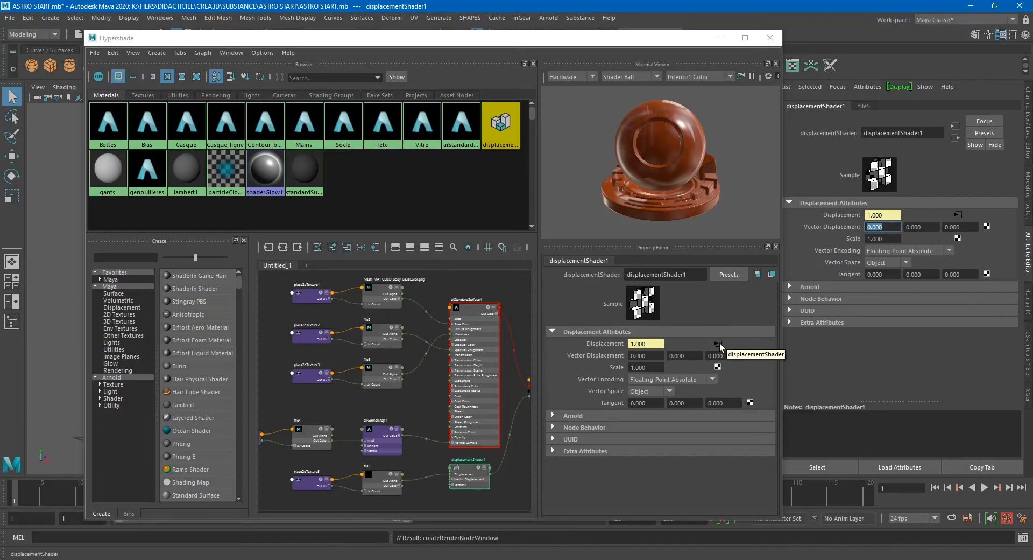
- Load Mesh_MAT COLO_Body_Height.png into the file texture that feeds the displacement shader
click(719, 343)
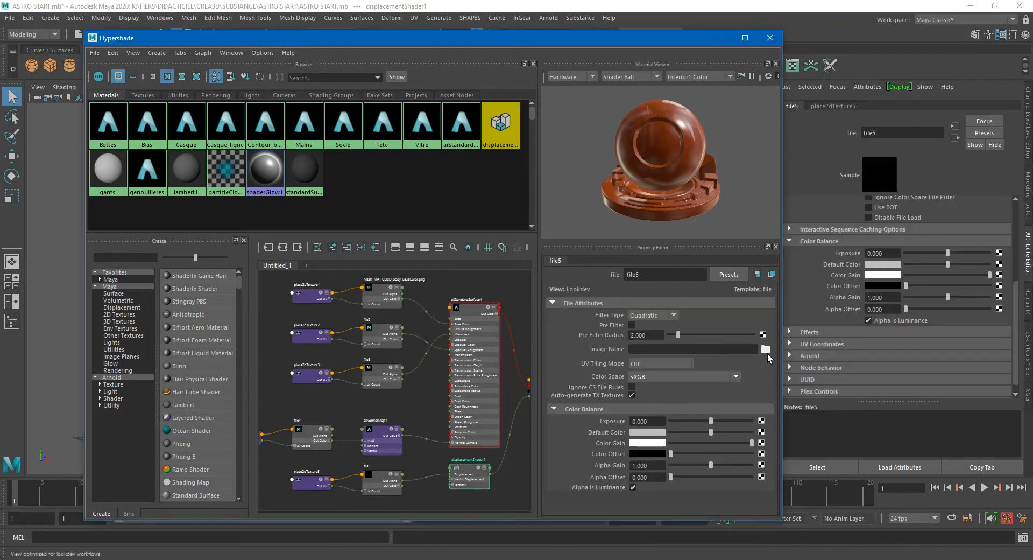
click(767, 350)
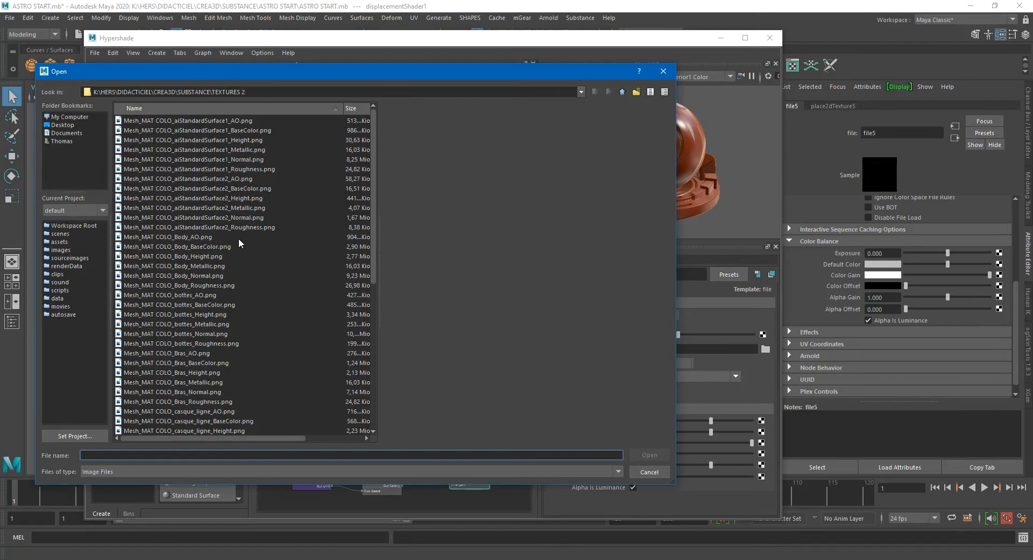
click(208, 257)
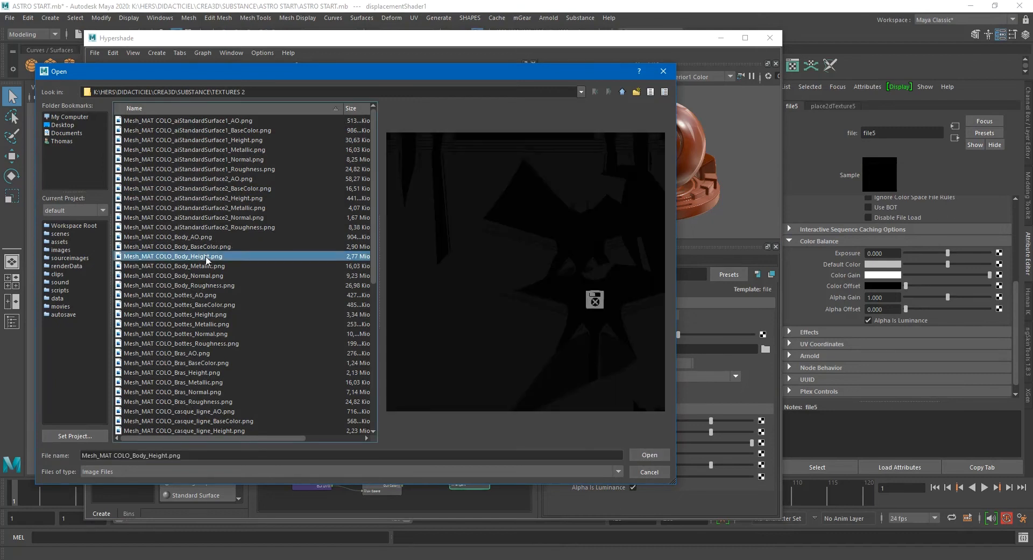
double_click(206, 257)
- Clear the node graph and regraph the body's shading group with its input and output connections
scroll(415, 391, up, 5)
alt+middle_drag(417, 387, 344, 317)
click(427, 337)
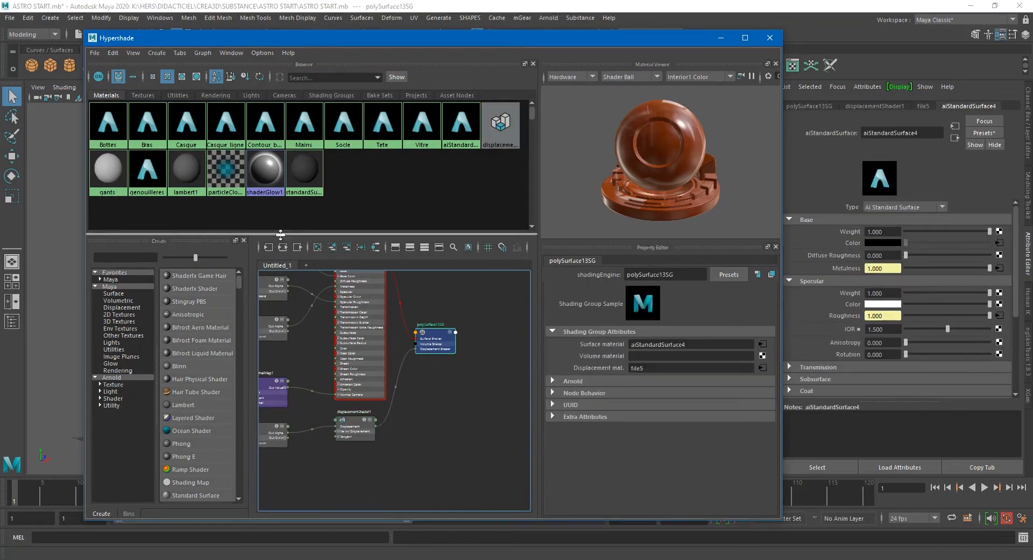
click(298, 250)
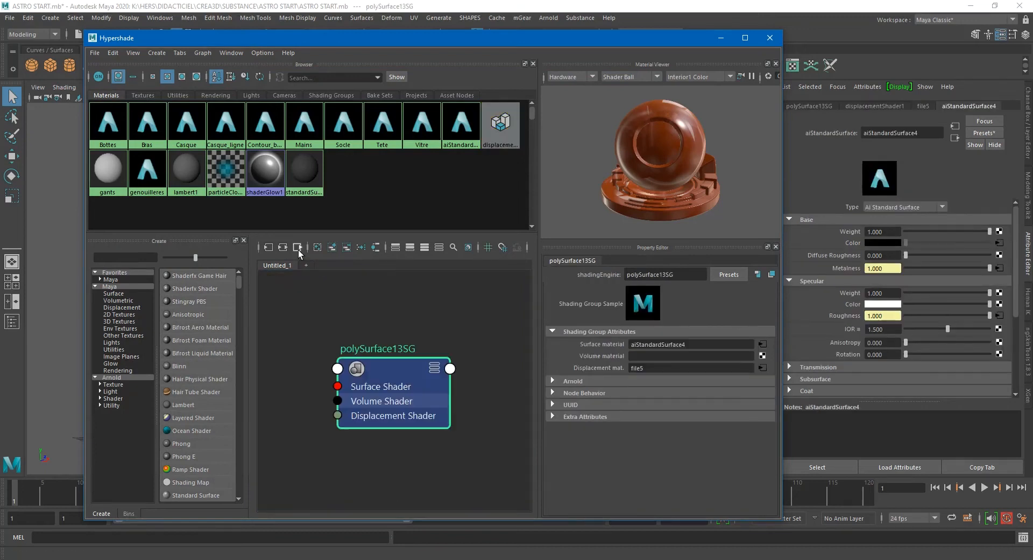
click(283, 248)
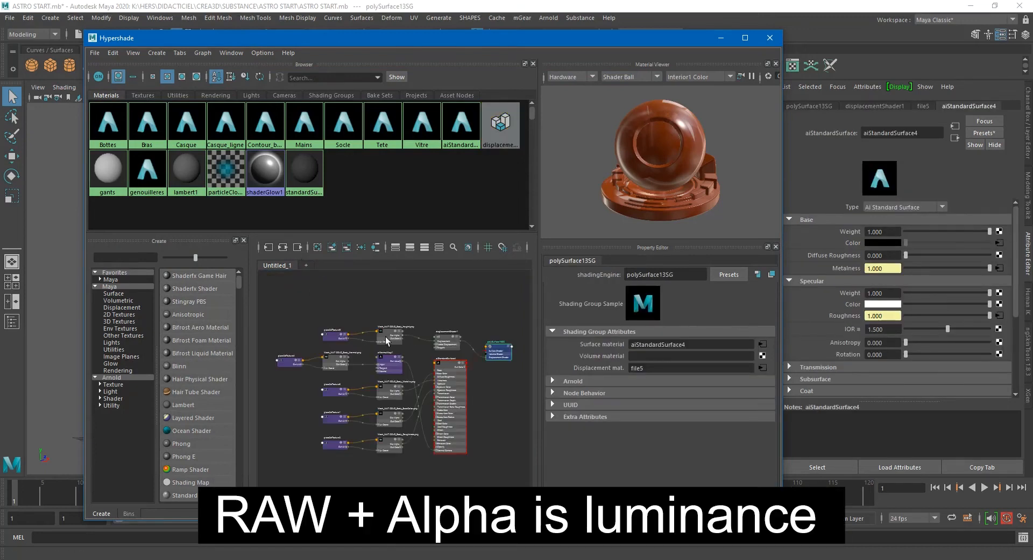
- Move the displacement branch and the shading group node up so they sit above the Ai Standard Surface
alt+middle_drag(367, 390, 352, 392)
drag(373, 324, 379, 307)
drag(489, 346, 493, 314)
alt+middle_drag(470, 382, 425, 395)
scroll(500, 357, down, 3)
scroll(500, 357, up, 3)
- Set the displacement shader's Scale to 0
click(364, 316)
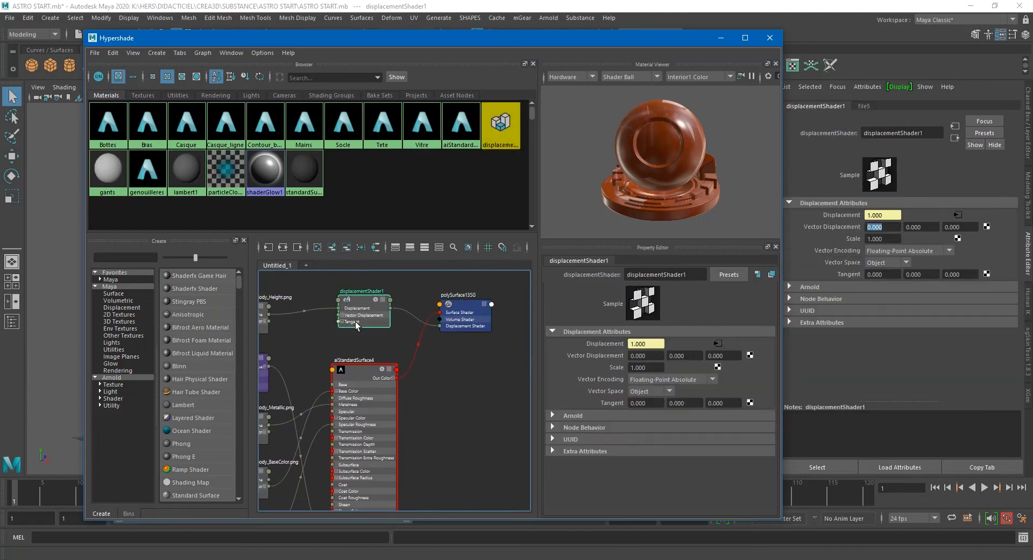
drag(649, 368, 619, 367)
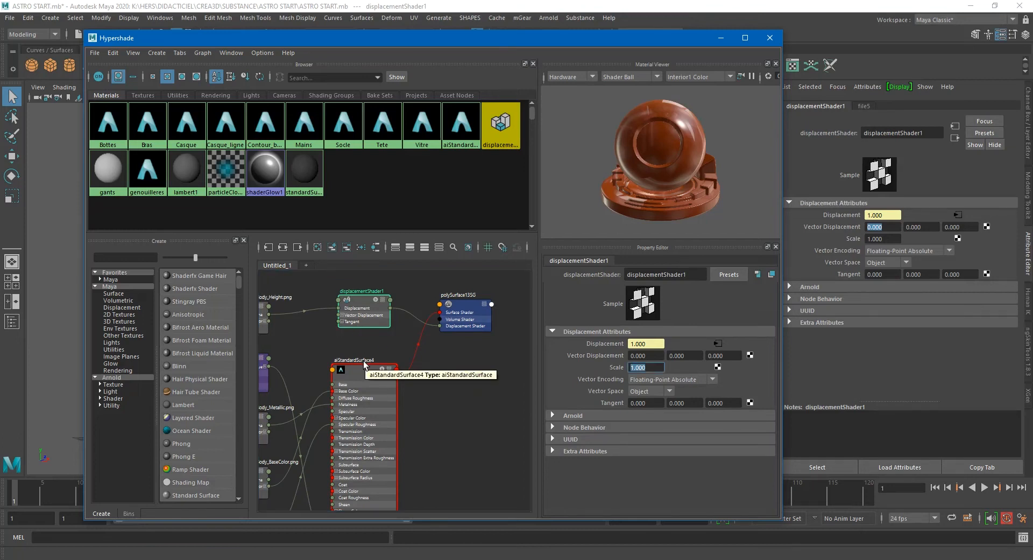
text(0)
key(Return)
key(a)
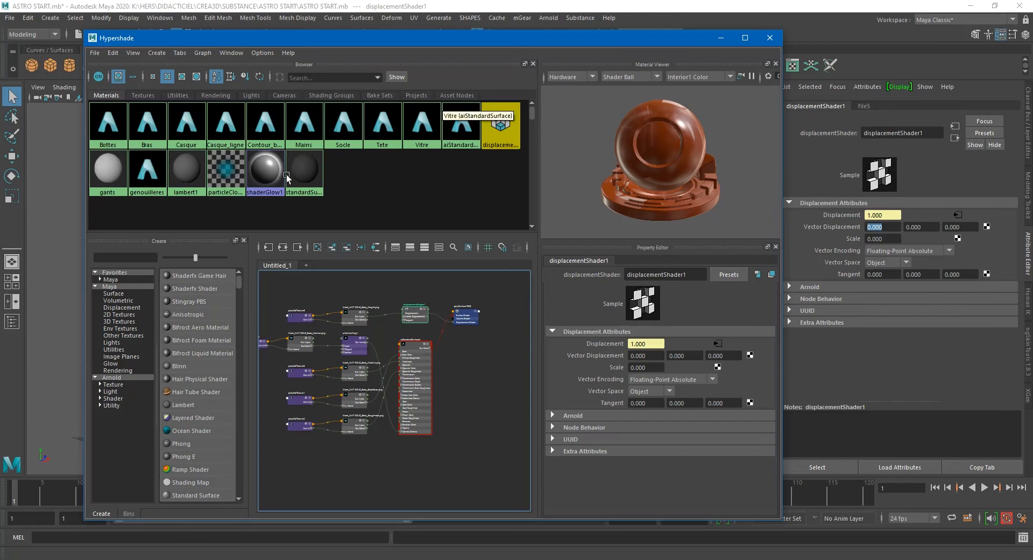
- Move the Hypershade window out of the way and create an Arnold area light
drag(626, 42, 0, 137)
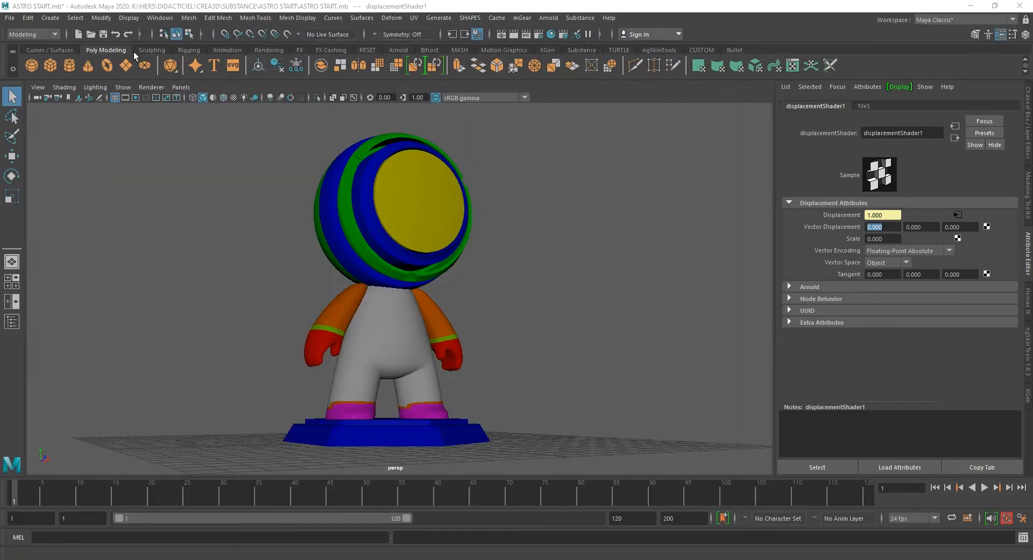
click(549, 18)
mouse_move(598, 70)
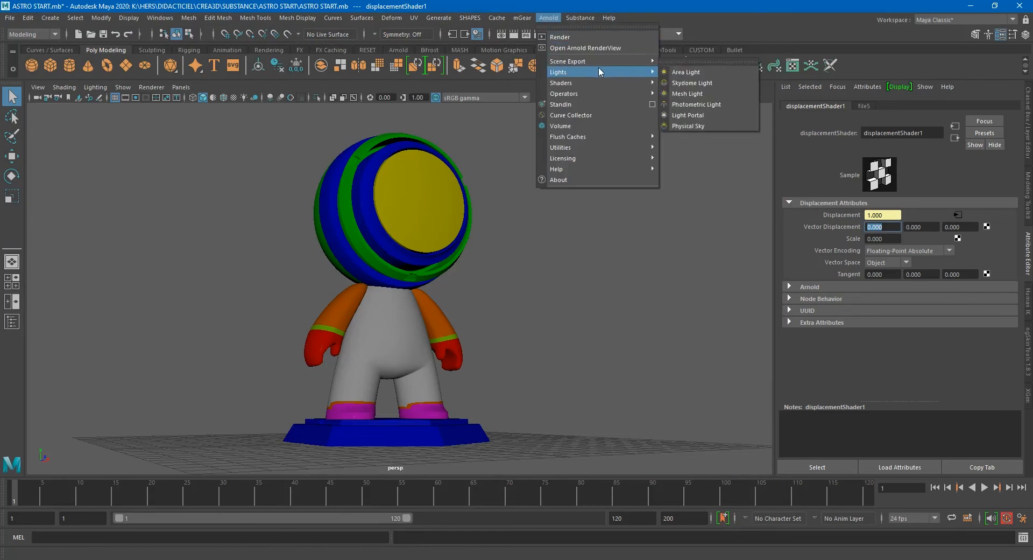
click(710, 72)
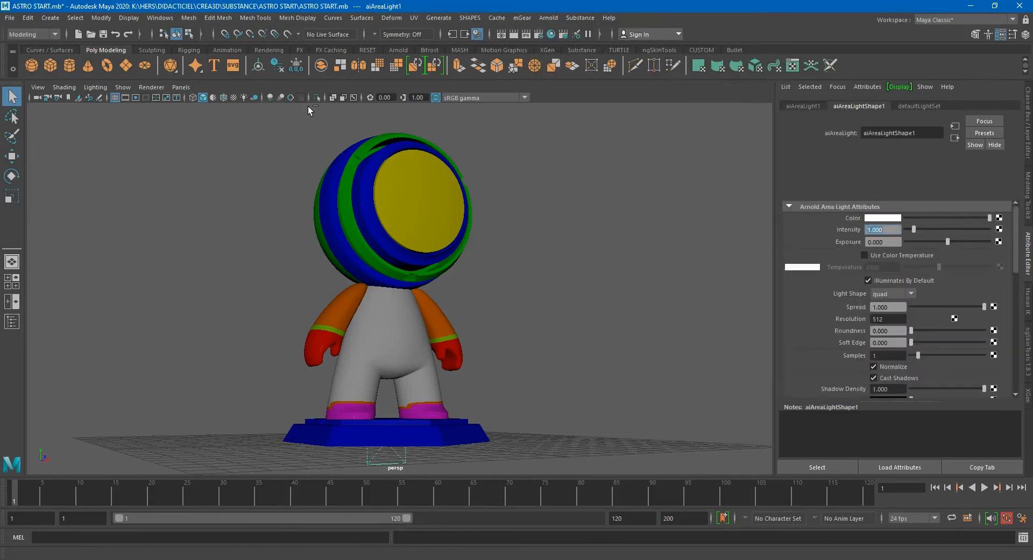
- Look through the new area light and place it to point down at the astronaut from above at an angle
click(181, 87)
click(221, 131)
scroll(544, 198, down, 5)
alt+drag(544, 198, 498, 241)
alt+right_drag(502, 240, 489, 265)
alt+middle_drag(489, 261, 490, 269)
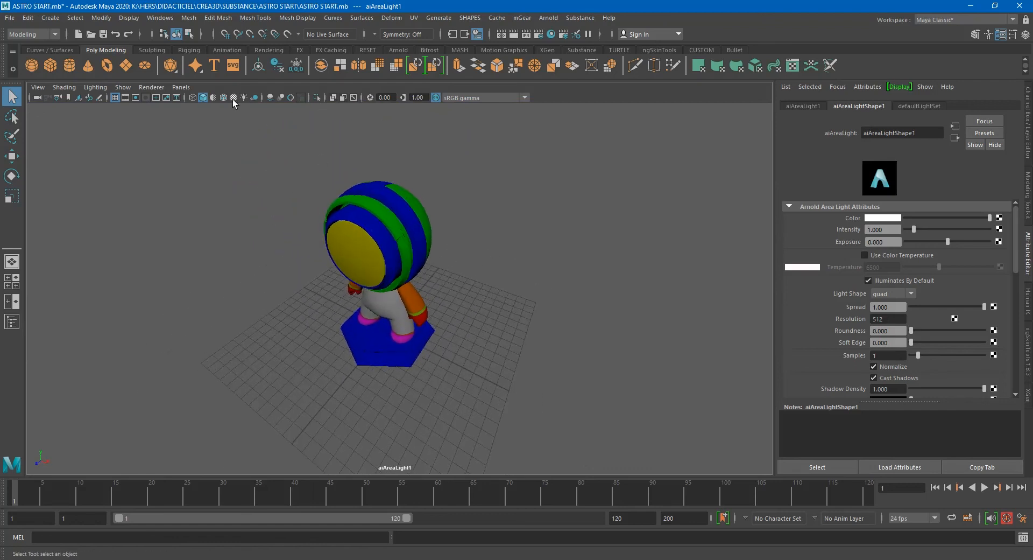
- Create a new perspective camera and rename it camshot
click(182, 88)
mouse_move(212, 97)
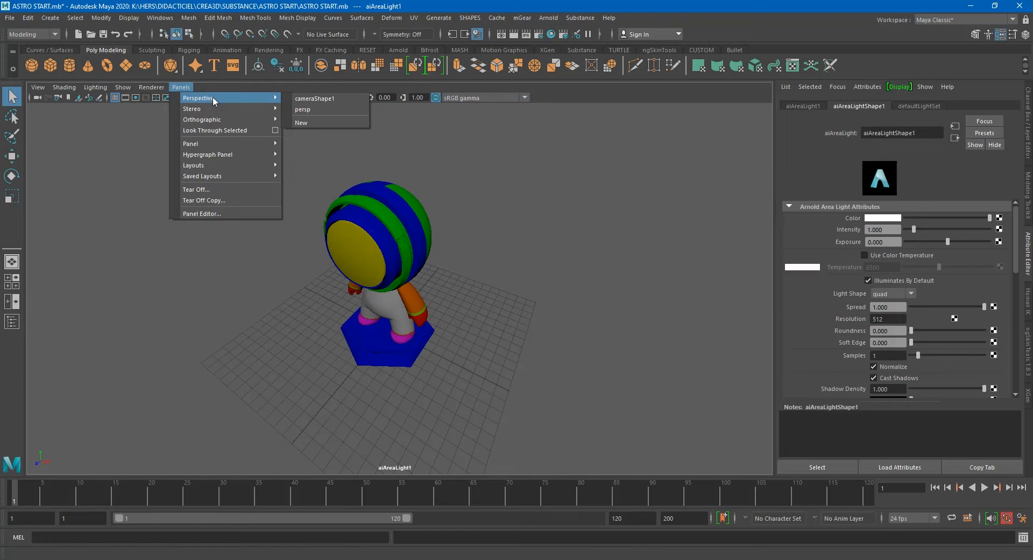
click(315, 121)
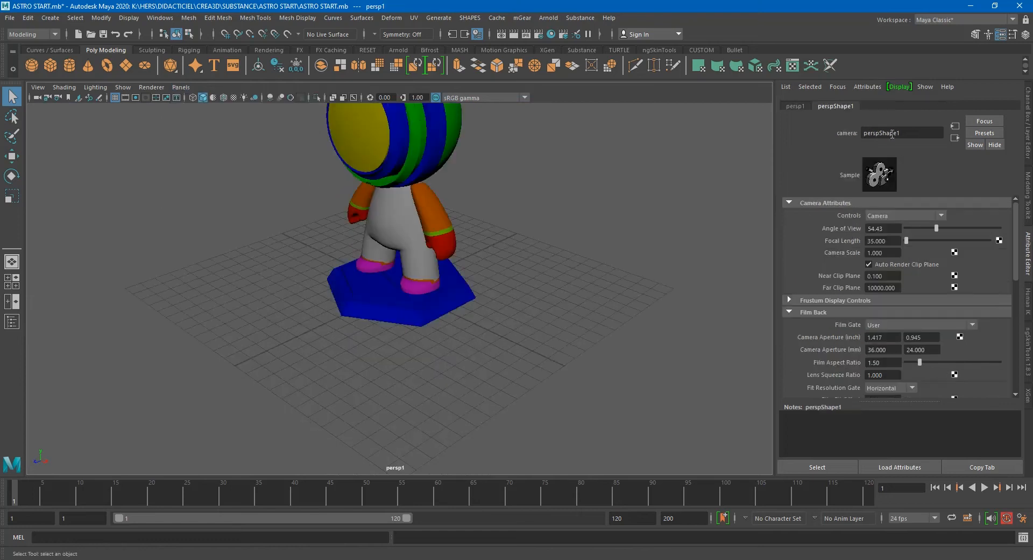
click(795, 107)
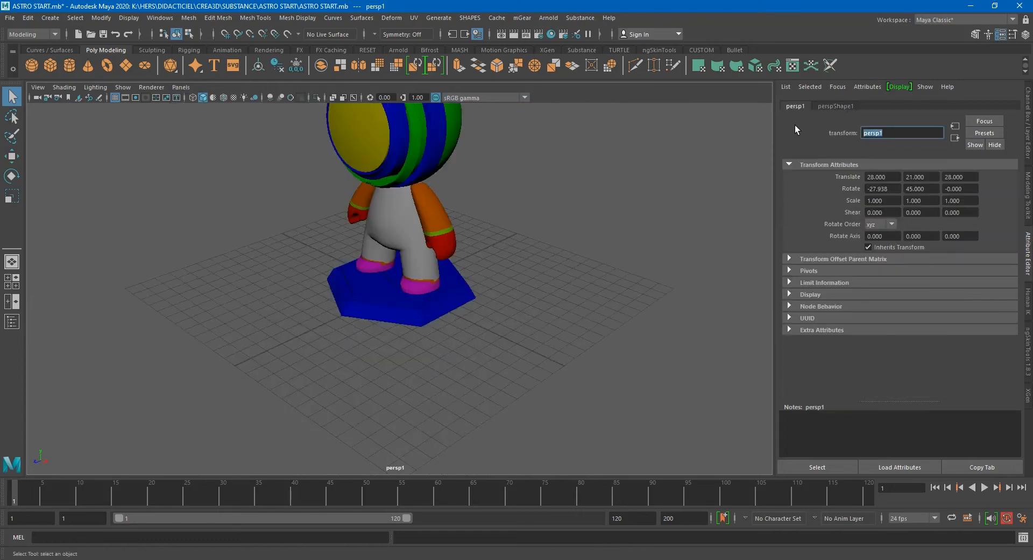
text(camshot)
key(Return)
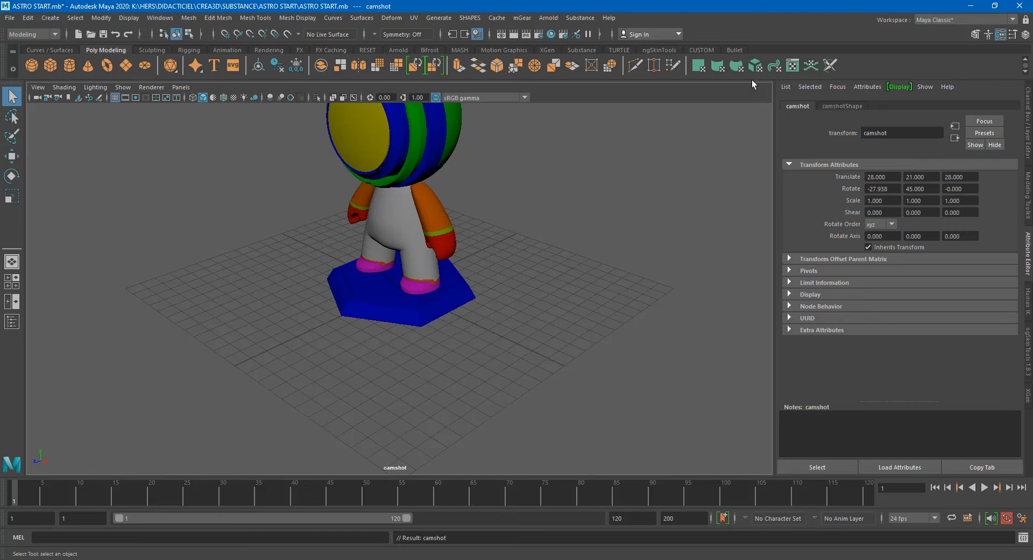
- Orbit the camshot camera to a low front view of the astronaut and turn on the resolution gate
alt+drag(355, 240, 372, 279)
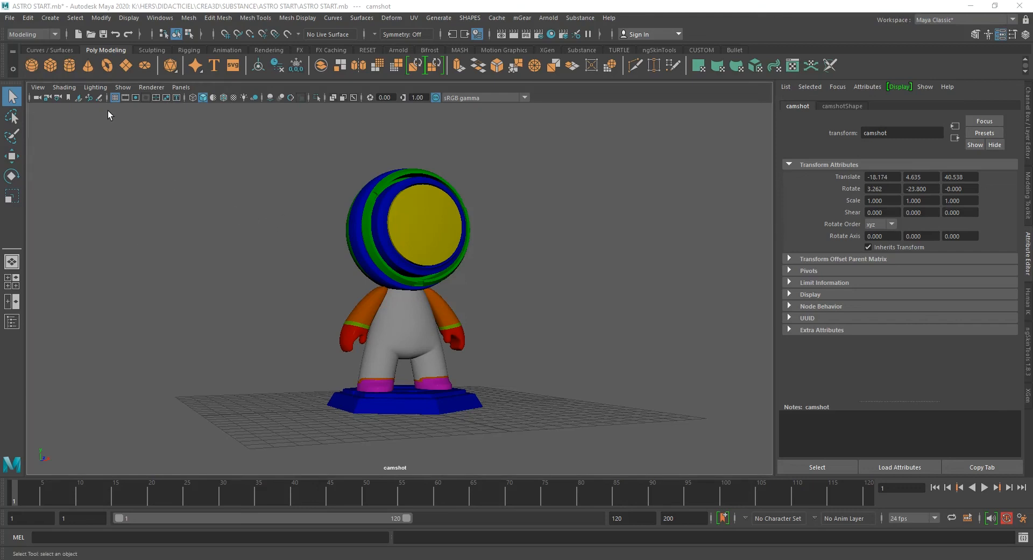
click(135, 97)
alt+right_drag(328, 235, 386, 259)
alt+drag(385, 259, 466, 224)
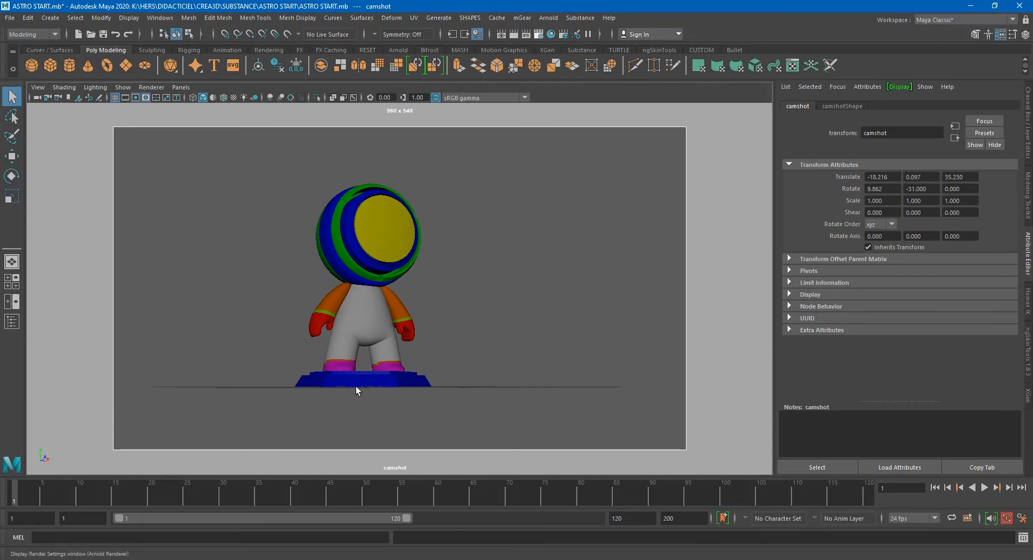
- Set the render image width to 600 pixels in the Render Settings
click(647, 191)
click(627, 192)
scroll(699, 334, down, 3)
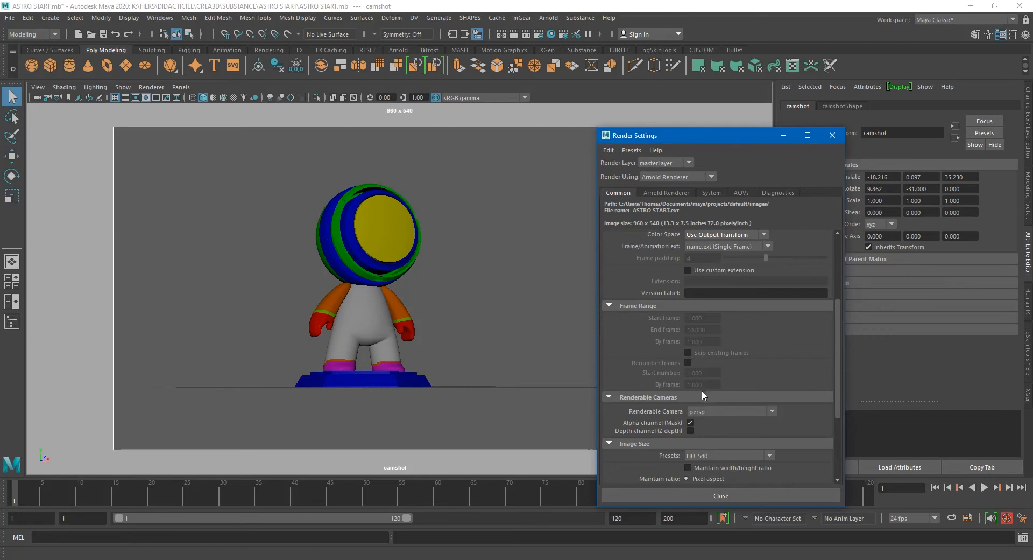
scroll(702, 391, down, 2)
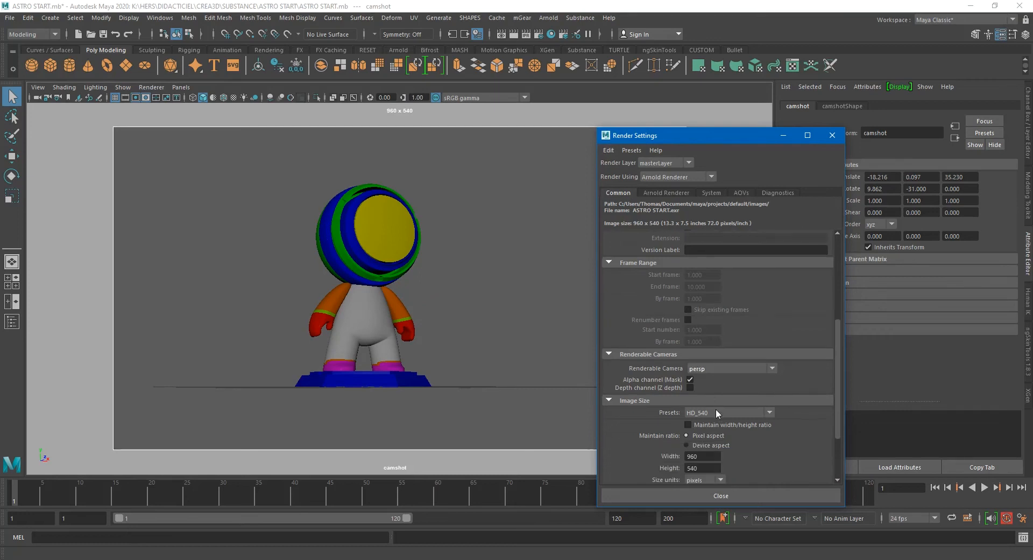
scroll(715, 408, down, 2)
double_click(699, 413)
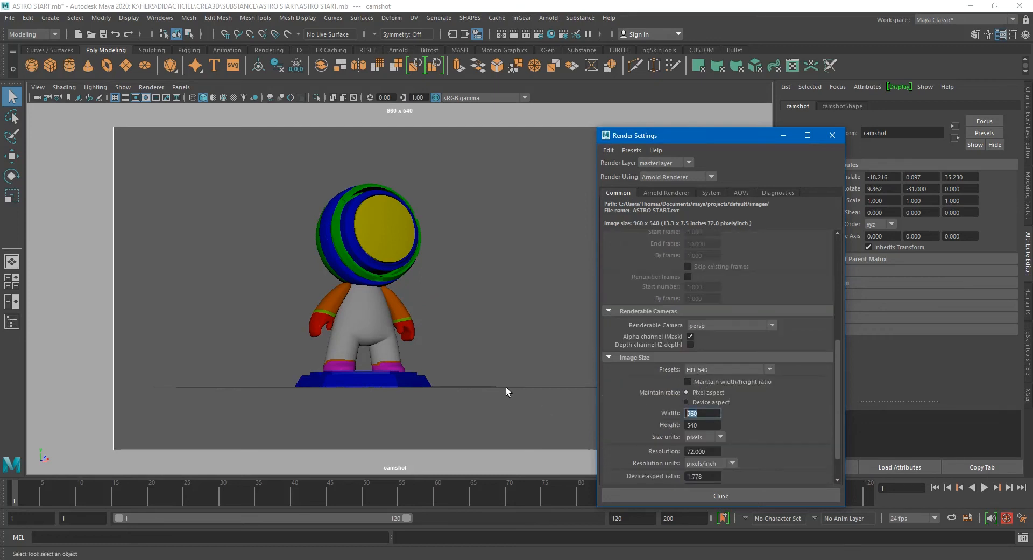
text(600)
key(Return)
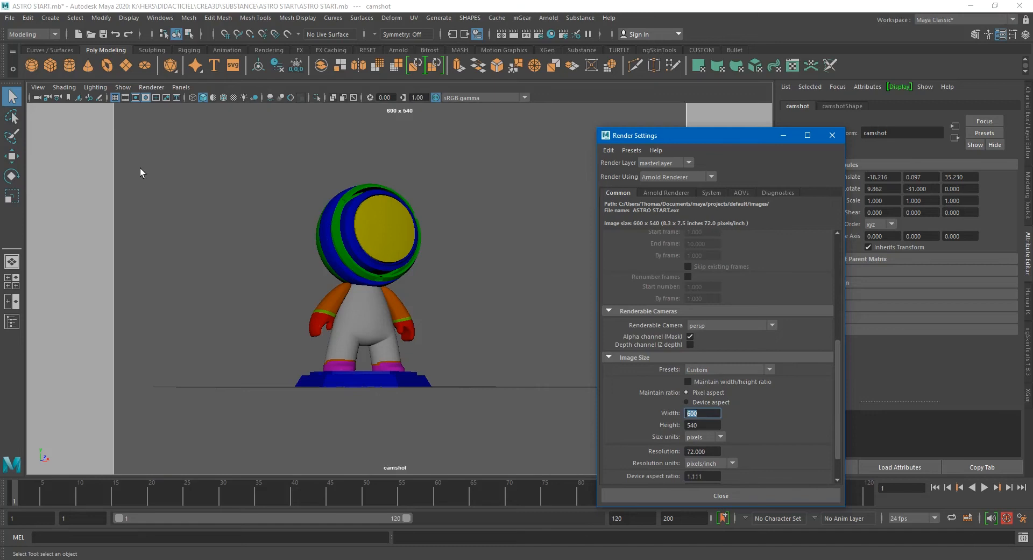
- Set the camshot camera's Overscan to 2 in its display options
drag(676, 134, 540, 117)
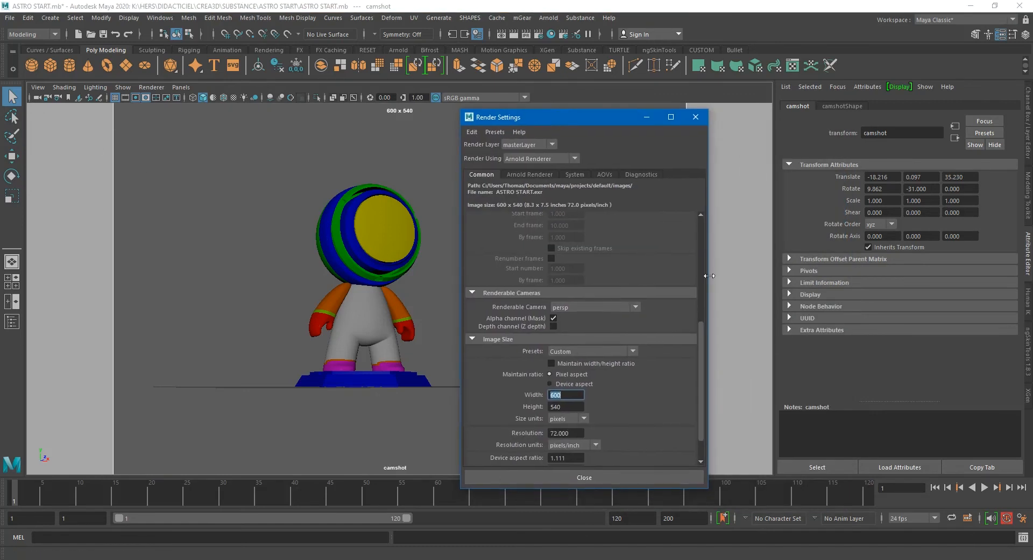
click(741, 304)
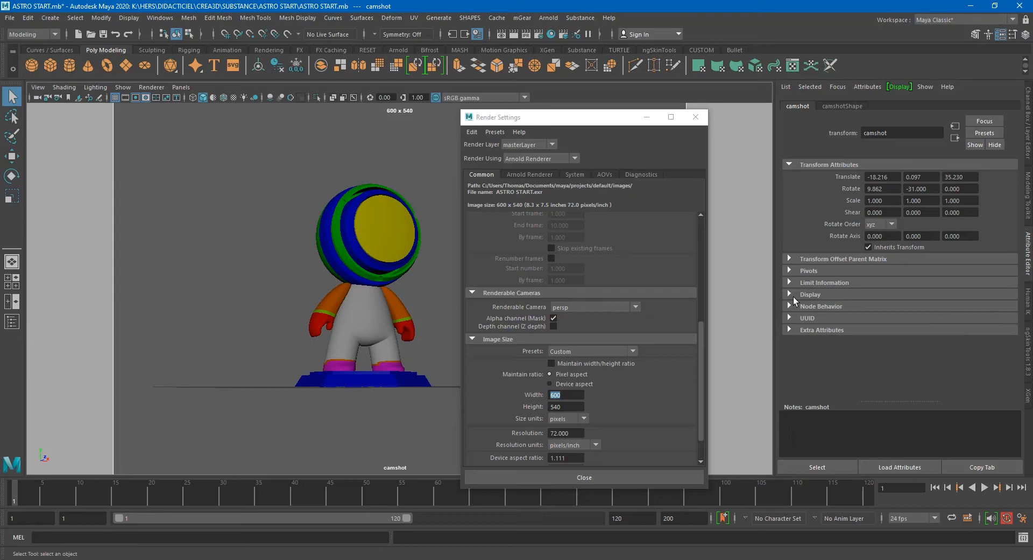
click(842, 106)
scroll(896, 331, down, 5)
scroll(897, 331, down, 5)
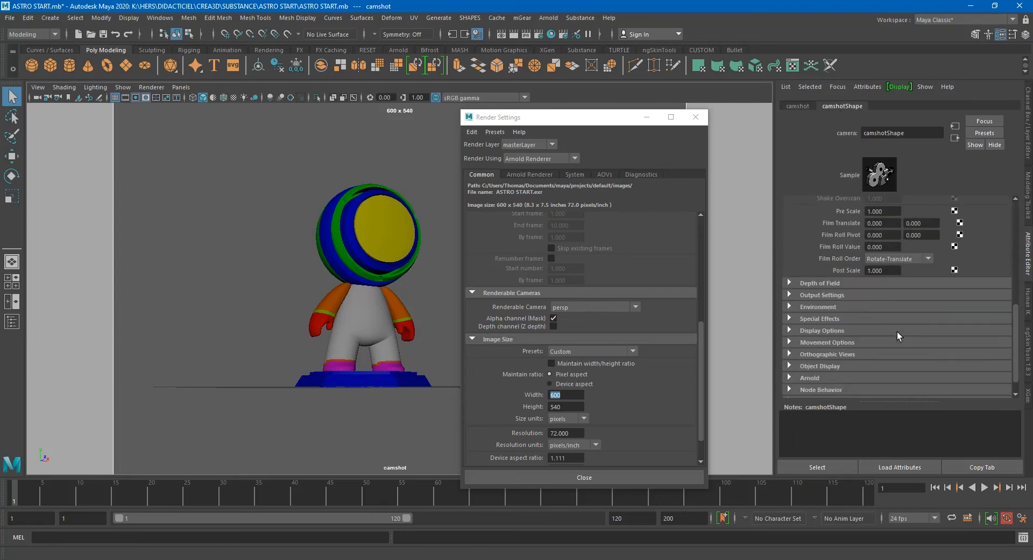
click(823, 330)
scroll(828, 330, down, 5)
drag(900, 341, 780, 340)
text(2)
key(Return)
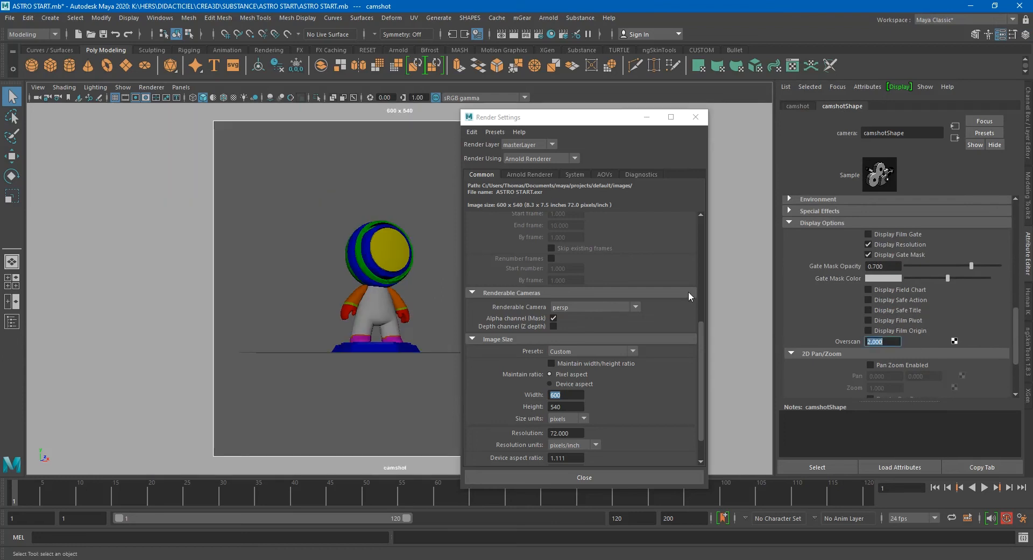
- Move the camshot camera closer so the whole astronaut and its base fill the resolution gate
alt+drag(326, 270, 366, 288)
alt+right_drag(366, 288, 436, 263)
drag(581, 116, 728, 112)
alt+middle_drag(424, 275, 471, 270)
alt+right_drag(470, 270, 478, 284)
alt+middle_drag(478, 285, 476, 280)
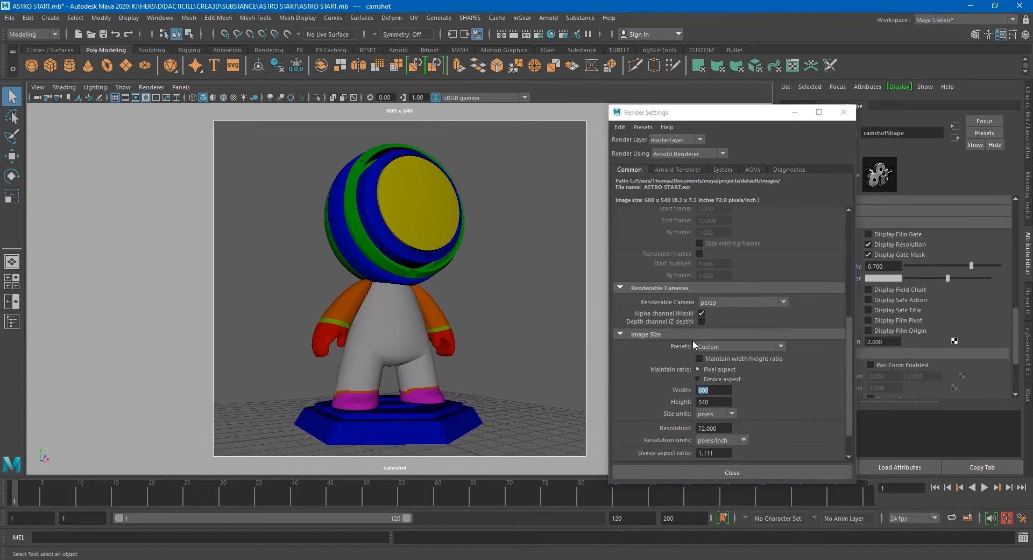
- Lock the render's width/height ratio and set the image width to 800 pixels
click(713, 359)
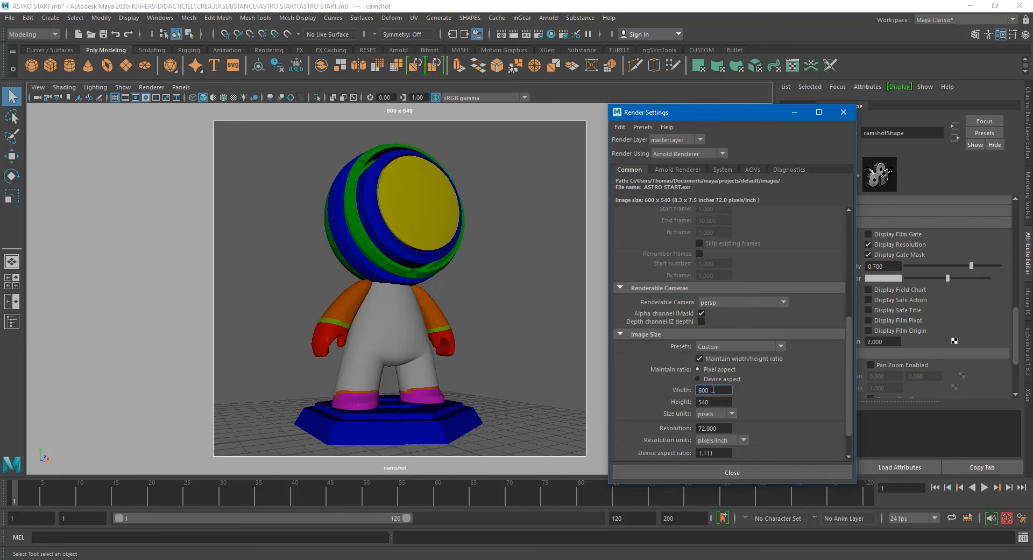
text(800)
key(Return)
- Select aiAreaLight1, close the Render Settings and set the light's Exposure to 15
click(12, 322)
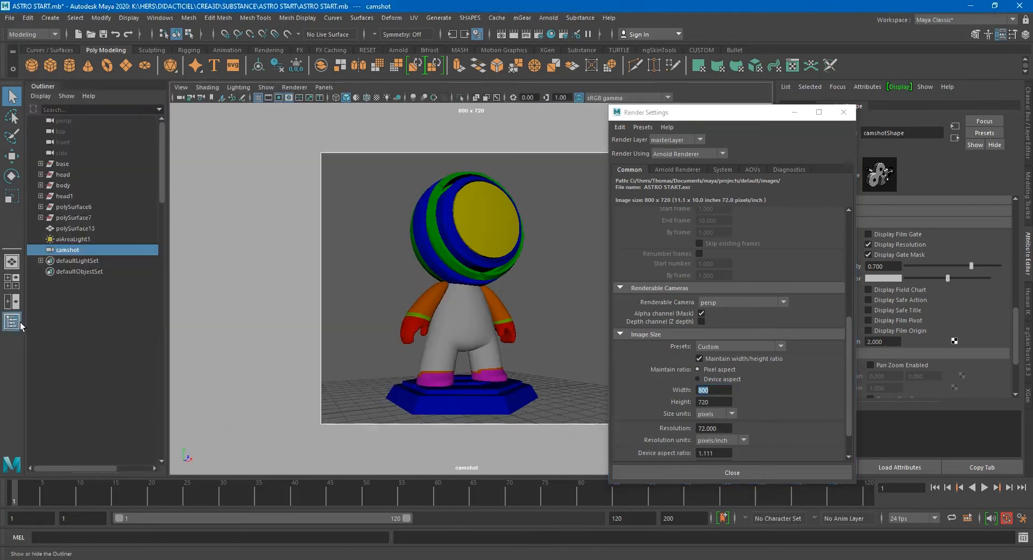
double_click(67, 239)
click(75, 239)
click(844, 112)
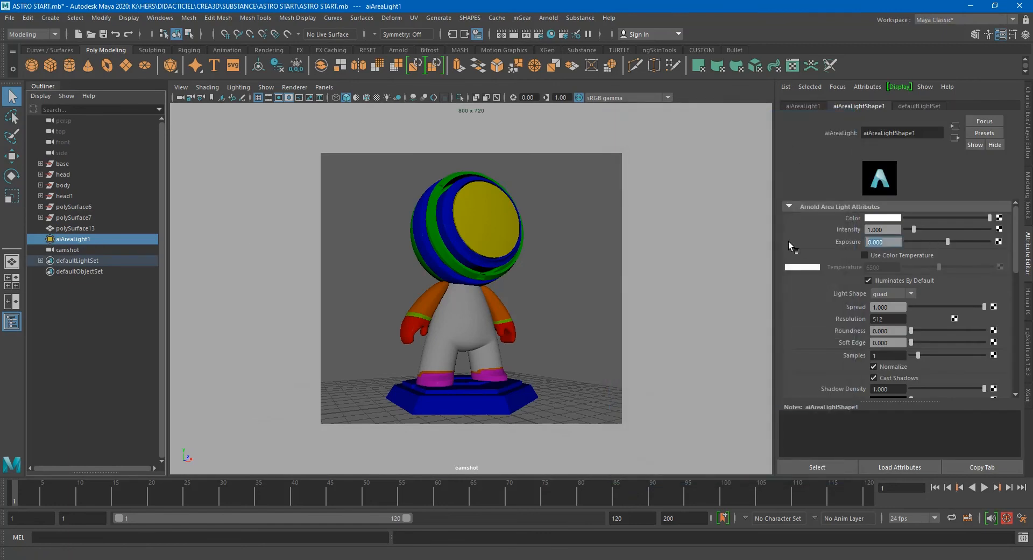
text(15)
key(Return)
- Render the camshot view with Arnold and place the RenderView window beside the light's attributes
click(541, 17)
click(549, 36)
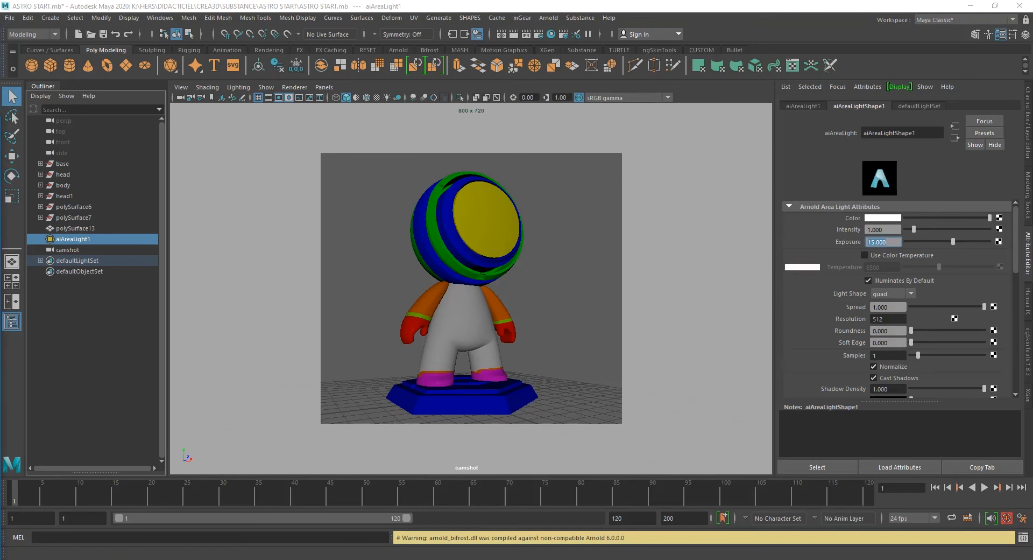
drag(0, 141, 612, 55)
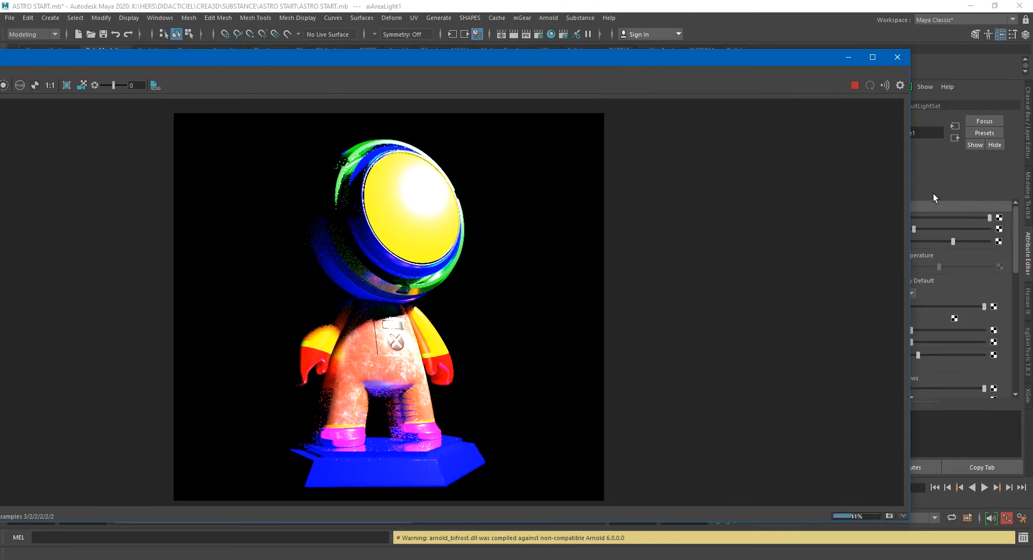
drag(810, 199, 438, 230)
drag(260, 57, 482, 49)
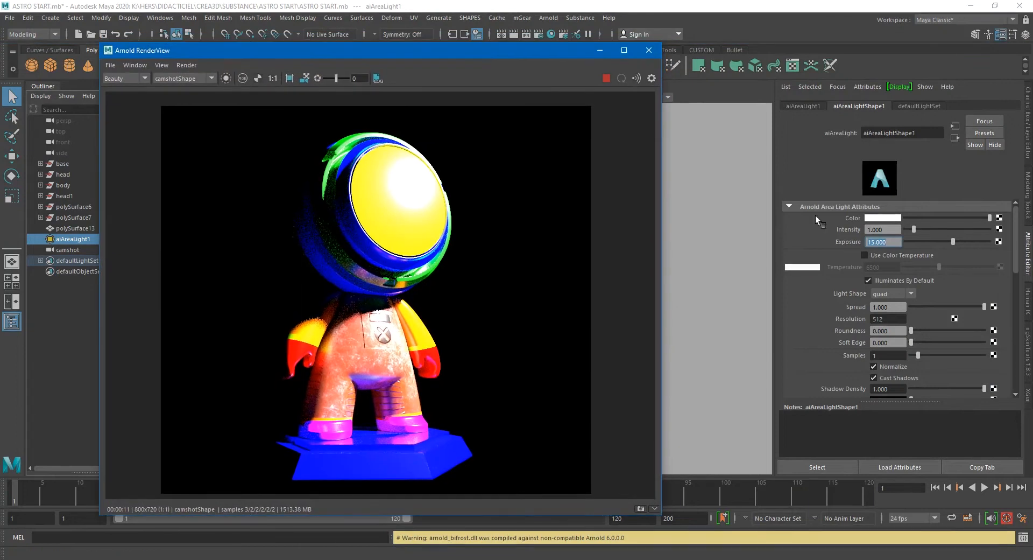
- Lower aiAreaLight1's Exposure to 11.349, inspect the astronaut's body in the render and stop the rendering
click(949, 244)
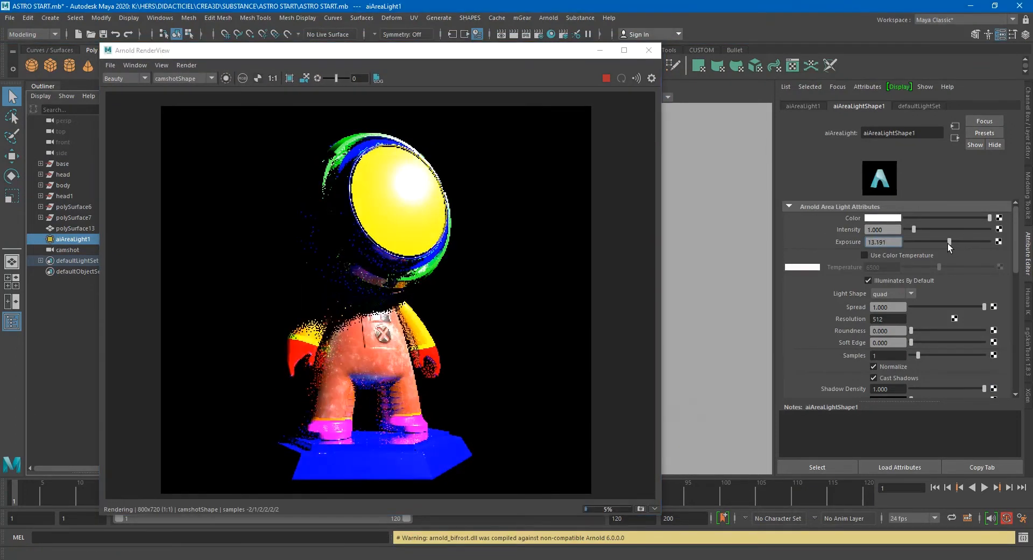
drag(947, 243, 944, 245)
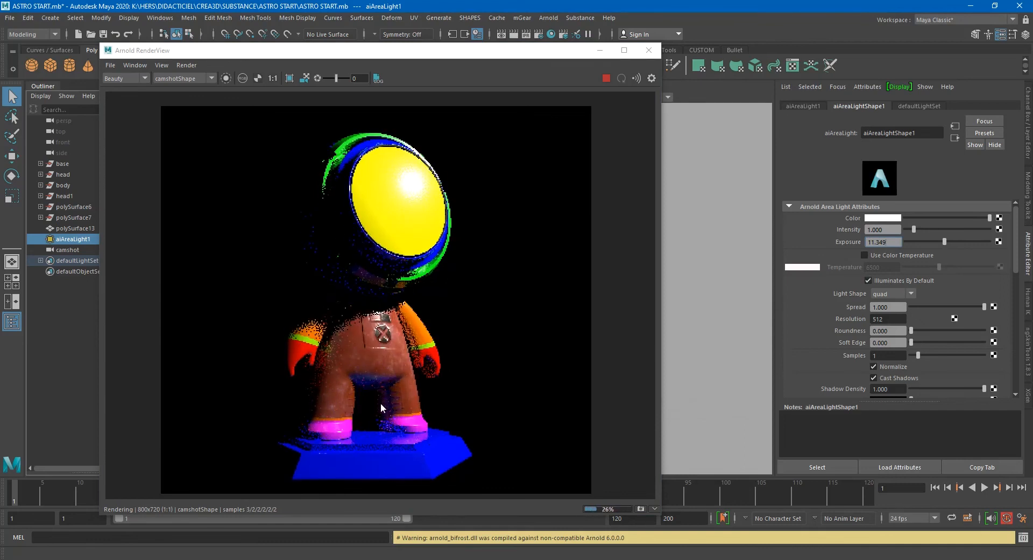
scroll(380, 402, up, 5)
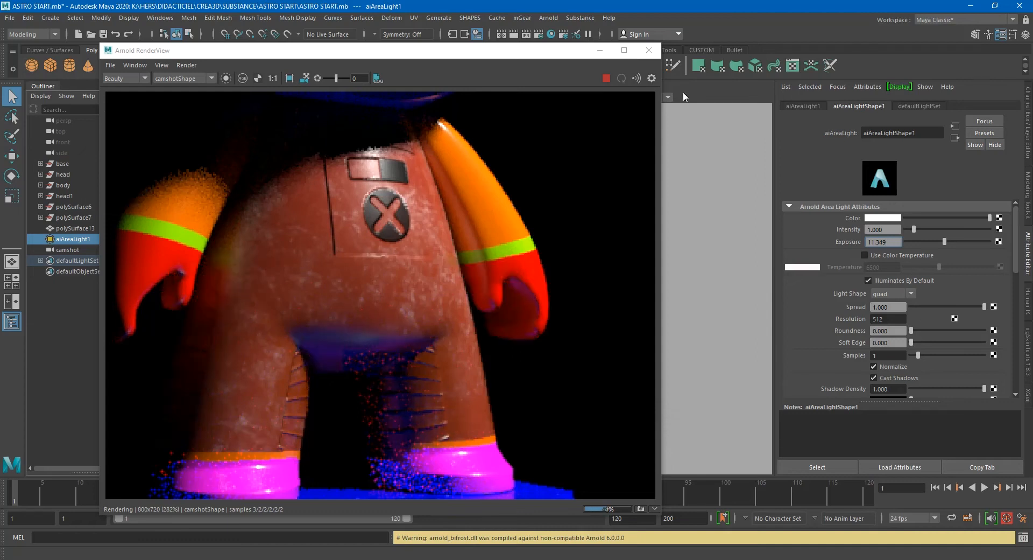
click(607, 79)
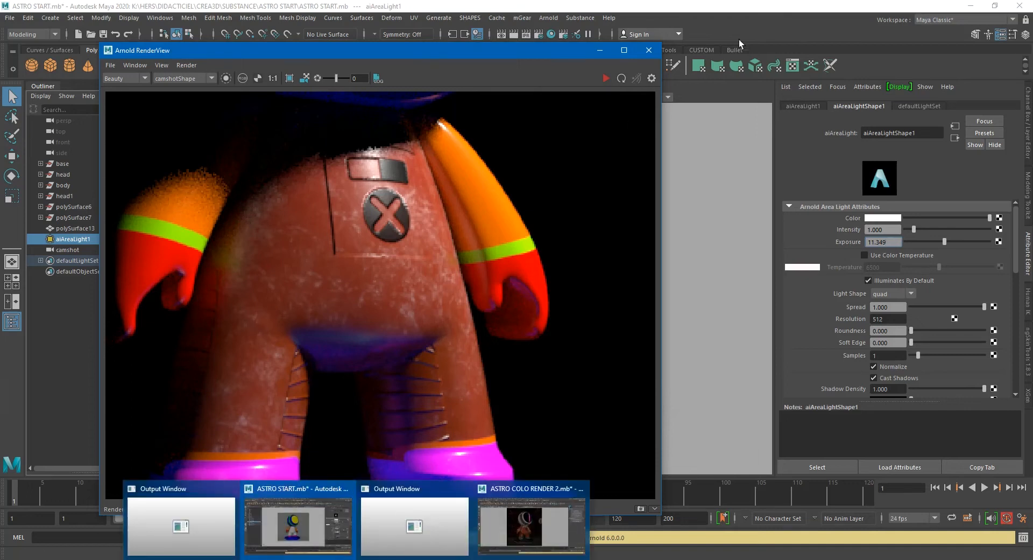
- Set the render aside and enable Invert Y on the body material's aiNormalMap1 node in the Hypershade
click(601, 50)
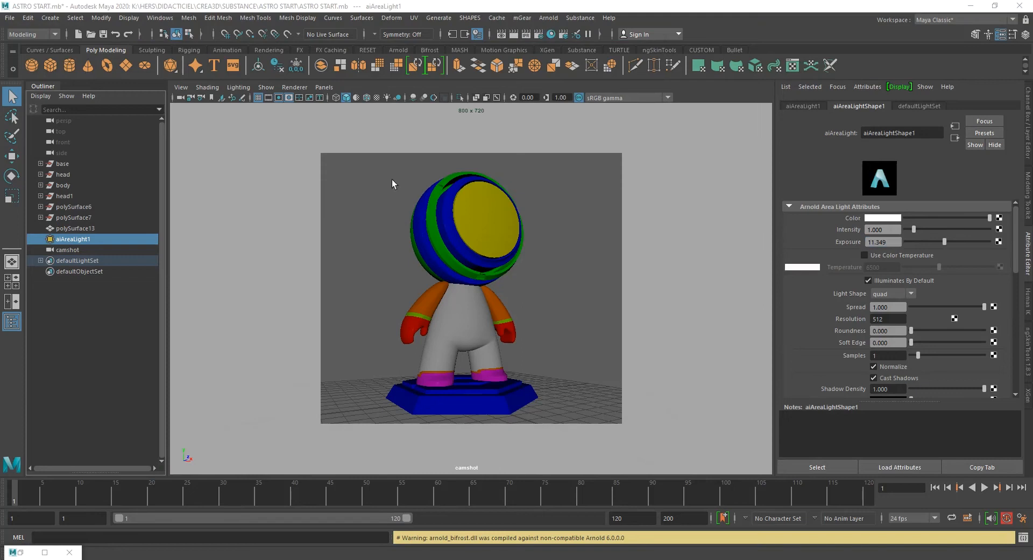
drag(0, 107, 585, 60)
scroll(465, 476, up, 6)
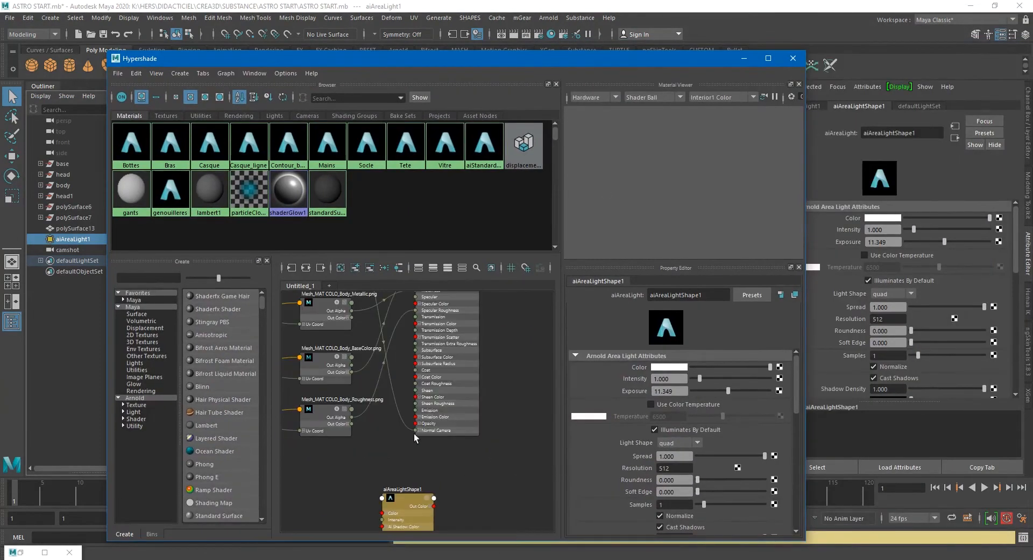
alt+middle_drag(420, 456, 424, 392)
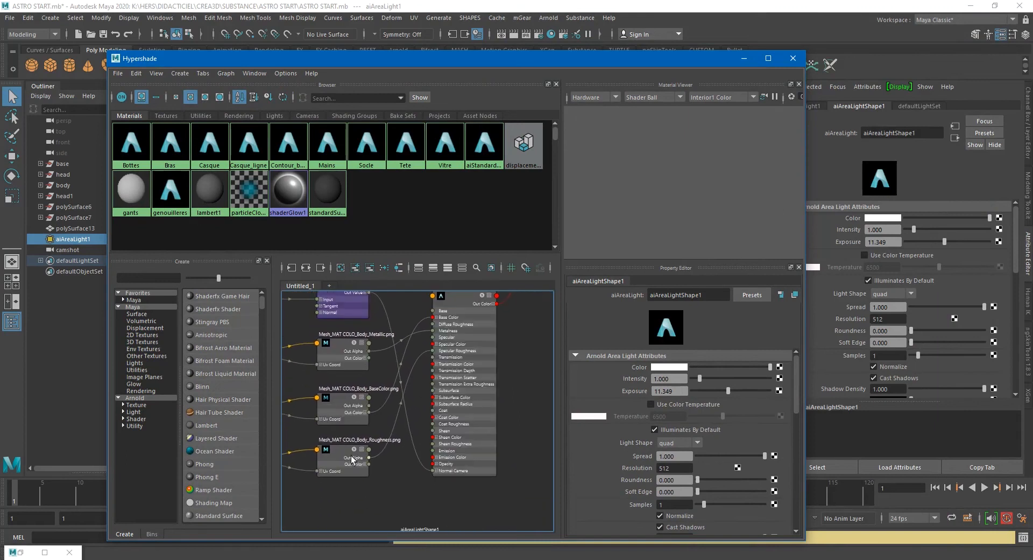
alt+middle_drag(415, 398, 402, 438)
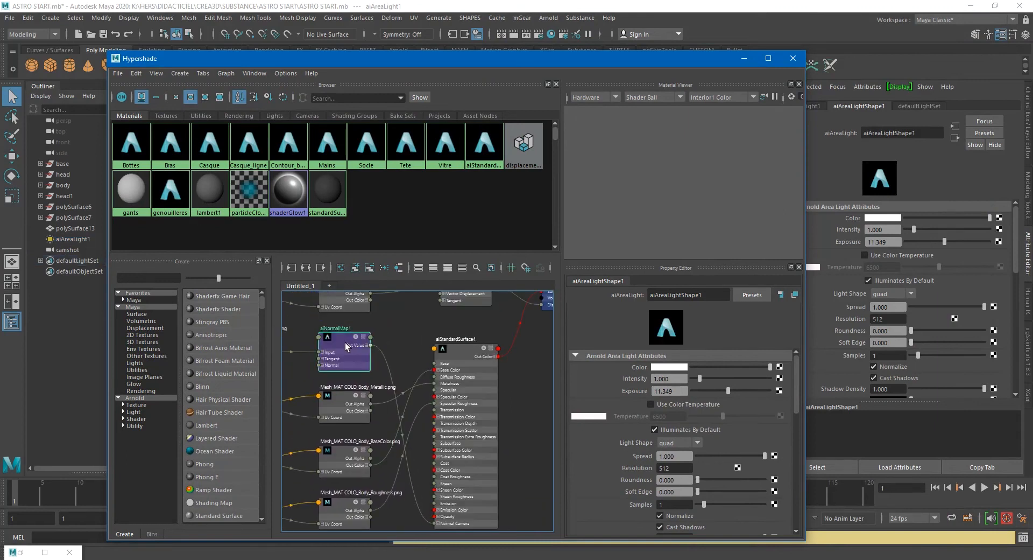
click(351, 345)
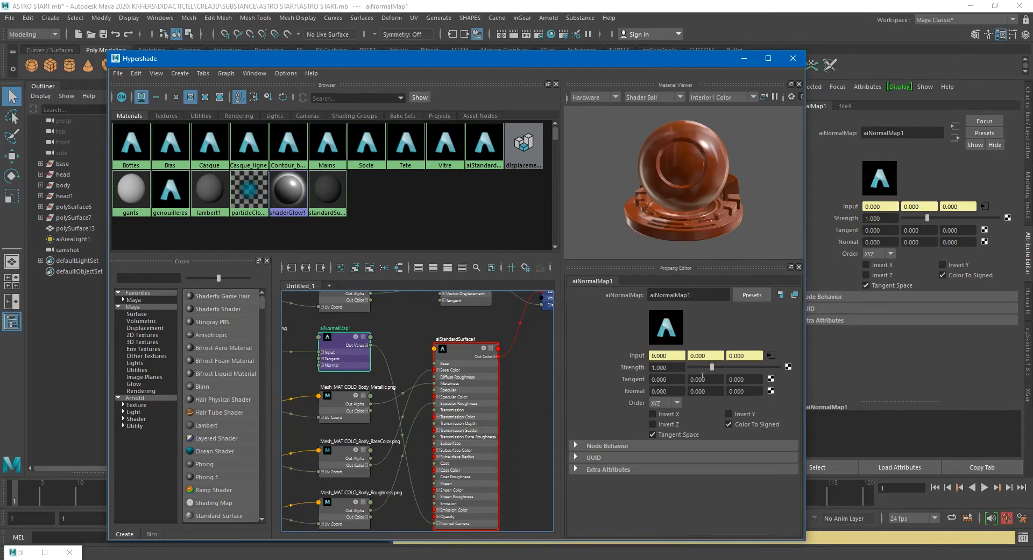
click(730, 414)
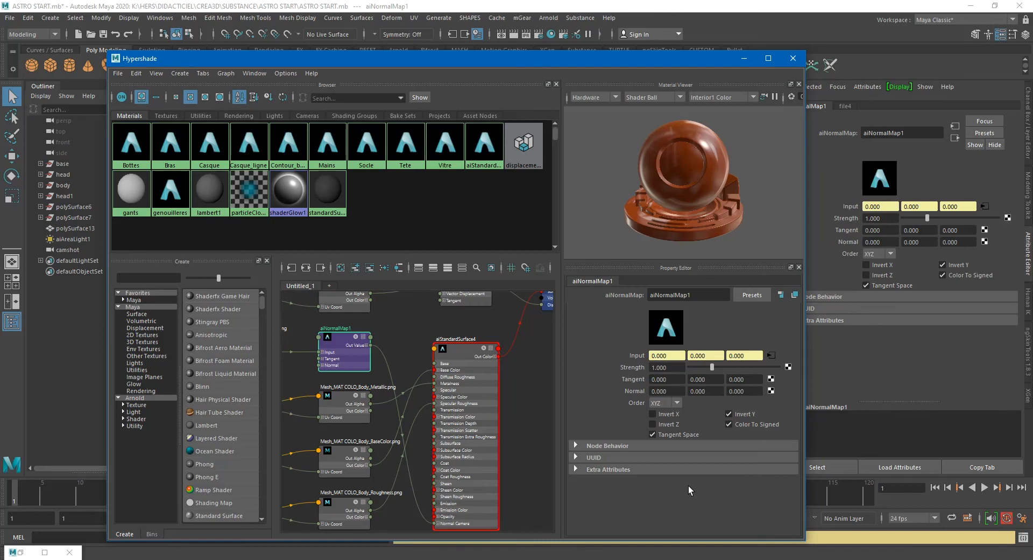
- Clear the Hypershade away, maximize the Arnold RenderView and re-render the camshot view to check the body's normal map
drag(657, 60, 162, 133)
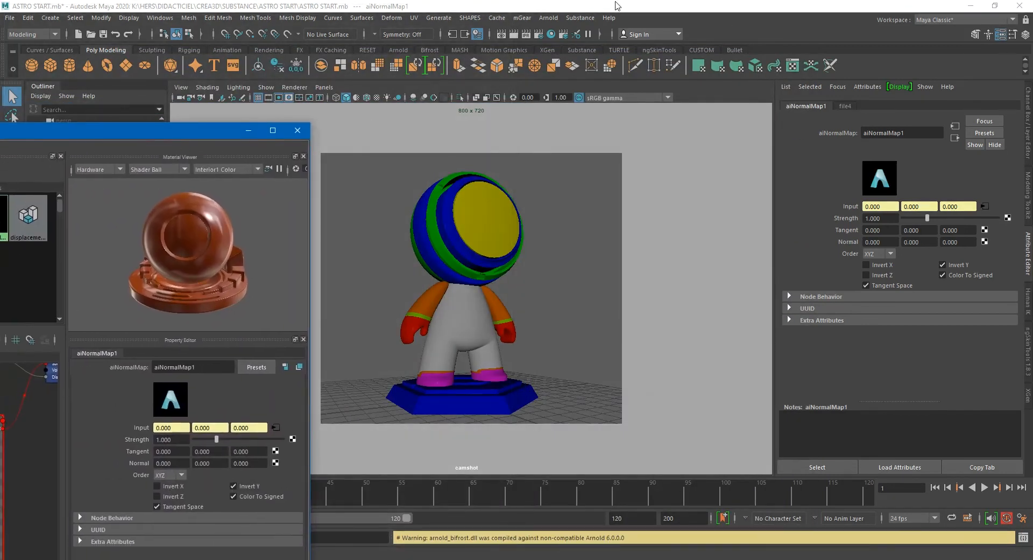
click(248, 130)
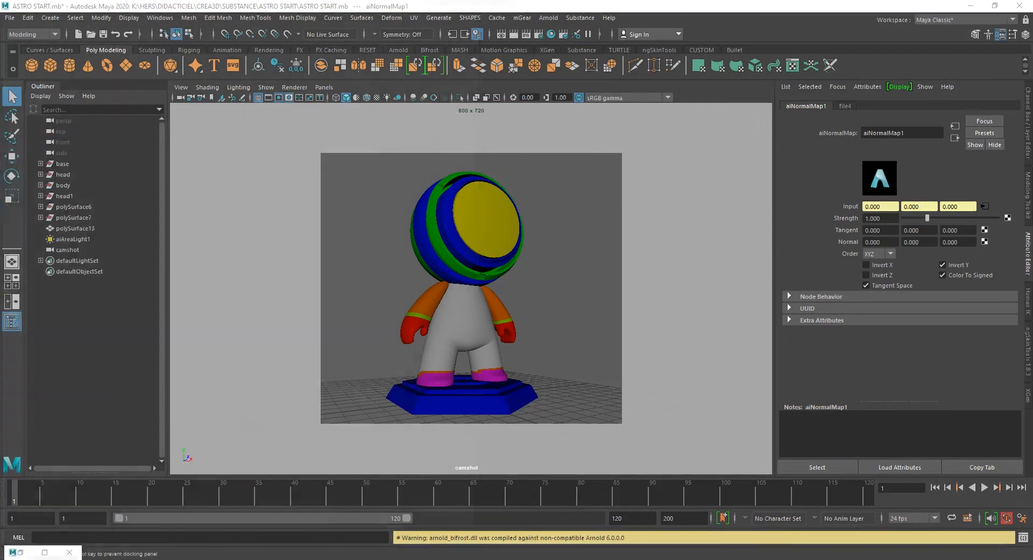
click(45, 552)
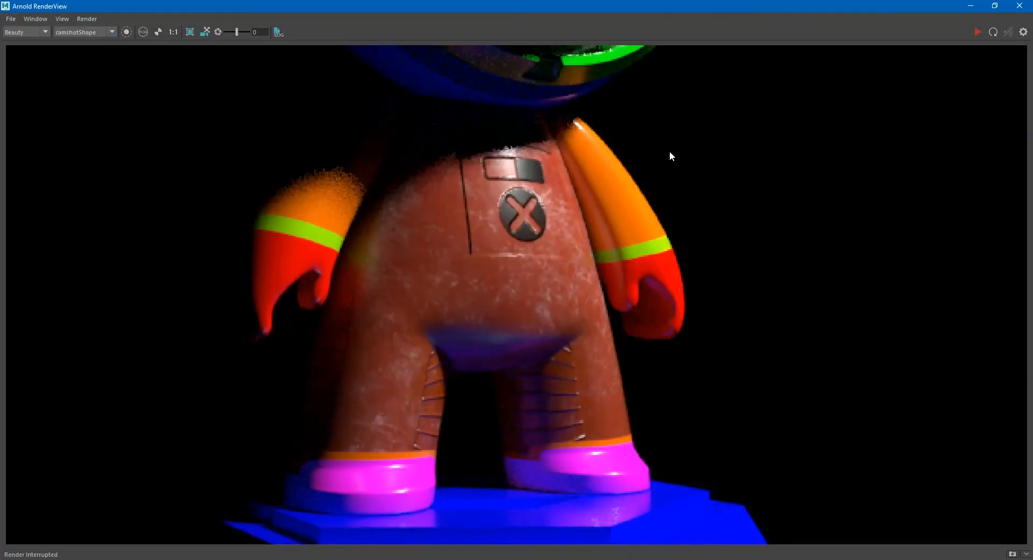
click(975, 32)
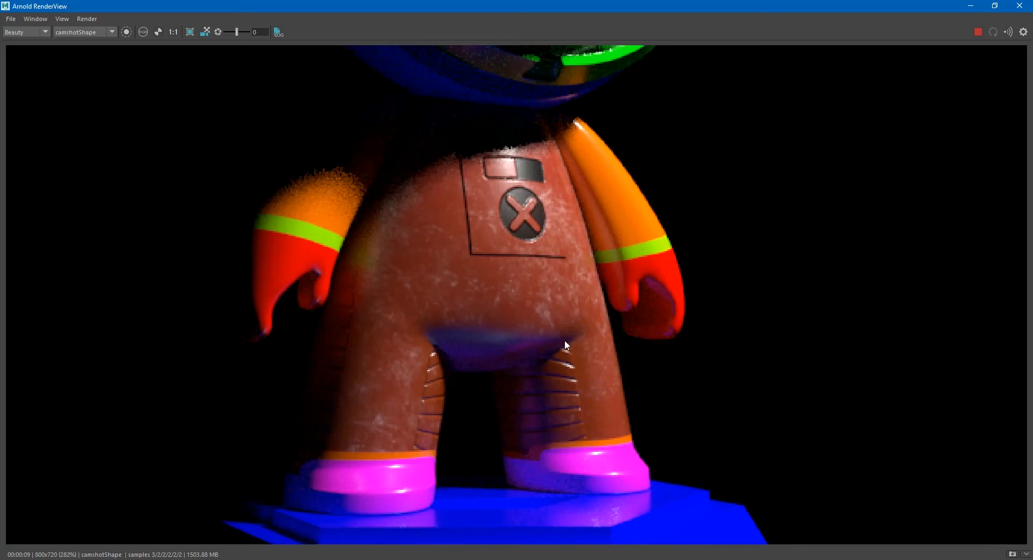
scroll(574, 338, down, 4)
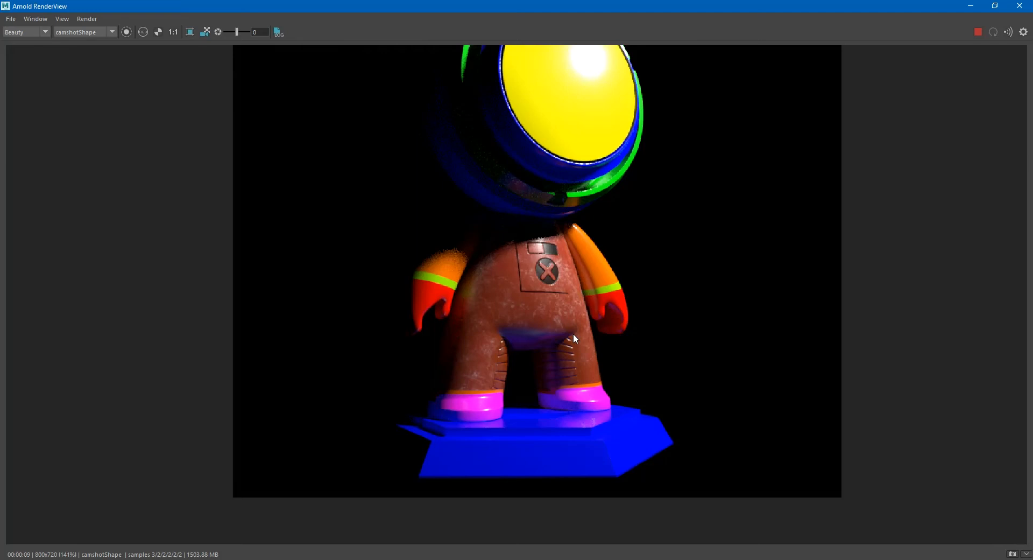
scroll(573, 338, up, 2)
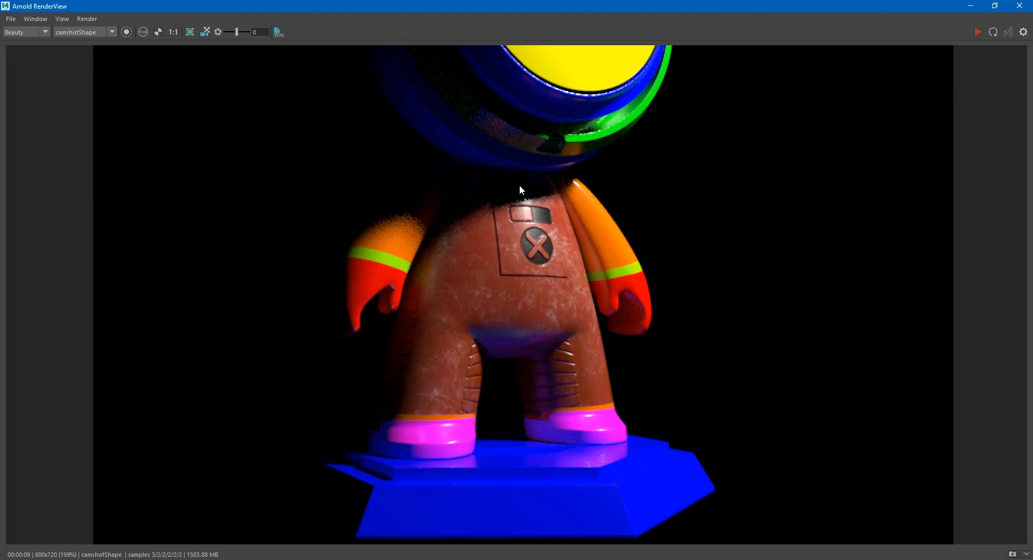
- Set displacementShader1's Scale to 1 in the Hypershade and re-render the camshot view
drag(0, 162, 416, 113)
scroll(270, 404, up, 3)
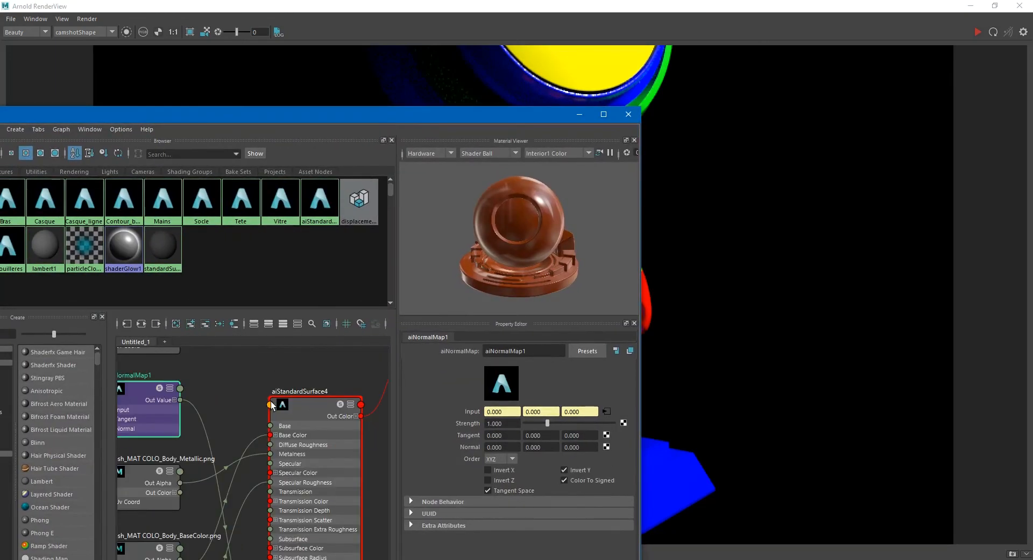
alt+middle_drag(293, 391, 193, 487)
click(335, 431)
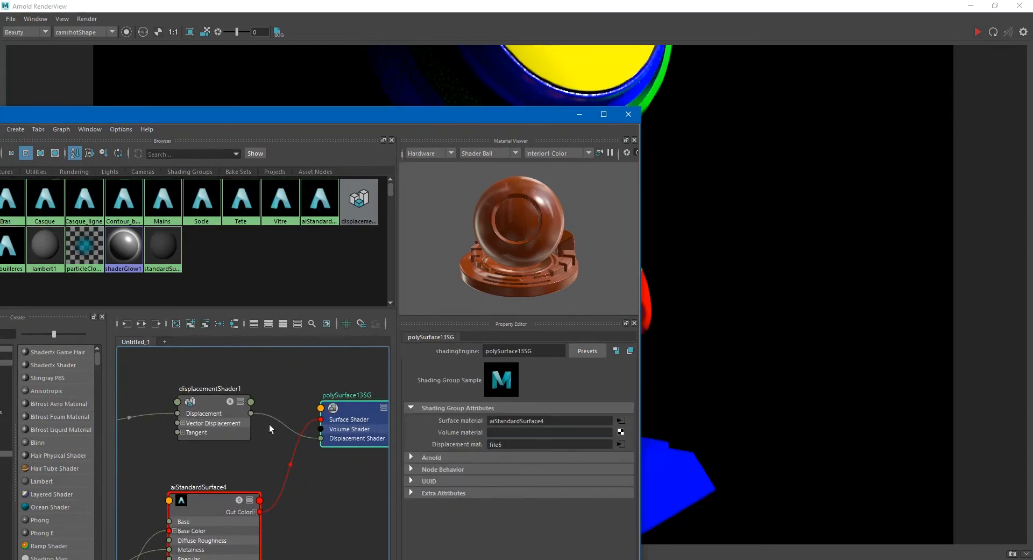
click(196, 414)
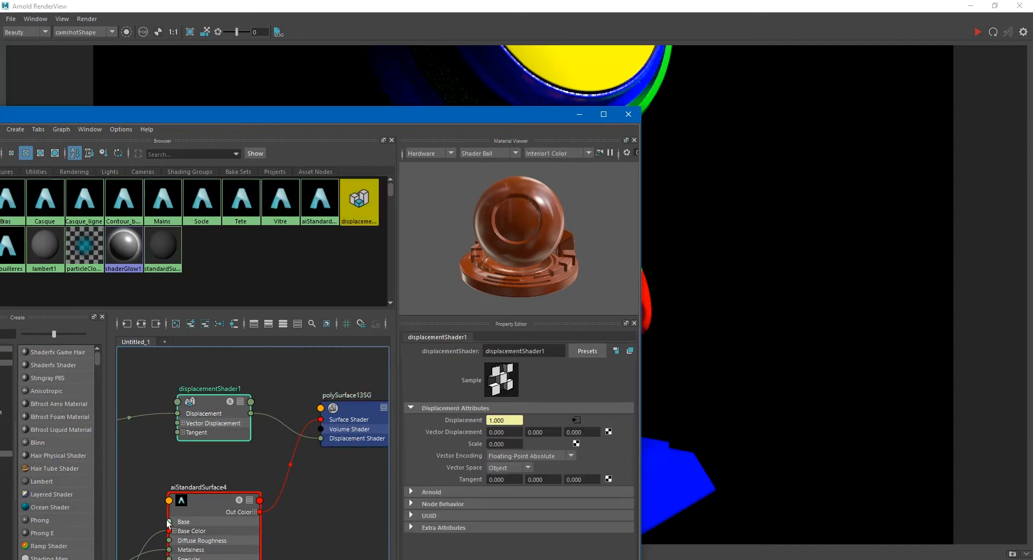
click(504, 443)
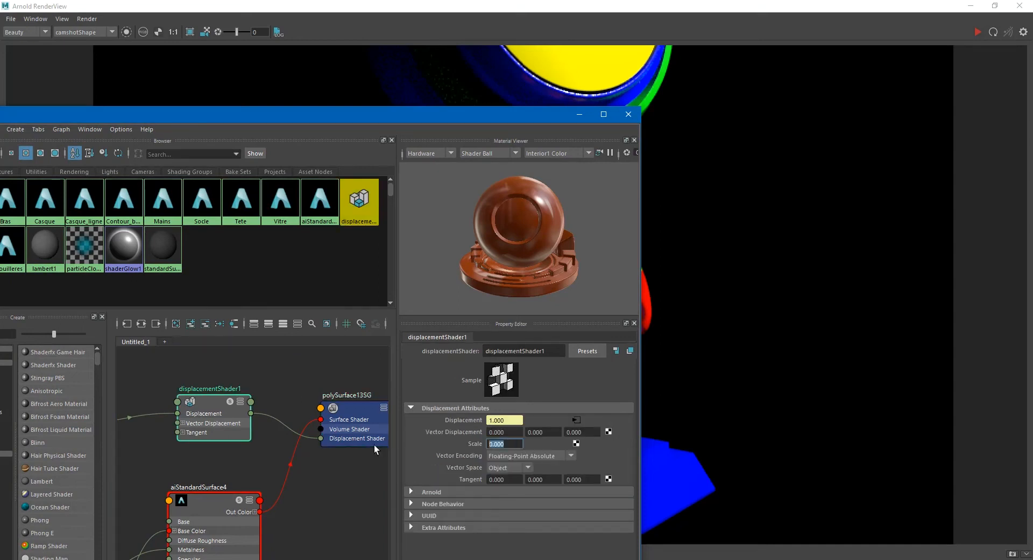
text(1)
key(Return)
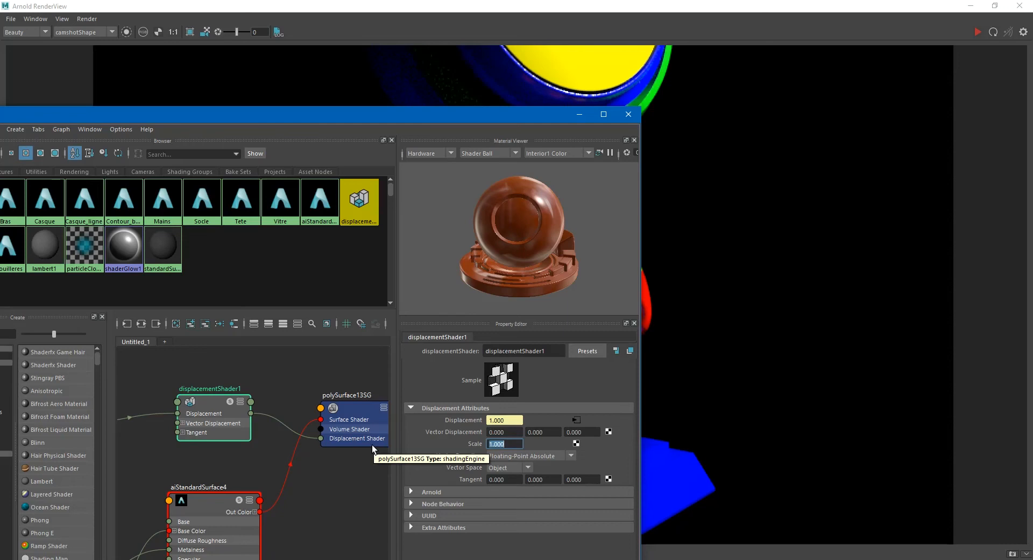
drag(522, 111, 101, 160)
click(979, 32)
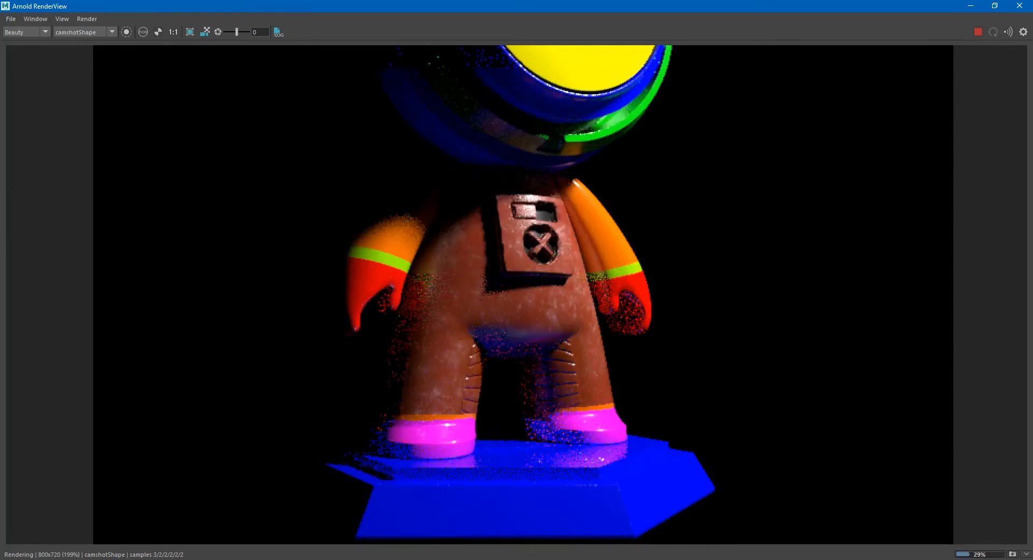
- Set the displacement shader's Scale to 0.5, update the camshot render and stop it
key(alt+Tab)
drag(0, 156, 0, 111)
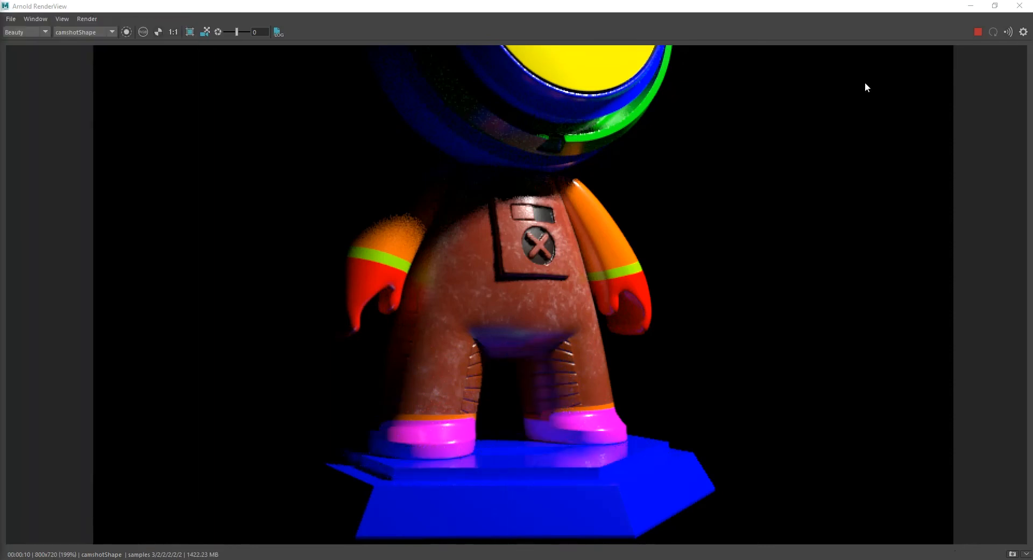
click(981, 33)
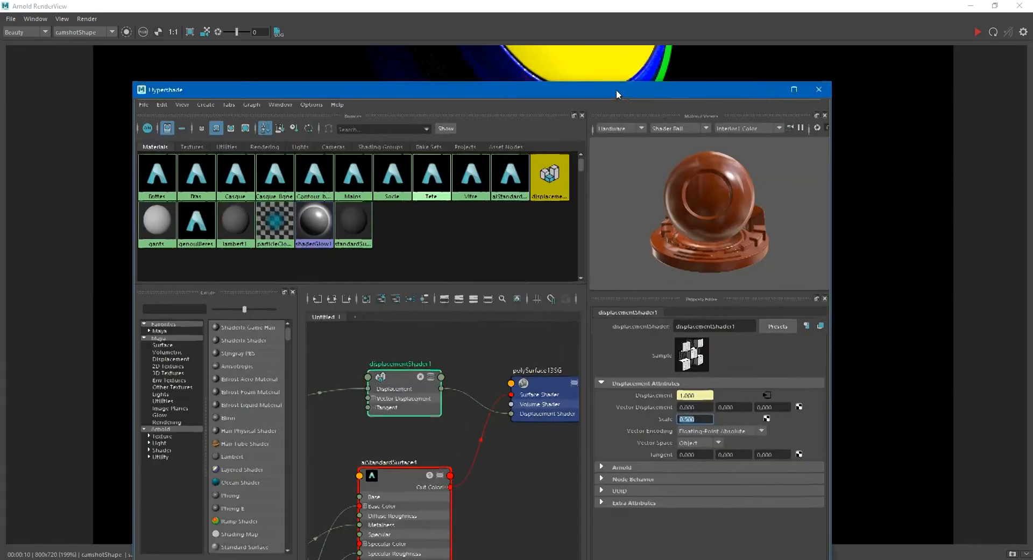
- Move the Mesh_MAT COLO_Body_BaseColor.png node and its place2dTexture1 node away from aiStandardSurface4 to free space in the graph
drag(616, 90, 605, 57)
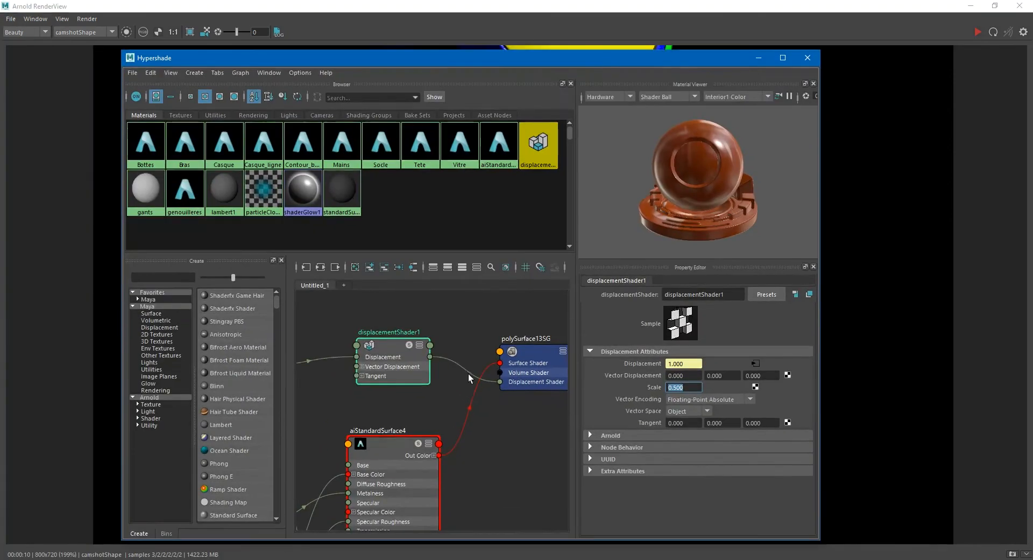
scroll(457, 402, down, 5)
scroll(456, 406, up, 3)
alt+middle_drag(454, 411, 529, 297)
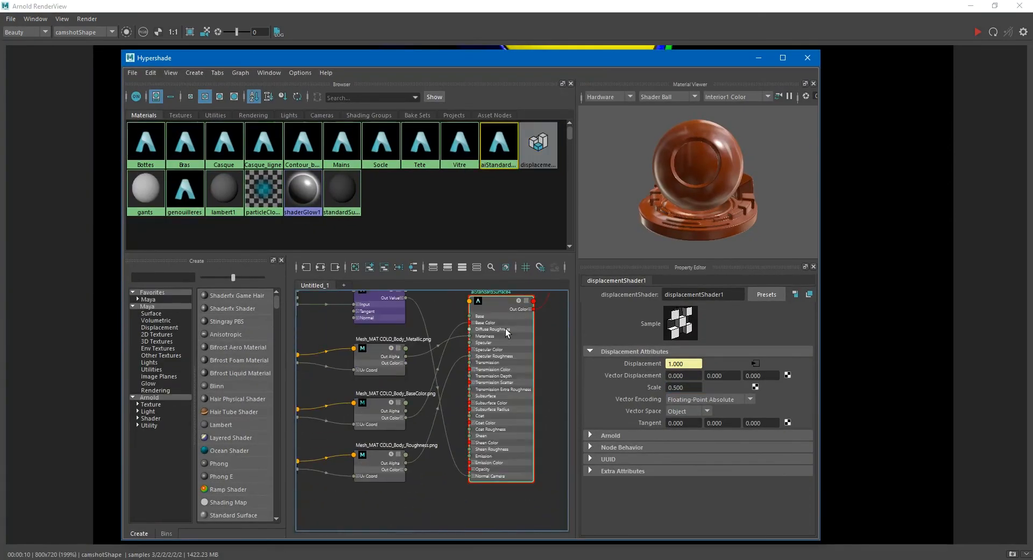
click(505, 333)
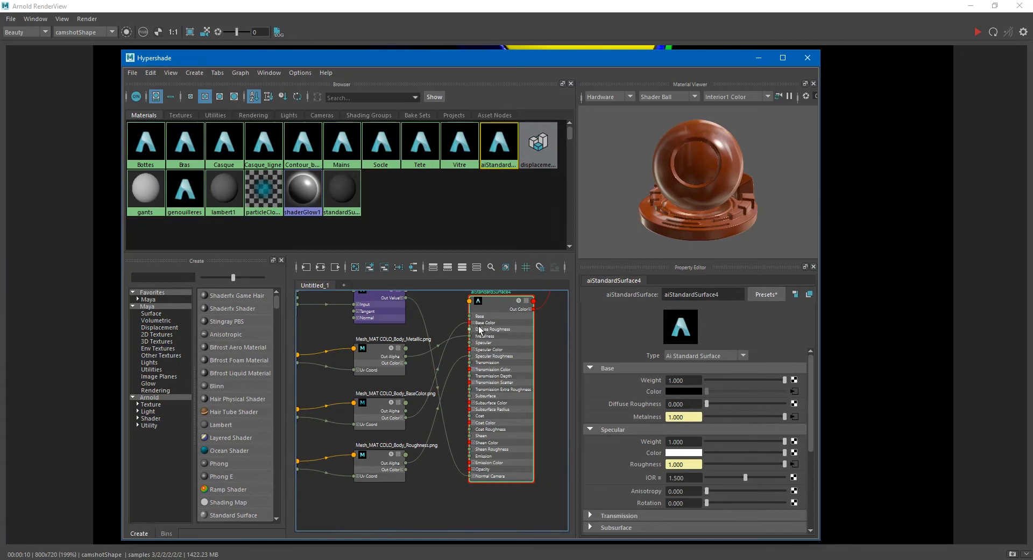
click(378, 416)
drag(377, 415, 338, 420)
alt+middle_drag(338, 420, 439, 382)
drag(390, 380, 323, 376)
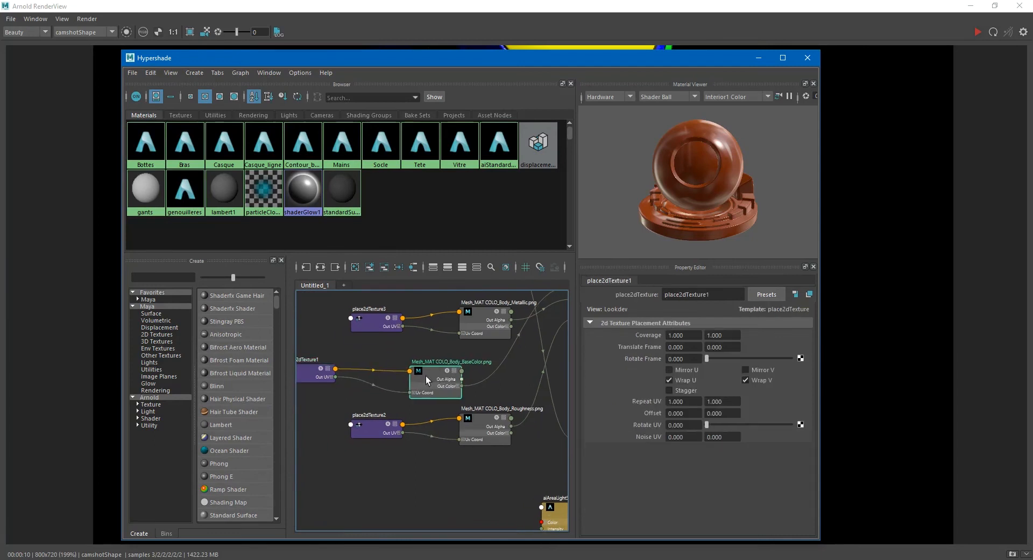
drag(441, 379, 390, 371)
- Create an aiMultiply node and place it beside the body's BaseColor texture node
click(456, 377)
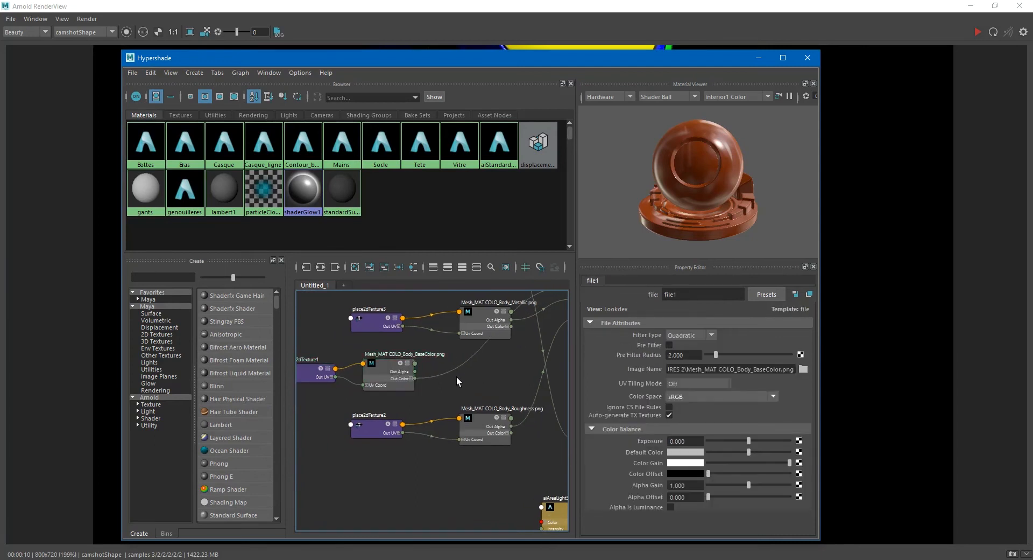
key(Tab)
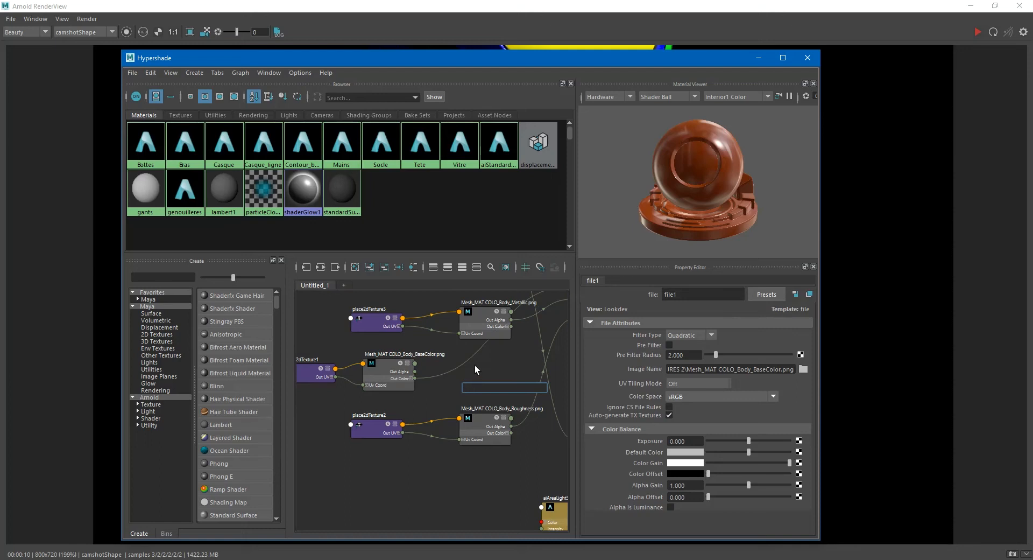
text(aimul)
click(480, 398)
drag(479, 391, 465, 376)
alt+middle_drag(475, 385, 432, 416)
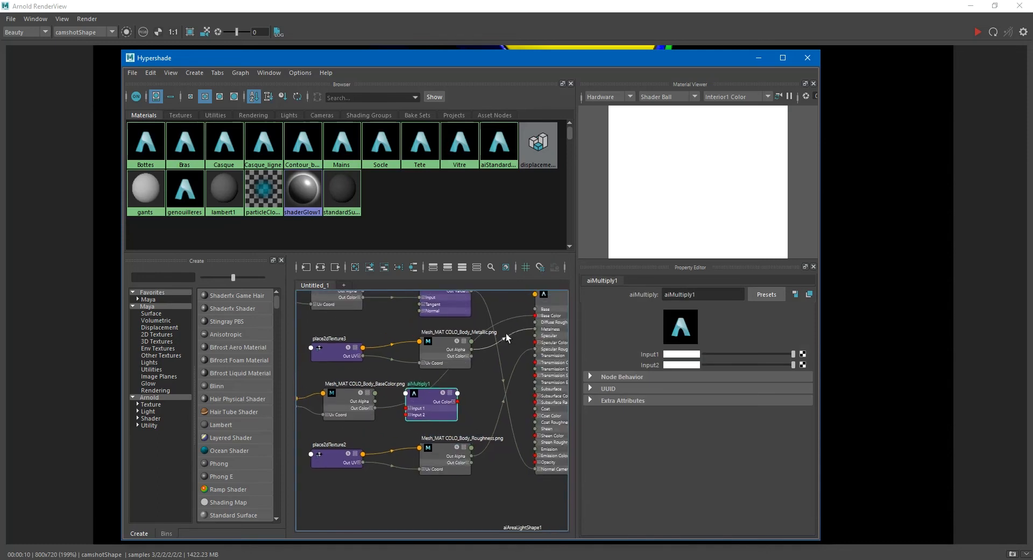
- Connect the body's BaseColor texture to aiMultiply1's Input 1 and its Out Color to aiStandardSurface4's Base Color
drag(529, 314, 407, 408)
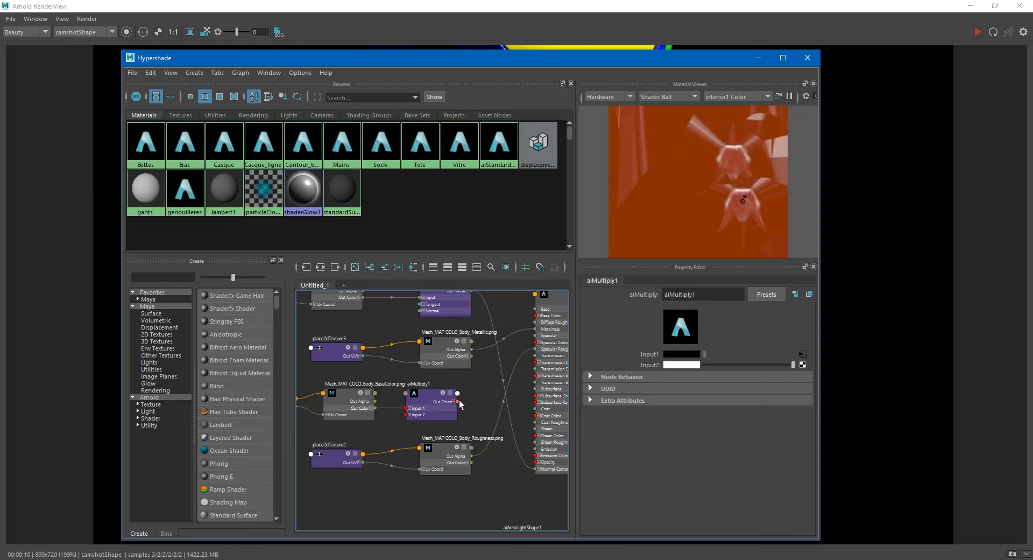
drag(457, 402, 535, 315)
drag(432, 401, 442, 400)
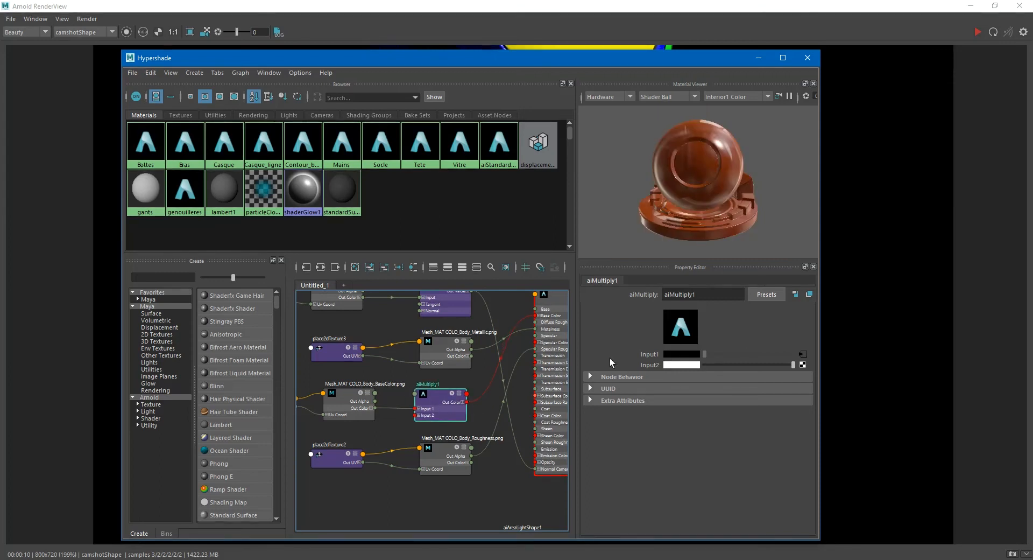
- Map a new file texture to aiMultiply1's Input 2 and load Mesh_MAT COLO_Body_AO.png into it
click(803, 365)
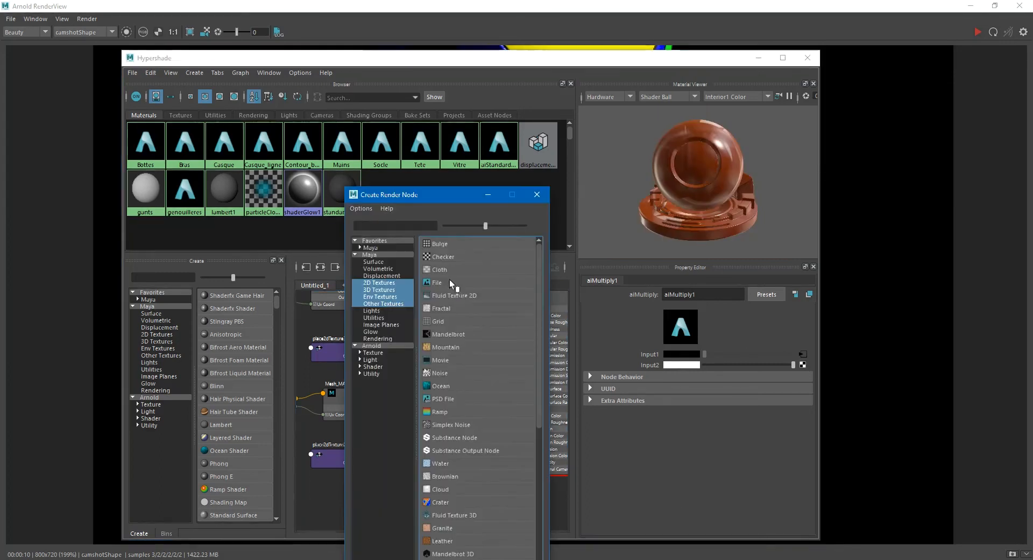
click(453, 283)
click(803, 368)
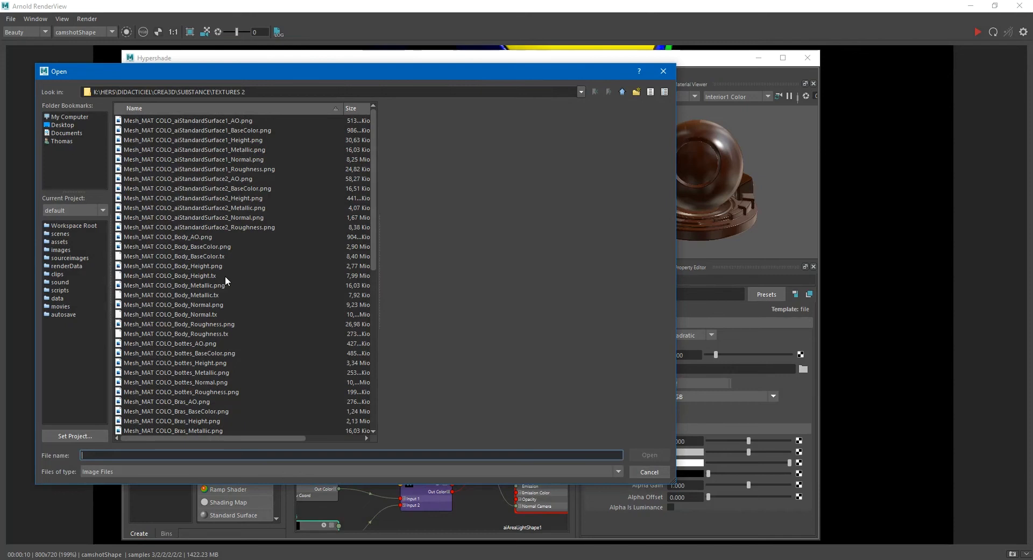
click(210, 237)
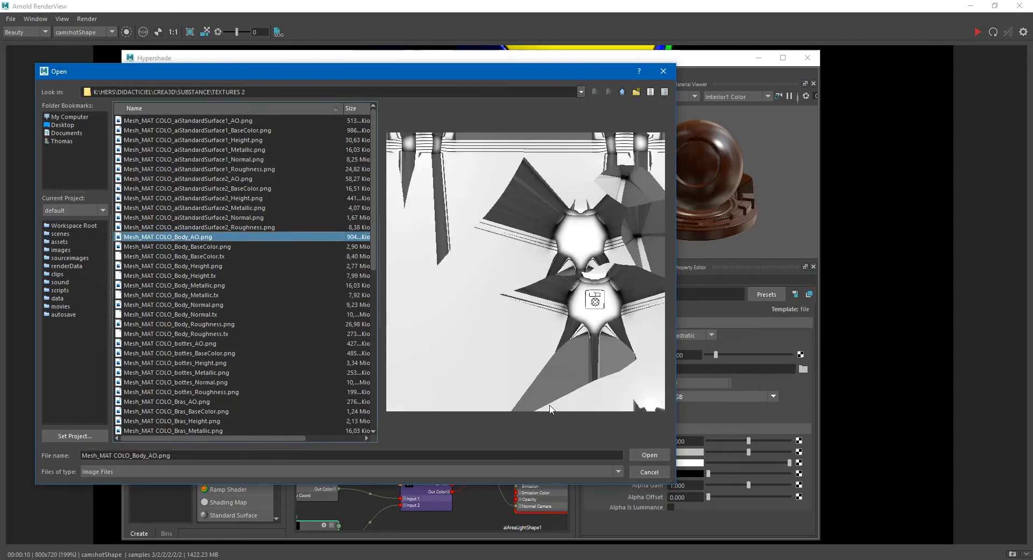
click(659, 455)
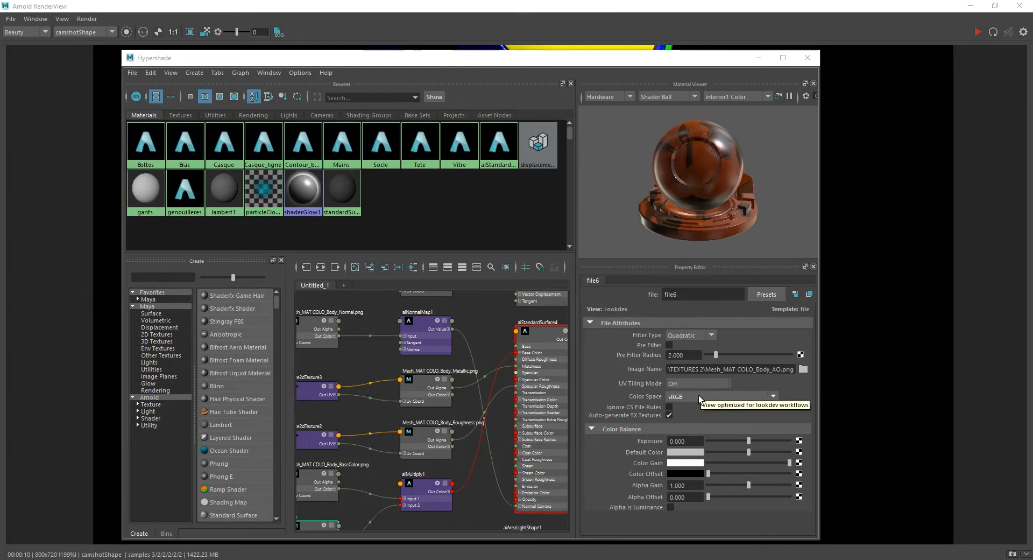
- Move the Hypershade off the render view, update the camshot render and inspect the body with its ambient occlusion
drag(581, 61, 0, 145)
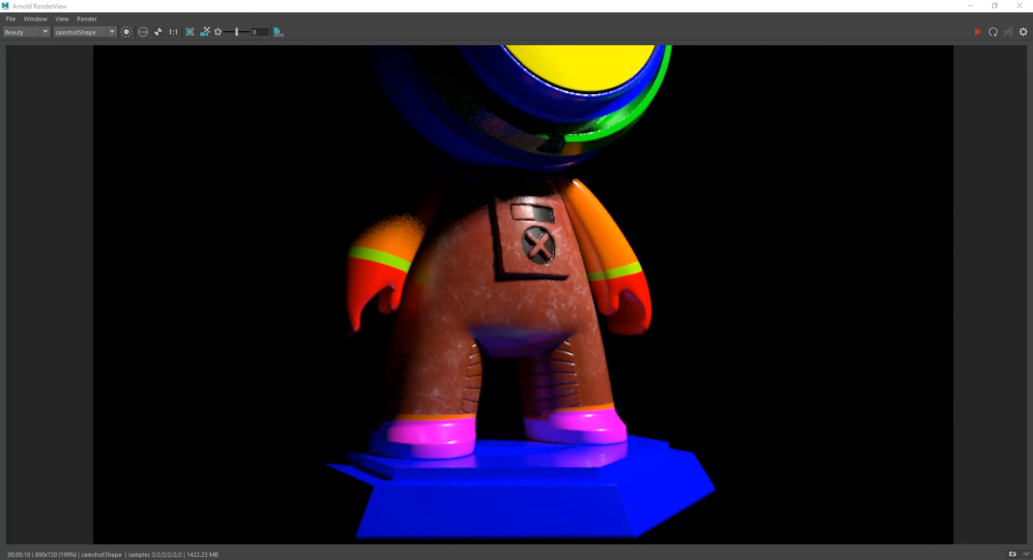
click(981, 30)
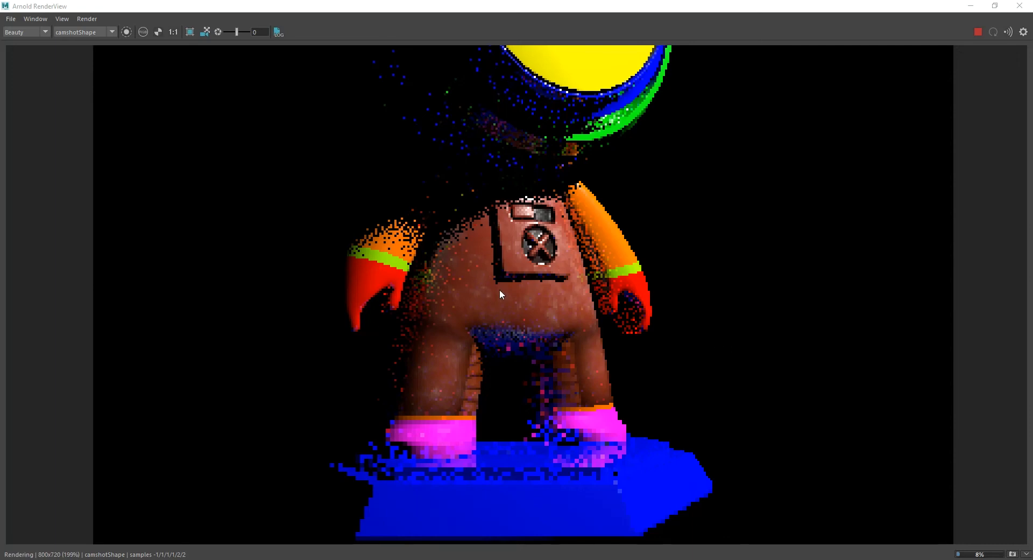
scroll(527, 276, down, 2)
middle_drag(537, 244, 505, 305)
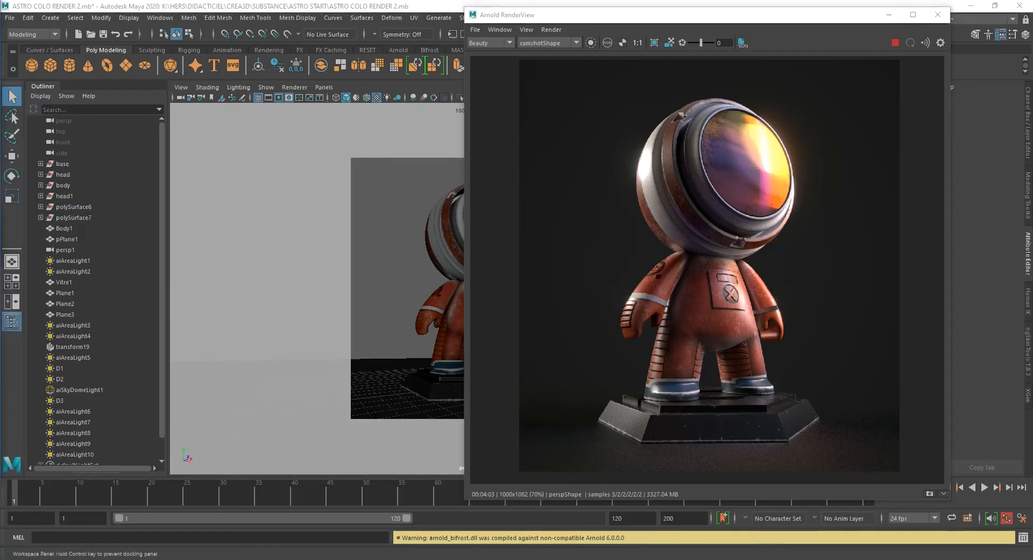
- In the finished ASTRO COLO RENDER 2.mb scene, graph the Bottes material and examine its AO and BaseColor textures multiplied into Base Color
click(44, 552)
drag(670, 96, 432, 95)
click(116, 184)
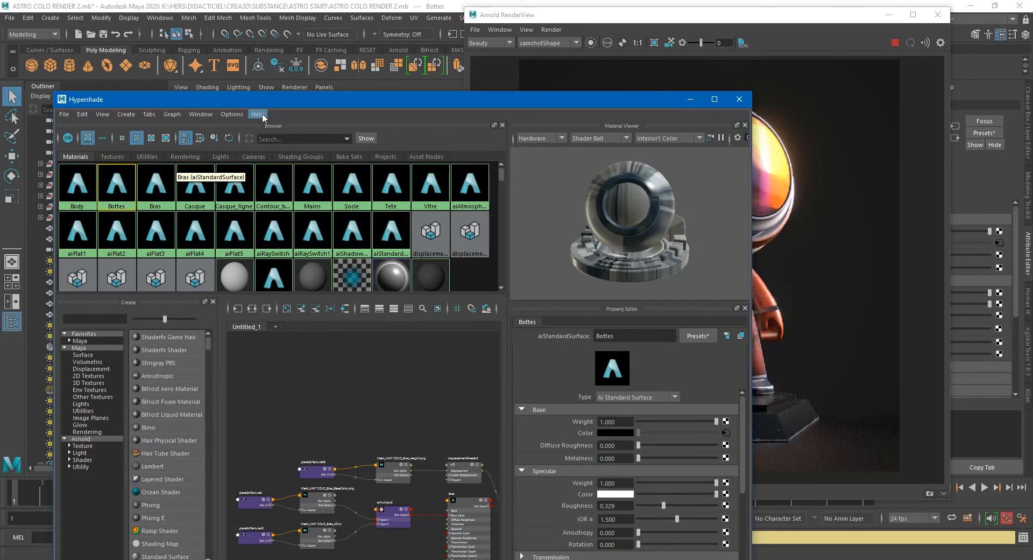
drag(281, 104, 298, 40)
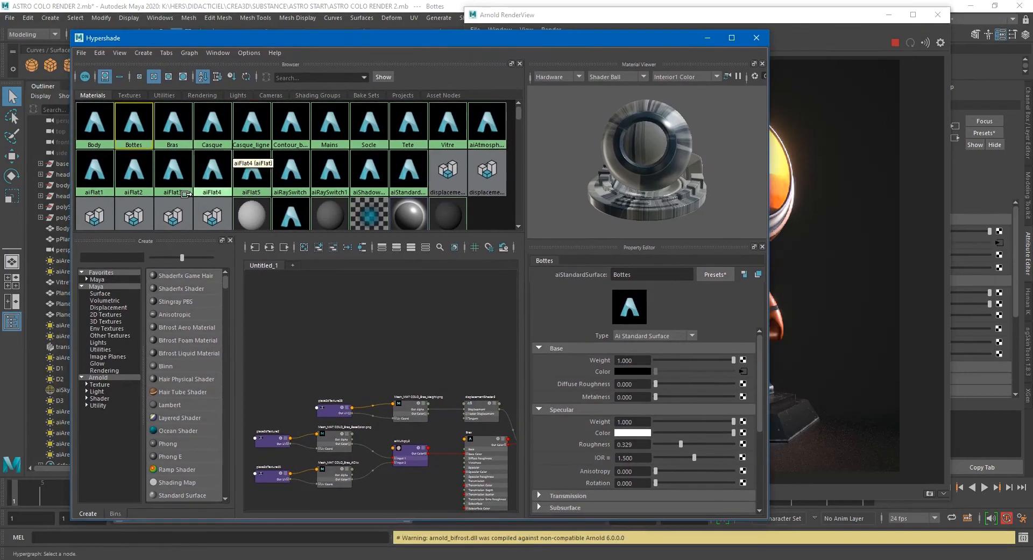
click(270, 248)
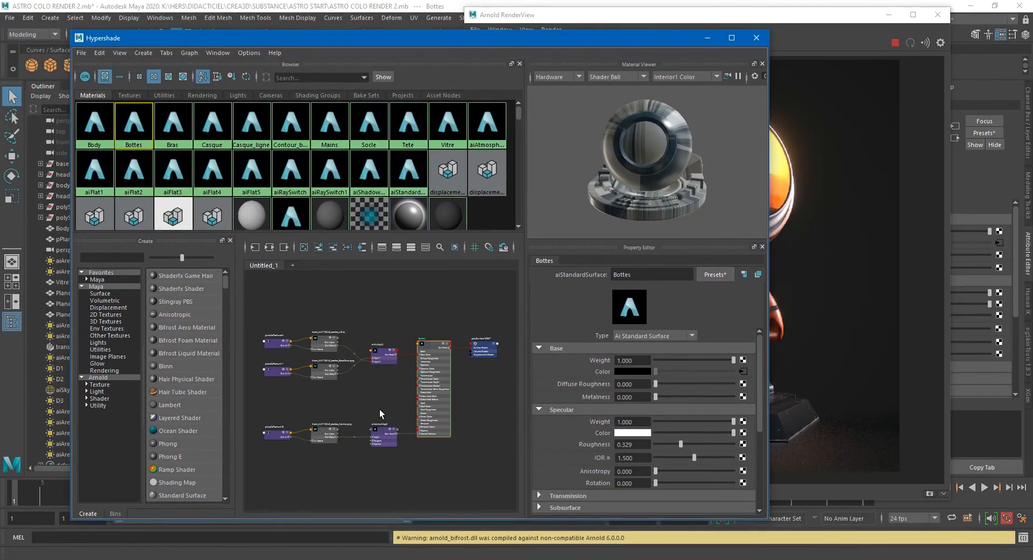
scroll(395, 383, up, 6)
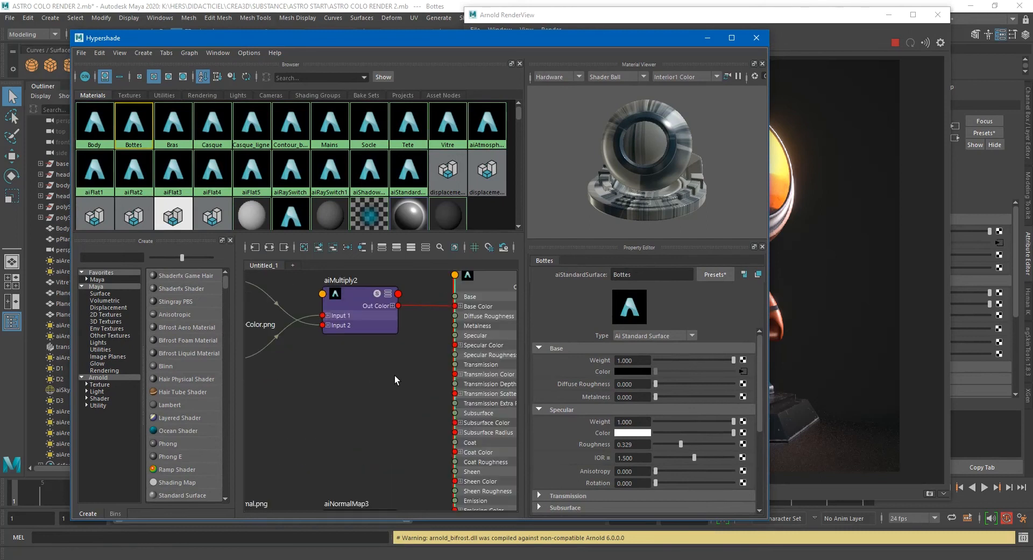
alt+middle_drag(372, 372, 314, 418)
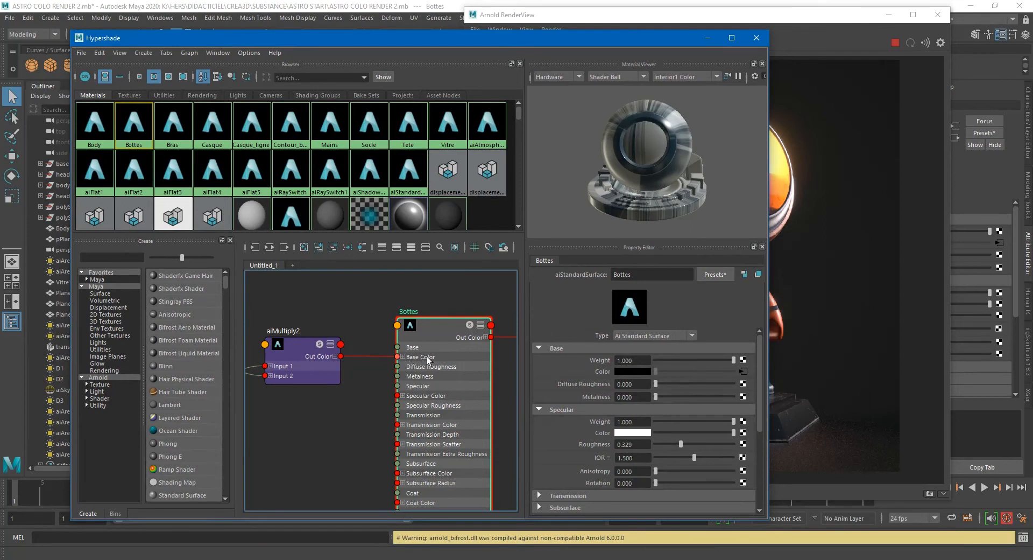
alt+middle_drag(295, 405, 494, 402)
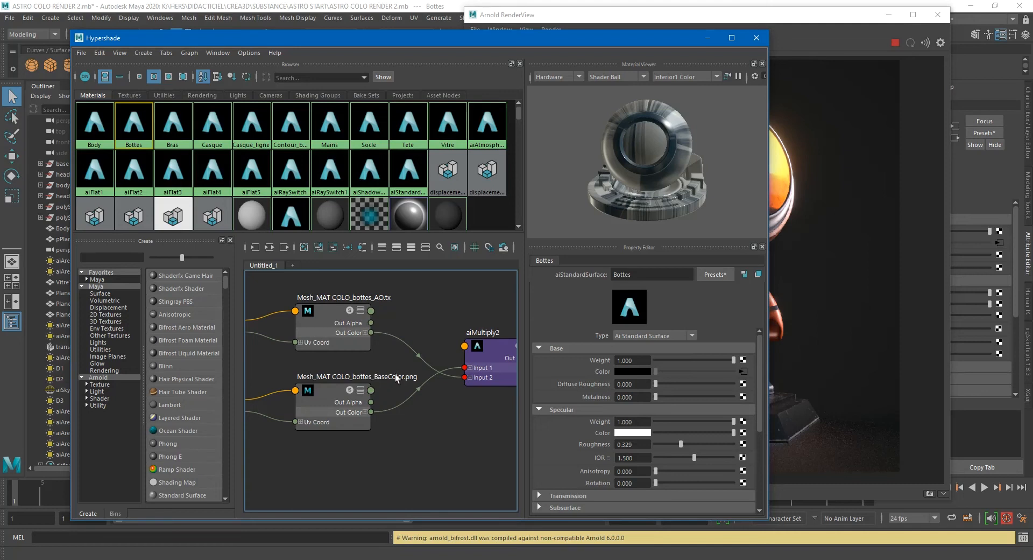
alt+middle_drag(460, 345, 403, 330)
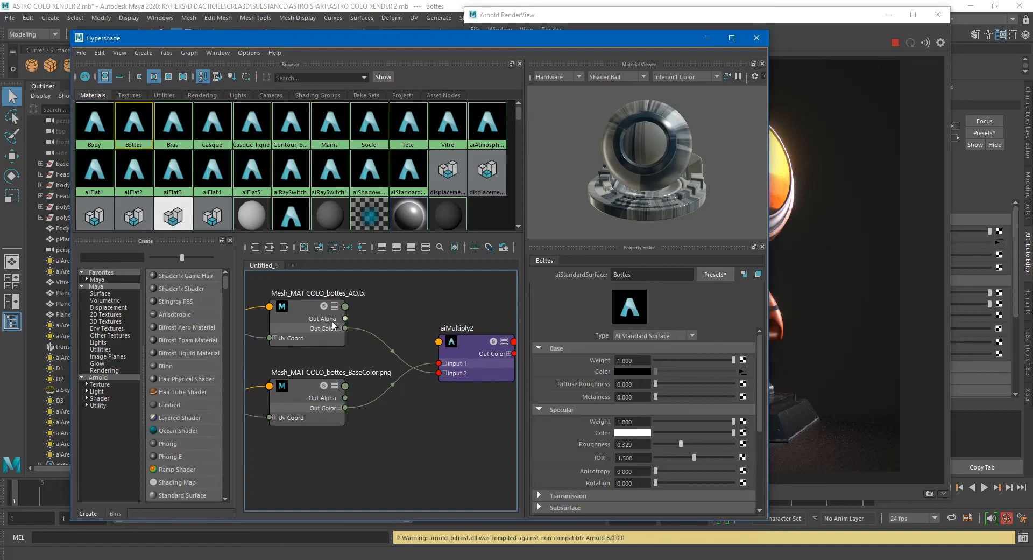
click(314, 323)
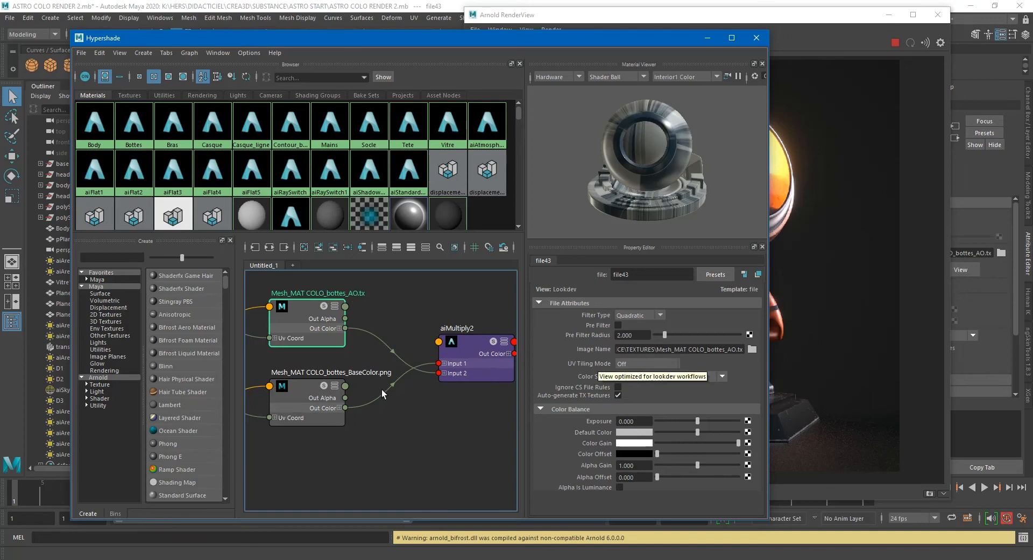
click(322, 396)
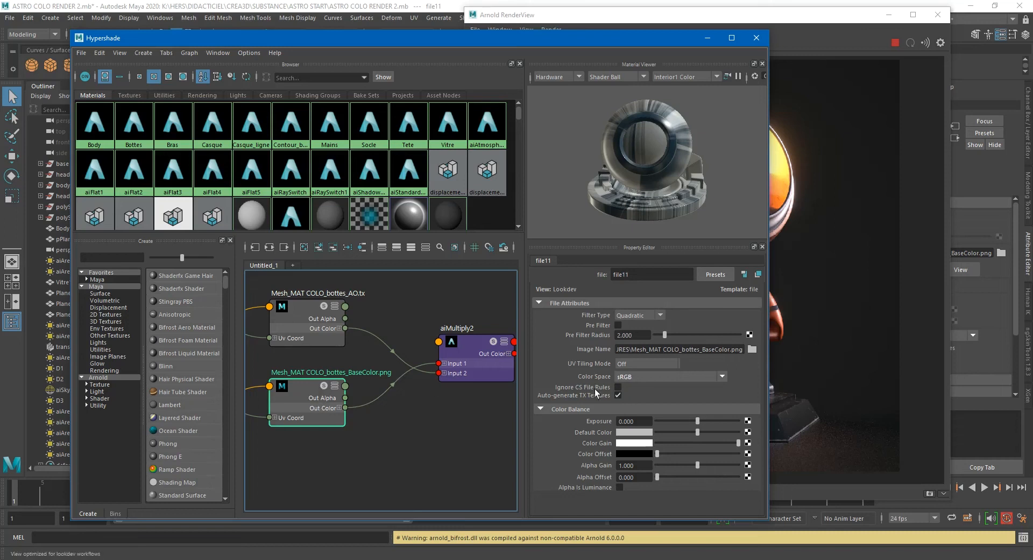
- Examine the Bottes network's aiNormalMap3 settings, its Normal texture's color space and the material's shading group
scroll(441, 400, down, 4)
alt+middle_drag(441, 400, 412, 299)
scroll(410, 370, up, 4)
alt+middle_drag(409, 370, 405, 348)
click(433, 387)
alt+middle_drag(501, 409, 401, 405)
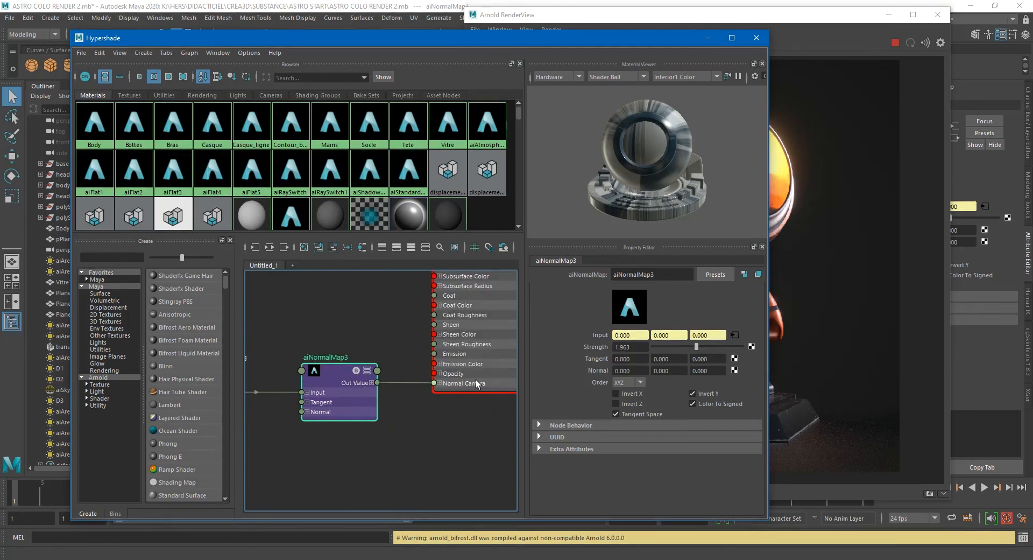
alt+middle_drag(327, 387, 508, 381)
click(363, 399)
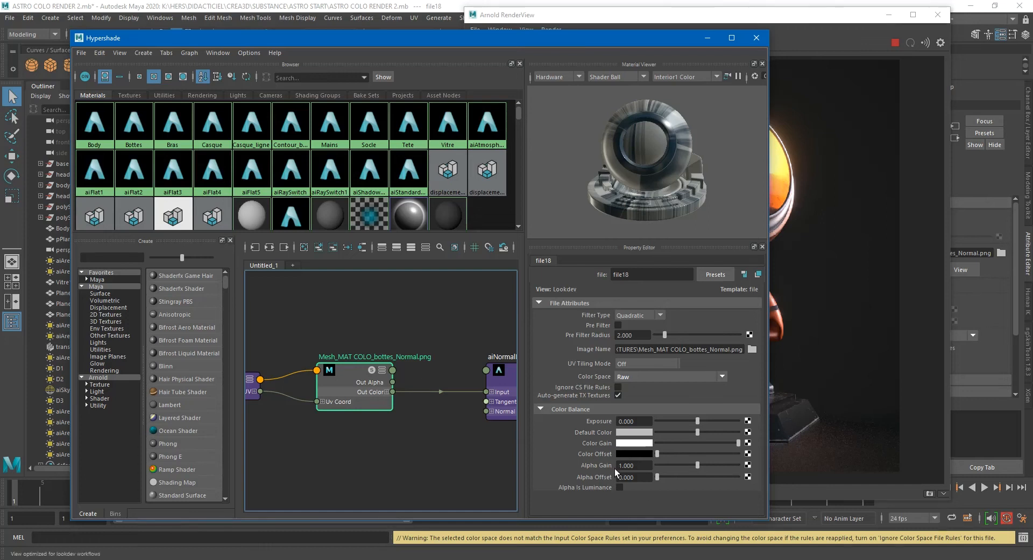
scroll(414, 369, down, 5)
alt+drag(415, 369, 294, 394)
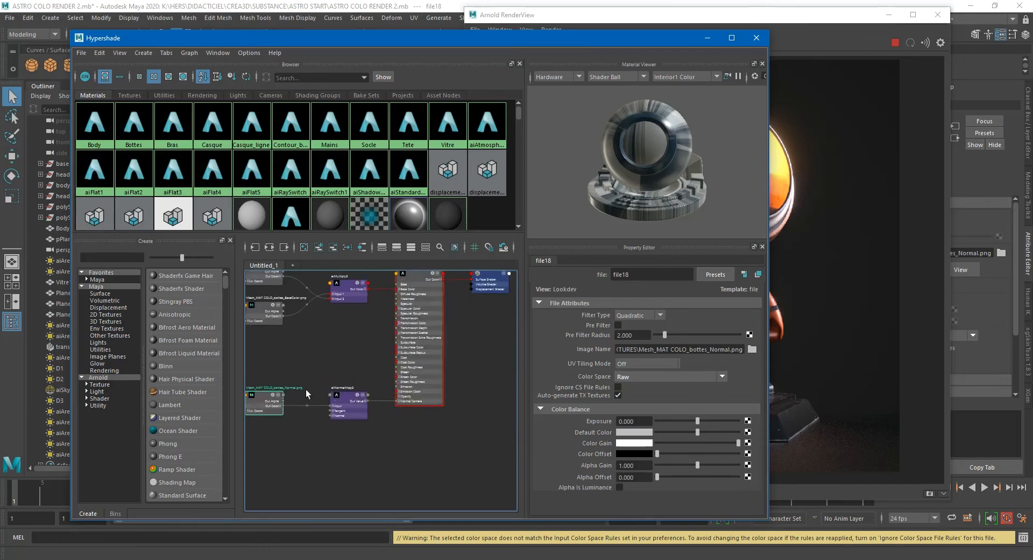
key(3)
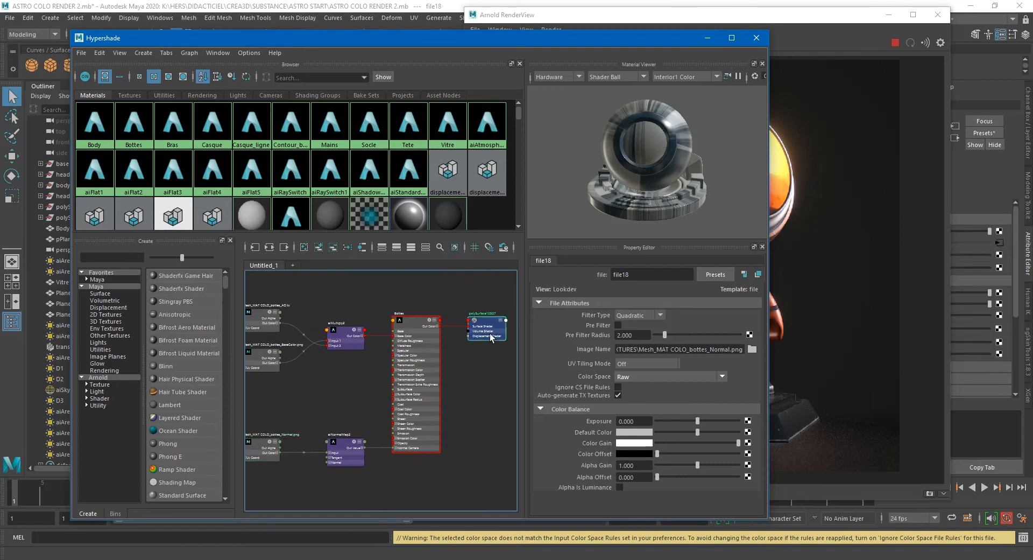
click(490, 338)
- Graph the Bras material and its shading group, and examine how the Height texture feeds displacementShader2
click(173, 123)
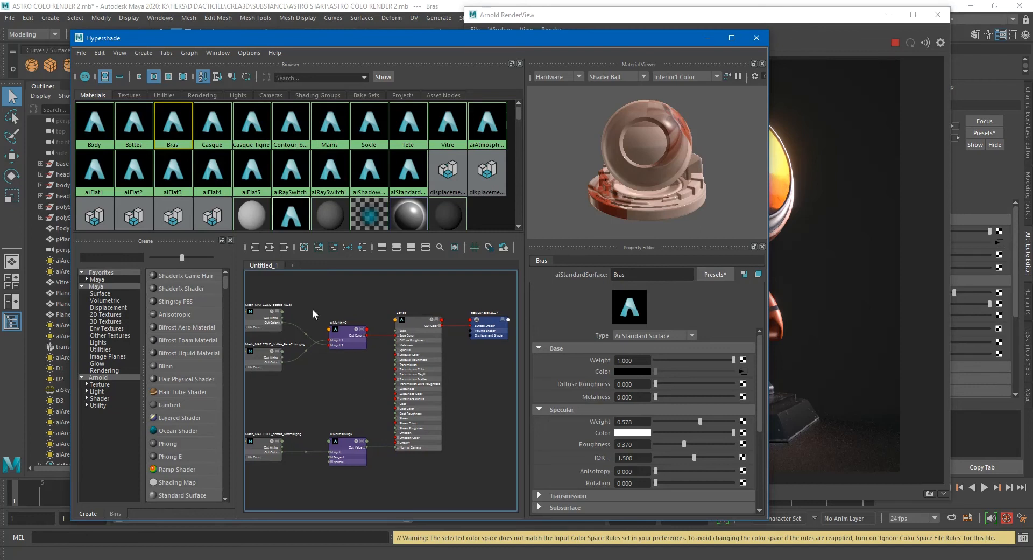
click(269, 247)
click(405, 404)
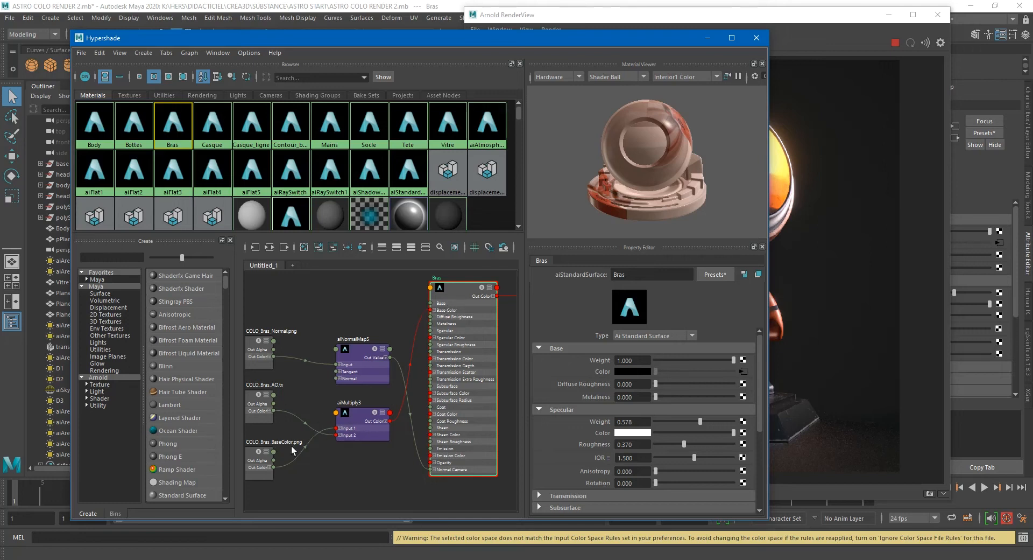
alt+middle_drag(382, 351, 259, 371)
click(438, 321)
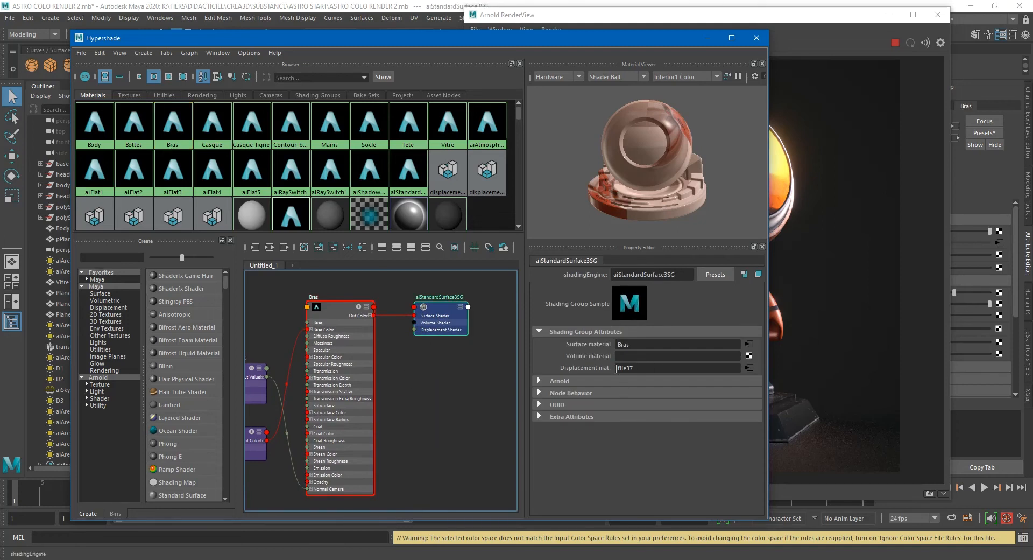
click(284, 248)
click(273, 248)
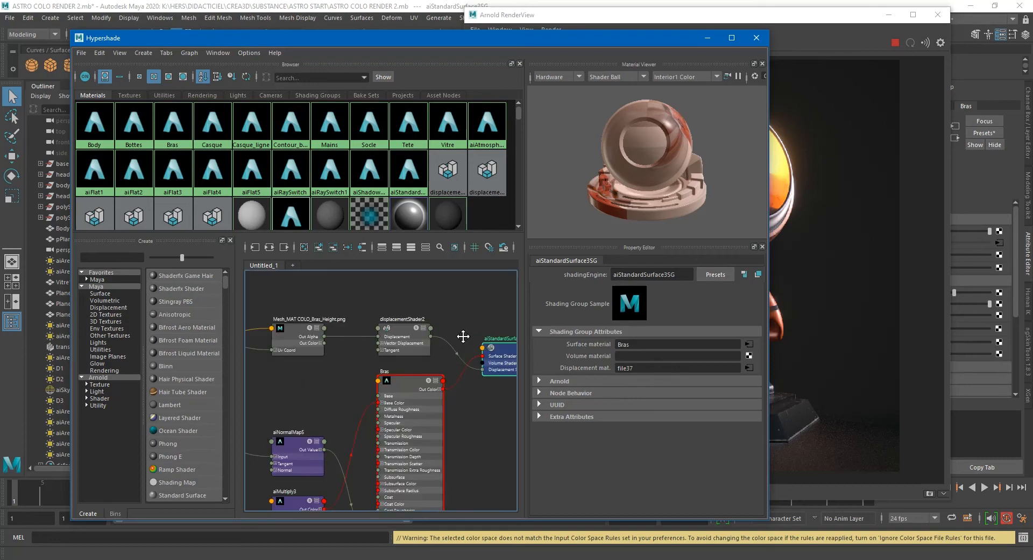
click(367, 347)
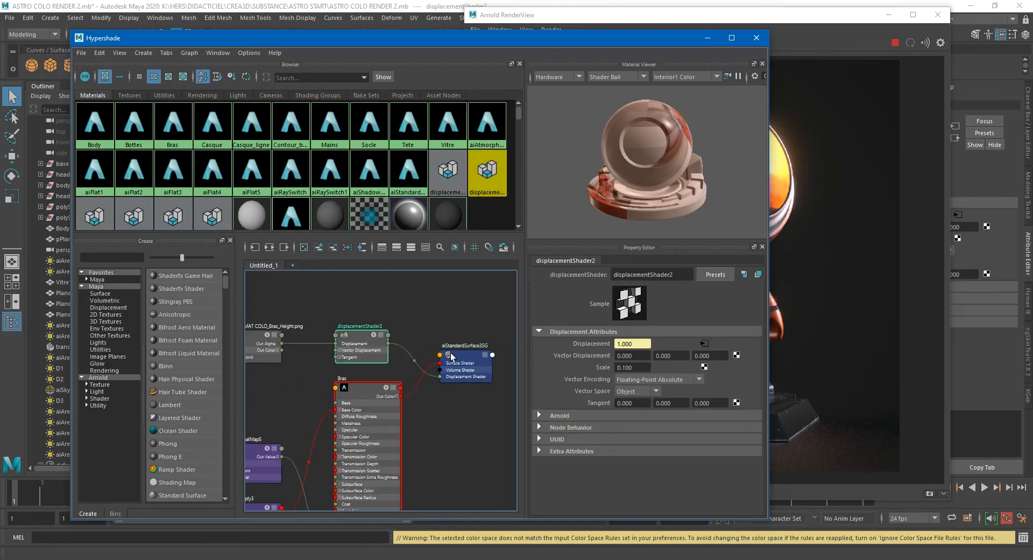
click(458, 380)
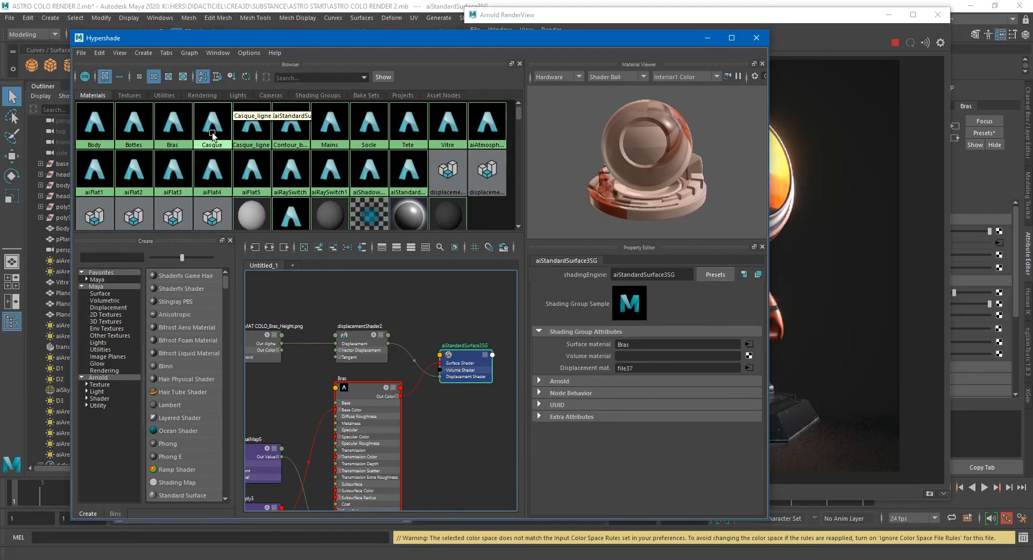
- Graph the Vitre material's network and examine its connections and the bulge1 texture's attributes
click(448, 123)
click(269, 247)
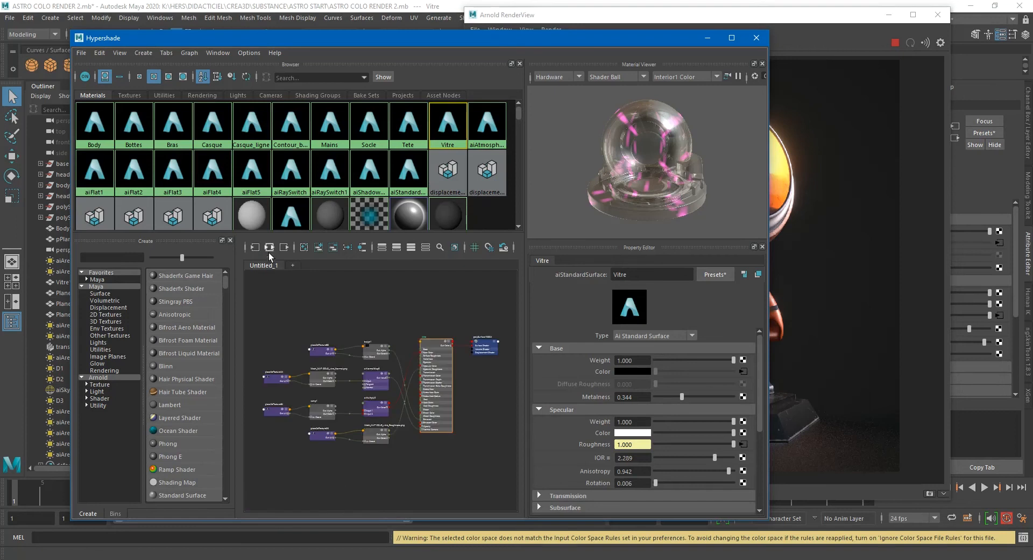
scroll(395, 371, up, 6)
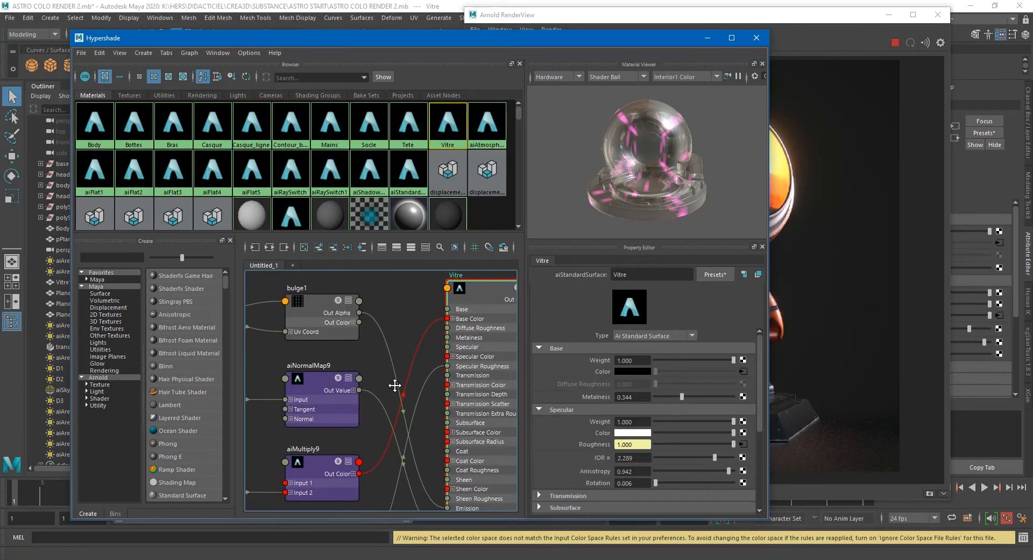
middle_drag(395, 387, 377, 323)
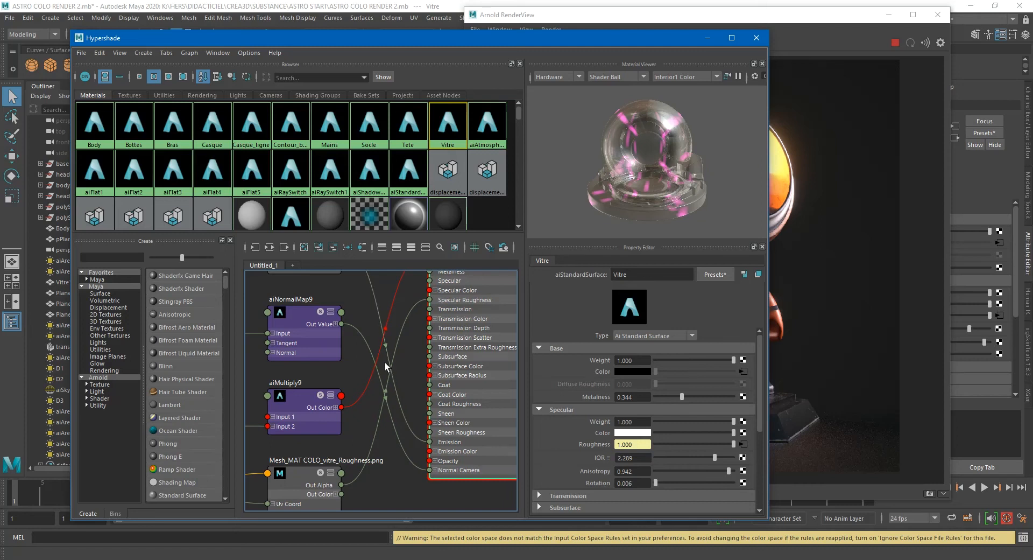
middle_drag(450, 356, 407, 443)
click(325, 337)
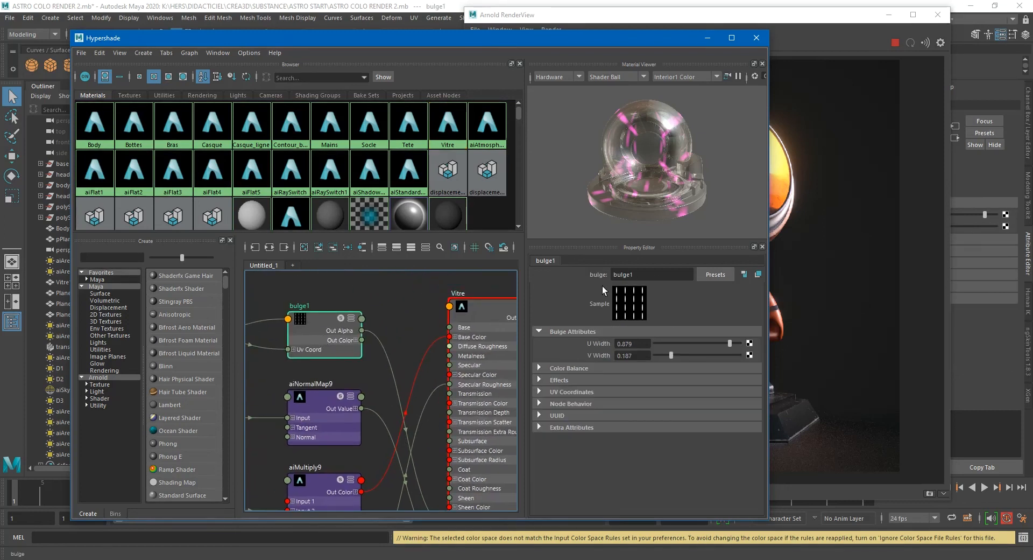
- Uncover the rendered visor and review the Vitre material's Thin Film, Base and Specular settings beside it
drag(628, 41, 530, 40)
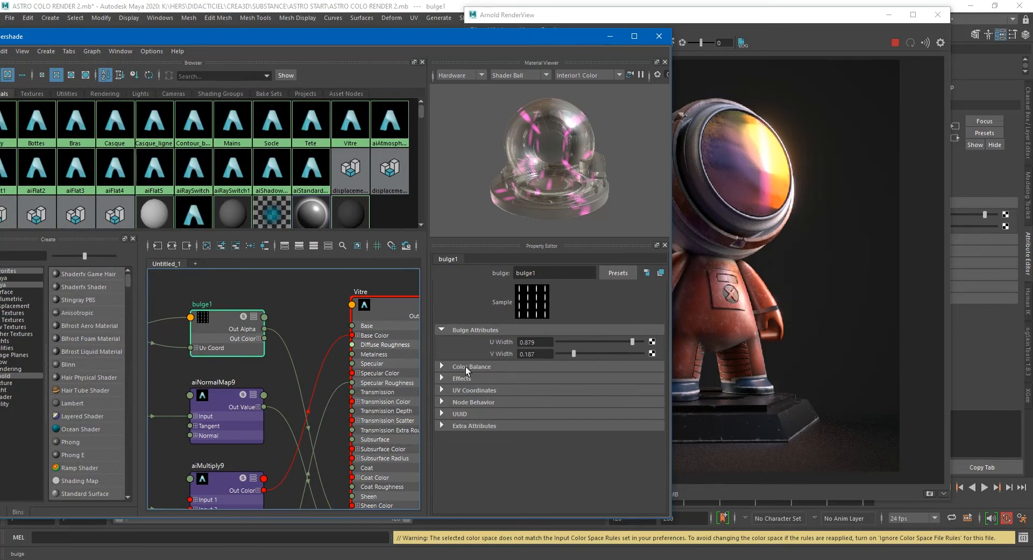
middle_drag(312, 344, 314, 313)
click(399, 359)
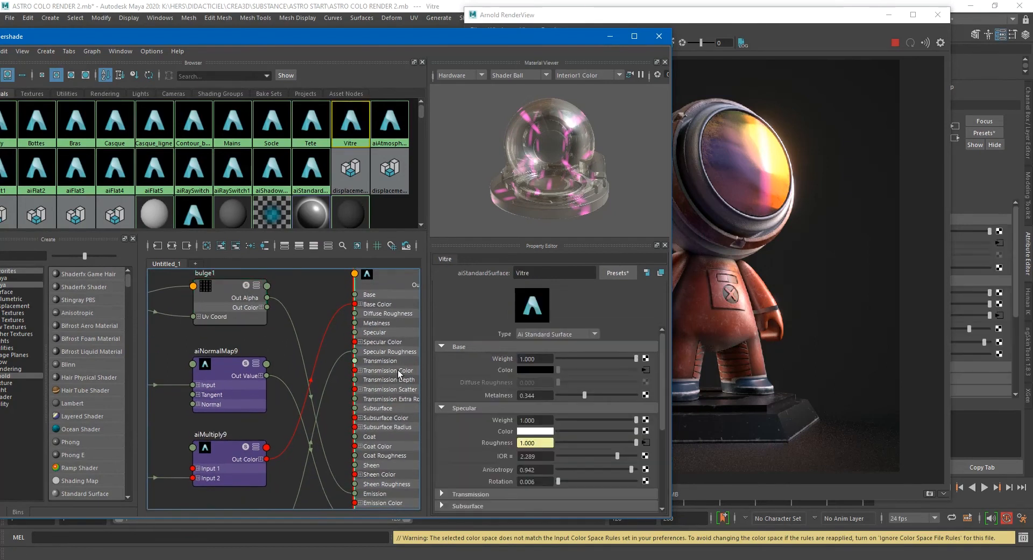
scroll(526, 405, down, 4)
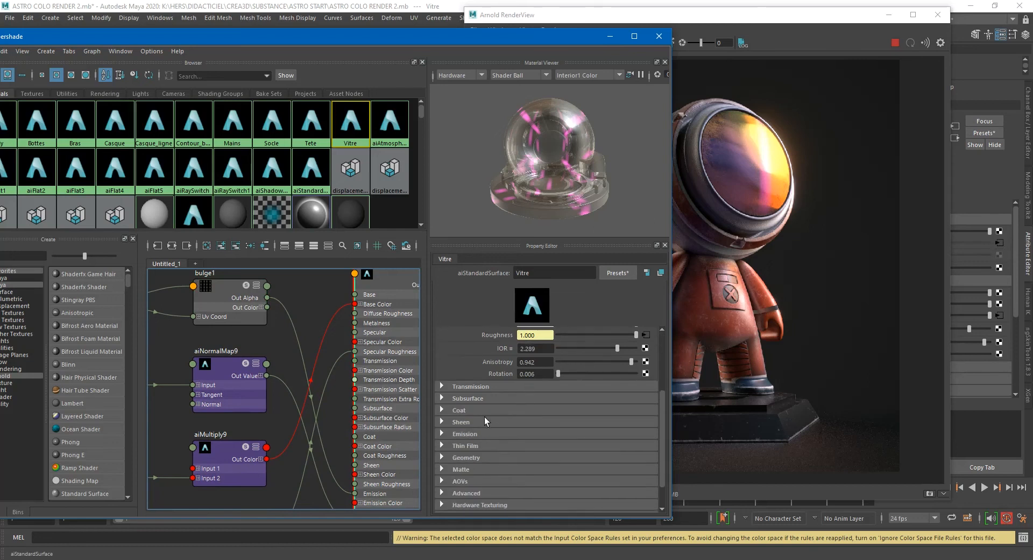
click(468, 445)
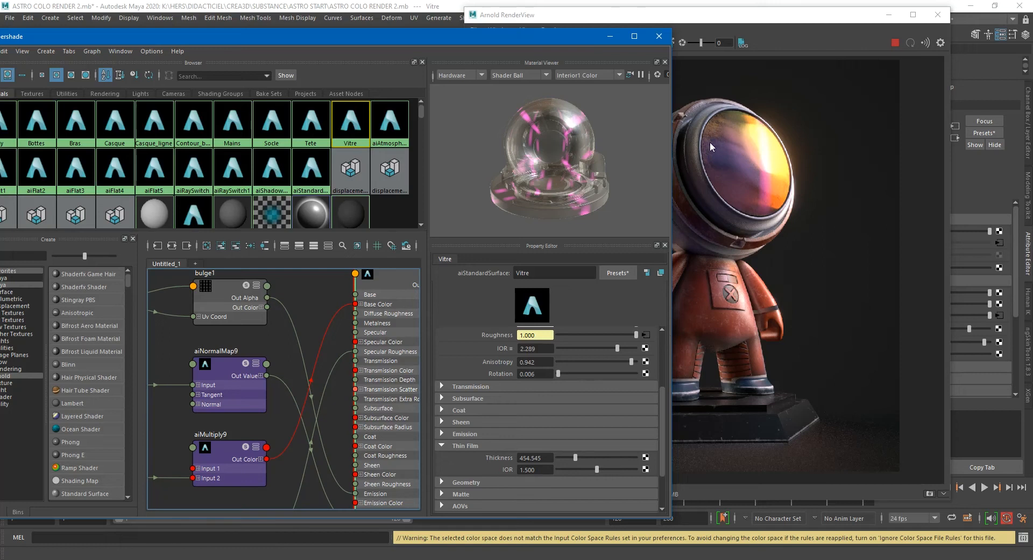
scroll(515, 383, up, 5)
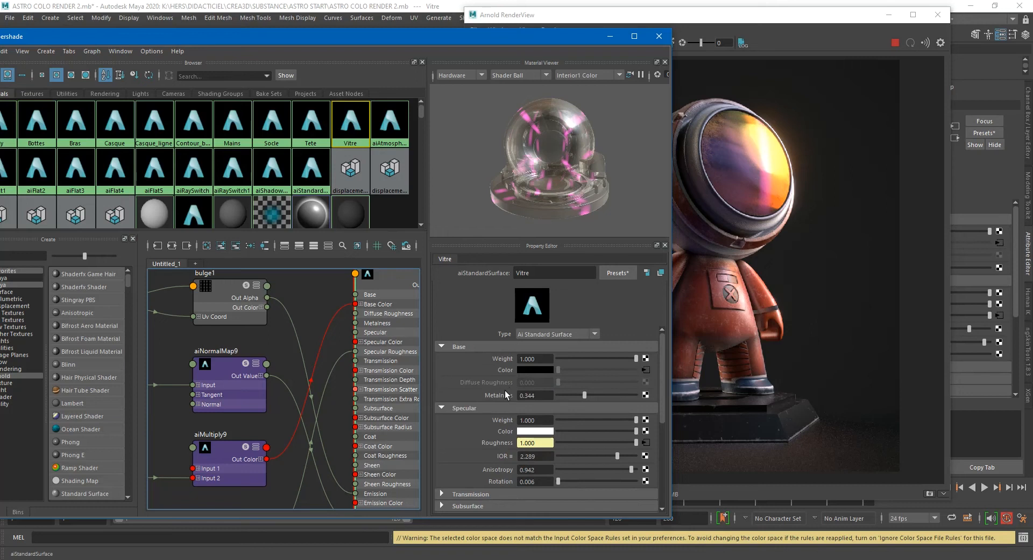
- Inspect the vitre Roughness texture feeding the Vitre material's Specular Roughness, checking its image name and color space
click(645, 442)
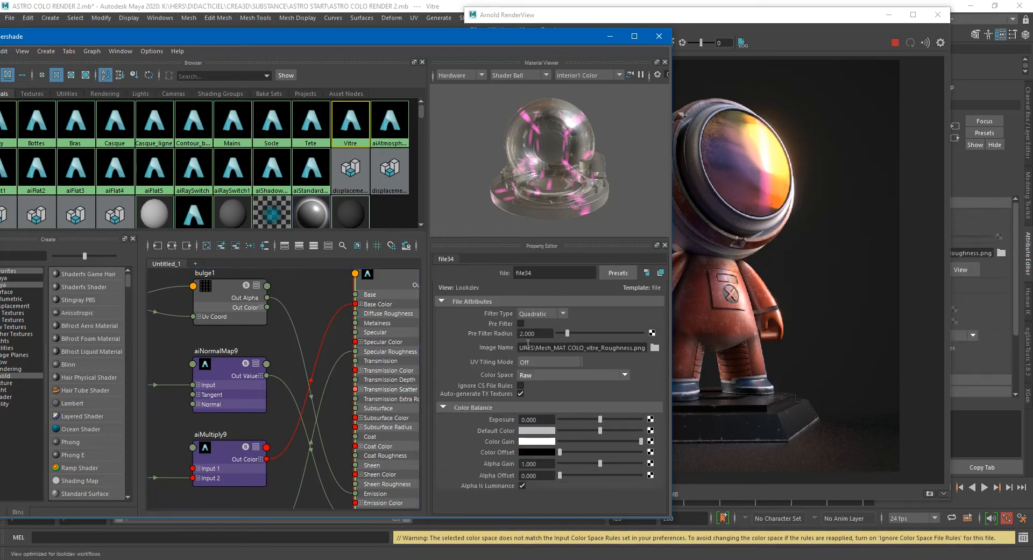
drag(541, 348, 649, 348)
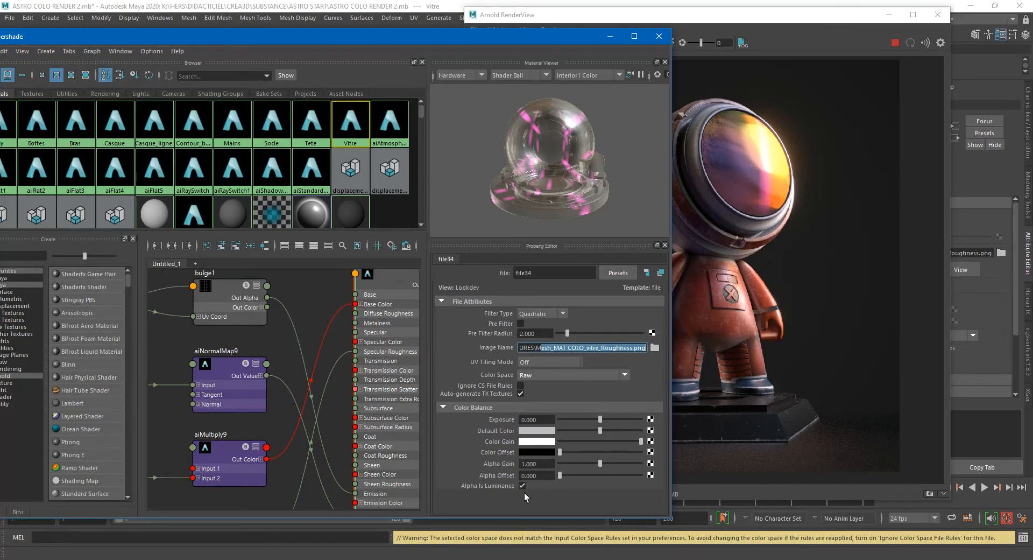
mouse_move(304, 347)
alt+middle_down()
mouse_move(302, 362)
mouse_move(307, 341)
alt+middle_up()
scroll(305, 340, down, 2)
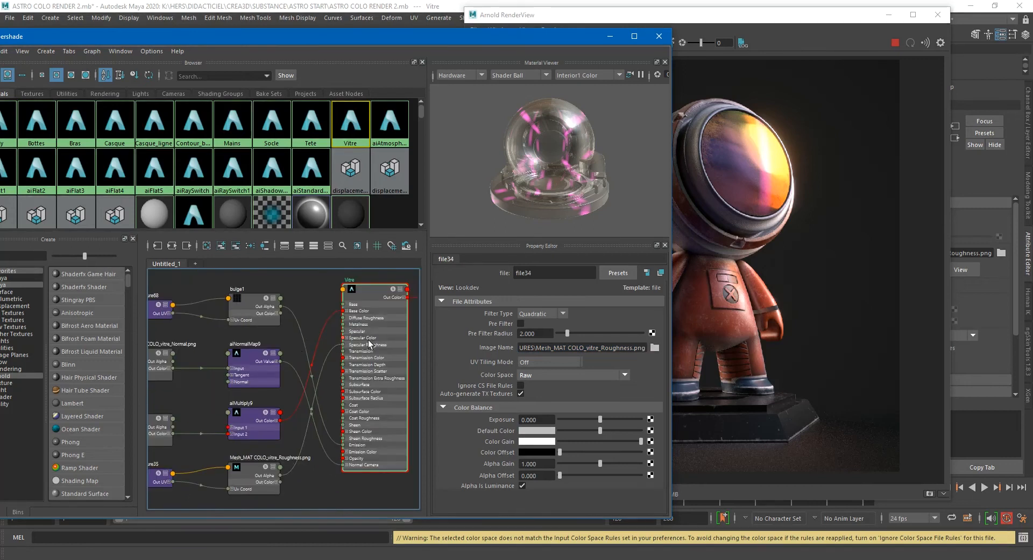
- Examine the Vitre material's Base and Specular settings and its connection to the polySurface13SG4 shading group
click(362, 310)
click(363, 311)
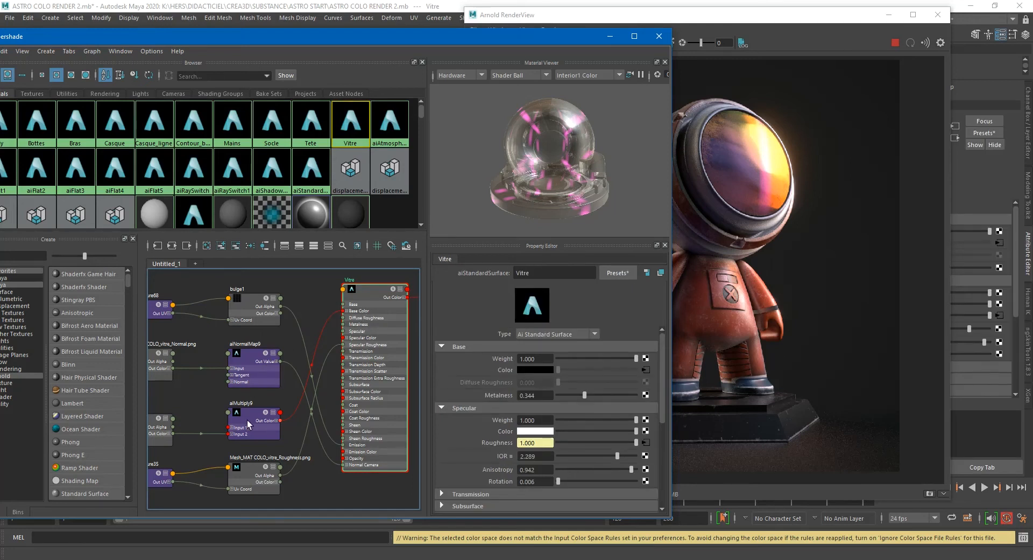
alt+middle_drag(309, 414, 169, 416)
click(363, 302)
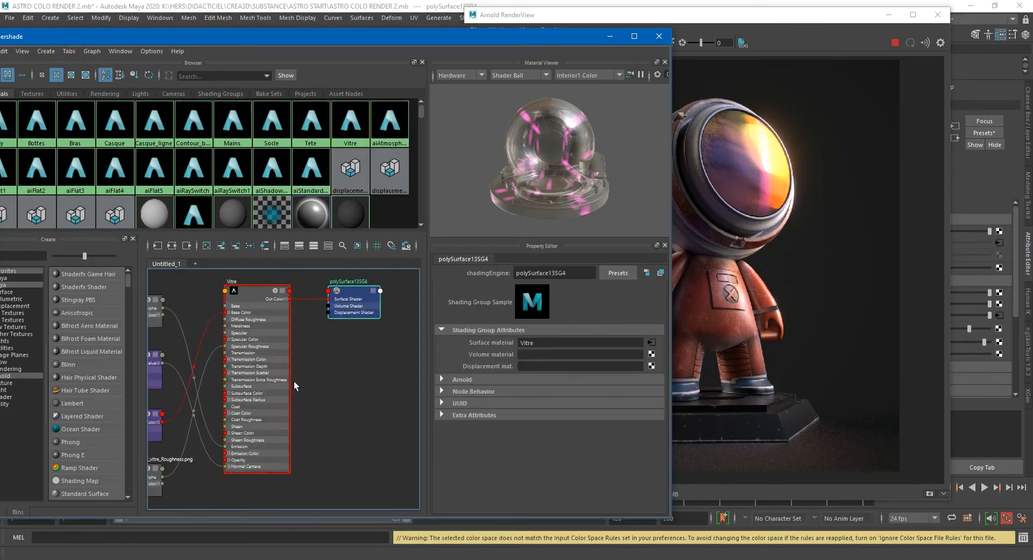
alt+middle_drag(298, 339, 300, 357)
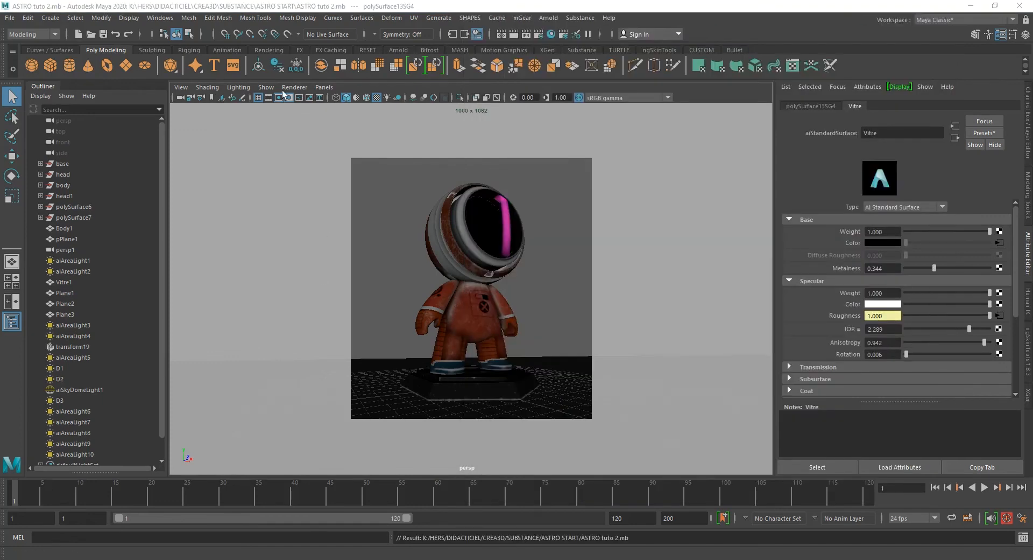
- Show the lights in the viewport and switch it to the persp1 camera
click(323, 87)
mouse_move(266, 87)
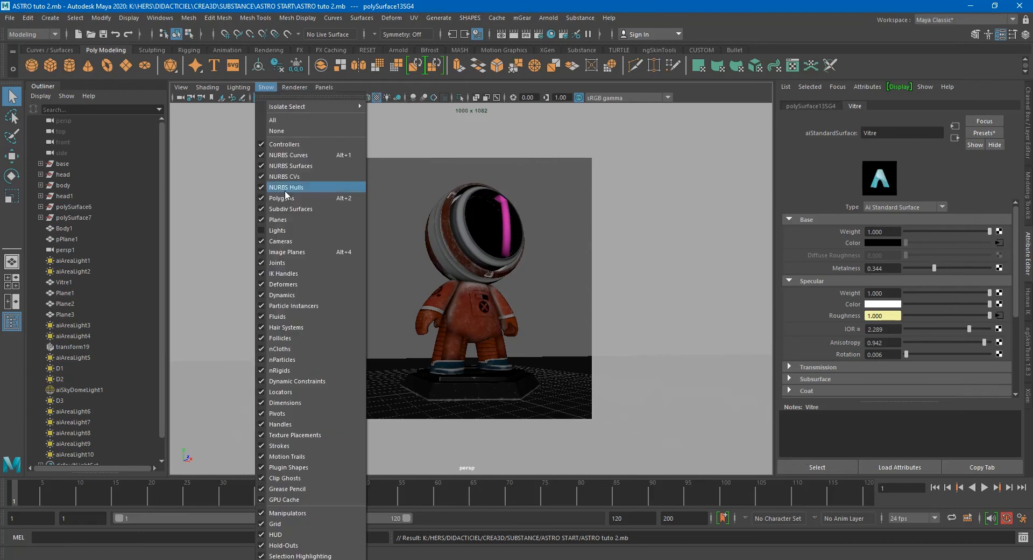
click(280, 232)
click(324, 87)
mouse_move(371, 98)
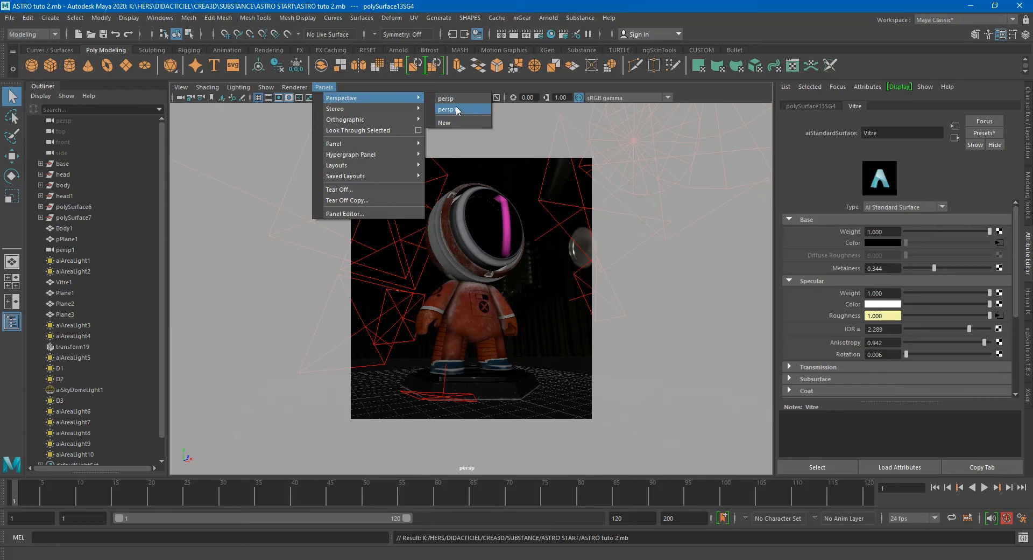
click(452, 108)
- Inspect the lights facing the astronaut's visor by selecting aiAreaLight7, D1, aiAreaLight1, D2 and D3 together
alt+right_drag(417, 198, 443, 230)
alt+middle_drag(443, 230, 508, 245)
alt+drag(508, 245, 462, 247)
alt+right_drag(461, 246, 416, 247)
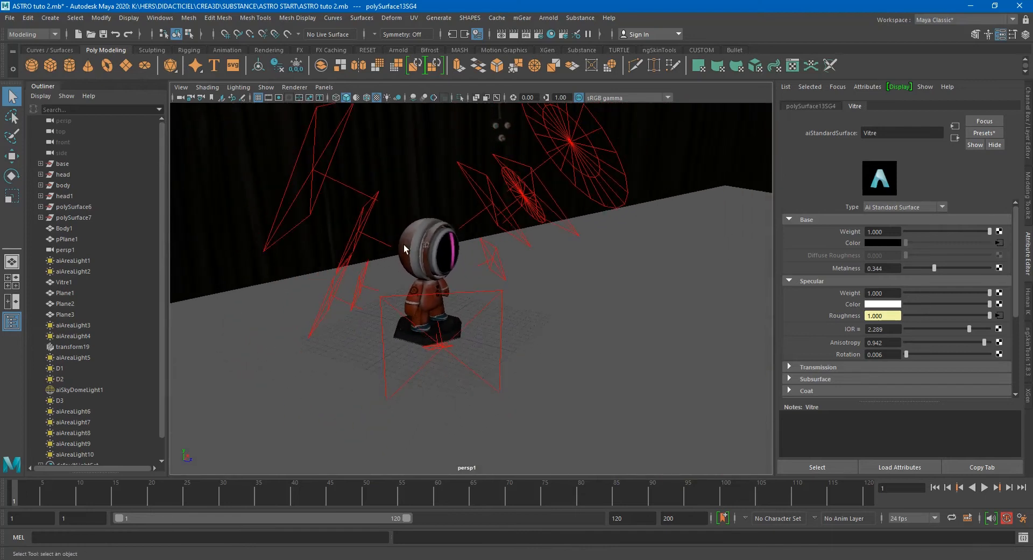
alt+drag(421, 242, 509, 222)
click(505, 205)
shift+click(523, 201)
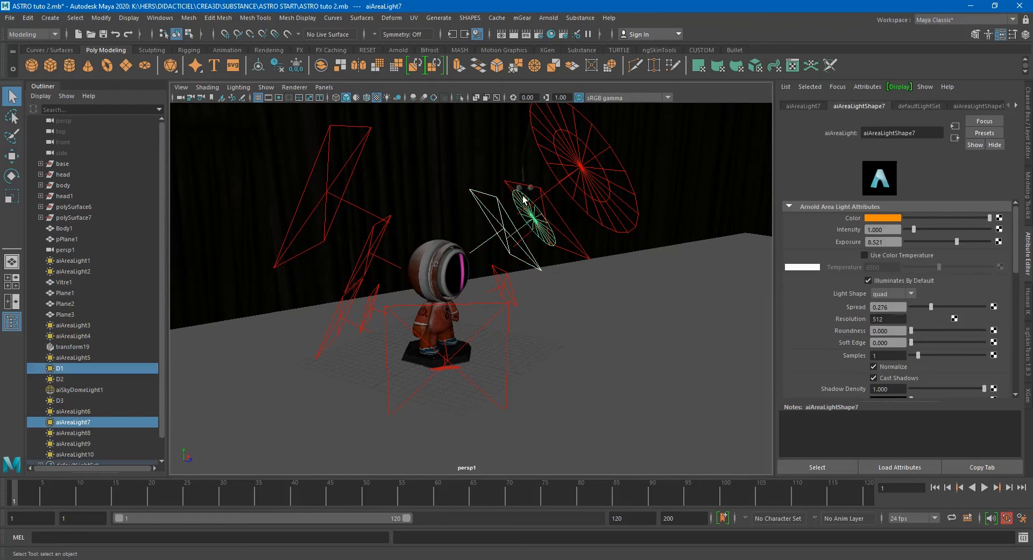
shift+click(533, 189)
shift+click(572, 166)
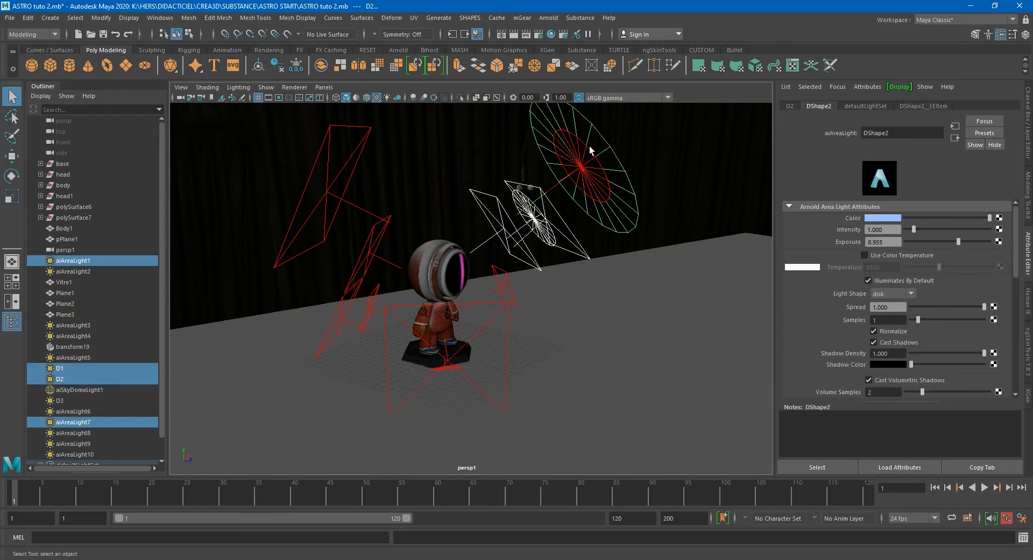
shift+click(592, 151)
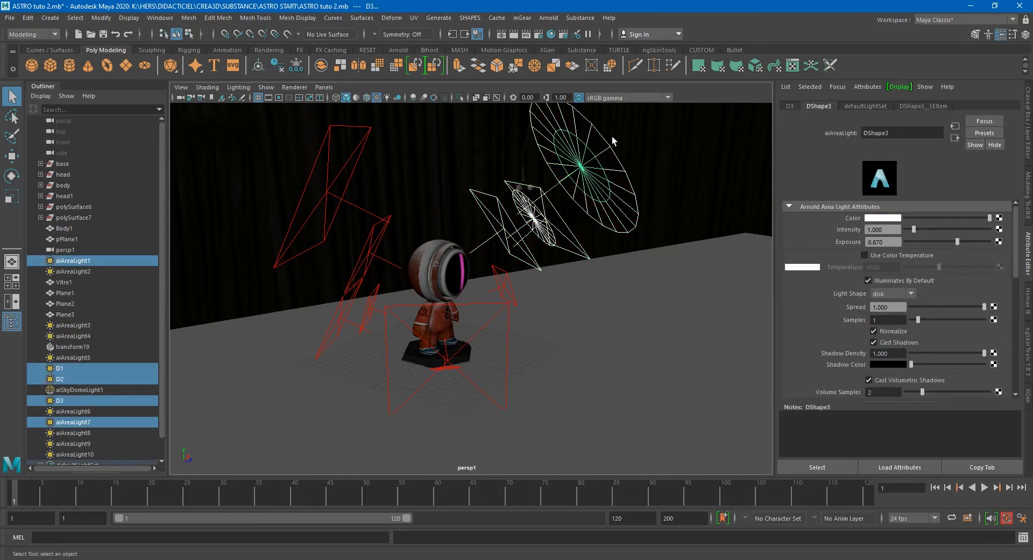
- Select aiAreaLight5 in front of the astronaut's body and examine its color and exposure
click(463, 302)
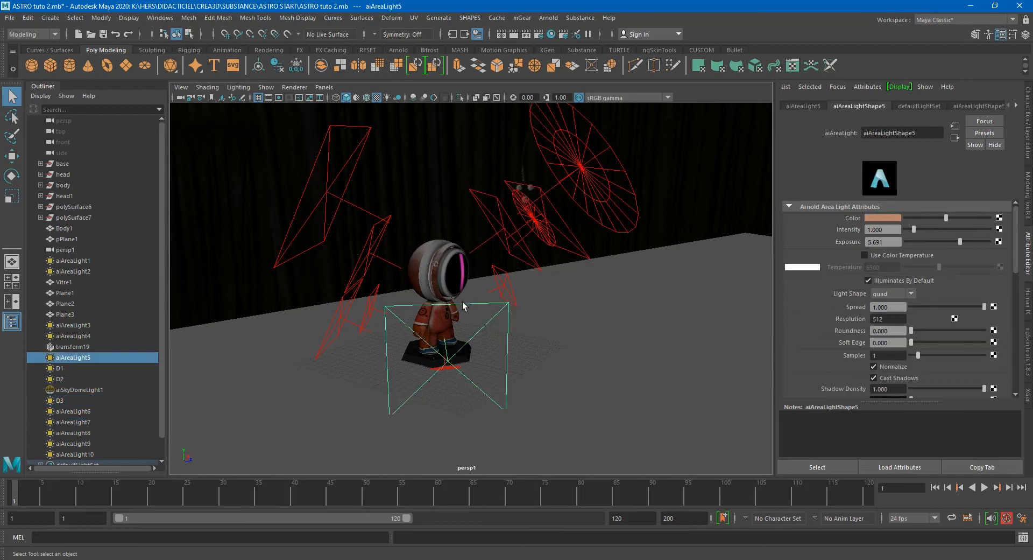
alt+drag(463, 301, 467, 278)
scroll(481, 299, up, 3)
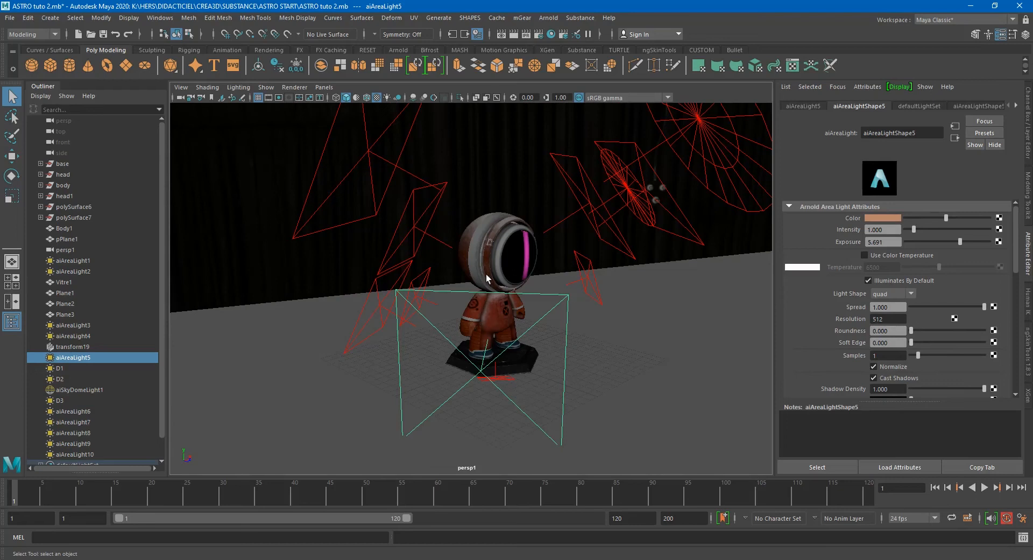
- Select the four area lights behind the astronaut, aiAreaLight3, 4, 9 and 10, to examine their placement
click(413, 171)
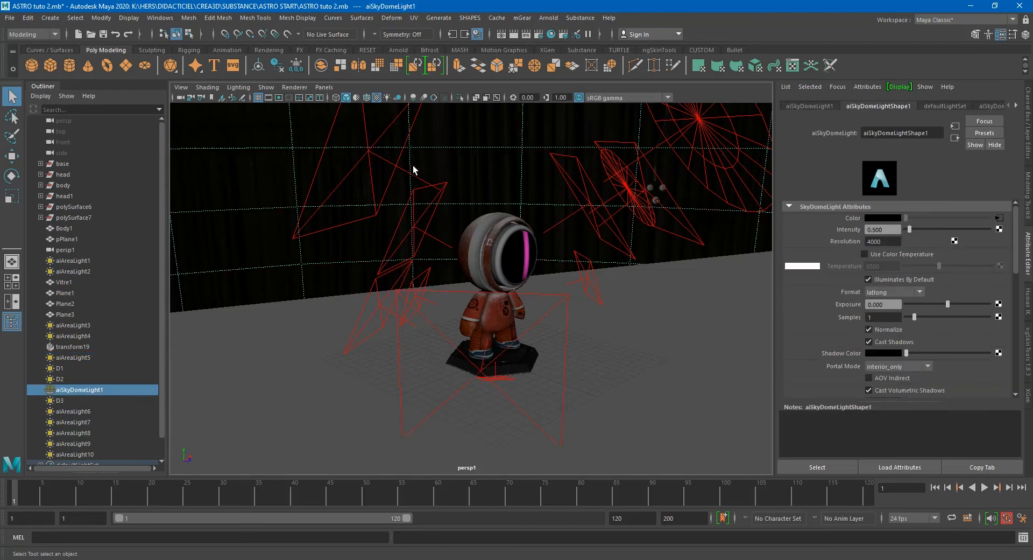
click(421, 192)
shift+click(407, 146)
shift+click(426, 275)
shift+click(402, 286)
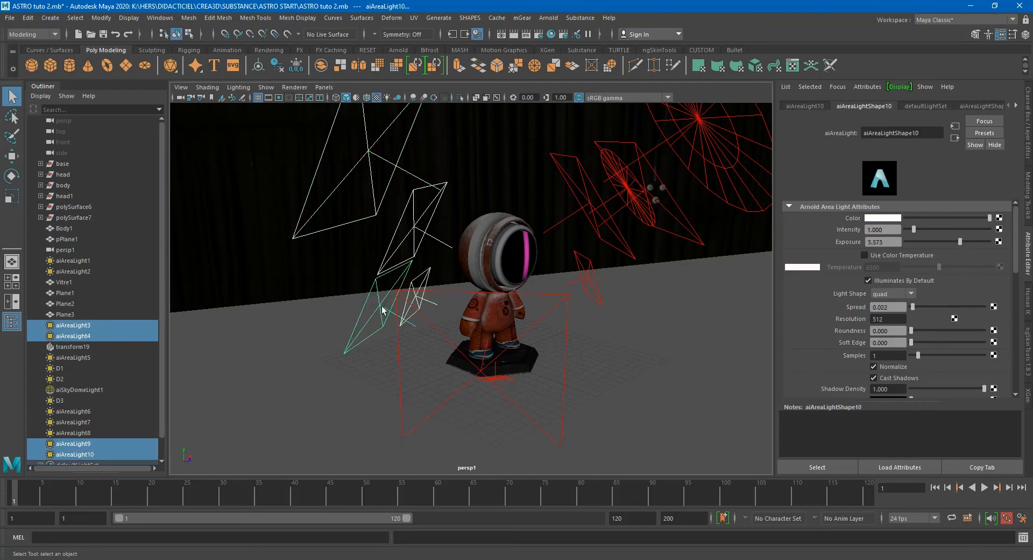
- Select aiAreaLight6 at the foot of the pedestal and examine its color, exposure and spread
alt+drag(497, 245, 481, 372)
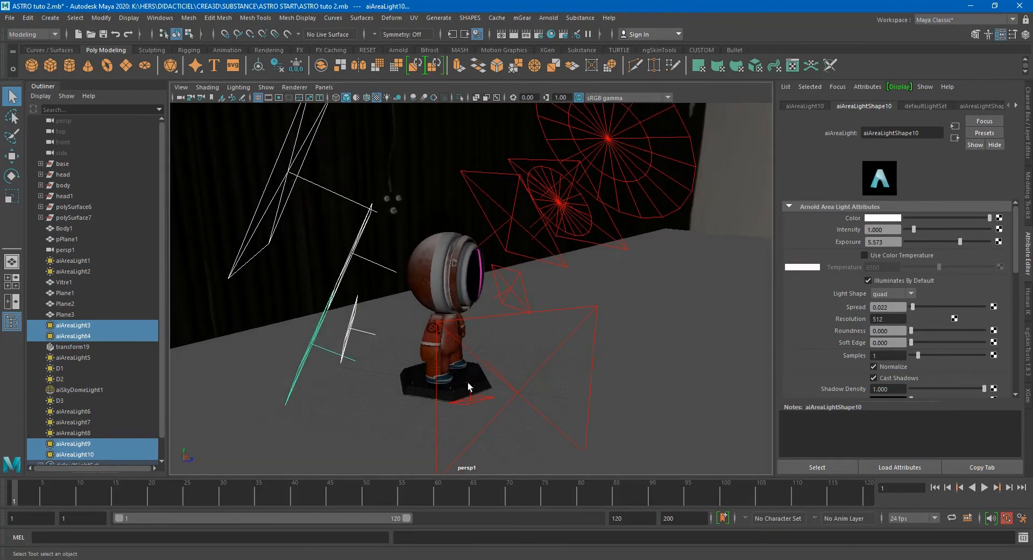
click(472, 399)
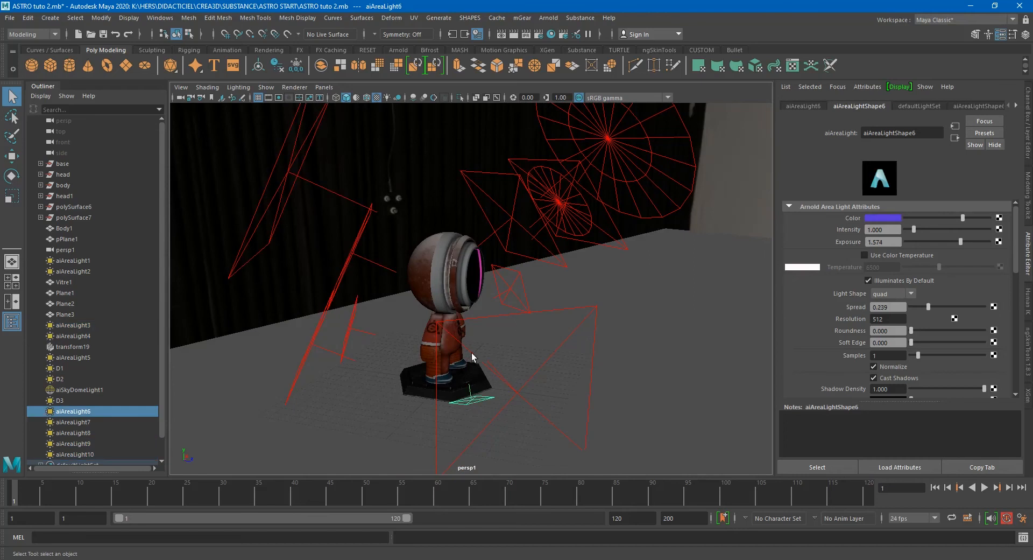
scroll(509, 256, down, 3)
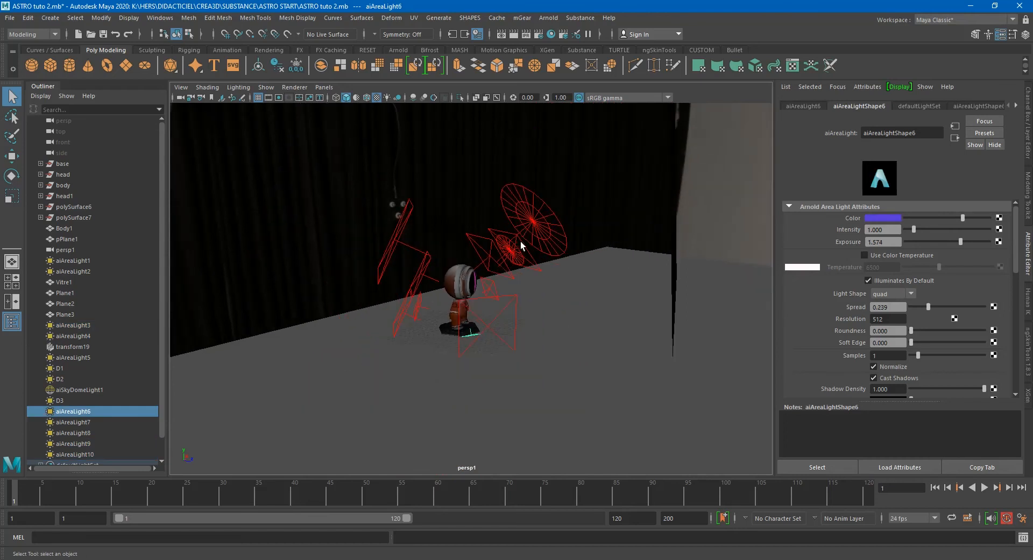
- Select the floor plane pPlane1 and examine the settings of its aiShadowMatte1 shader
click(556, 284)
scroll(557, 311, up, 2)
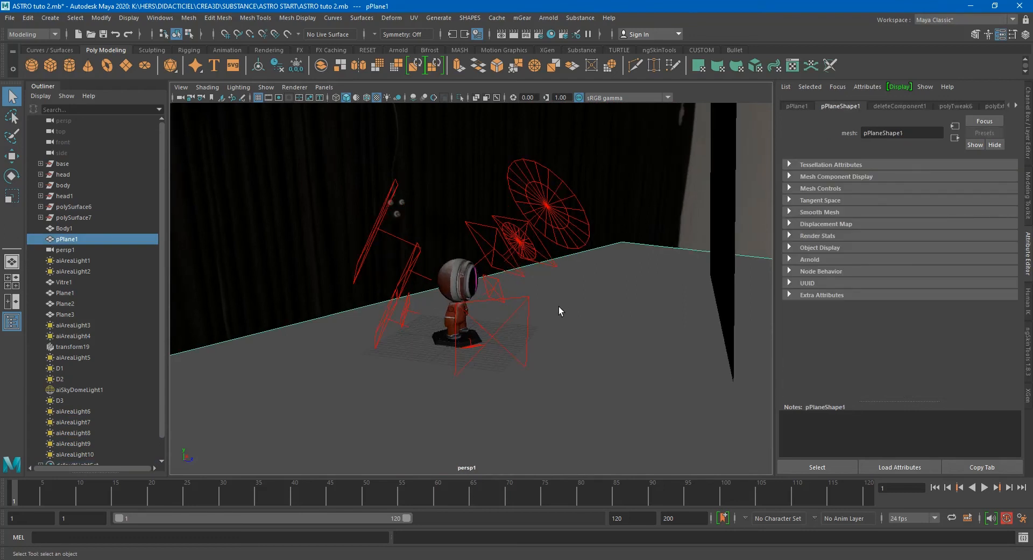
click(1021, 107)
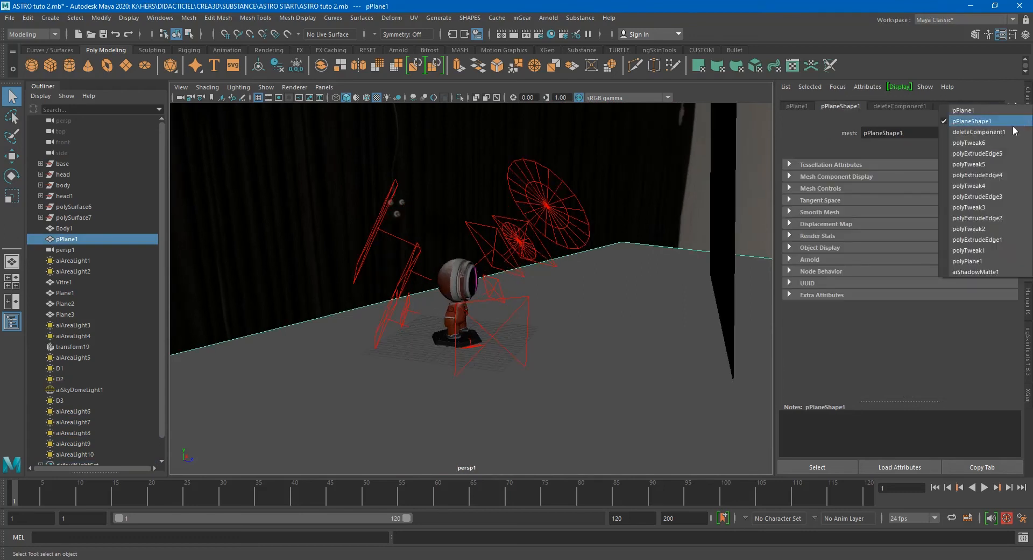
click(969, 269)
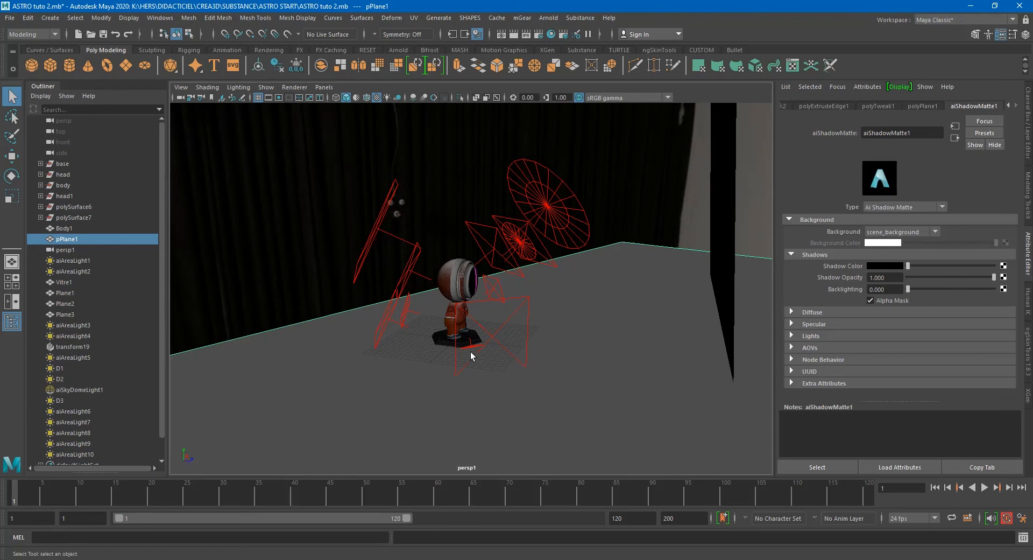
click(415, 259)
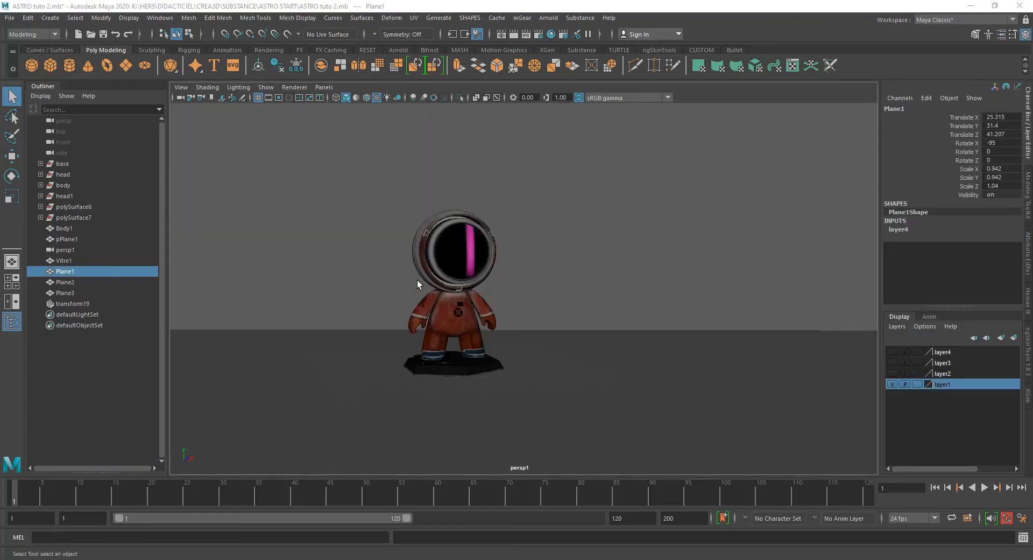
- Create an Arnold area light in the scene with its lights removed
click(548, 17)
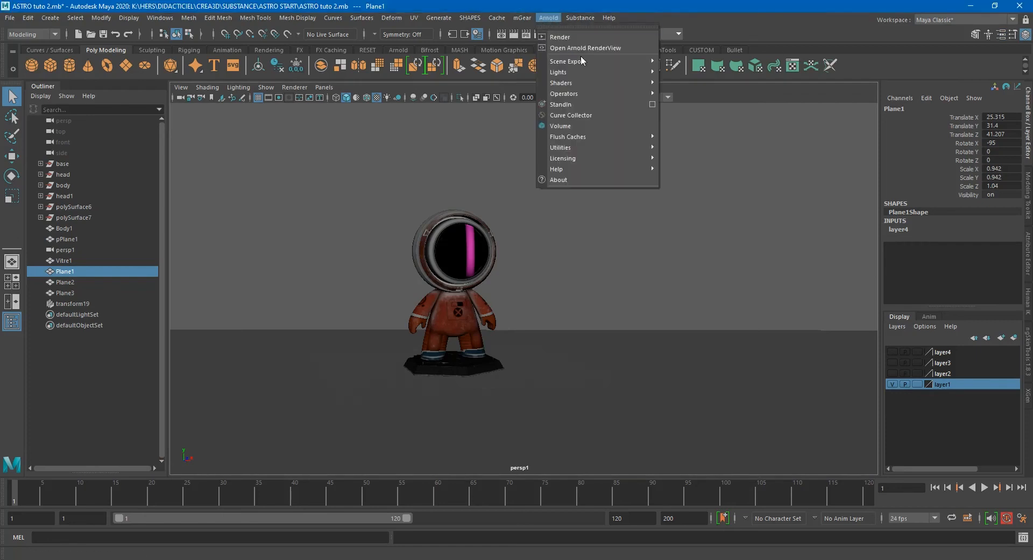
mouse_move(583, 72)
click(709, 72)
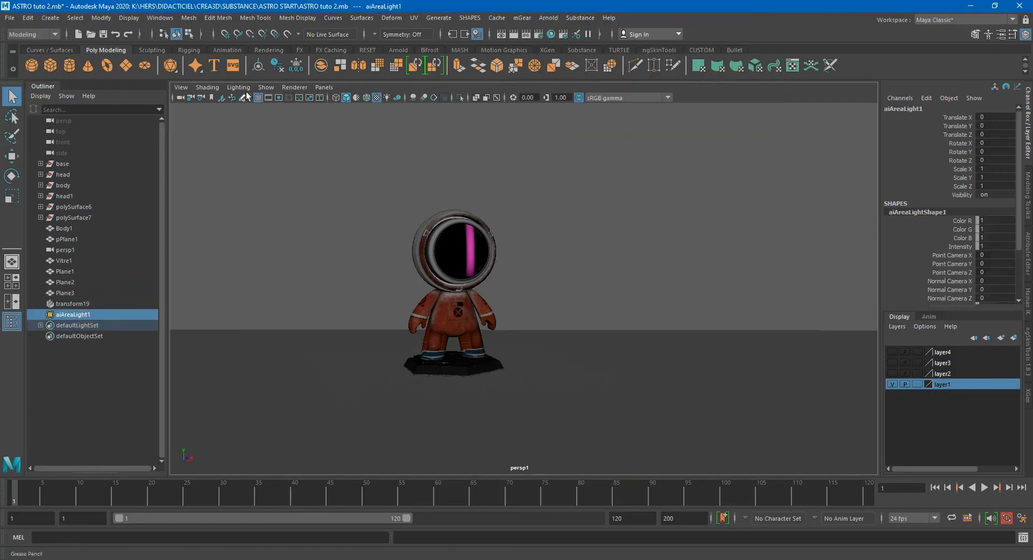
- Look through the new area light and aim it down at the astronaut, at about X 11.8, Y 19.9, Z 10
click(322, 86)
click(380, 131)
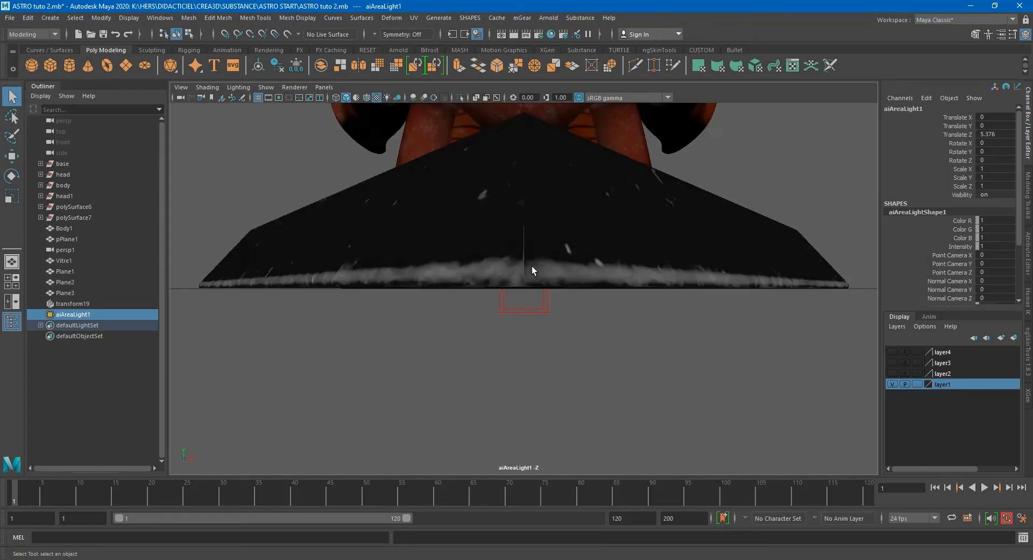
scroll(494, 265, down, 5)
mouse_move(494, 264)
alt+mouse_down()
mouse_move(468, 279)
mouse_move(492, 226)
mouse_move(468, 275)
mouse_move(510, 270)
alt+mouse_up()
alt+middle_drag(510, 269, 483, 279)
alt+drag(482, 279, 508, 279)
- Return the viewport to the persp1 camera and scale the area light uniformly to about 6.18
click(324, 87)
mouse_move(371, 98)
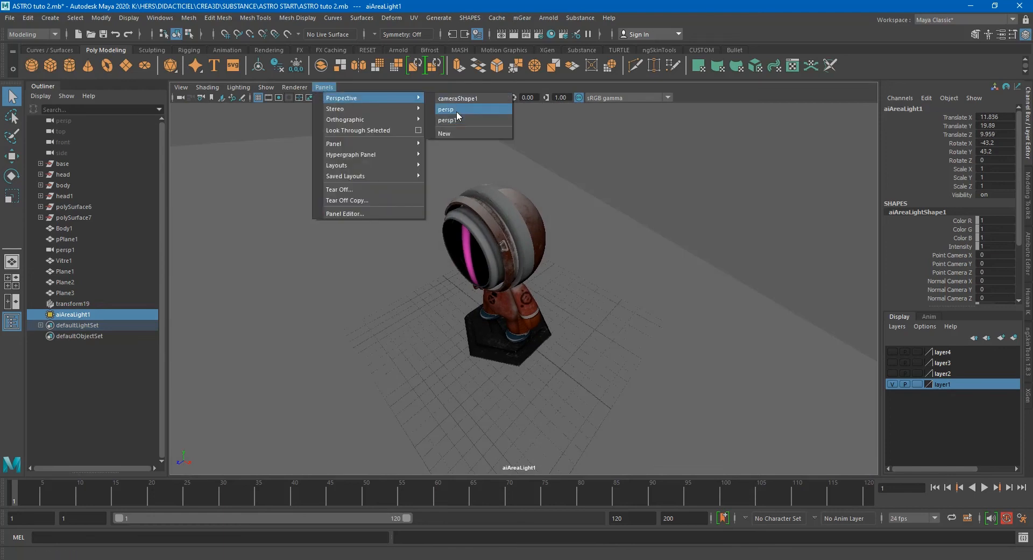
click(456, 110)
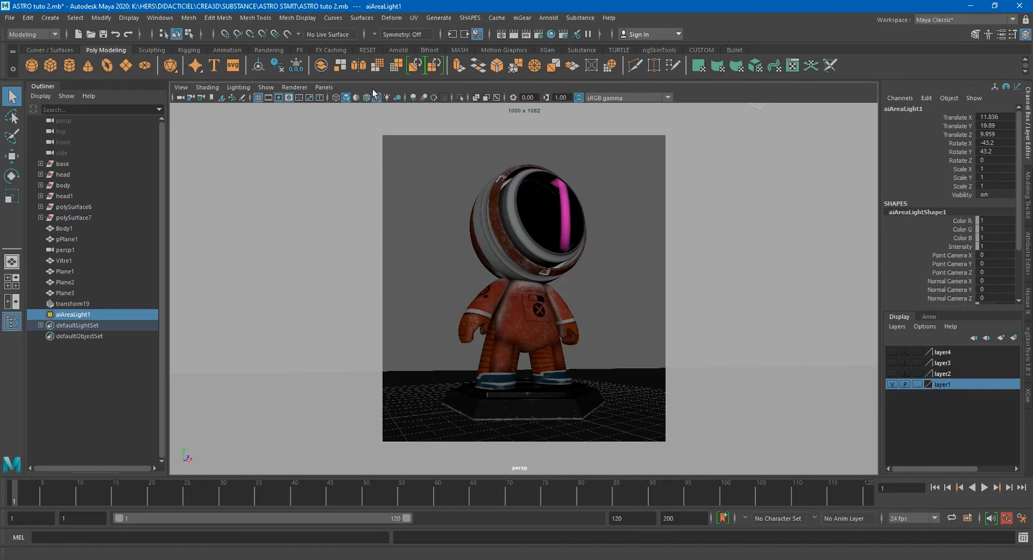
click(324, 88)
mouse_move(398, 98)
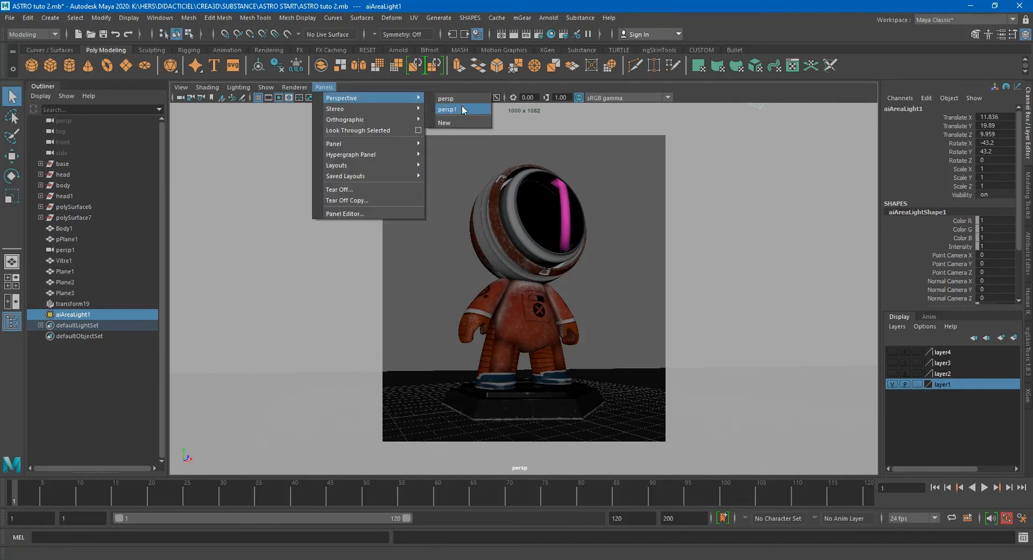
click(460, 100)
click(324, 87)
mouse_move(377, 98)
click(449, 109)
key(r)
middle_drag(609, 180, 747, 160)
- Start an Arnold render of the scene and set its camera to perspShape1
click(550, 18)
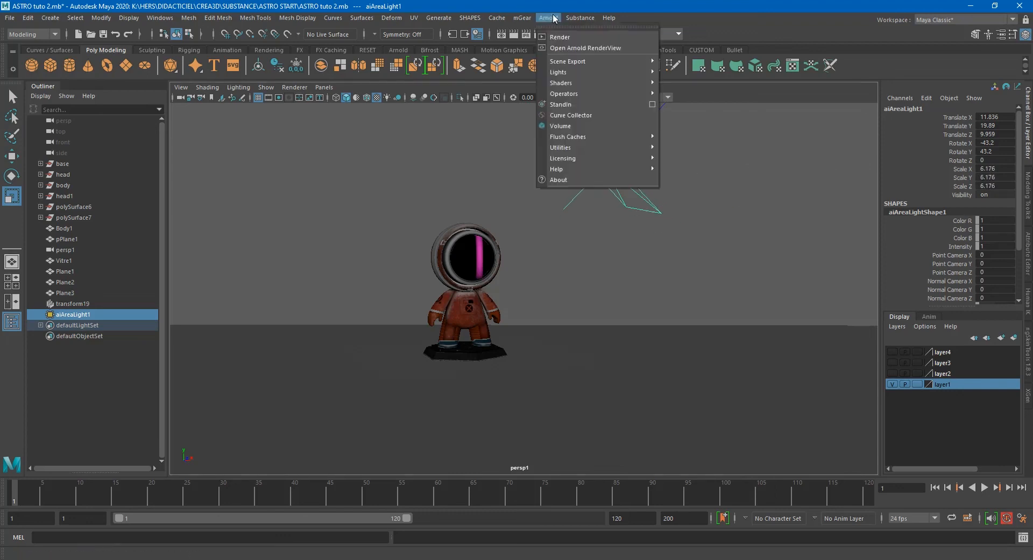
click(562, 36)
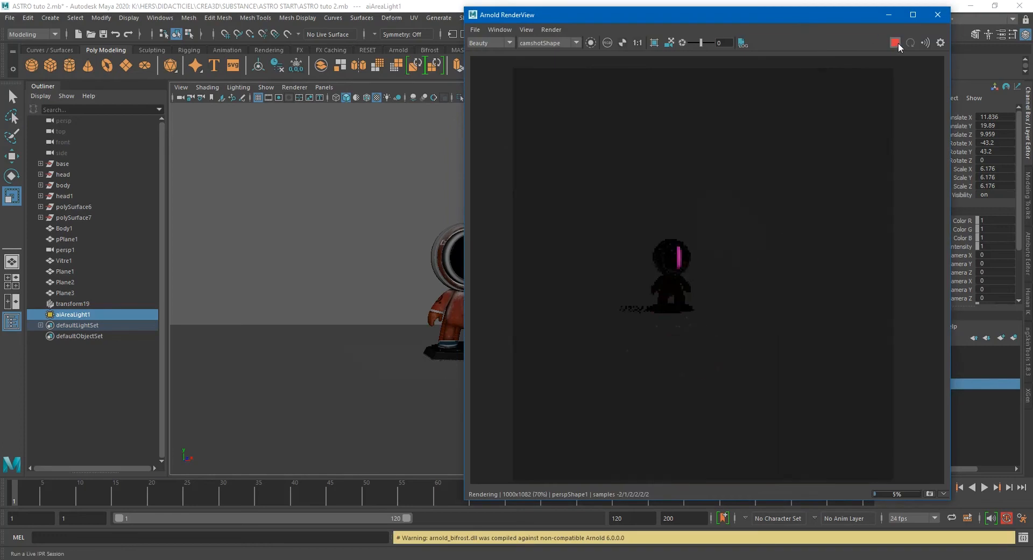
click(566, 43)
click(557, 56)
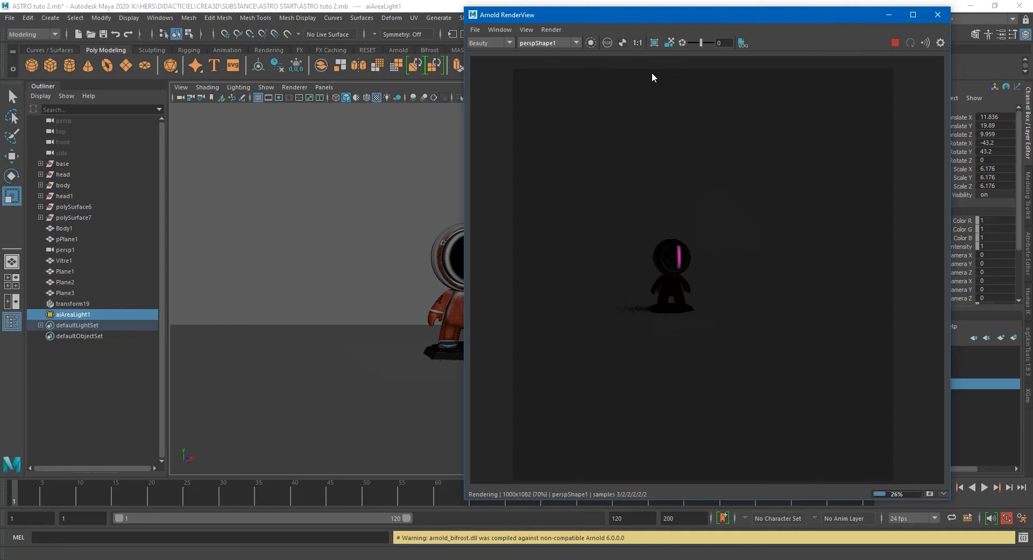
- Move the render window clear of the area light, restart the live render and set its camera to perspShape
drag(736, 15, 337, 36)
click(496, 63)
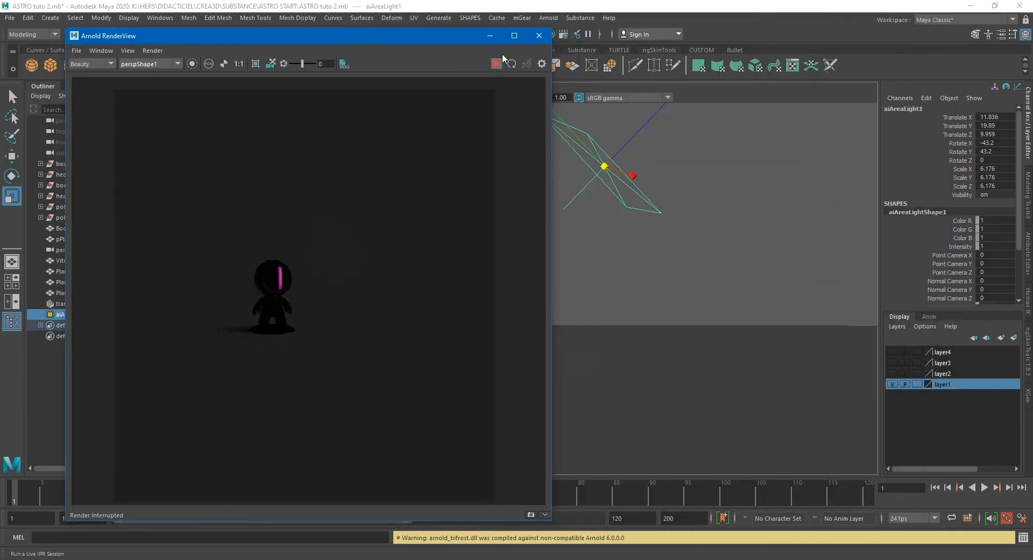
click(496, 64)
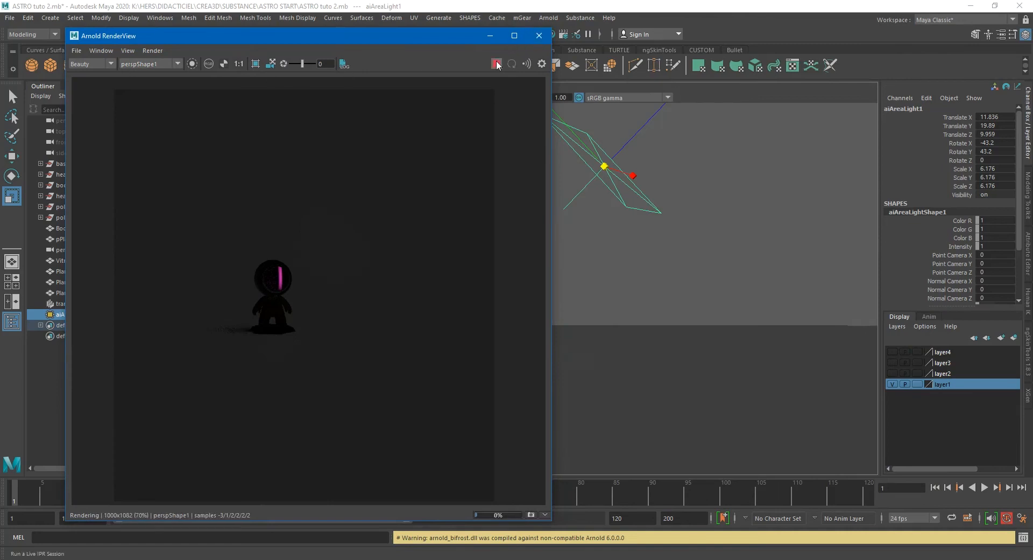
click(136, 63)
click(162, 77)
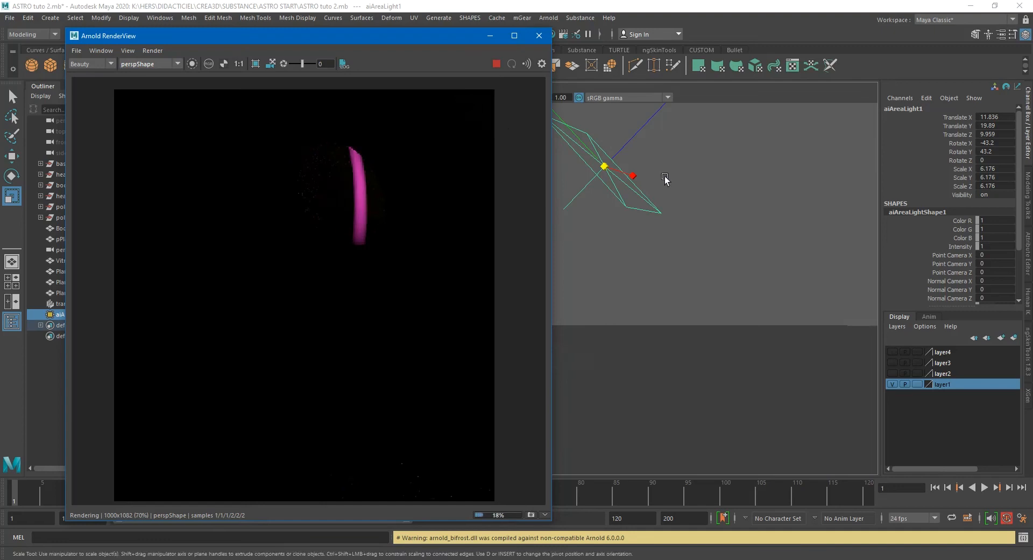
- Display the area light's attributes, set its exposure to 15 and restart the live render
click(640, 192)
key(ctrl+a)
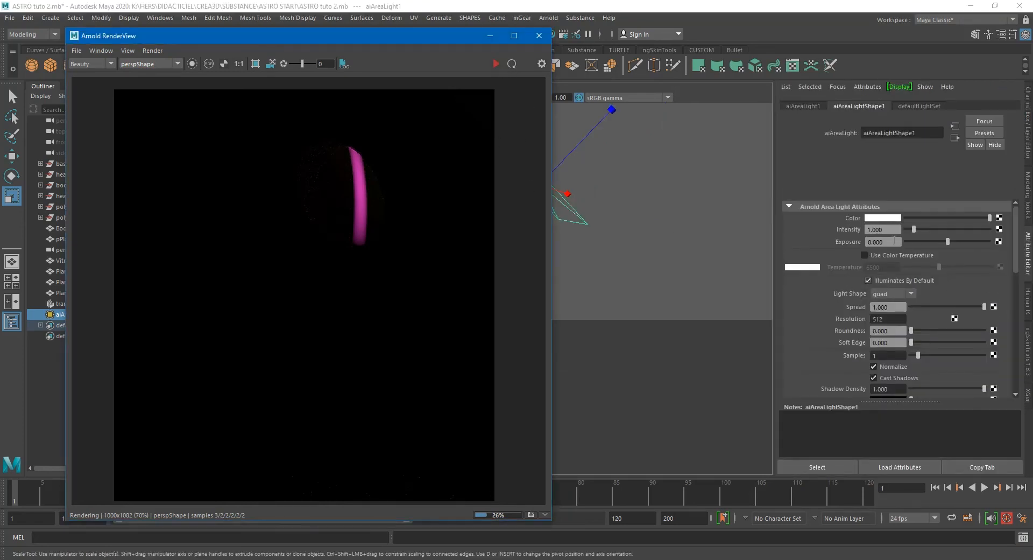
drag(888, 242, 754, 259)
key(1)
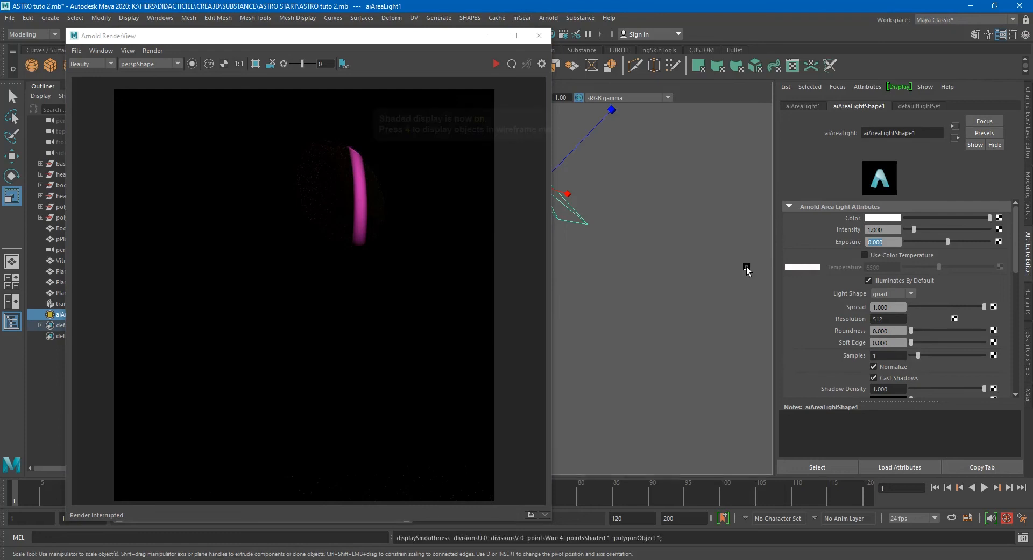
key(5)
click(890, 241)
text(15)
key(Return)
click(495, 64)
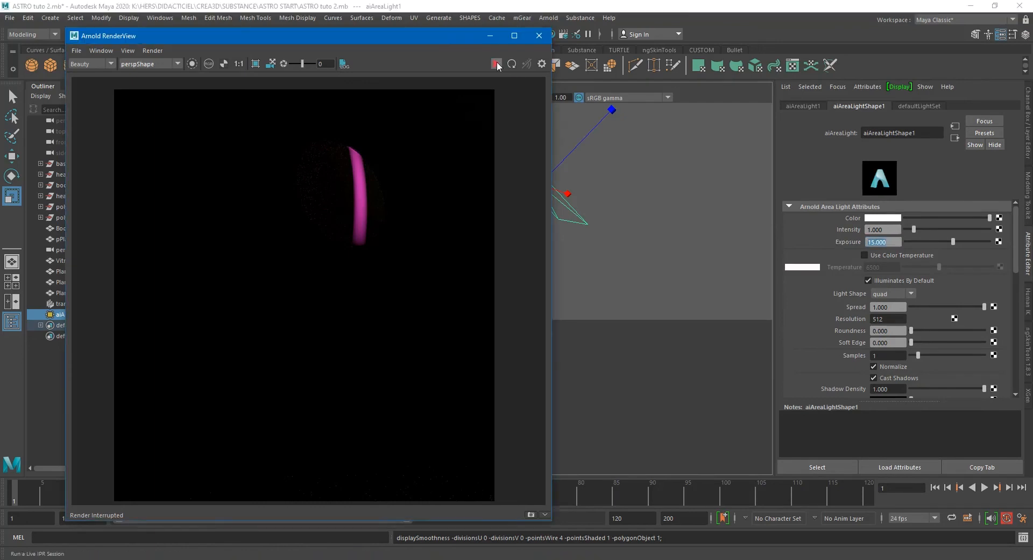
- Lower the area light's exposure to about 10.2, stop the live render and move the render window down
drag(947, 241, 942, 243)
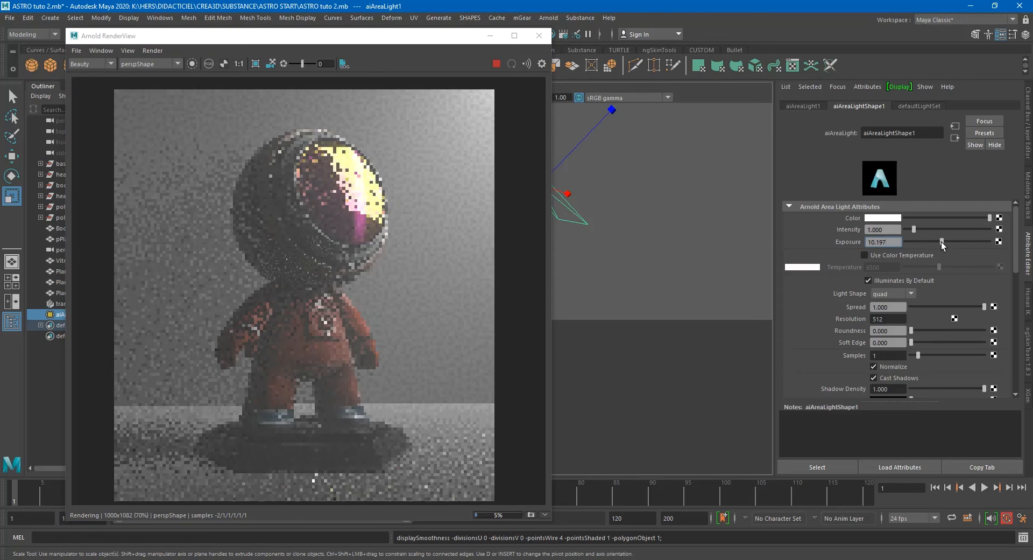
click(496, 63)
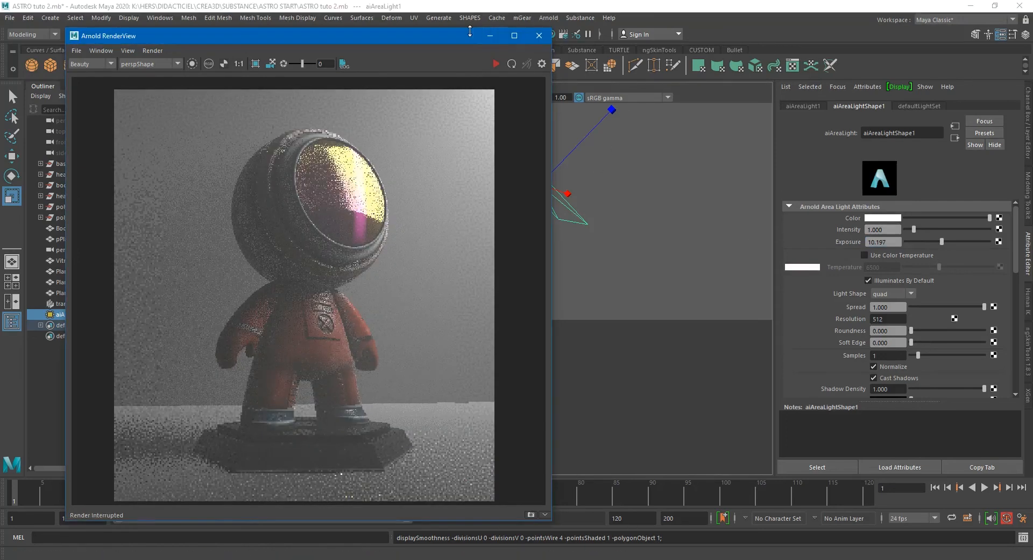
drag(459, 39, 441, 79)
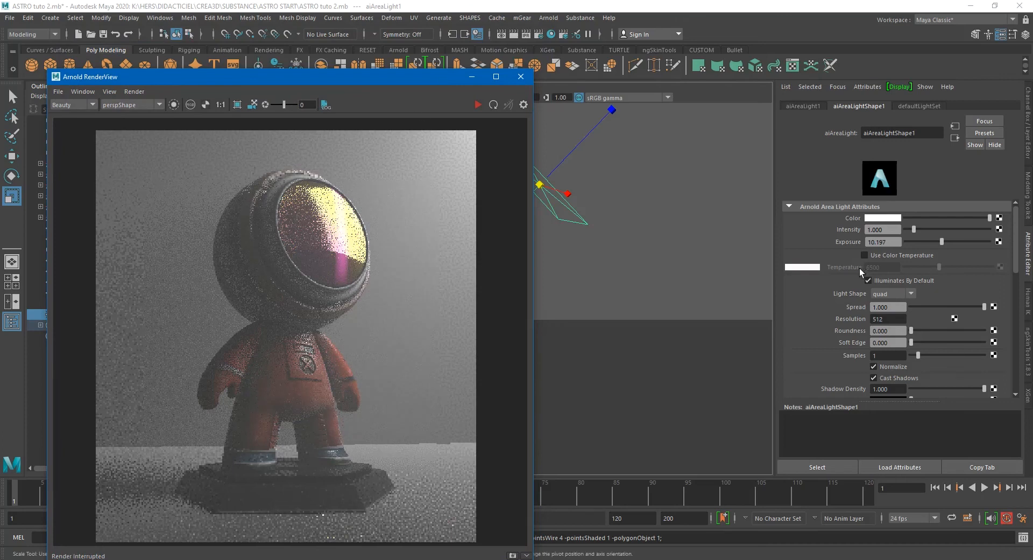
- Set the area light's volume visibility to 0 and check the effect with a live render run
scroll(887, 307, down, 3)
scroll(889, 311, down, 3)
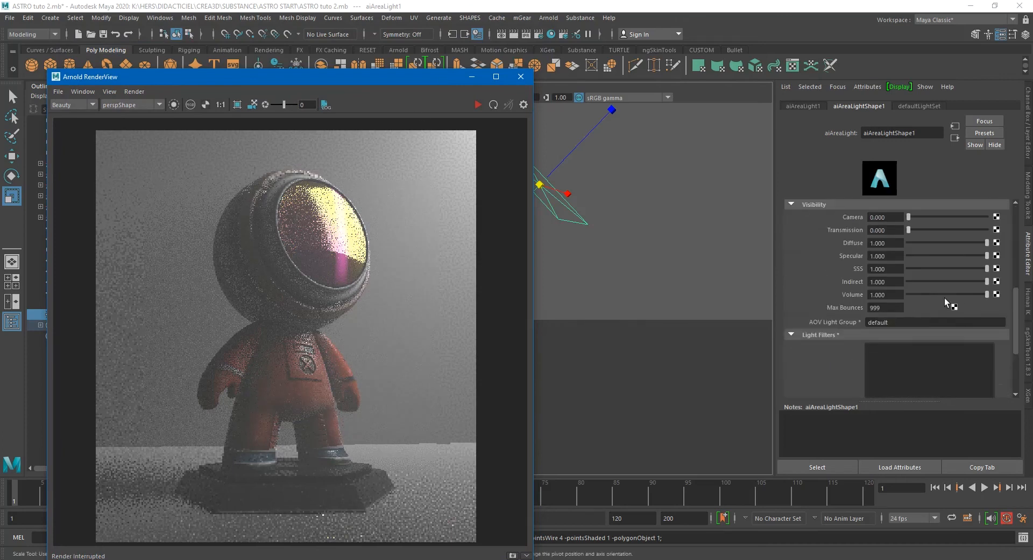
drag(970, 293, 842, 293)
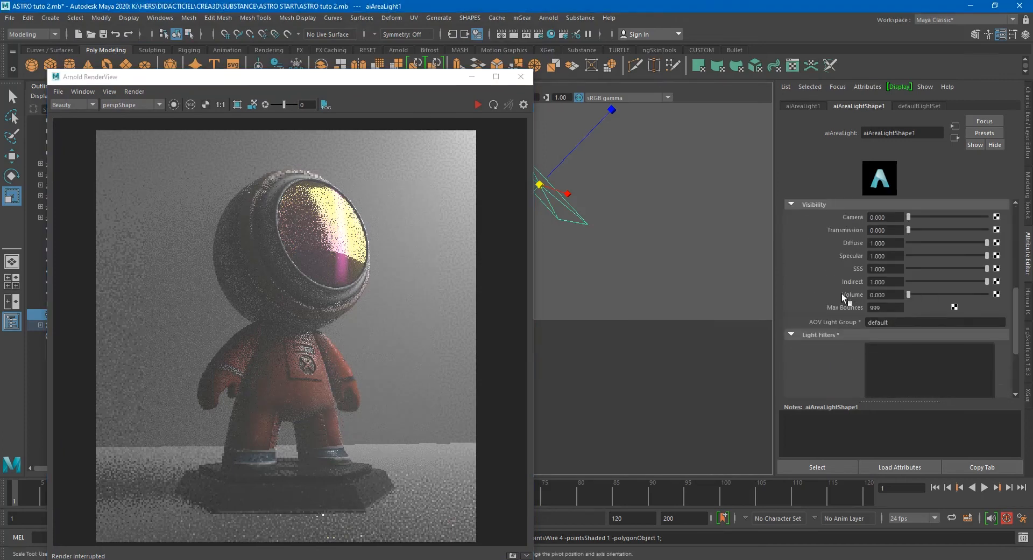
click(478, 105)
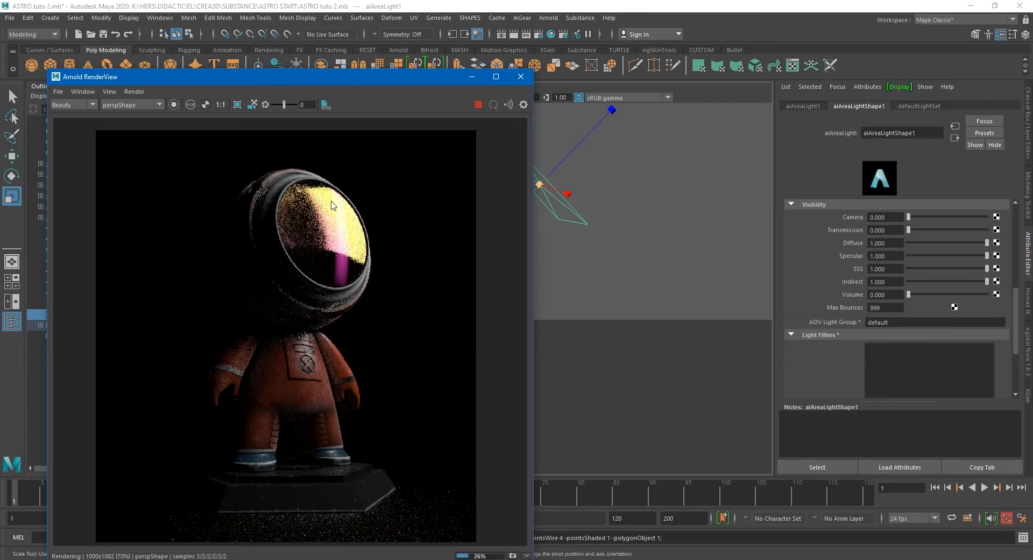
click(470, 105)
- Move the render window aside, then select the helmet's Vitre1 visor and frame it in the viewport
drag(402, 75, 247, 97)
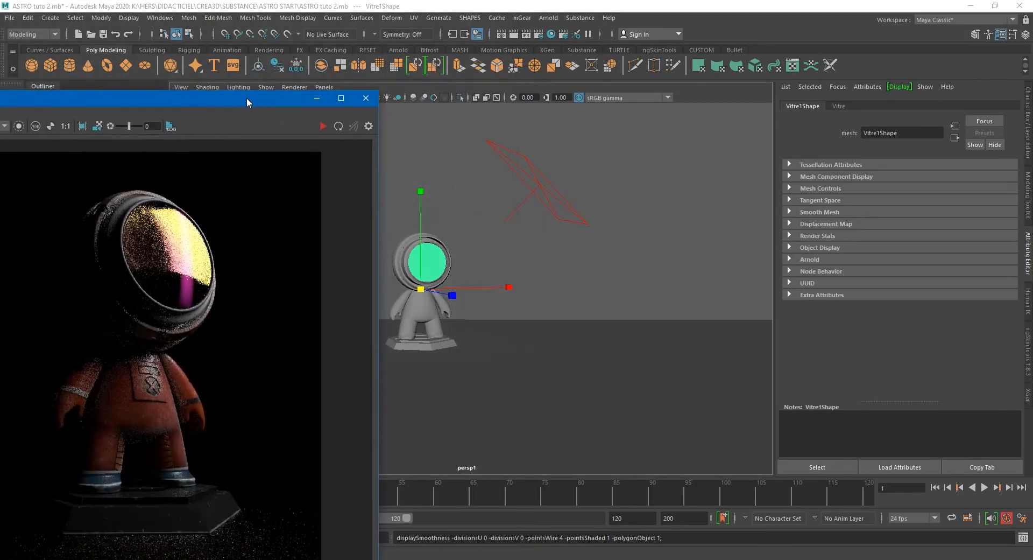
scroll(506, 274, up, 5)
key(f)
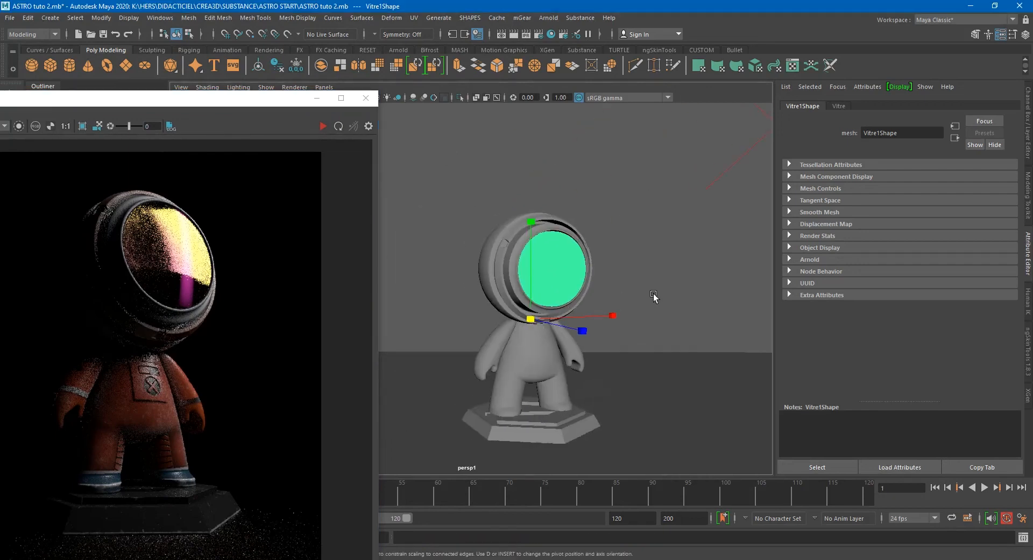
scroll(592, 258, up, 2)
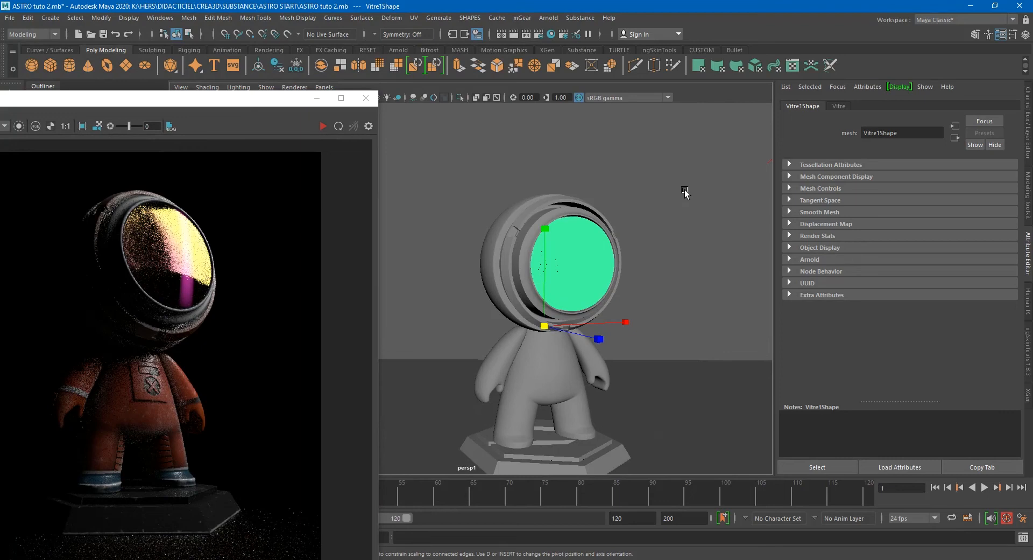
- Unlink the Vitre1 visor from aiAreaLight1 with light-centric light linking
click(159, 17)
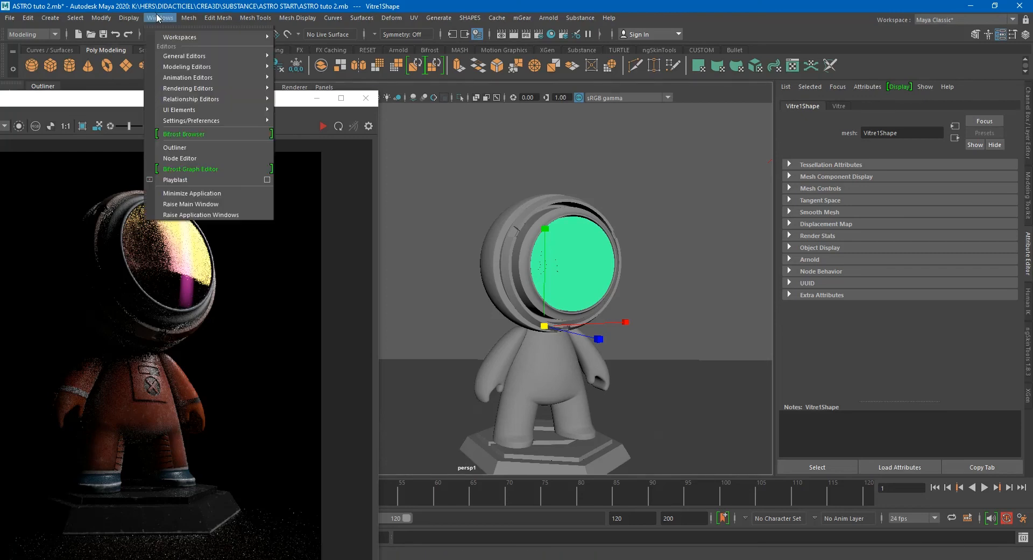
mouse_move(200, 92)
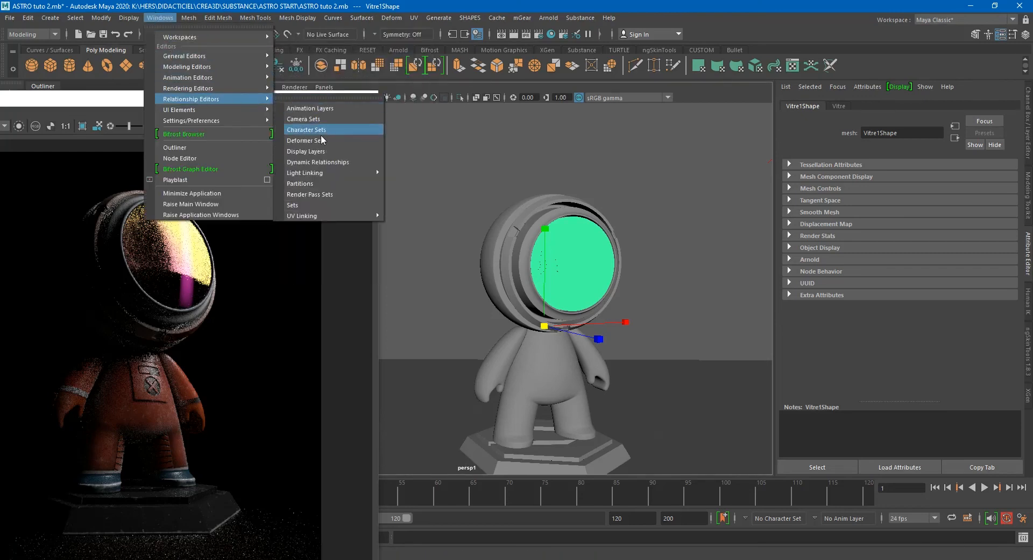
mouse_move(311, 172)
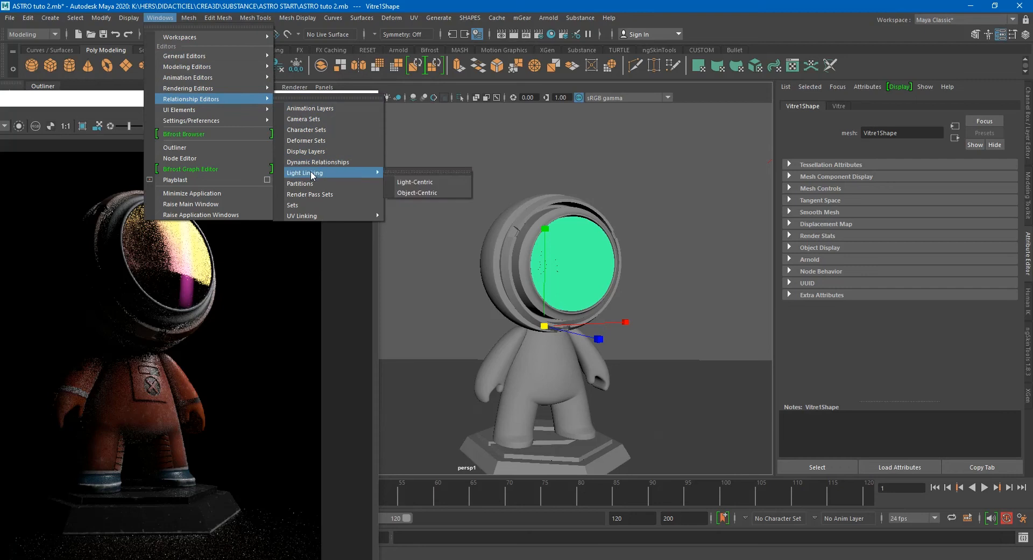
click(420, 185)
click(65, 151)
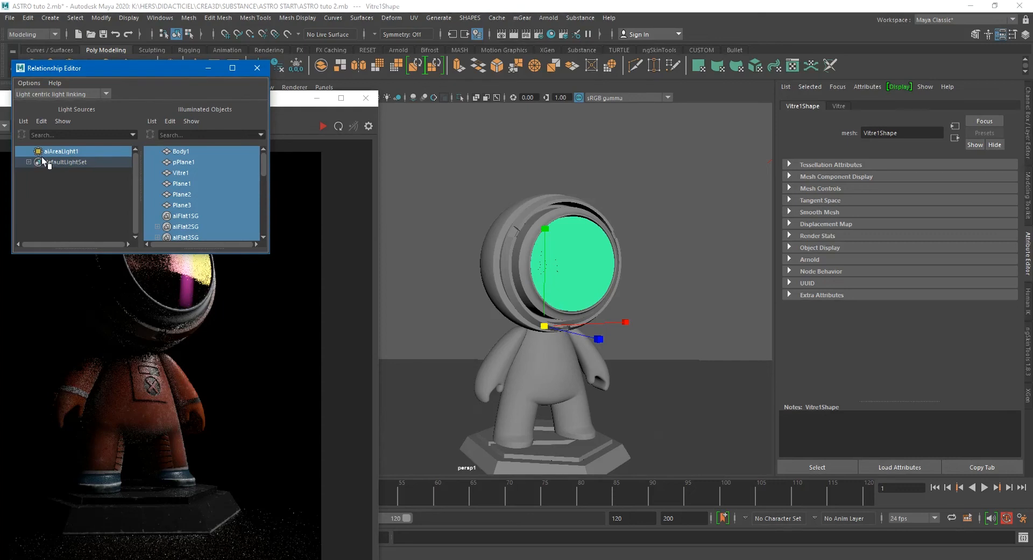
click(185, 172)
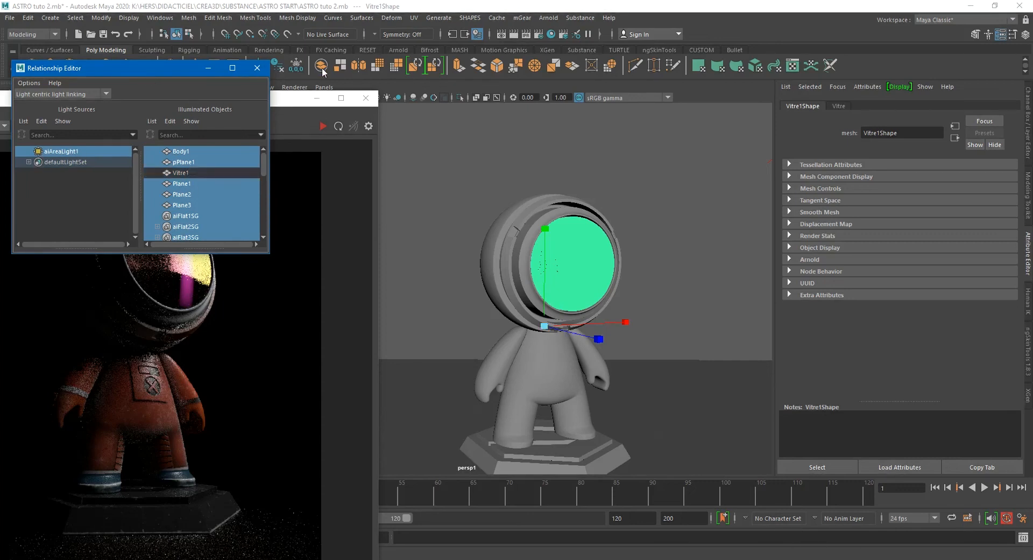
- Restart the live render to check the unlinked visor, relink Vitre1 to aiAreaLight1 and close the Relationship Editor
drag(173, 72, 588, 71)
click(319, 128)
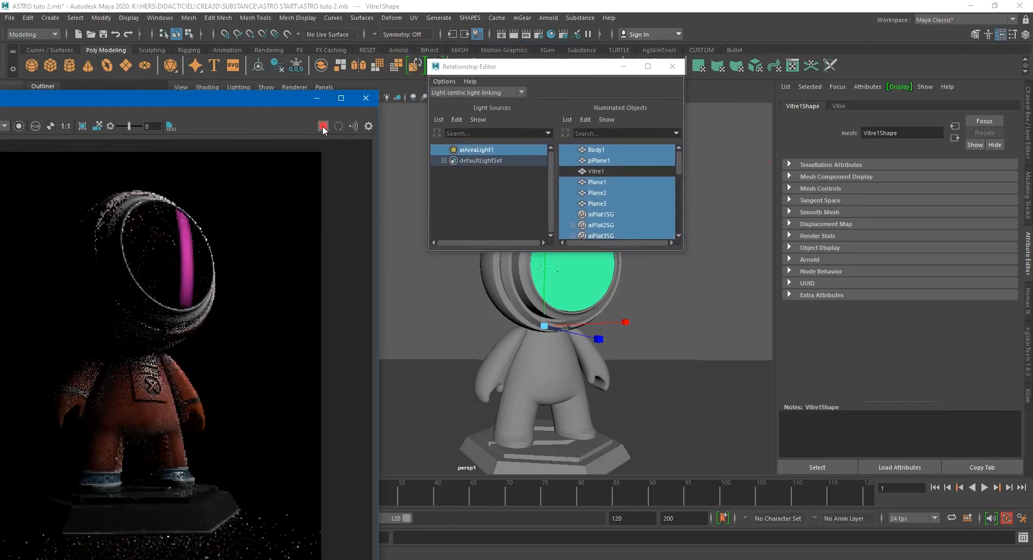
click(595, 172)
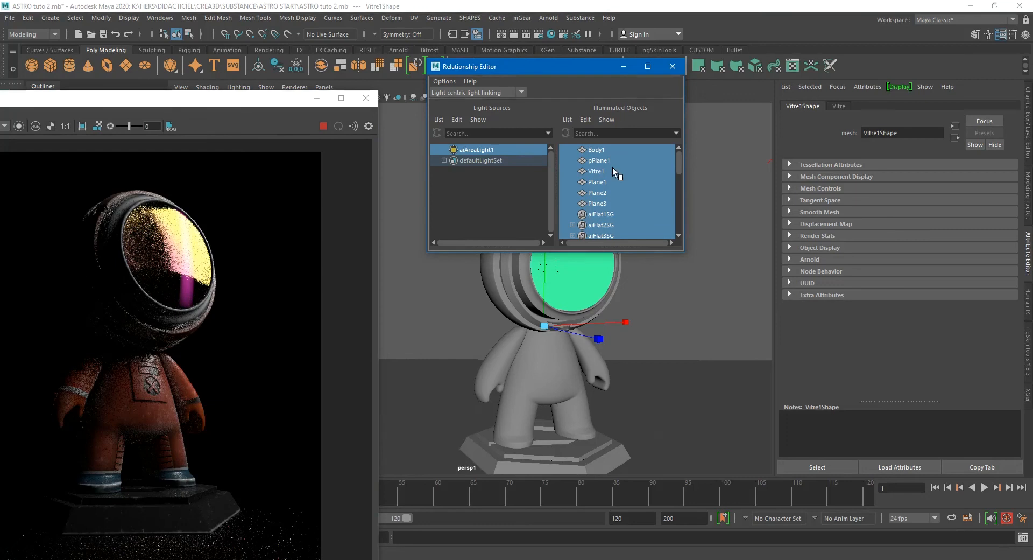
click(672, 67)
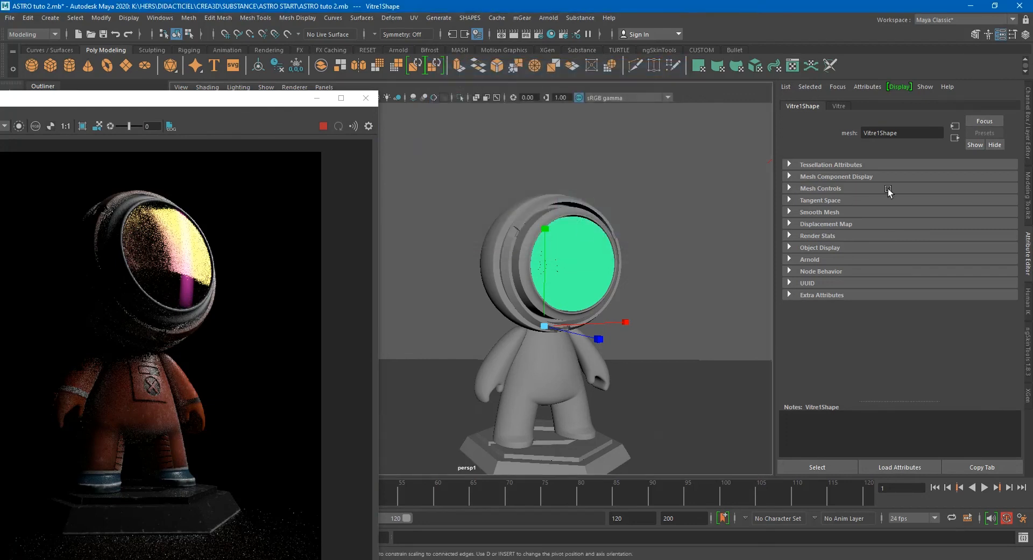
- Examine the Vitre material's specular and transmission settings, especially IOR and scatter anisotropy
click(841, 106)
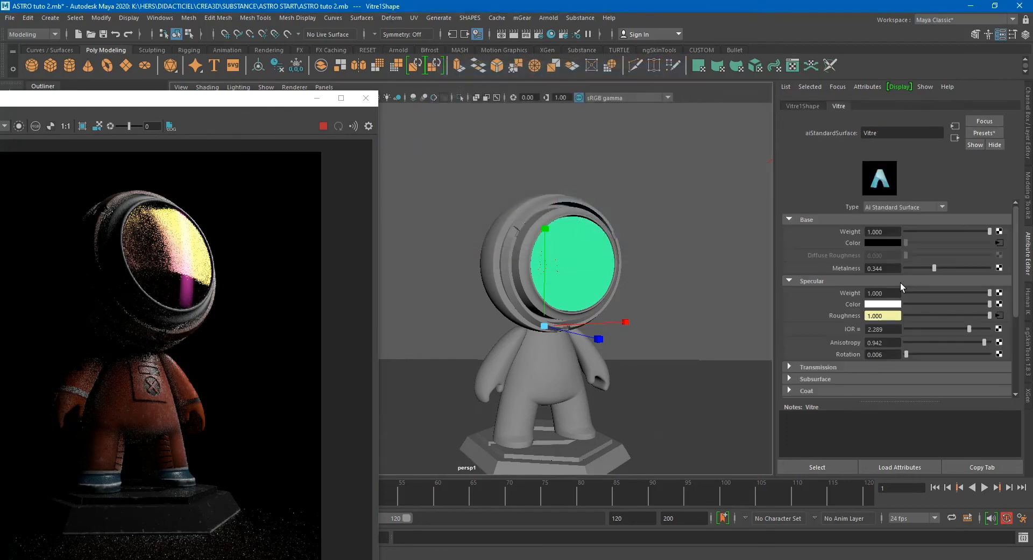
click(815, 367)
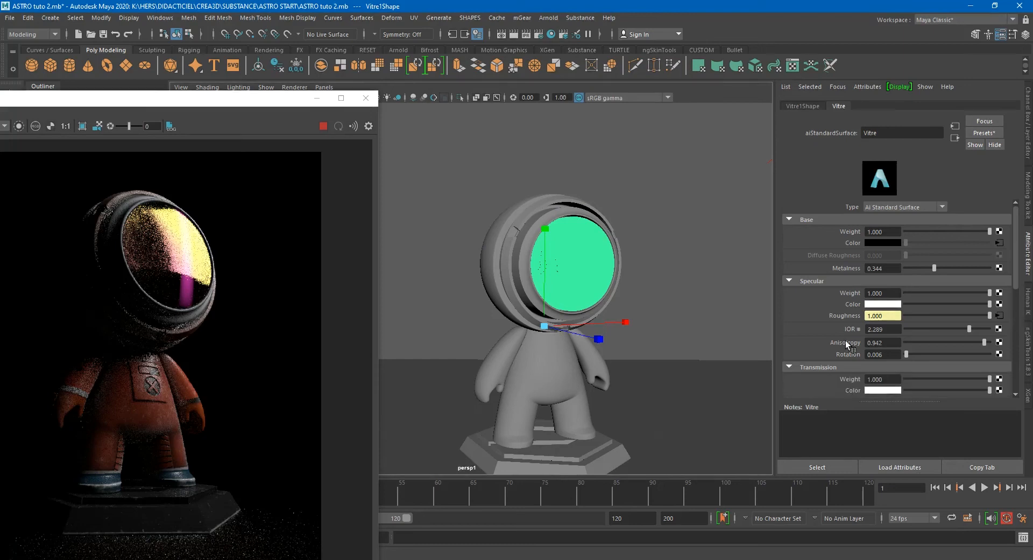
scroll(848, 338, down, 3)
scroll(848, 338, down, 1)
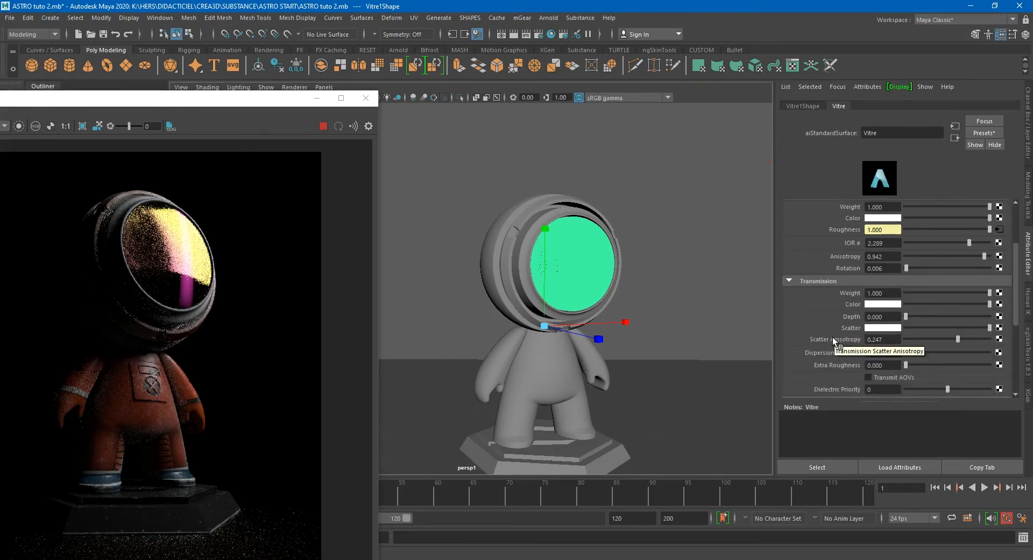
click(887, 244)
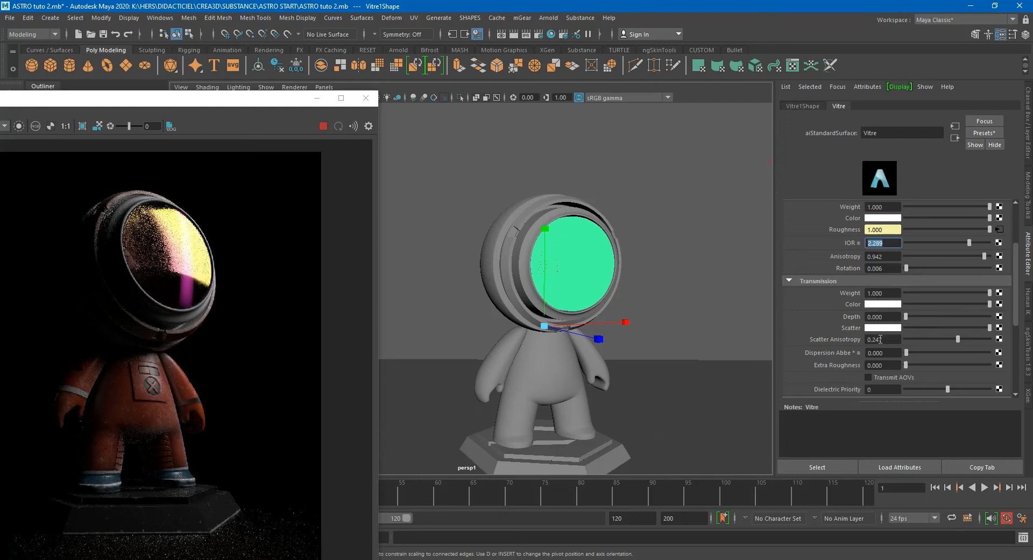
click(880, 340)
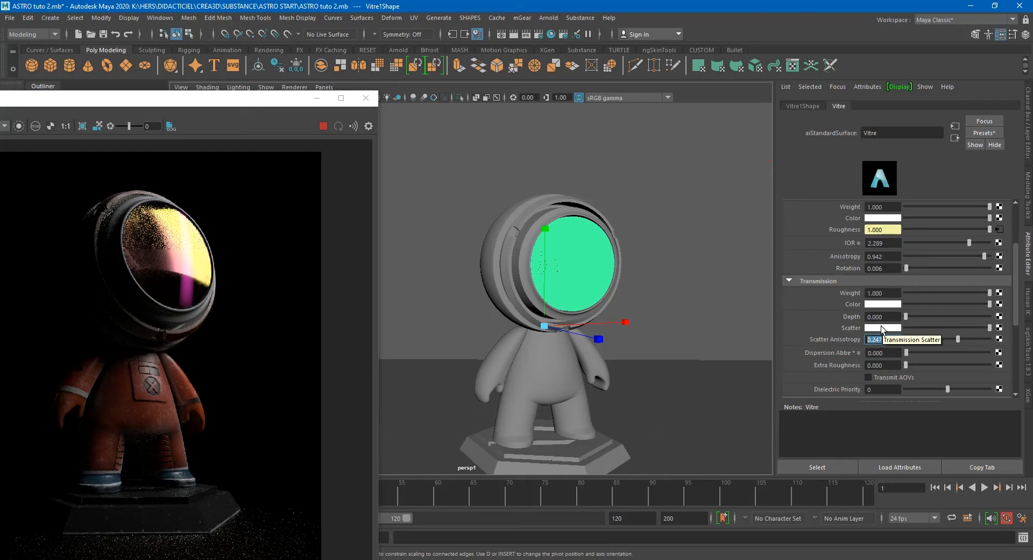
- Stop and close the render view, then show aiAreaLightShape1 in the Light Editor and shrink its window
click(324, 125)
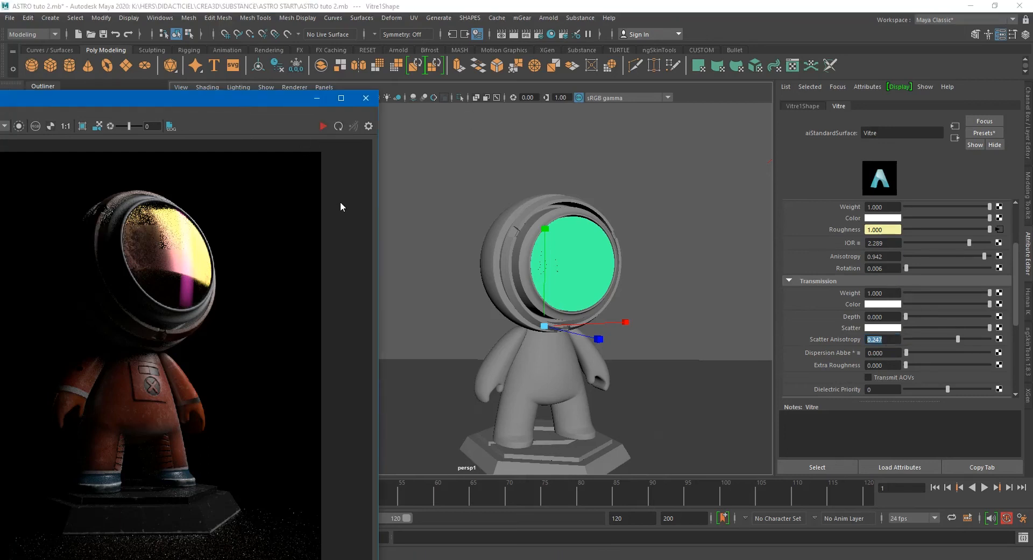
click(366, 98)
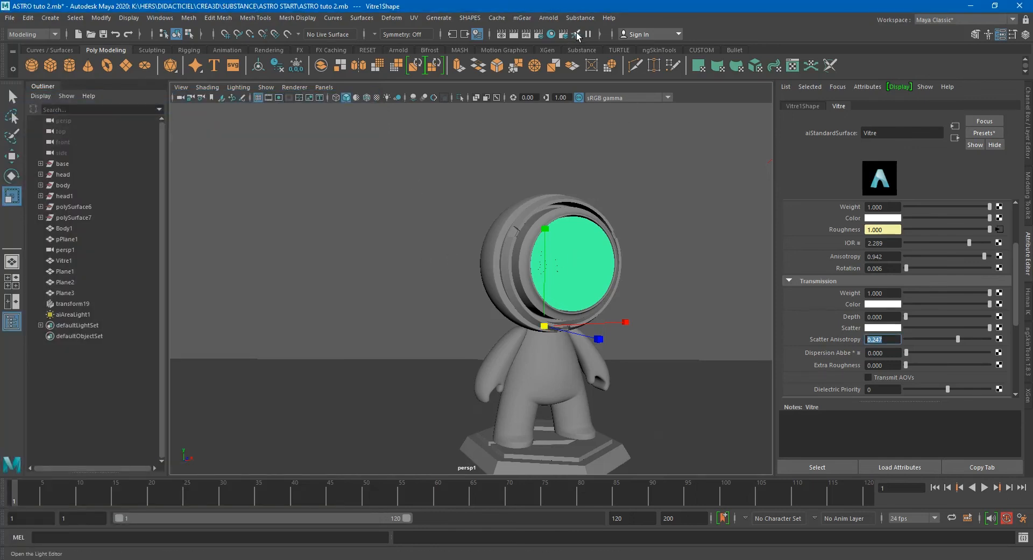
click(576, 34)
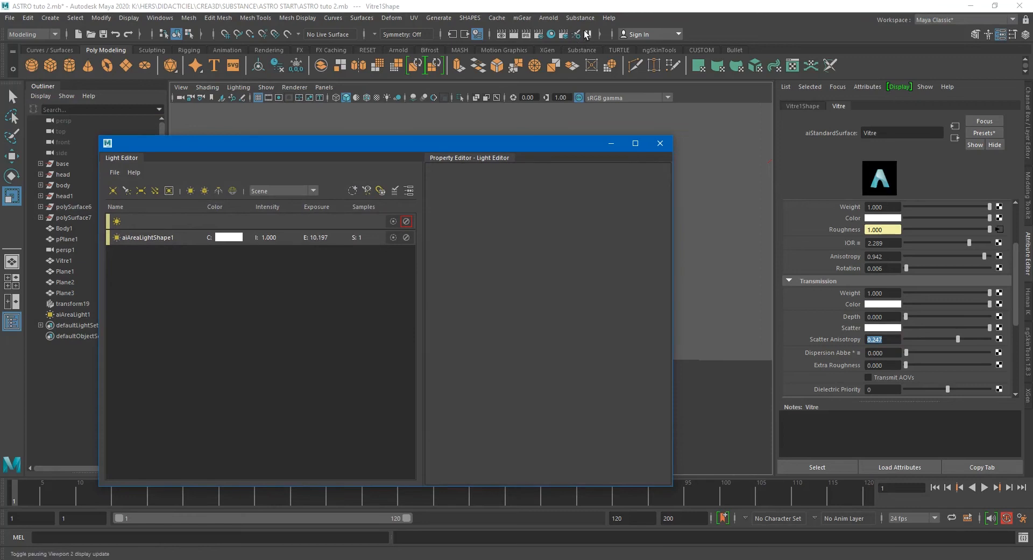
click(161, 239)
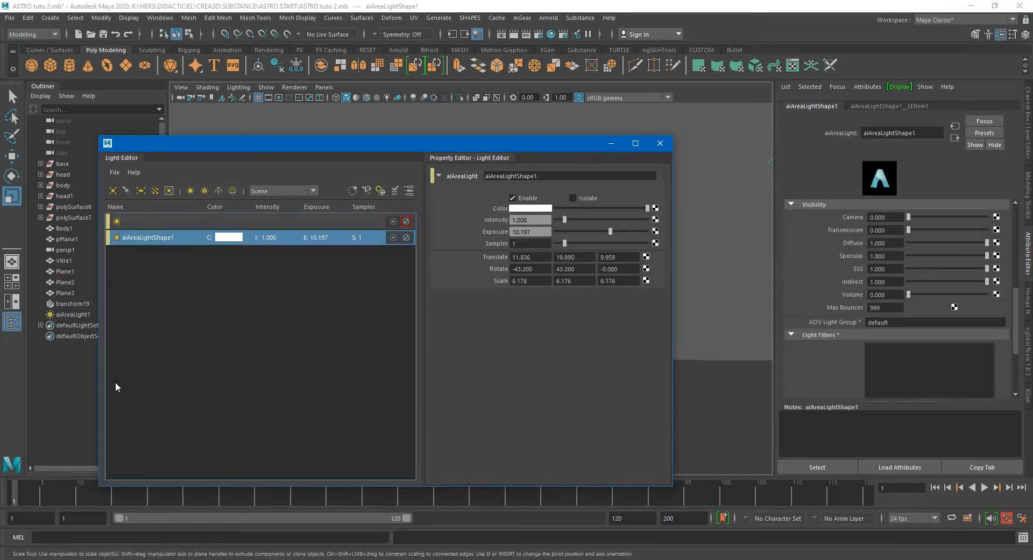
drag(673, 485, 497, 465)
- Change the area light's color to a light salmon orange in the Light Editor
click(334, 237)
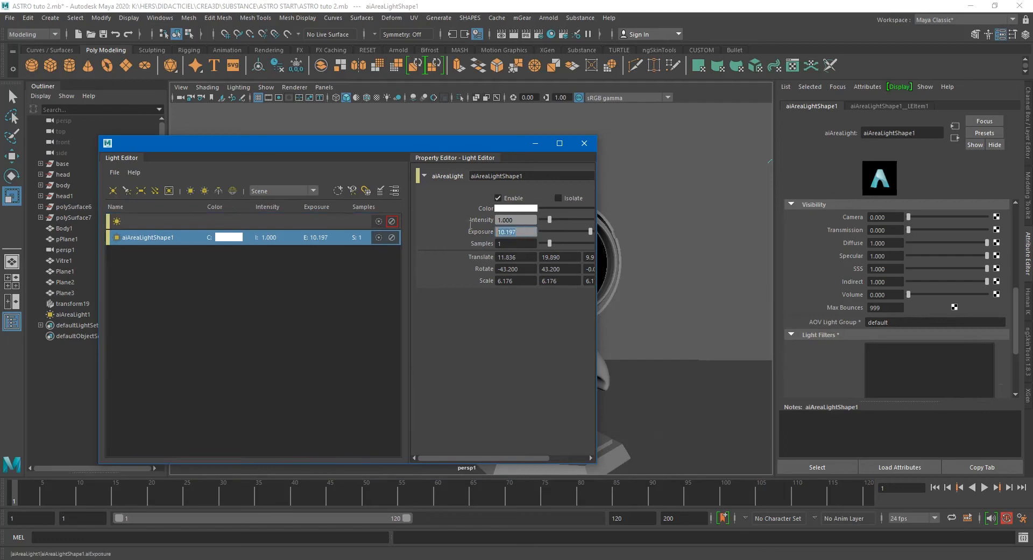
click(515, 208)
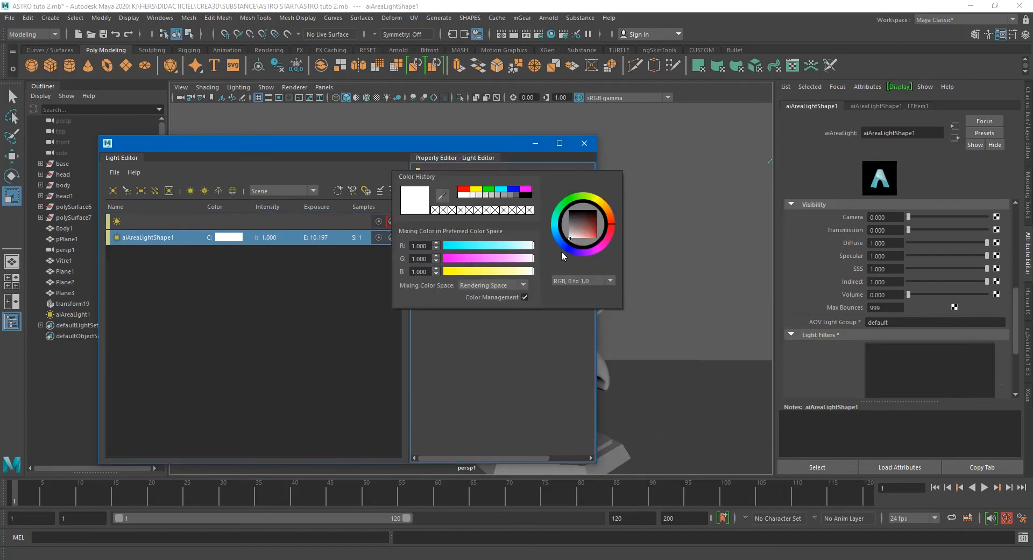
drag(612, 221, 591, 241)
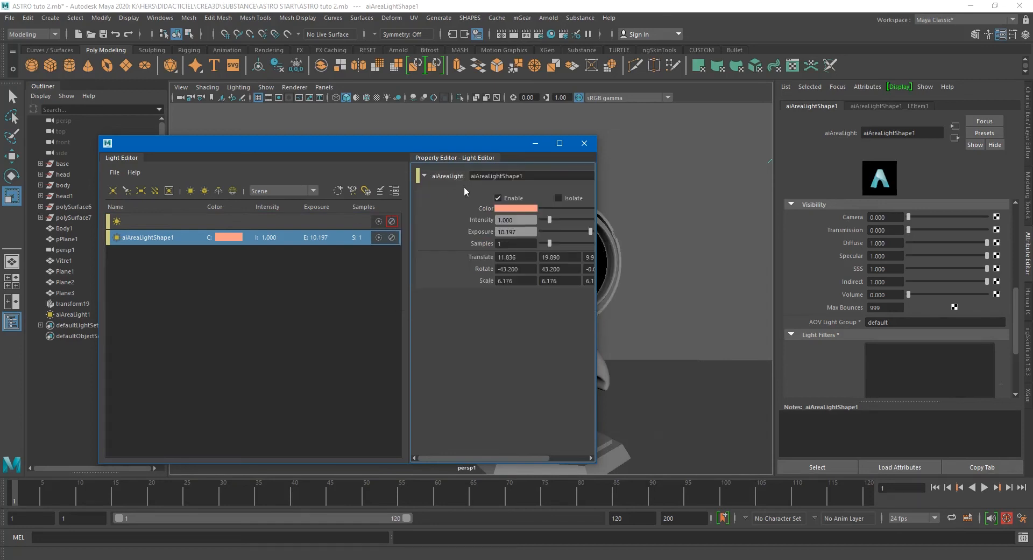
- Move the Light Editor aside and run the Arnold render view over it to check the tinted light
drag(438, 144, 242, 113)
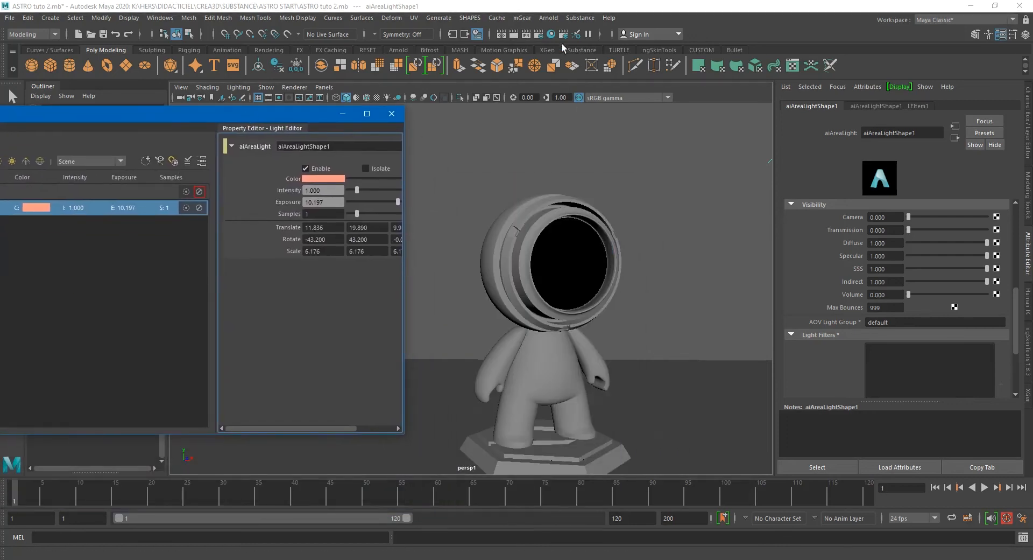
click(550, 19)
click(560, 37)
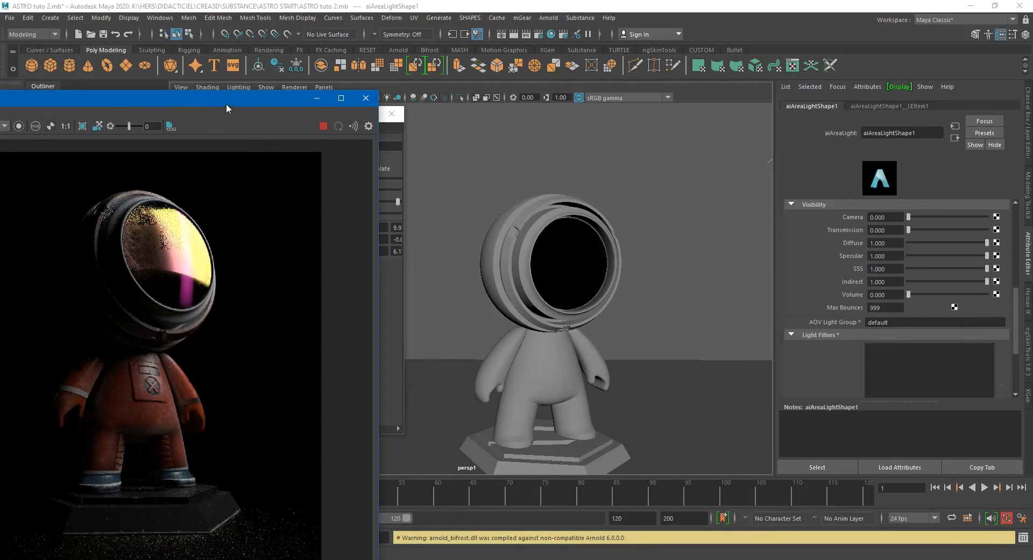
drag(256, 95, 435, 85)
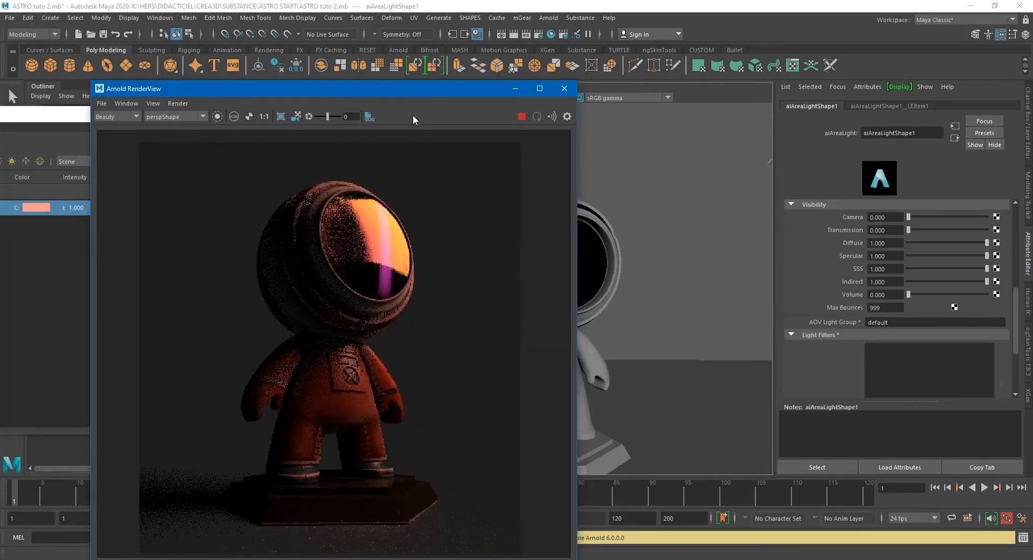
- Stop the render, select the ground plane pPlane1 and look through its connected nodes
click(521, 116)
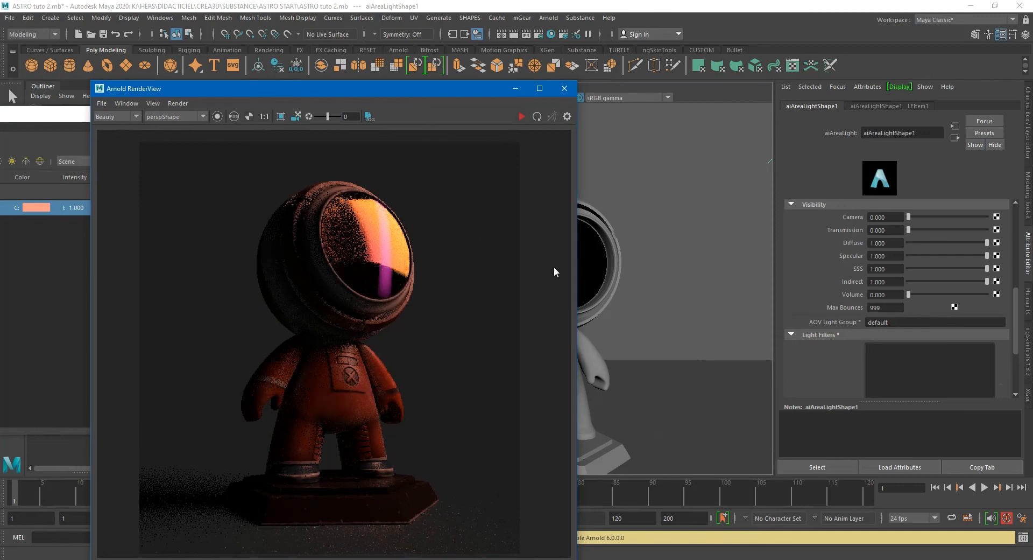
click(687, 379)
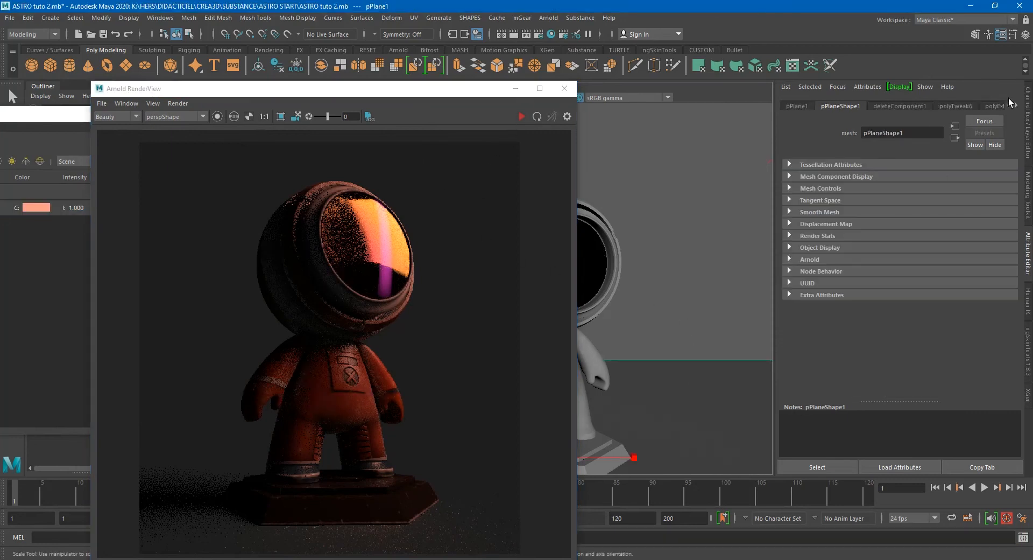
click(1018, 106)
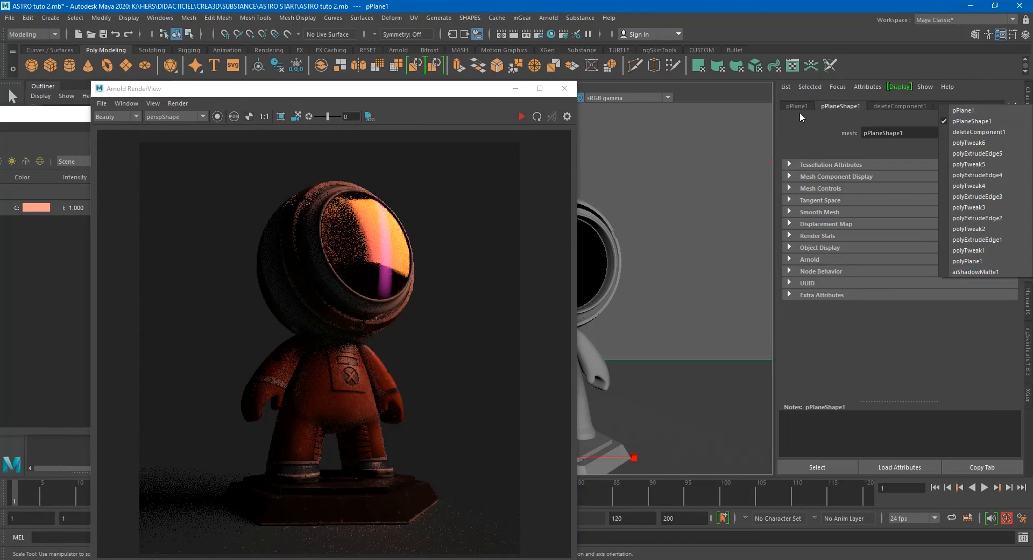
click(610, 5)
- Inspect the aiRaySwitch1 background shader from the Environment section of the Arnold render settings
click(563, 34)
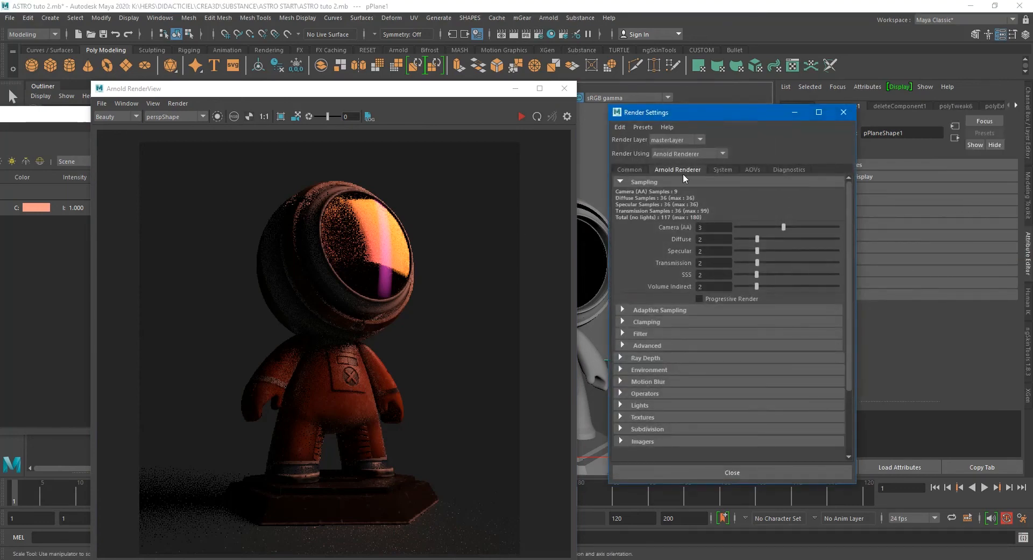
click(651, 370)
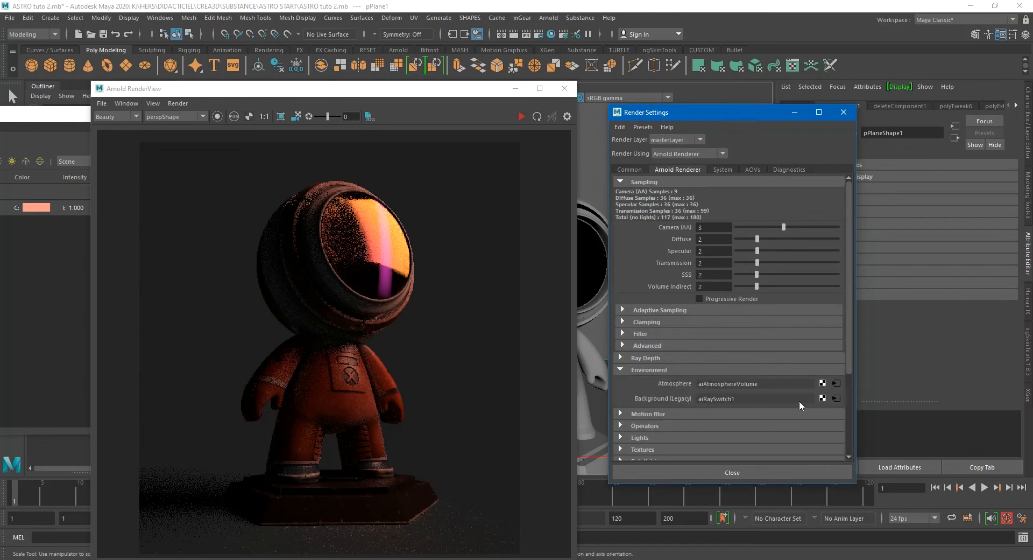
click(836, 398)
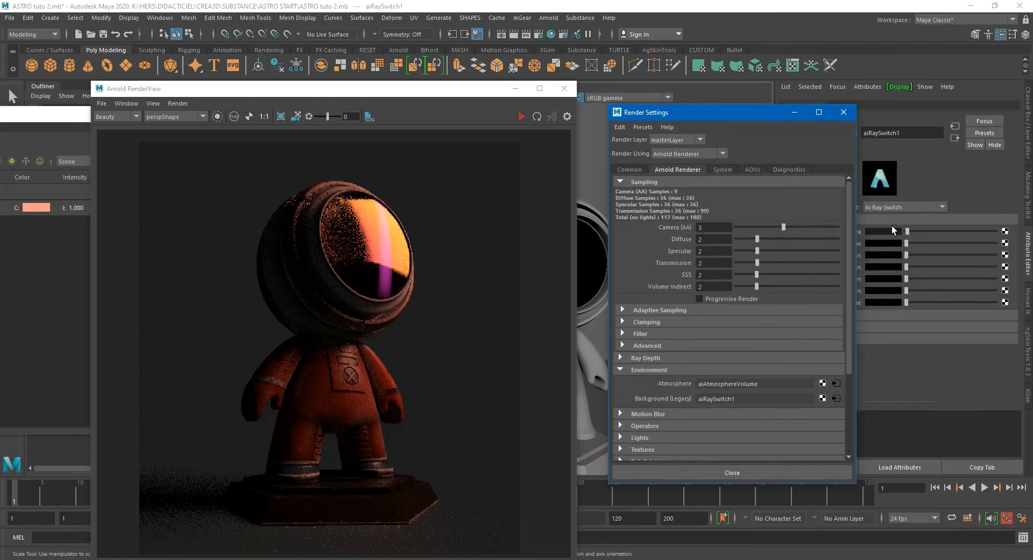
drag(764, 114, 732, 109)
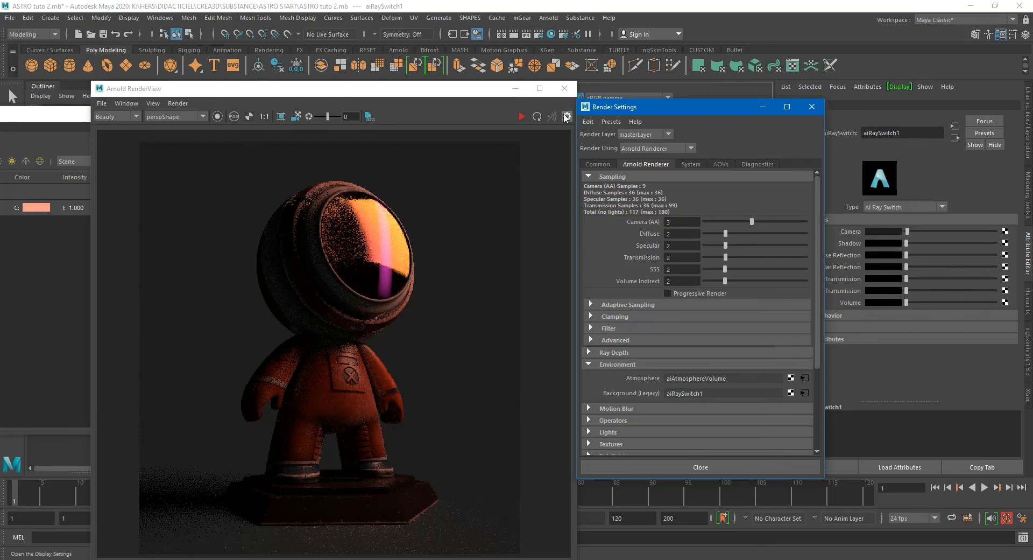
click(816, 111)
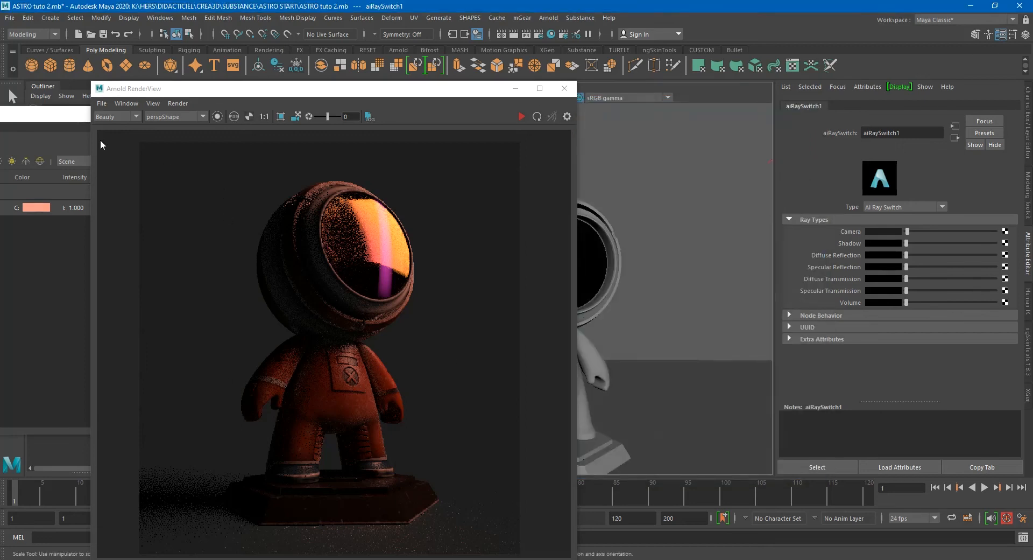
- Set aiAreaLightShape1's exposure to 11.481 in the Light Editor and restart the live render beside it
click(45, 113)
drag(45, 113, 641, 109)
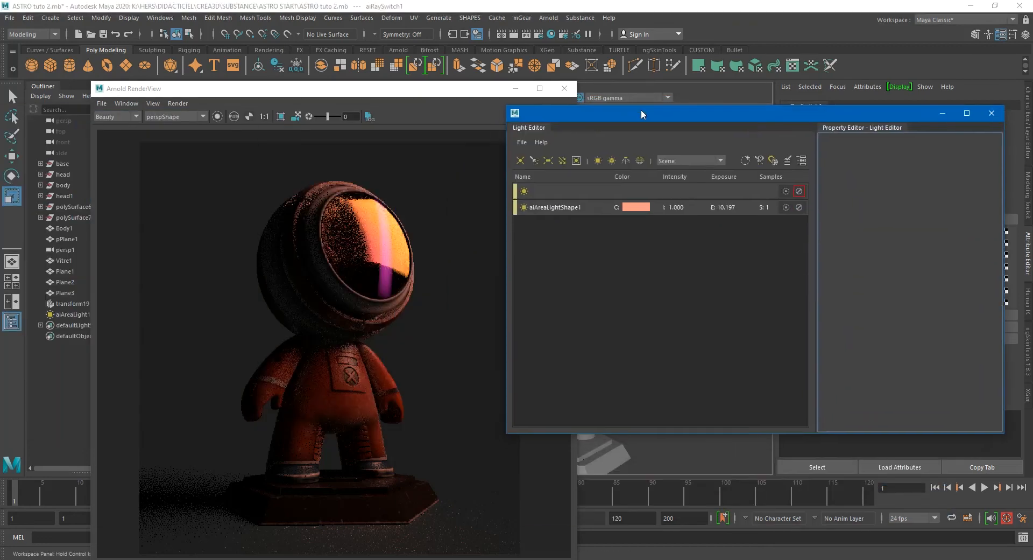
click(610, 205)
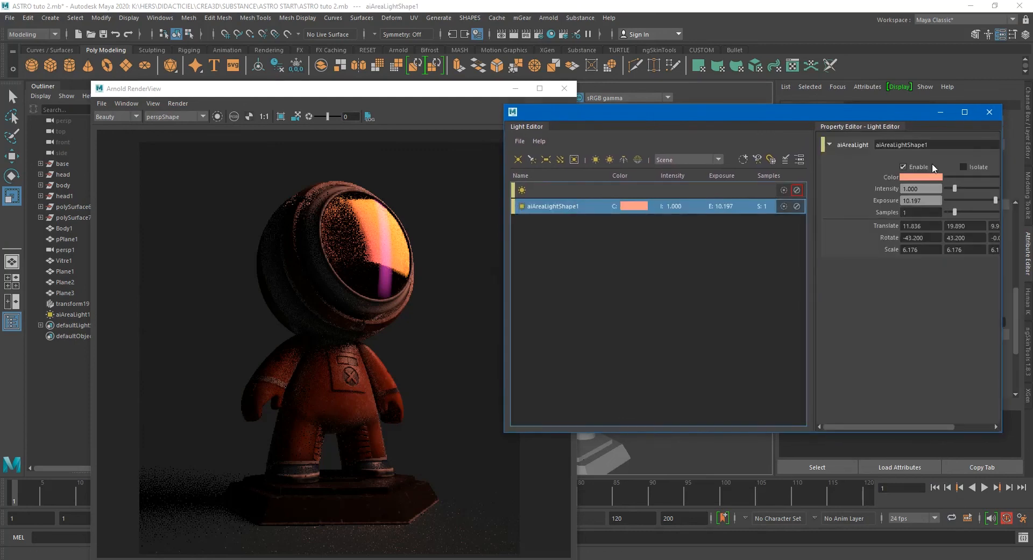
drag(992, 201, 1000, 200)
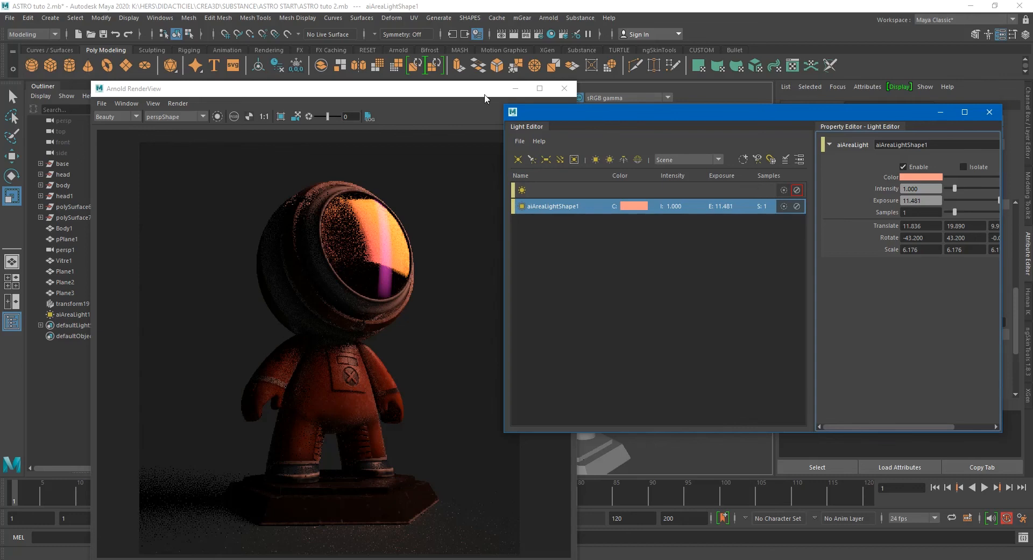
drag(439, 87, 371, 65)
click(452, 93)
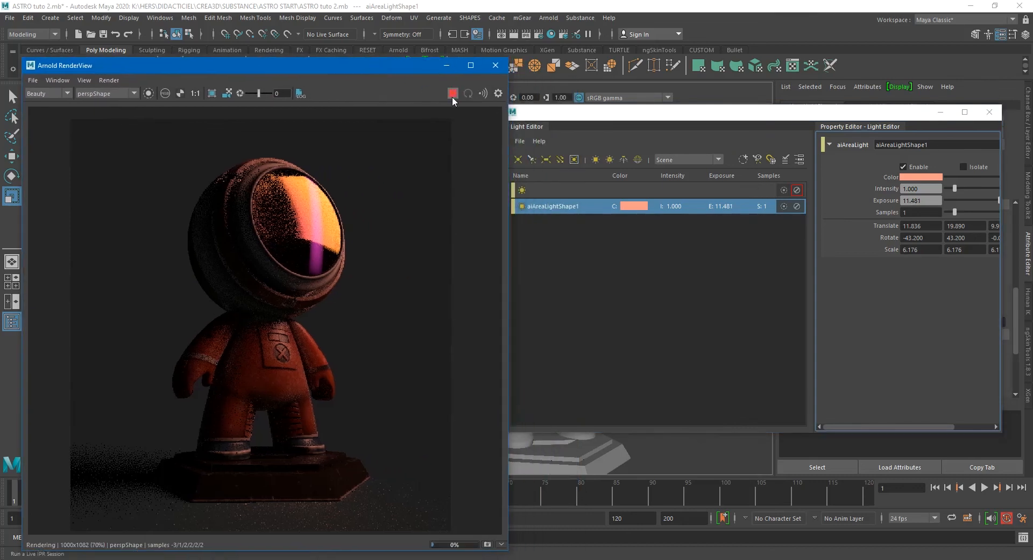
- Enlarge the Light Editor to show the full light properties and raise aiAreaLightShape1's exposure to 12.154
click(816, 118)
drag(816, 115, 690, 102)
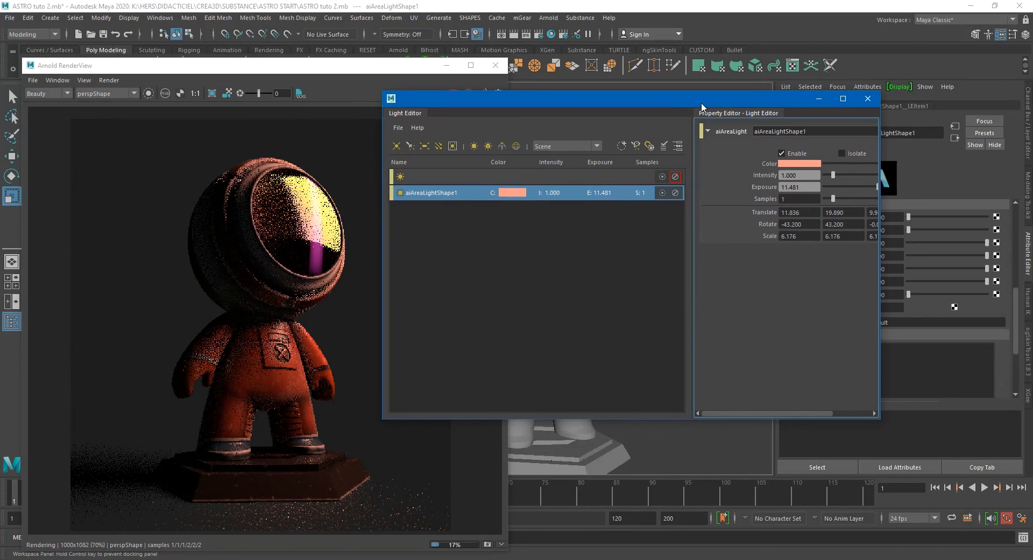
click(886, 422)
drag(883, 421, 912, 436)
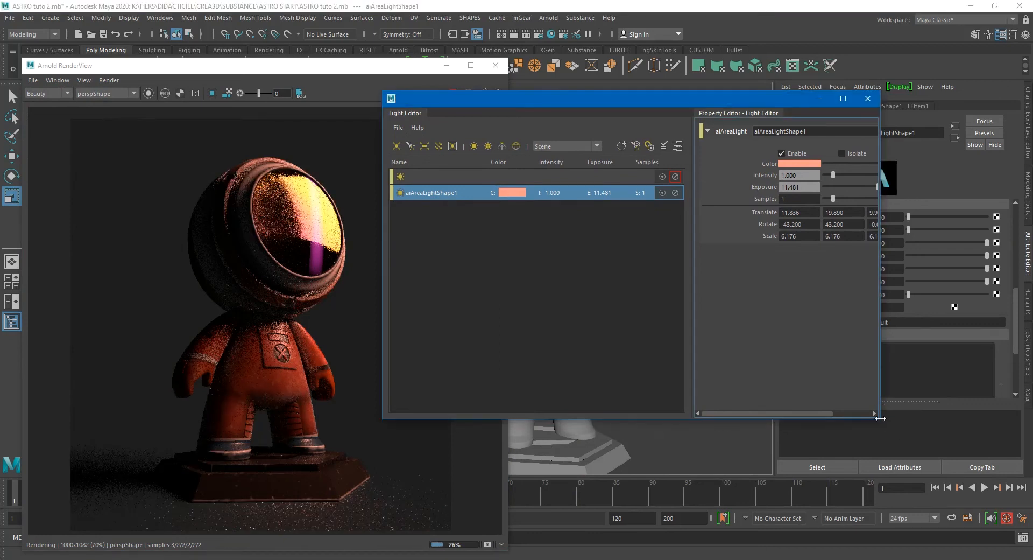
drag(881, 421, 934, 457)
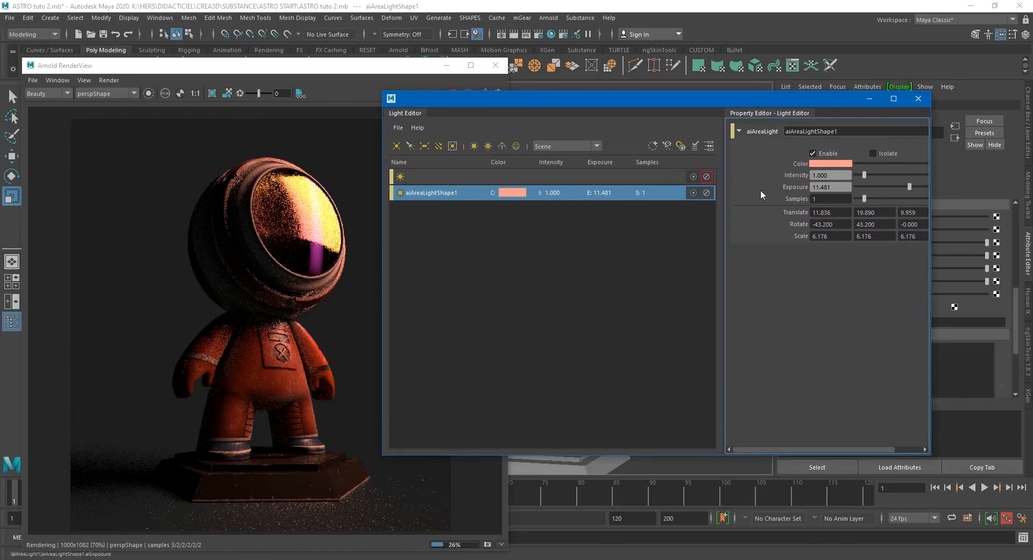
drag(725, 184, 694, 185)
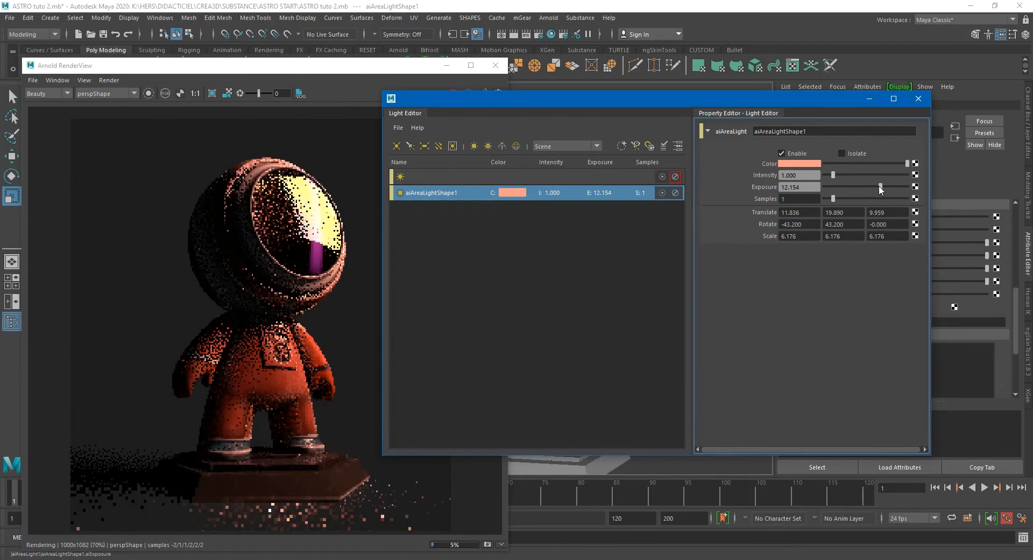
- Change aiAreaLightShape1's color to a saturated orange (RGB 0.710, 0.103, 0.014) and stop the render
click(810, 164)
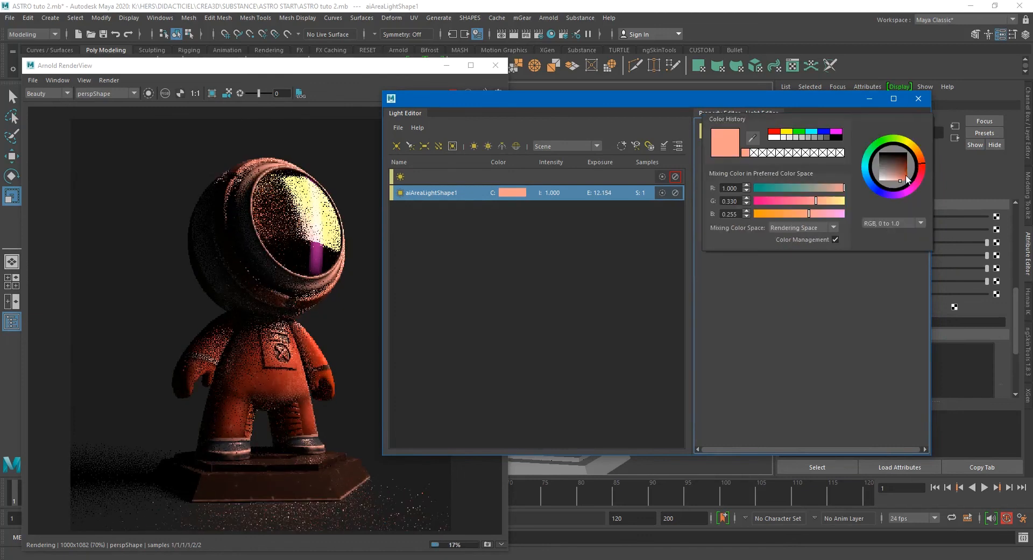
drag(921, 162, 907, 178)
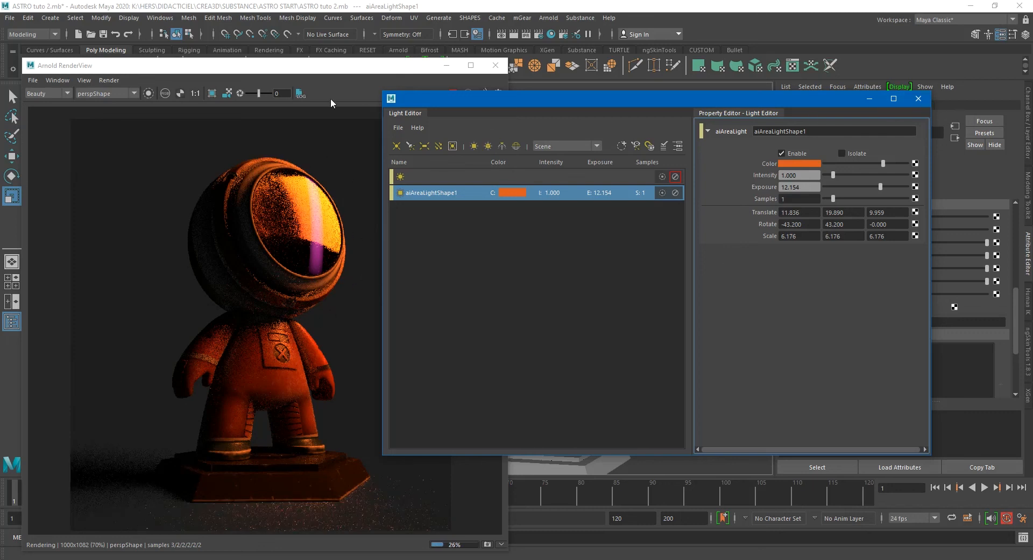
click(332, 69)
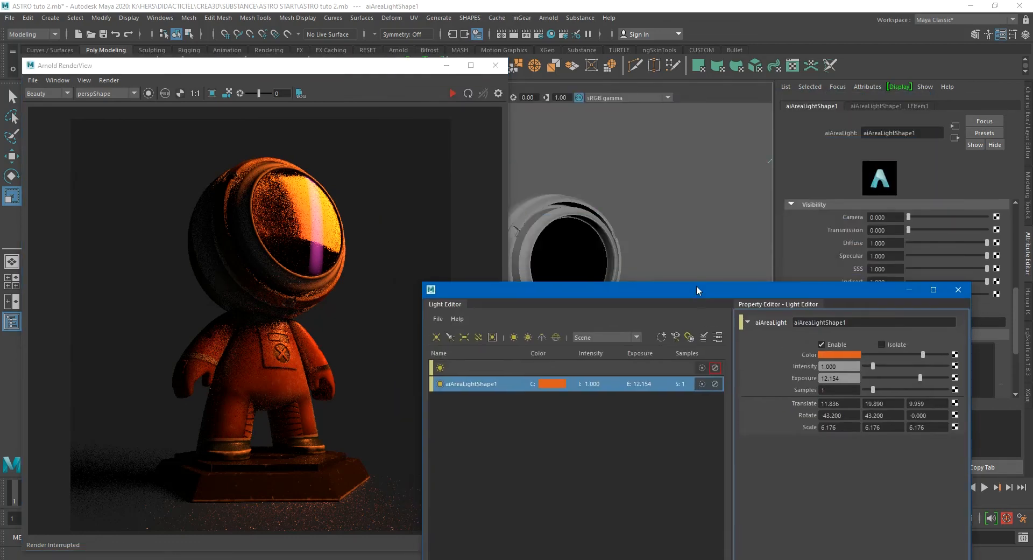
- Duplicate the orange area light and bring the Light Editor back up to show the copy
click(661, 210)
key(ctrl+d)
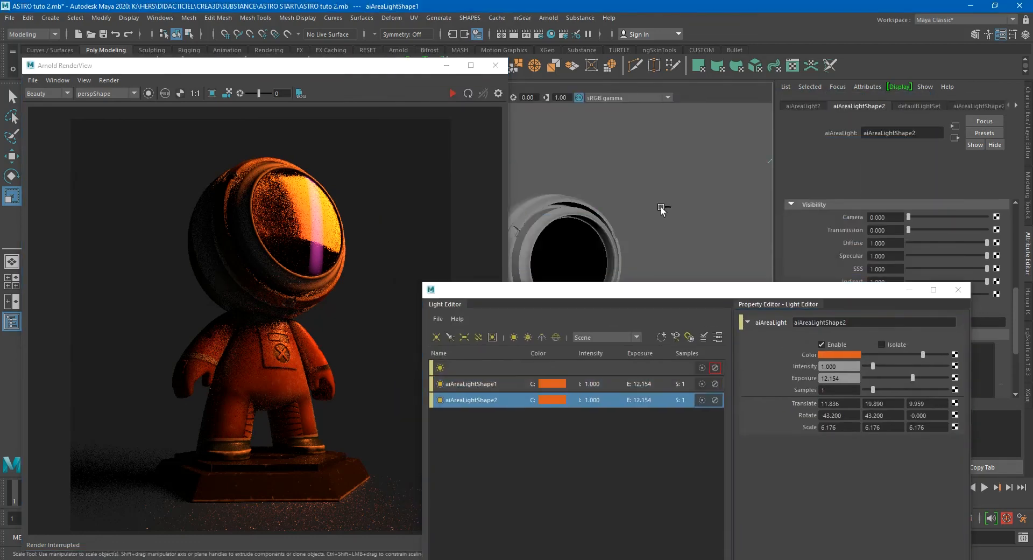
drag(762, 295, 744, 144)
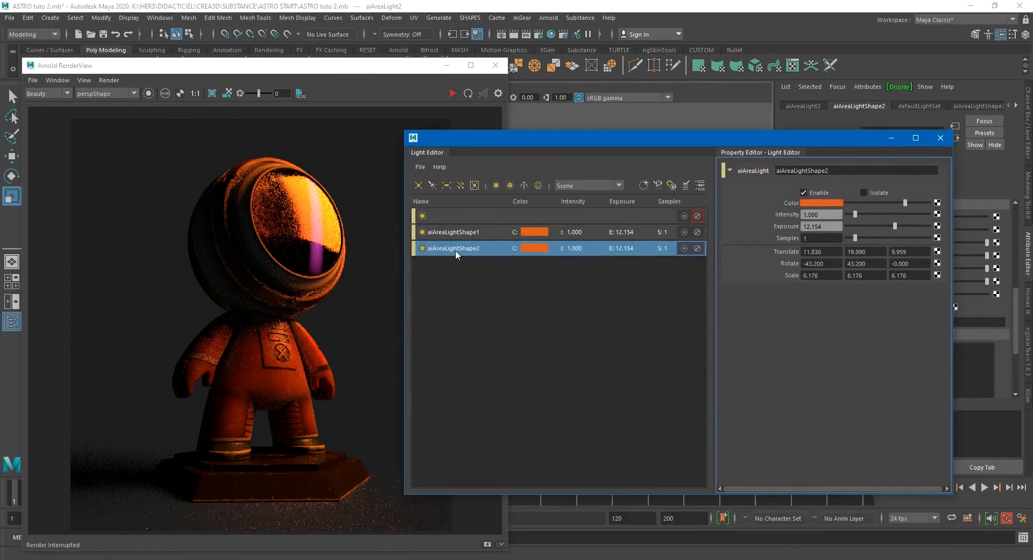
- Restart the live render and change aiAreaLightShape2's color to a pale pink
click(452, 93)
click(828, 196)
click(829, 203)
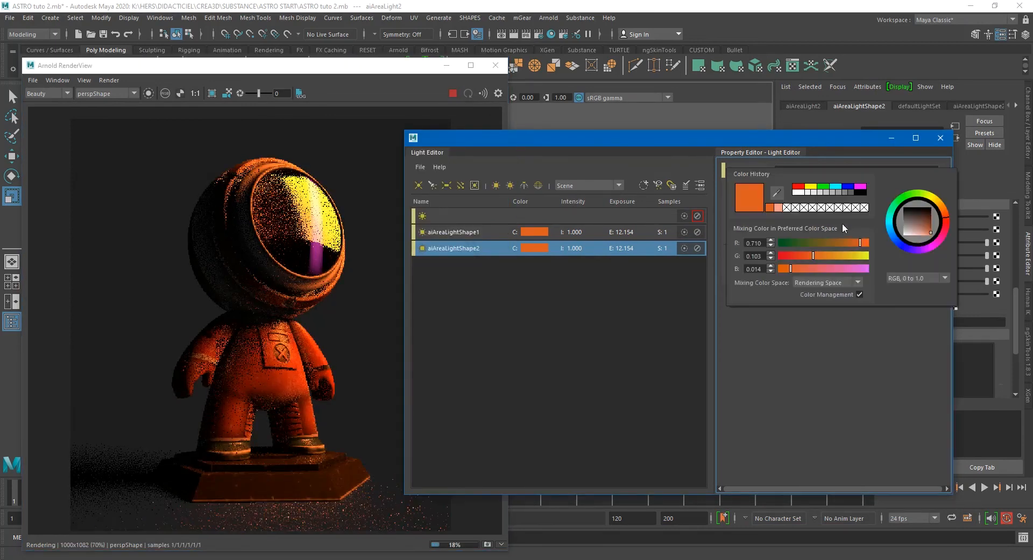
click(926, 233)
drag(926, 233, 919, 238)
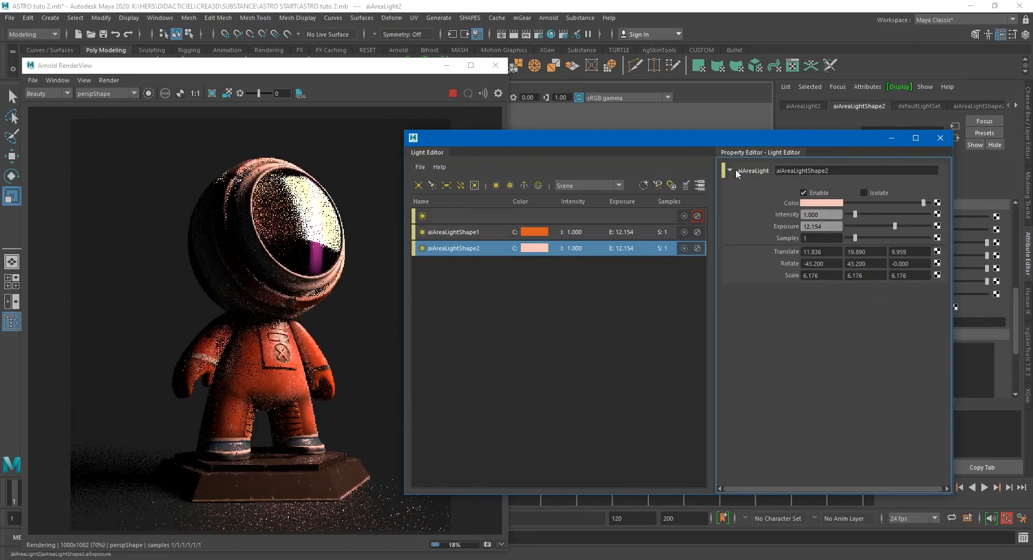
- Move the Light Editor out of the way and set aiAreaLightShape2's spread to 0.134
drag(673, 153, 526, 367)
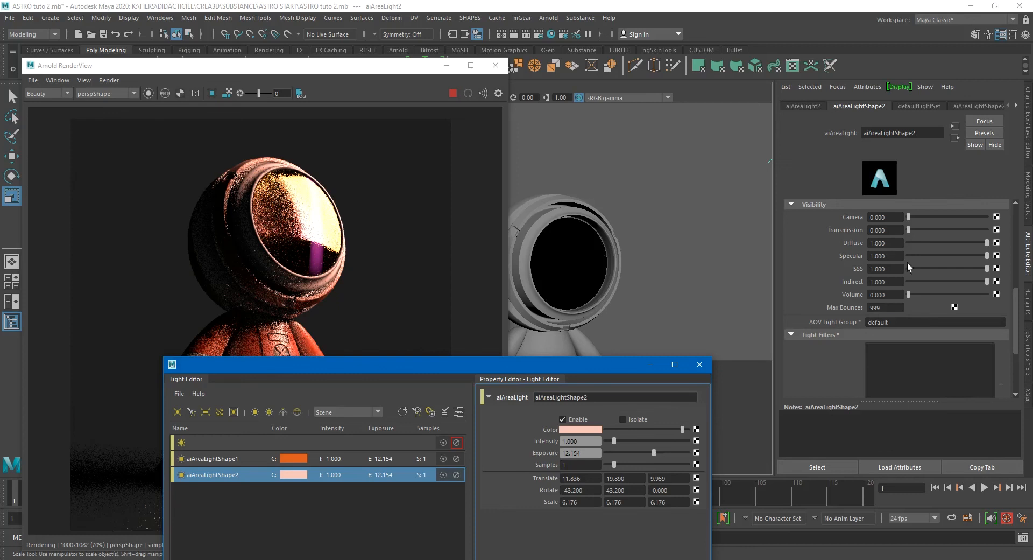
scroll(948, 264, up, 5)
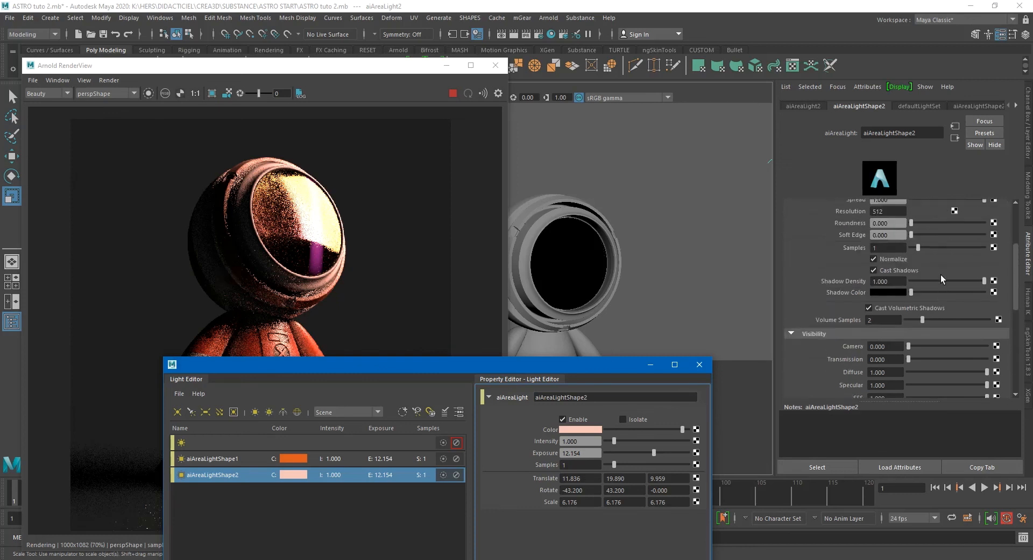
scroll(886, 246, up, 1)
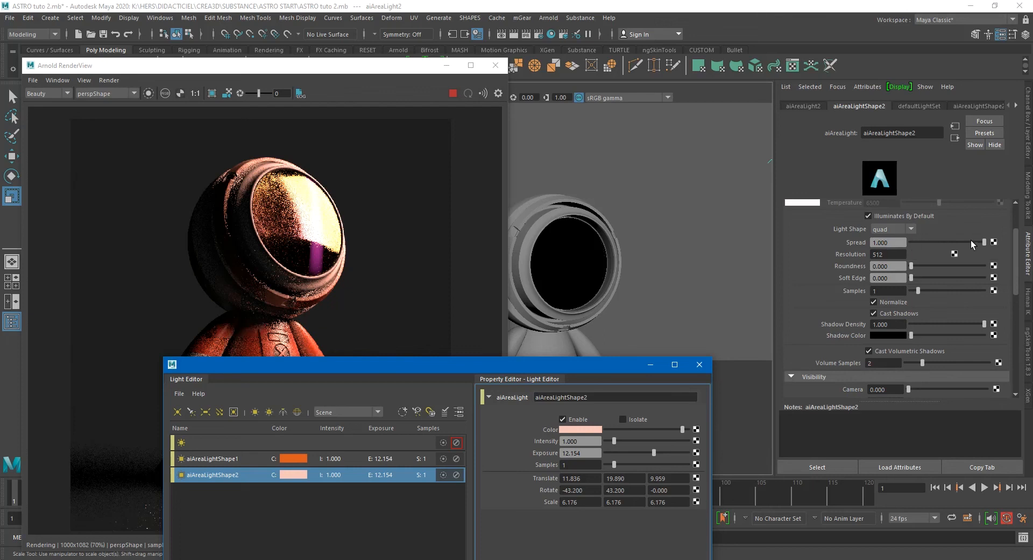
drag(973, 240, 922, 247)
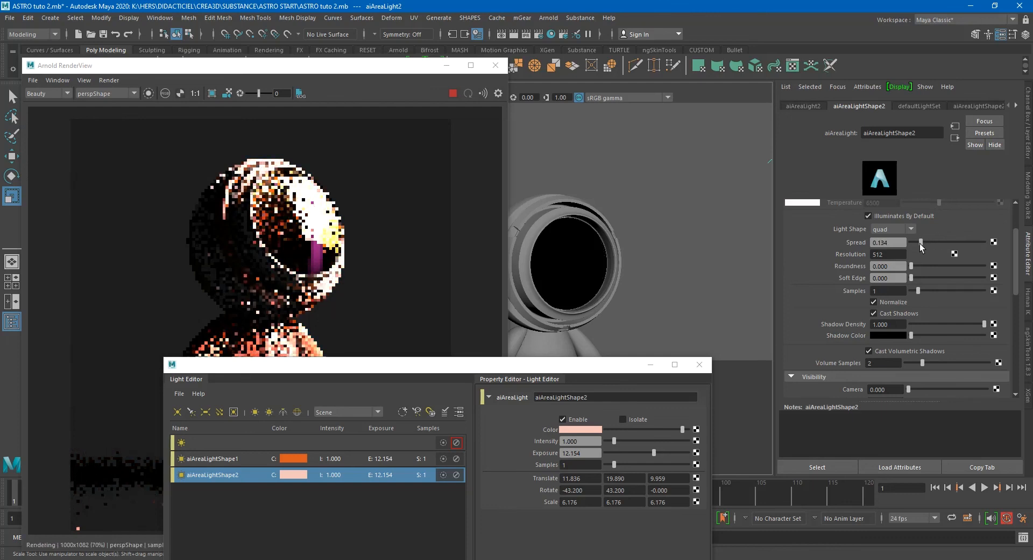
- Reduce aiAreaLightShape2's exposure to 9.368 and minimize the Light Editor to check the whole render
drag(428, 372, 484, 461)
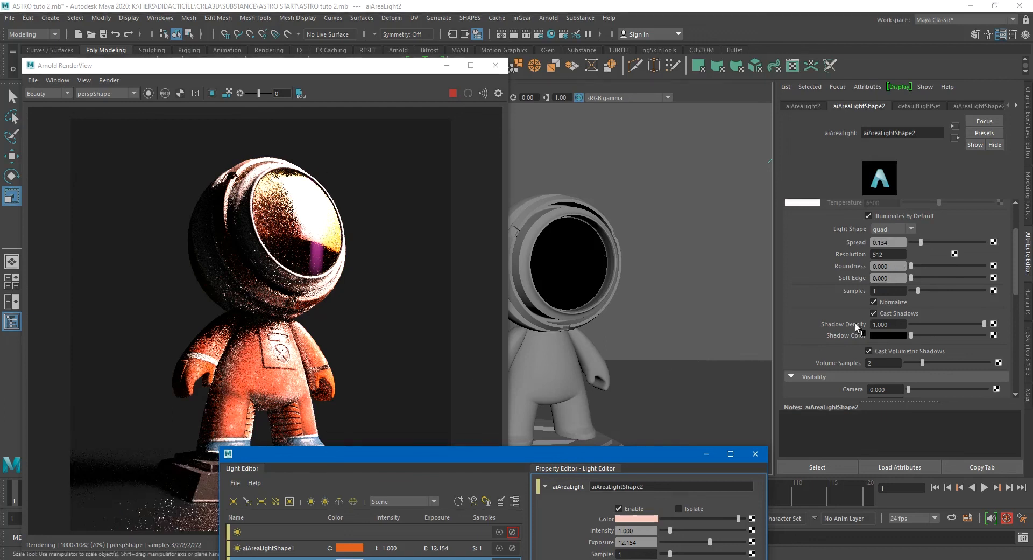
scroll(943, 240, up, 3)
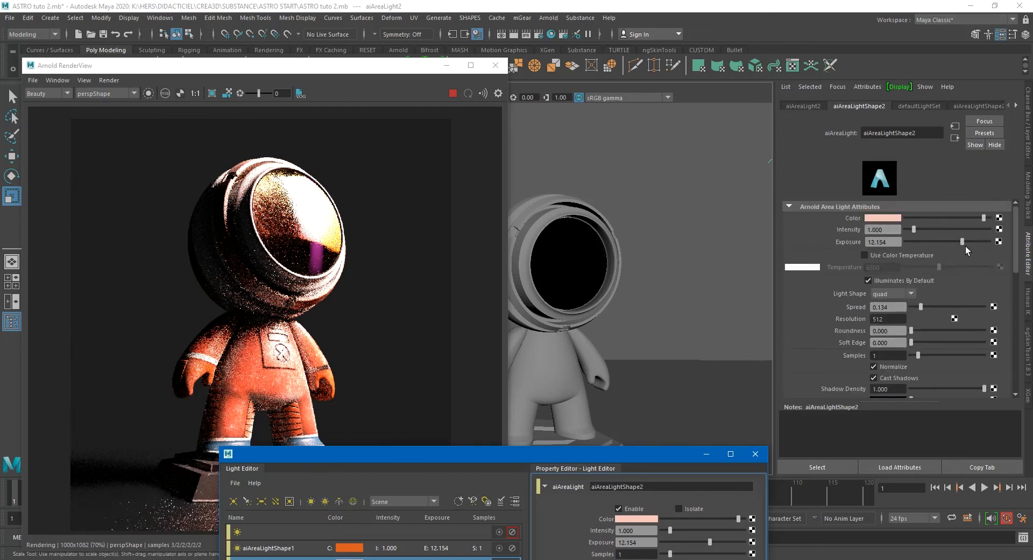
drag(961, 243, 953, 244)
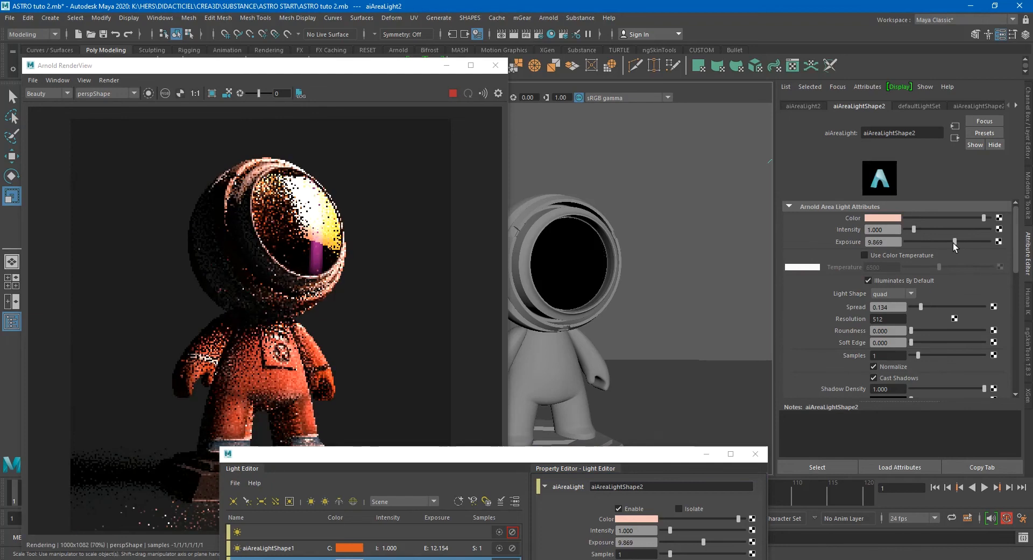
drag(953, 243, 951, 242)
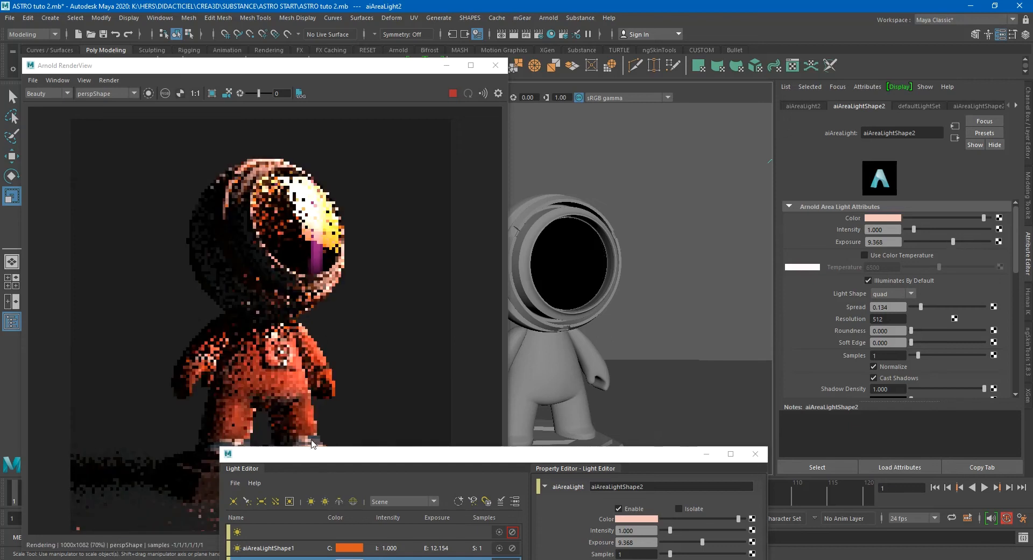
click(707, 453)
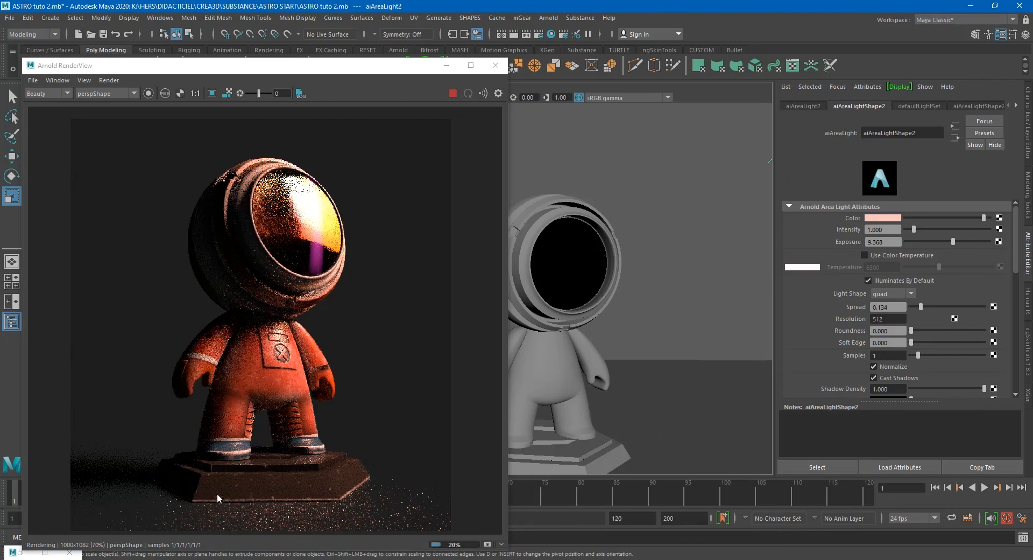
- Stop the render, add a Light Decay filter with far attenuation enabled to aiAreaLightShape2, and restart the live render
scroll(894, 323, down, 4)
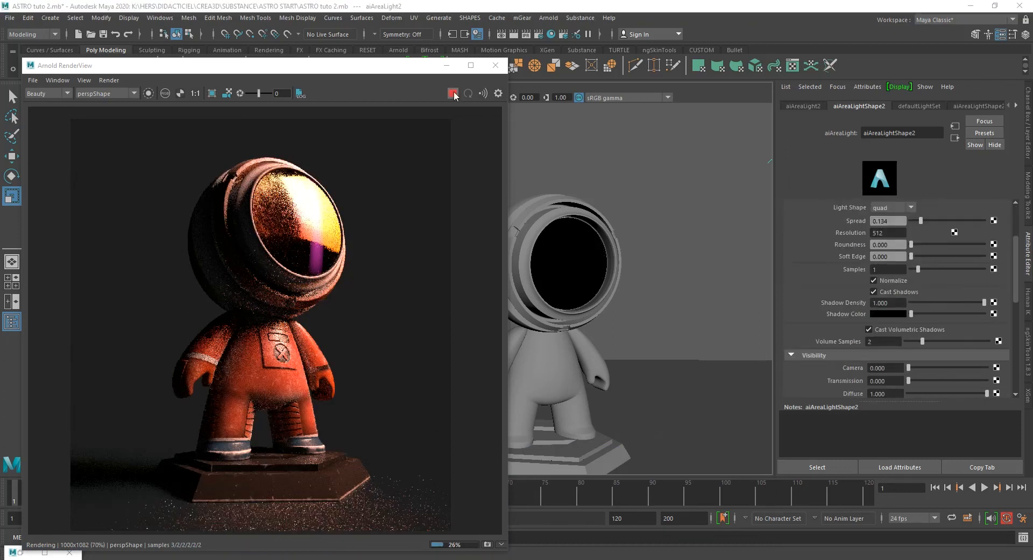
scroll(950, 314, down, 8)
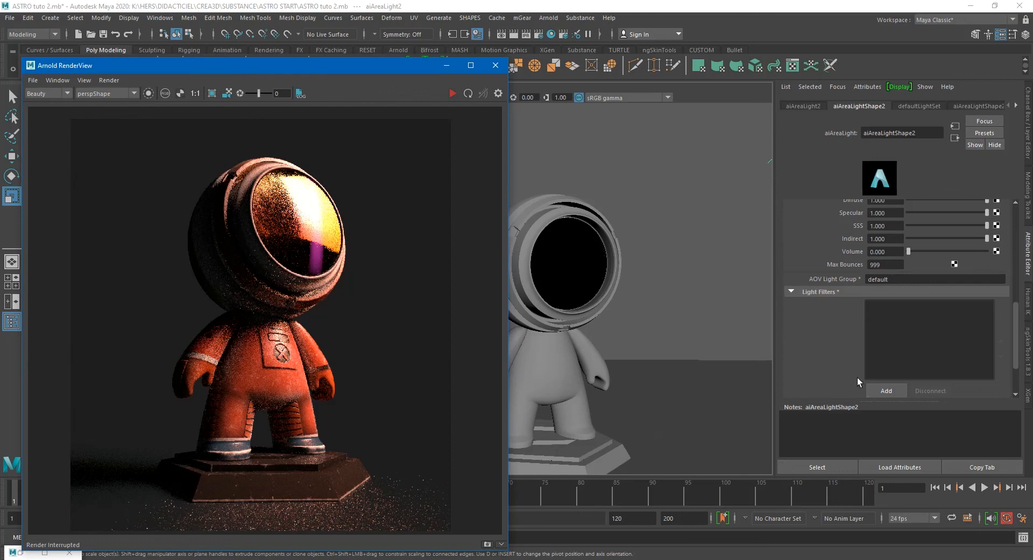
click(886, 390)
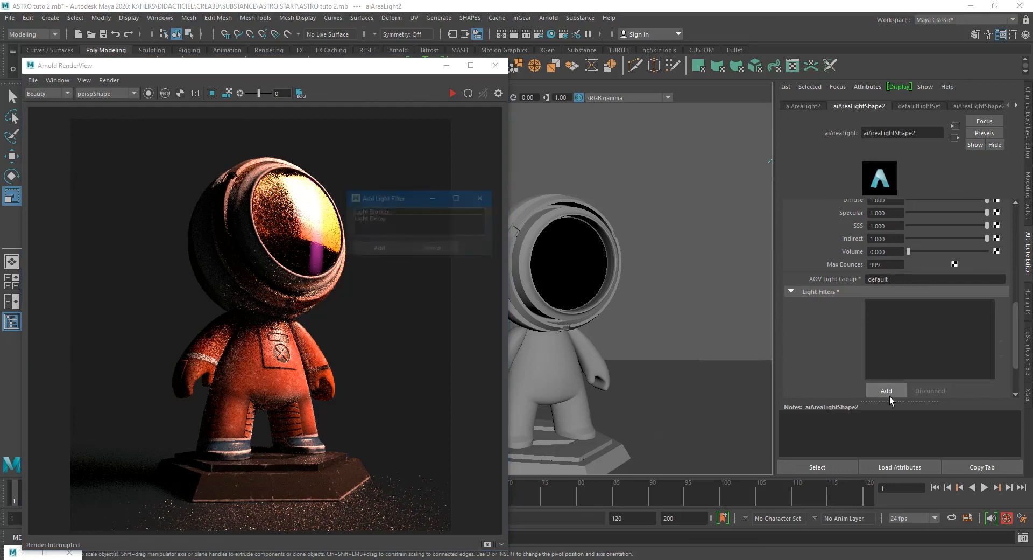
double_click(380, 217)
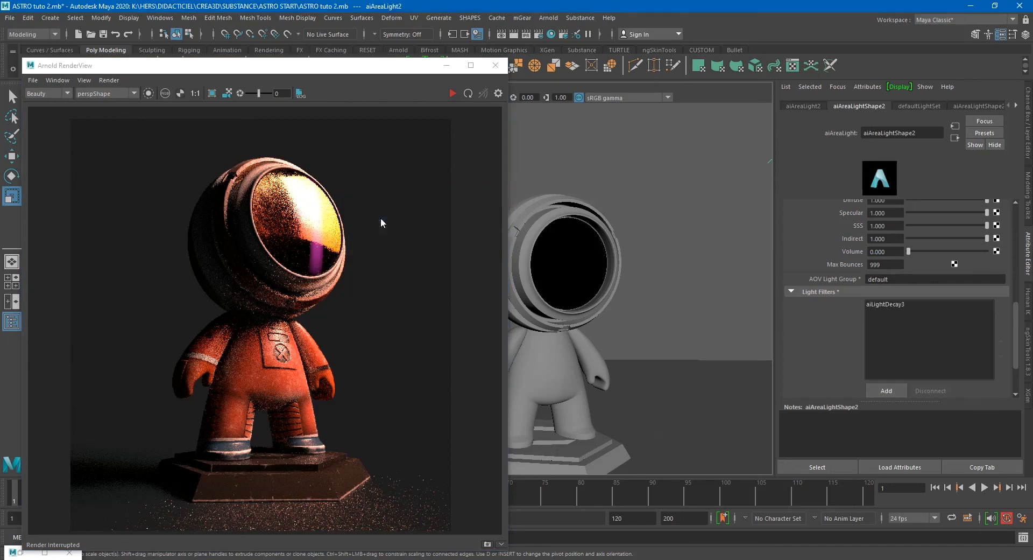
click(890, 305)
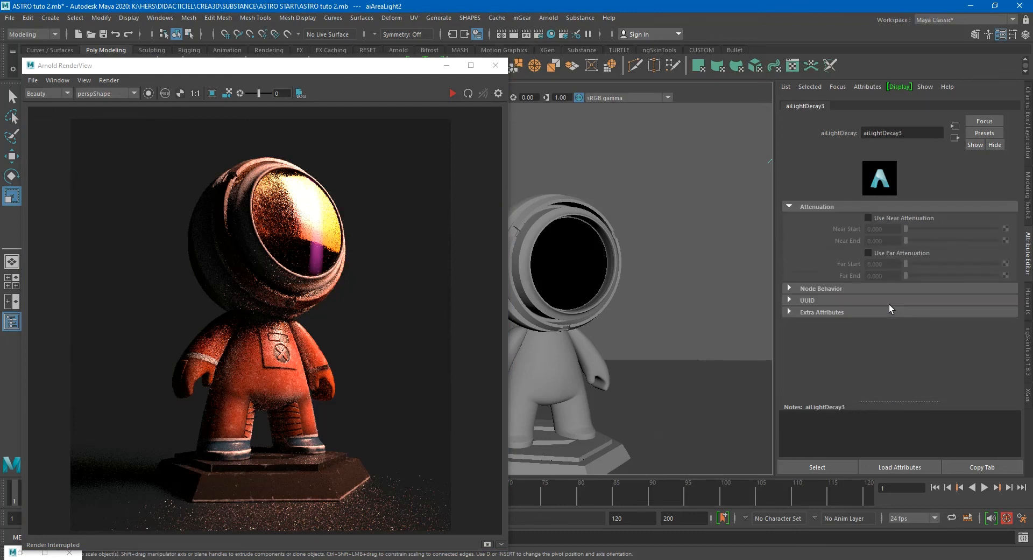
click(868, 253)
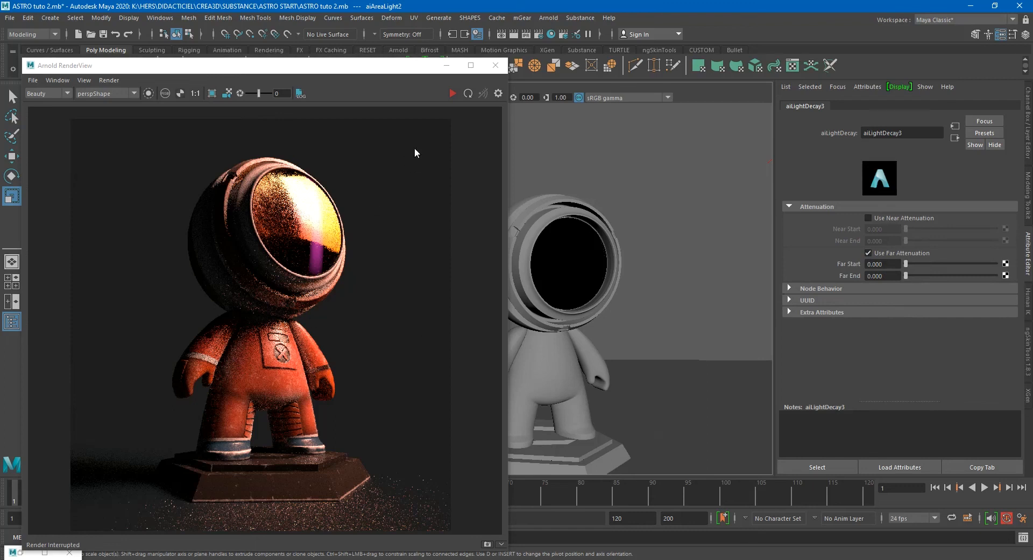
click(452, 93)
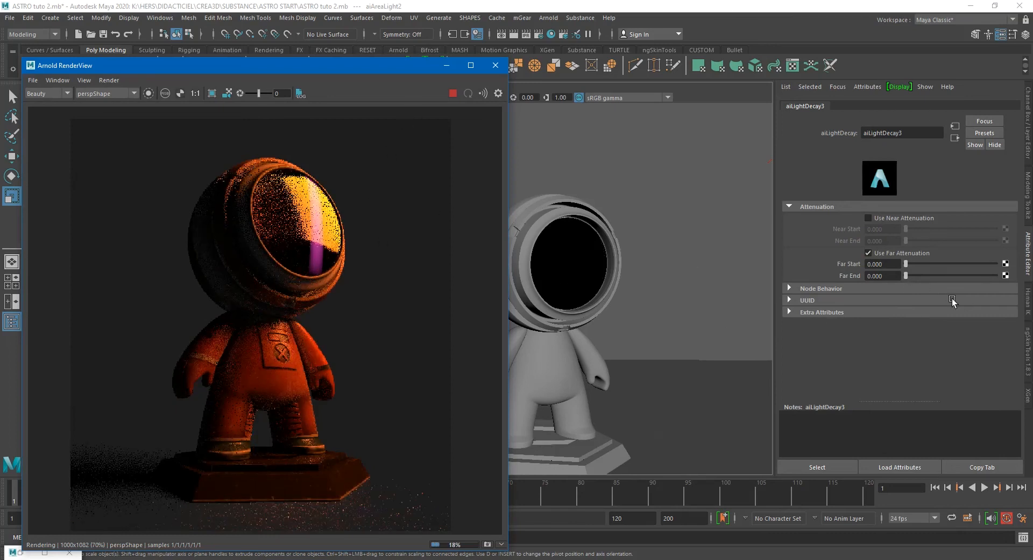
- Try Far End values of 12 and 15 on the new light decay filter
drag(907, 275, 802, 279)
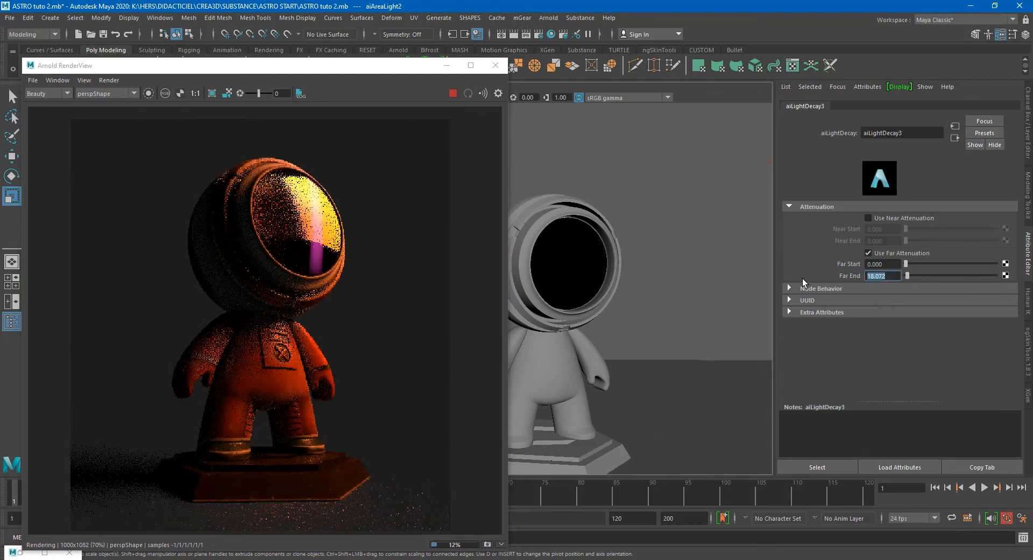
text(12)
key(Return)
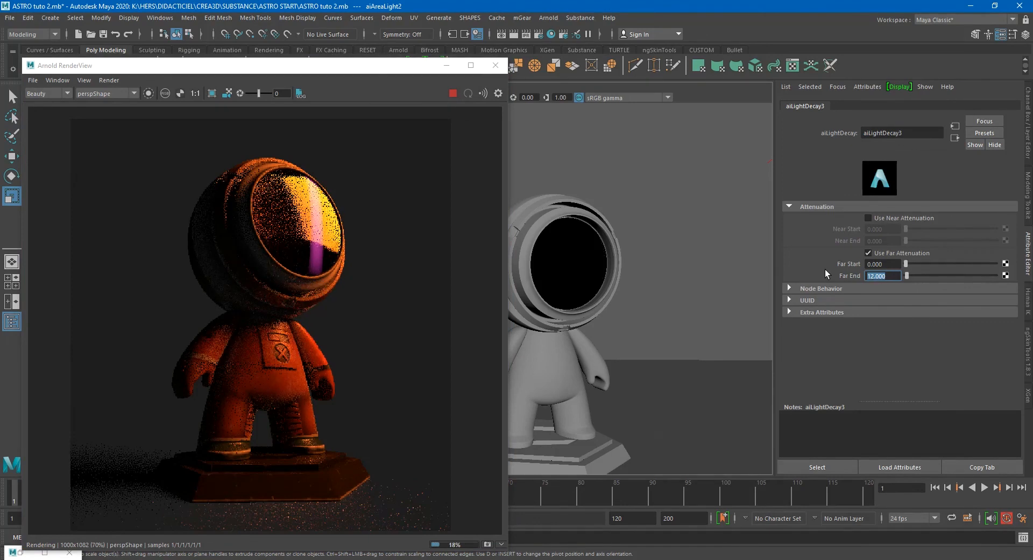
text(15)
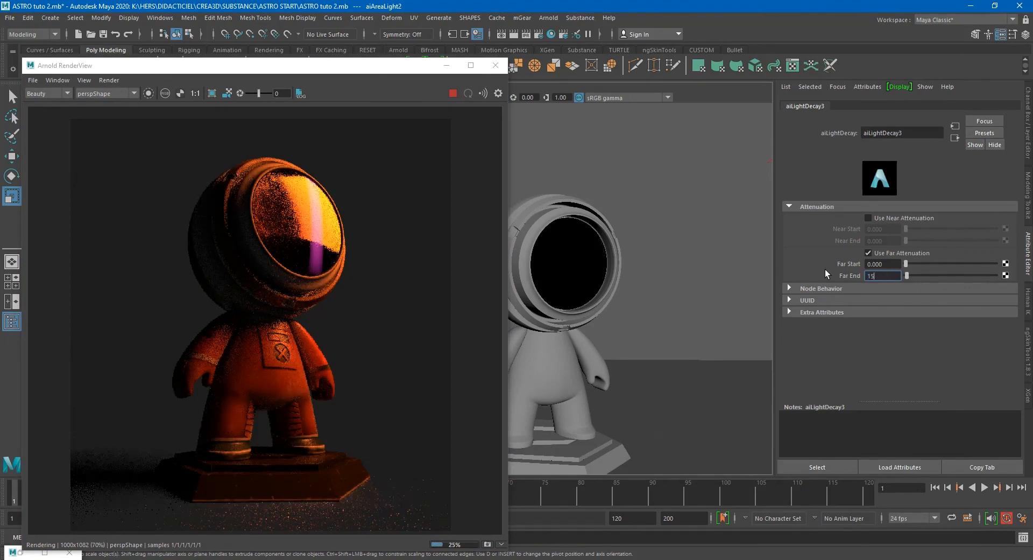
key(Return)
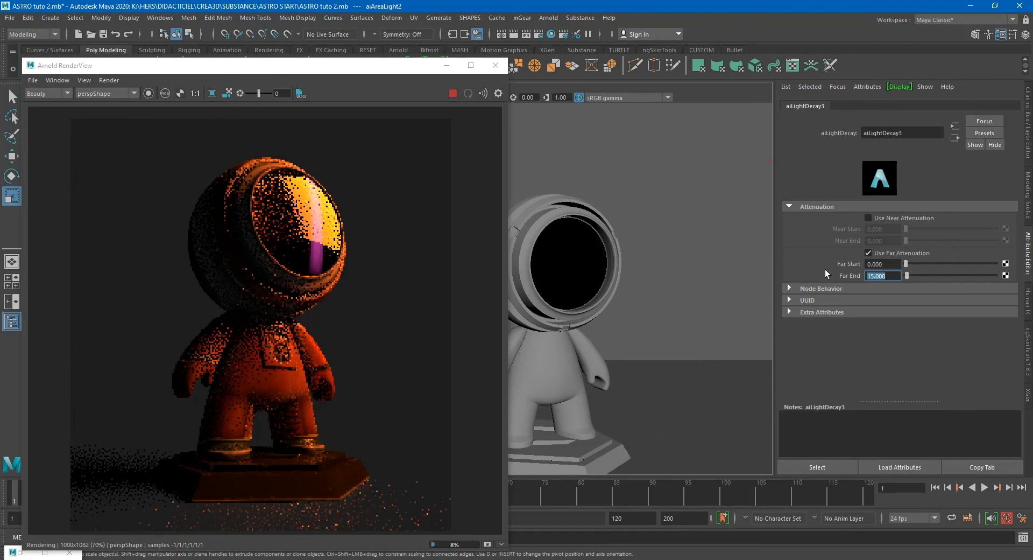
click(885, 276)
key(Return)
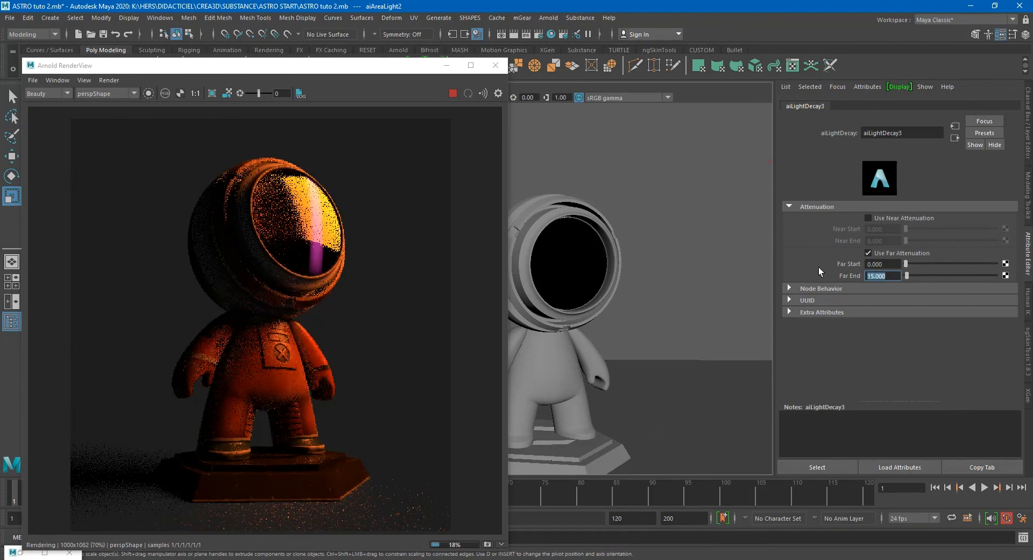
- Raise the decay filter's Far End through 18 and 22 to 25 while comparing the render
text(18)
key(Return)
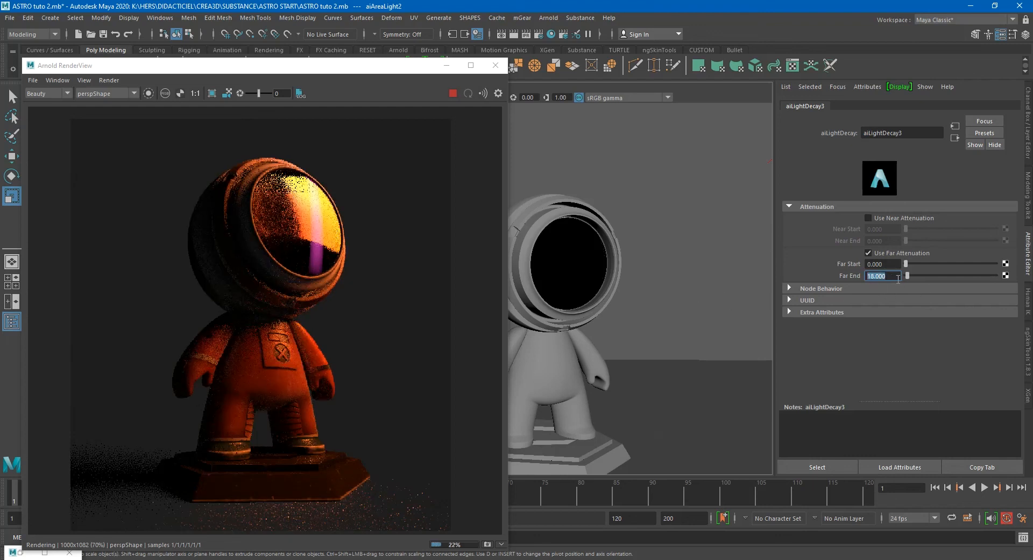
text(22)
key(Return)
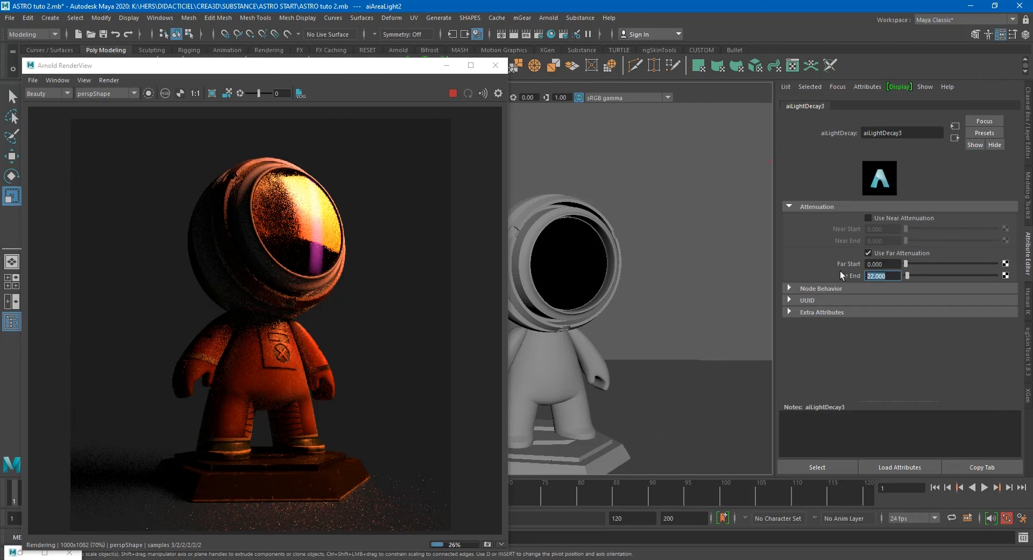
text(25)
key(Return)
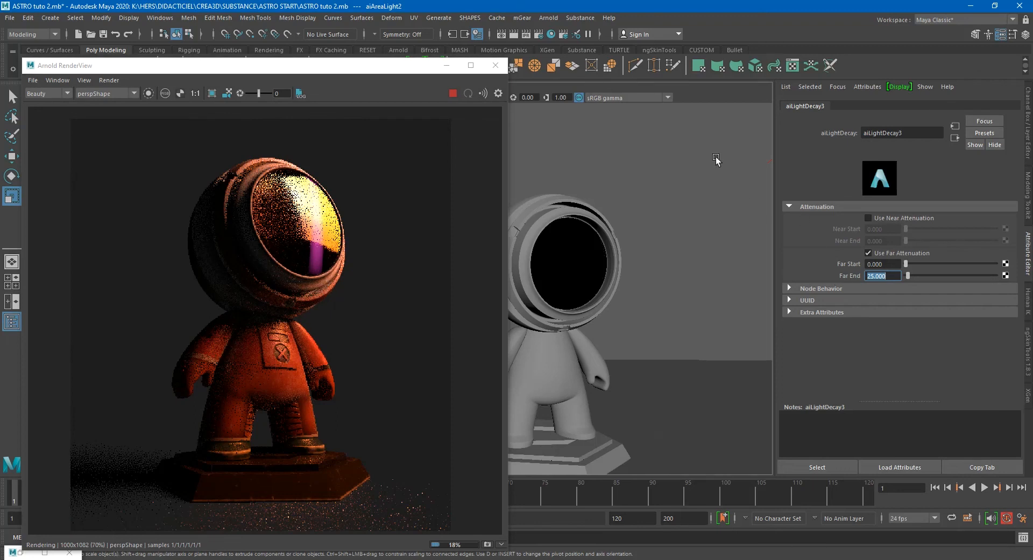
- Move the render window off the Outliner, reselect aiAreaLight2 and raise its exposure to 11.397
drag(354, 65, 416, 69)
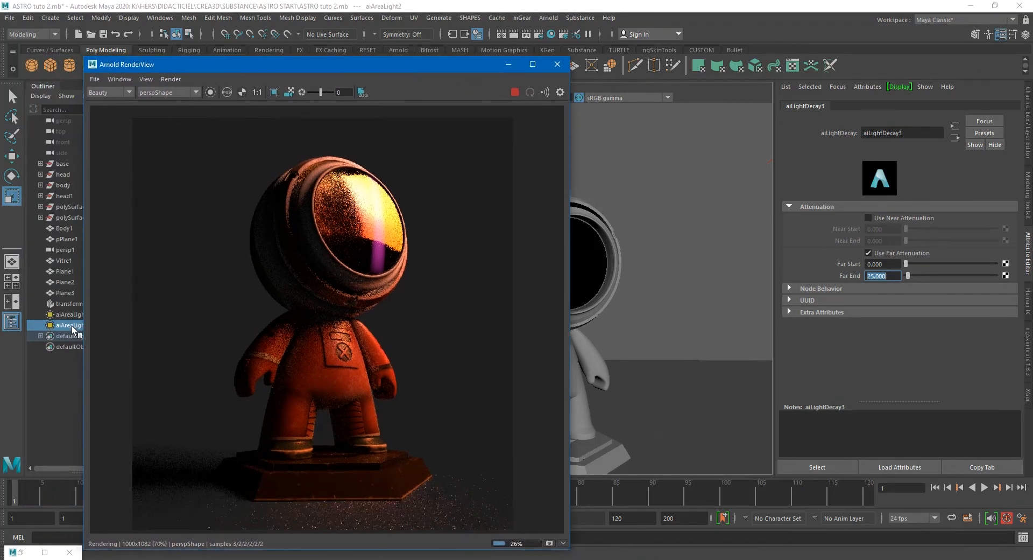
click(70, 329)
click(689, 231)
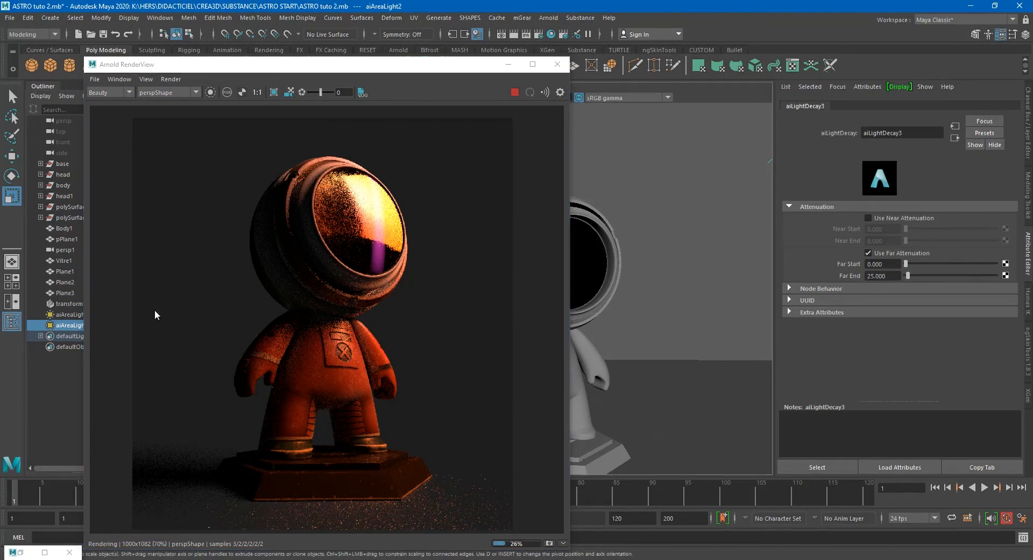
click(67, 325)
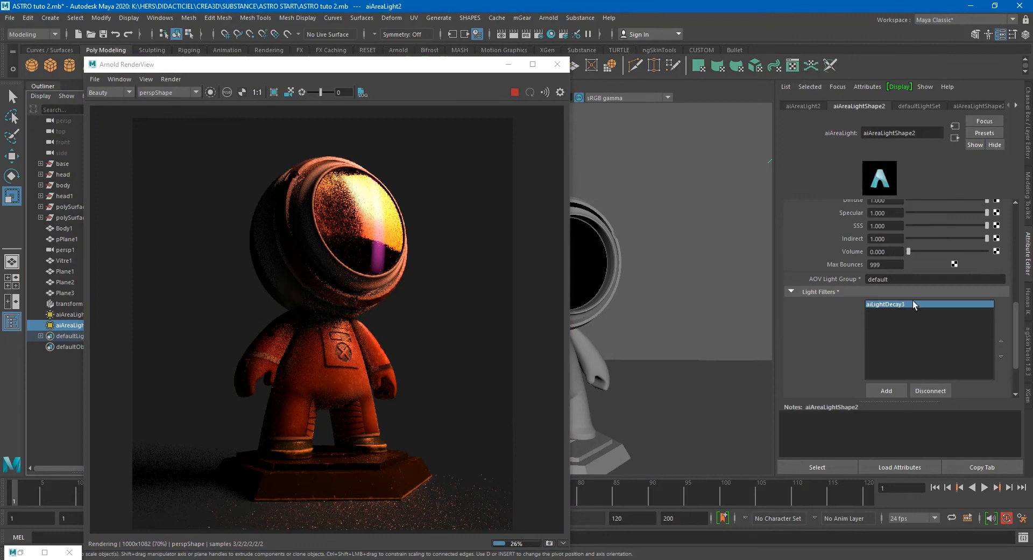
scroll(915, 296, up, 5)
scroll(923, 287, up, 1)
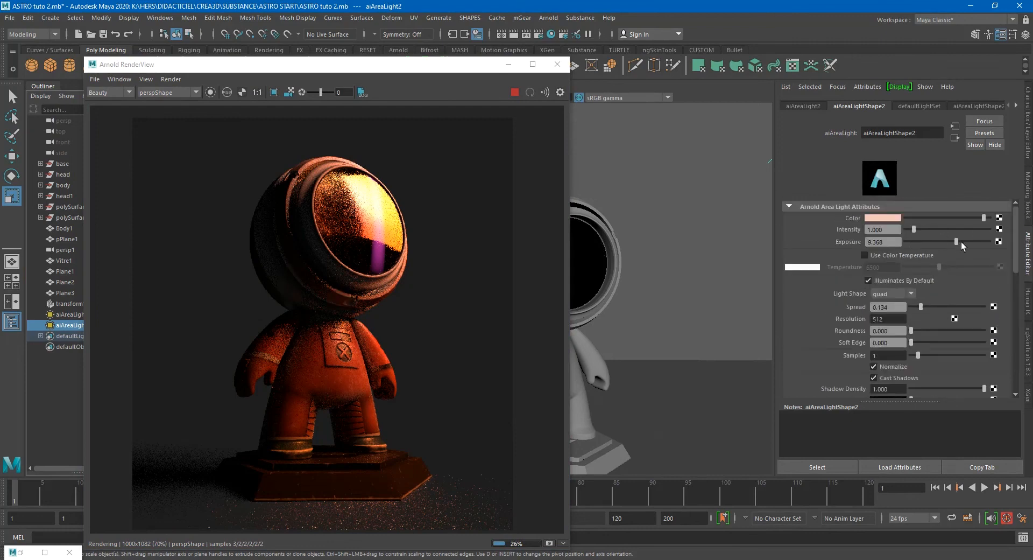
drag(957, 242, 962, 244)
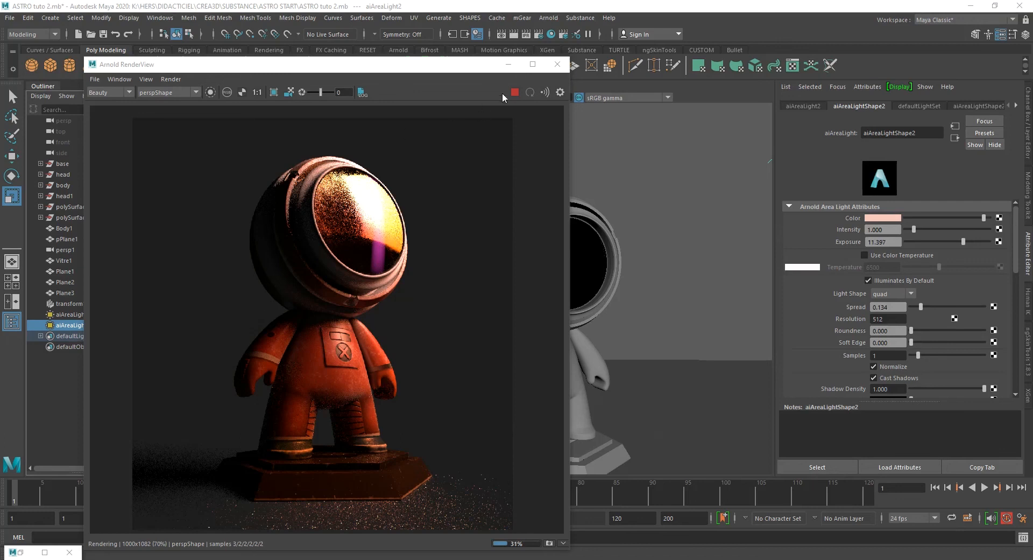
- Minimize the render window and duplicate aiAreaLight2
click(508, 64)
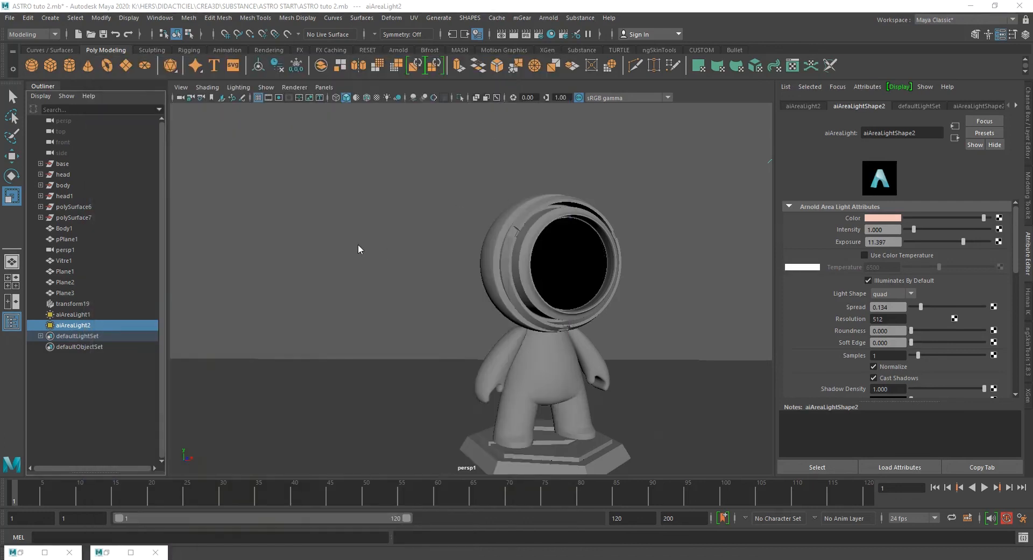
click(82, 316)
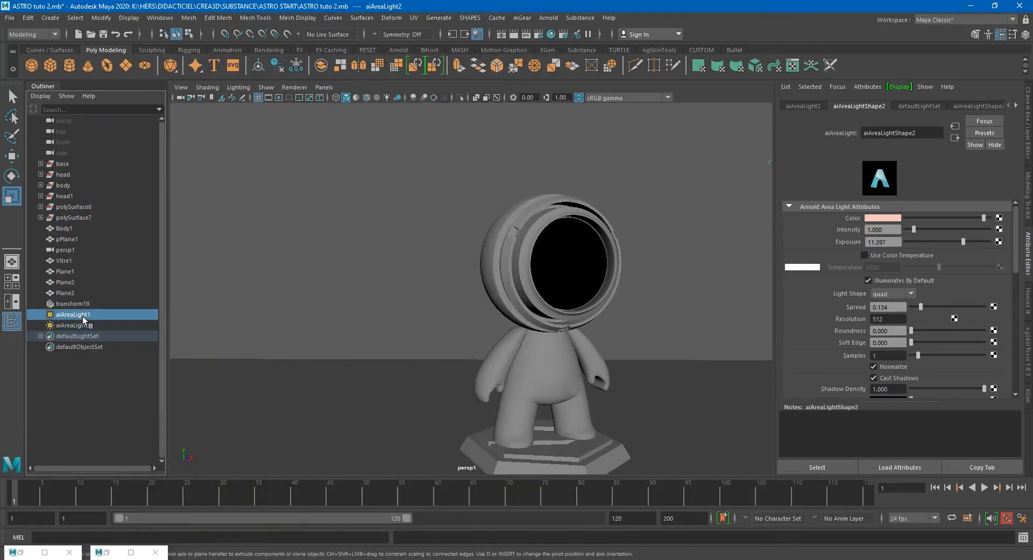
click(84, 325)
key(ctrl+d)
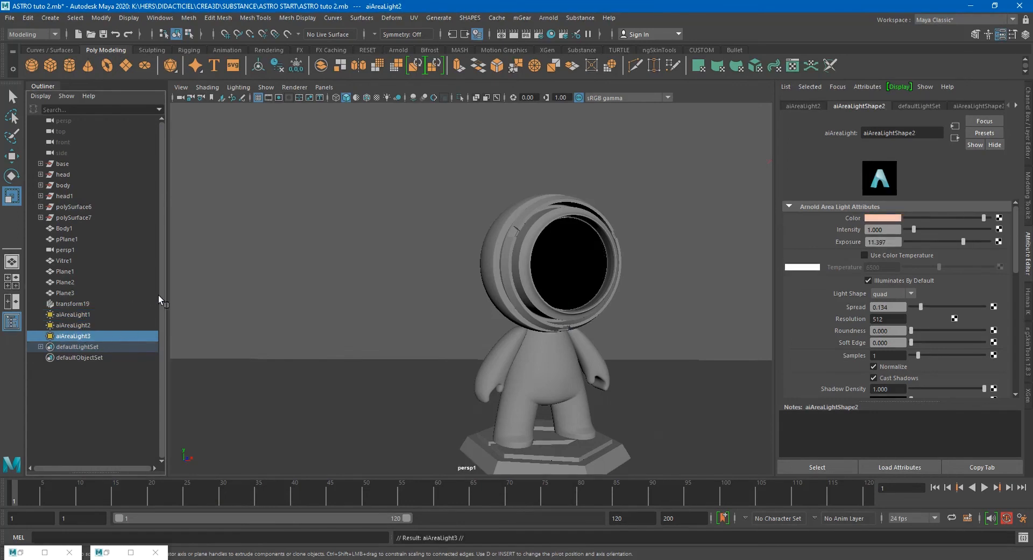
- Look through the duplicated light and orbit it around to aim at the astronaut from the side
click(327, 87)
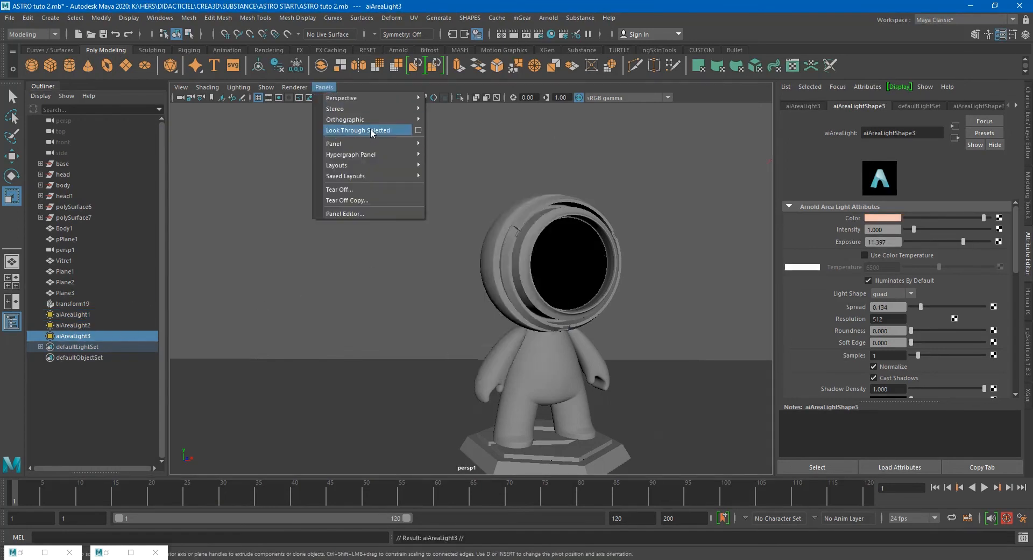
click(353, 131)
alt+drag(418, 274, 525, 317)
scroll(525, 317, up, 3)
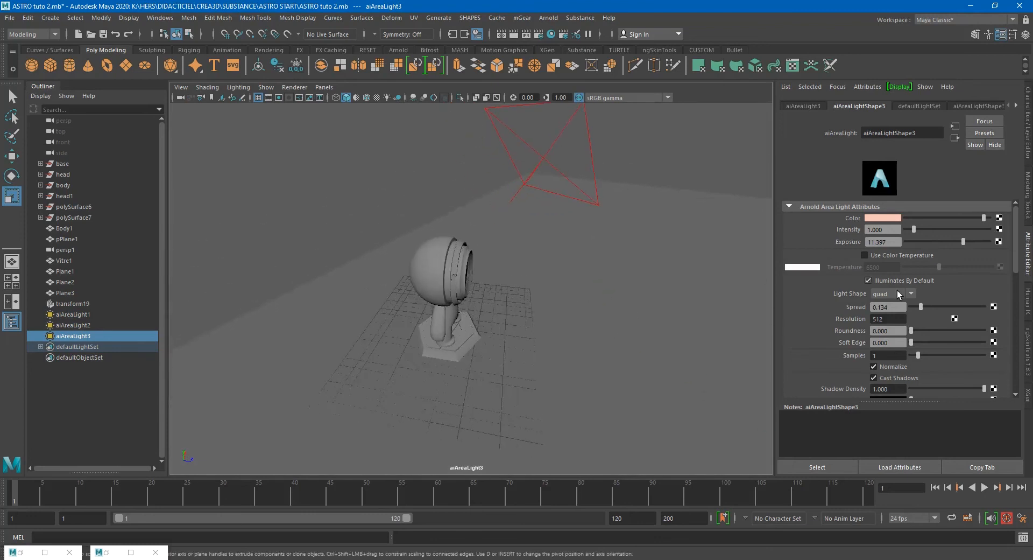
- Set aiAreaLightShape3's spread to 1 and its color to blue, about RGB 0.102, 0.307, 0.872
click(903, 308)
text(1)
key(Return)
click(882, 218)
click(884, 219)
drag(941, 242, 950, 246)
drag(975, 242, 977, 242)
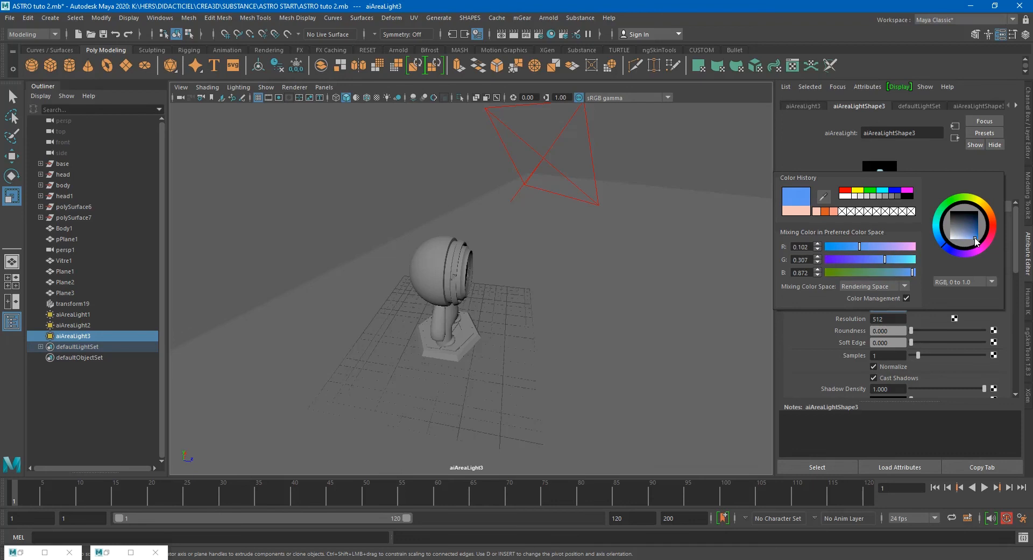
- Lower and bring the blue light closer to the astronaut through its own view, and return the viewport to persp1
scroll(889, 305, down, 10)
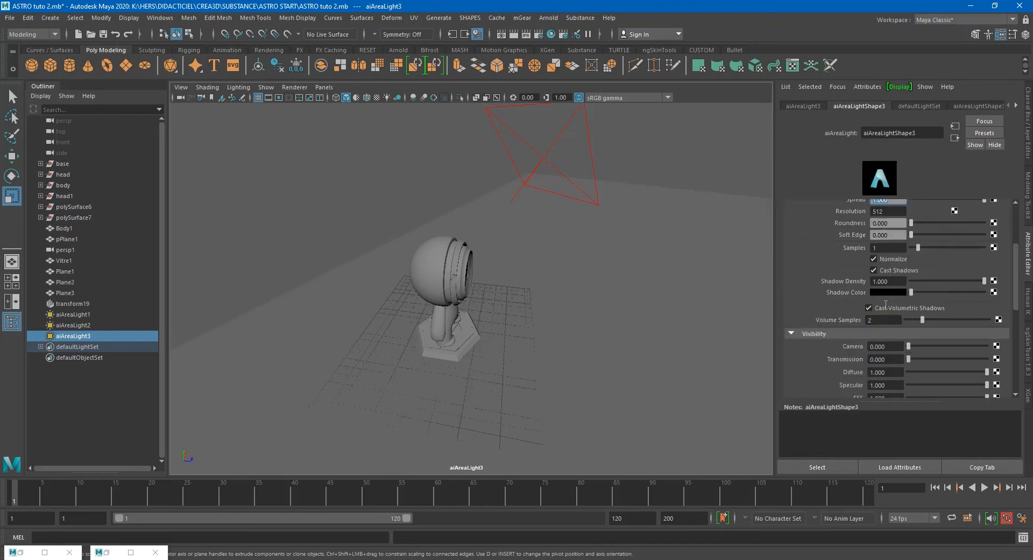
scroll(890, 306, up, 6)
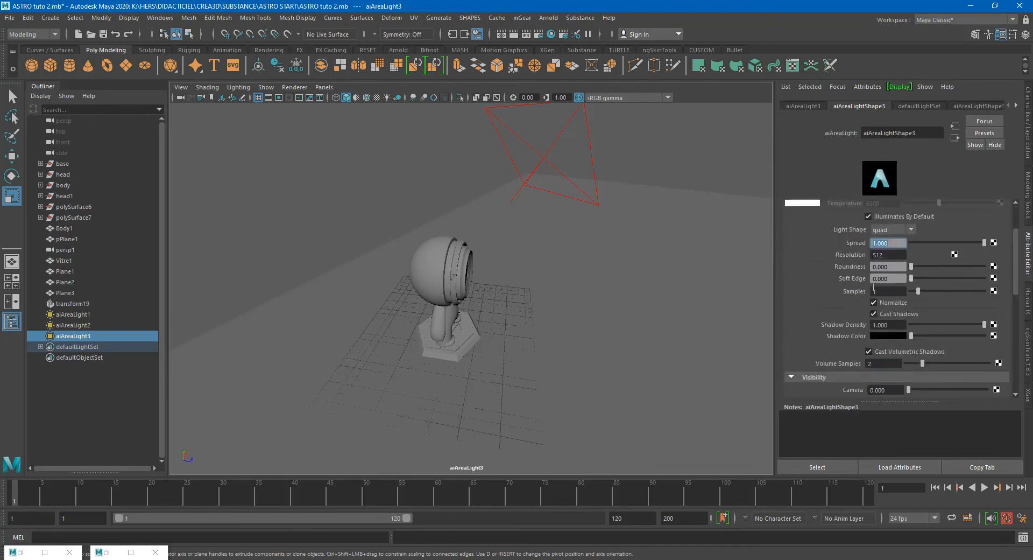
alt+drag(302, 126, 473, 200)
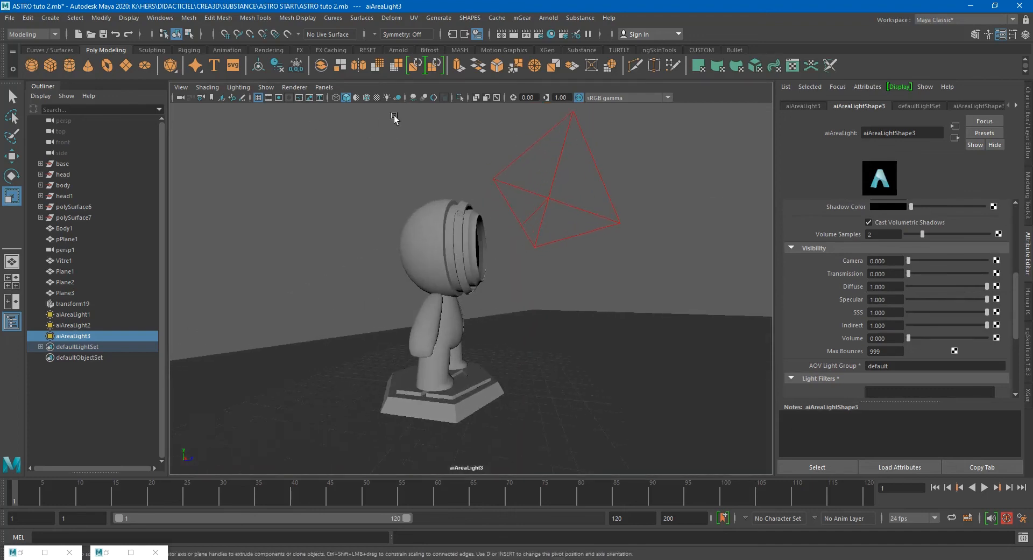
click(324, 87)
mouse_move(398, 98)
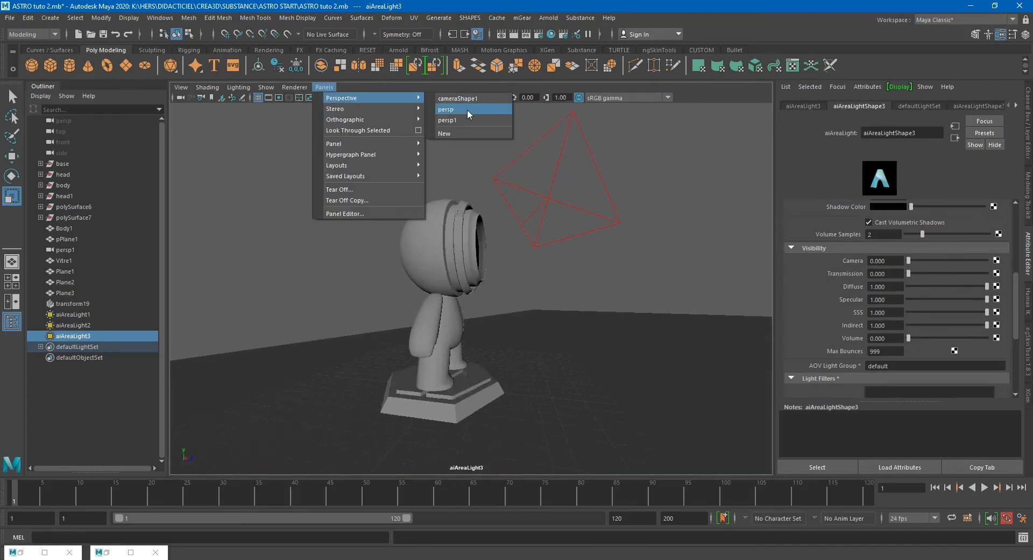
click(467, 120)
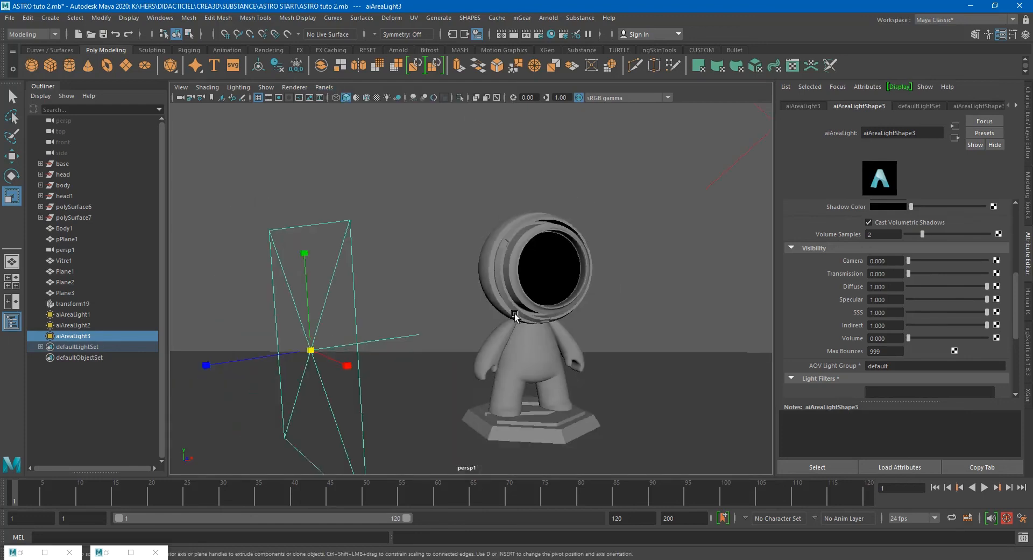
scroll(514, 313, up, 2)
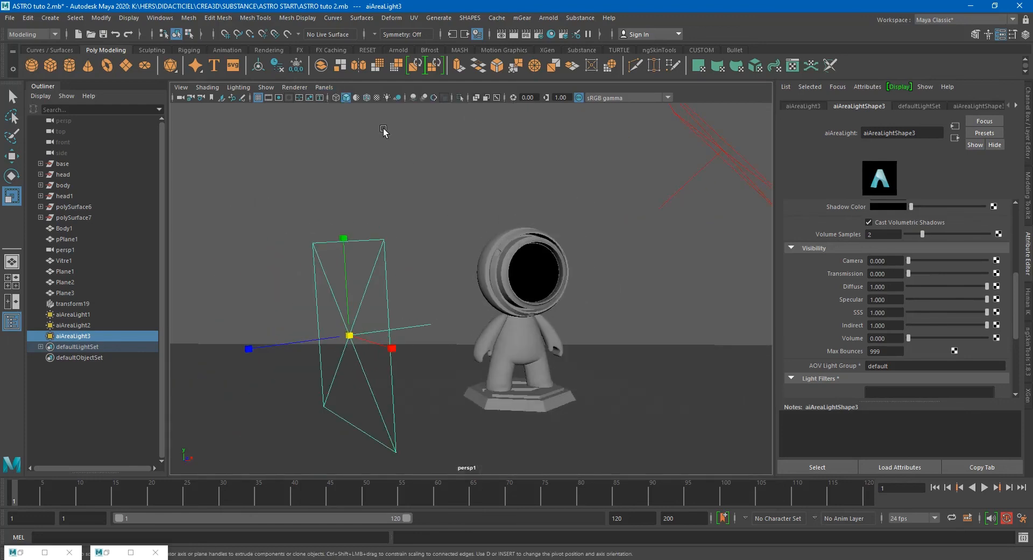
- Restore the render window beside the light attributes and start a render of the astronaut with the new blue light
click(131, 553)
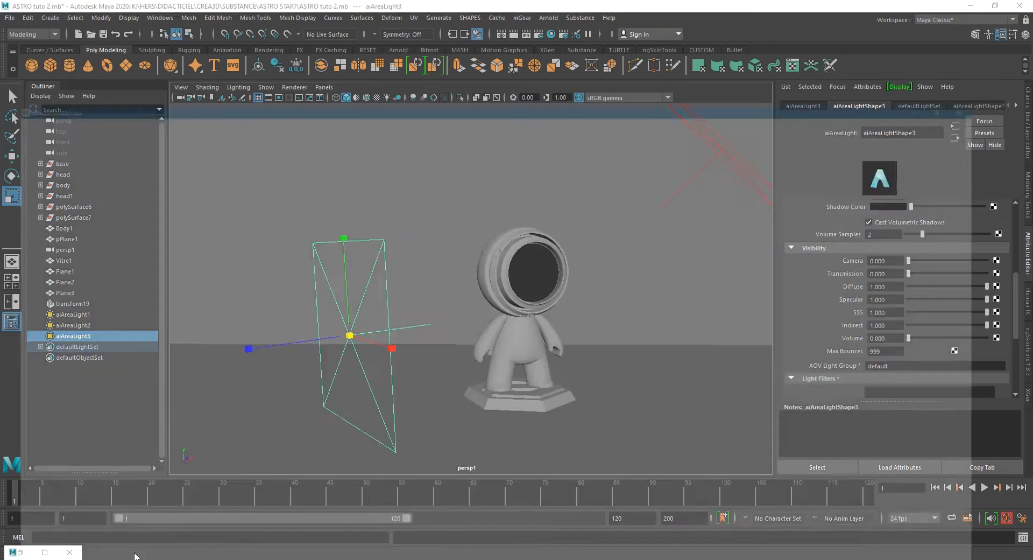
drag(474, 5, 333, 55)
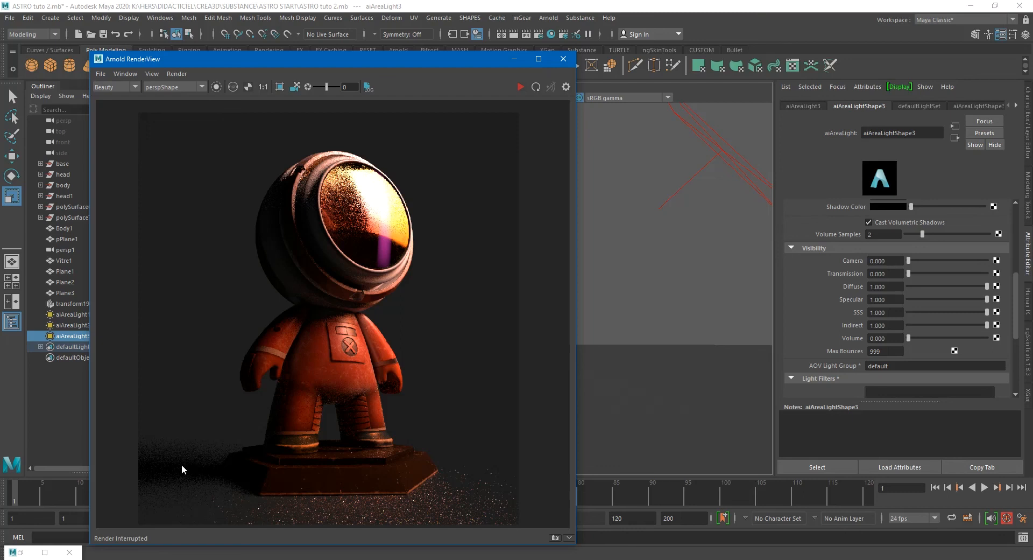
drag(691, 173, 702, 212)
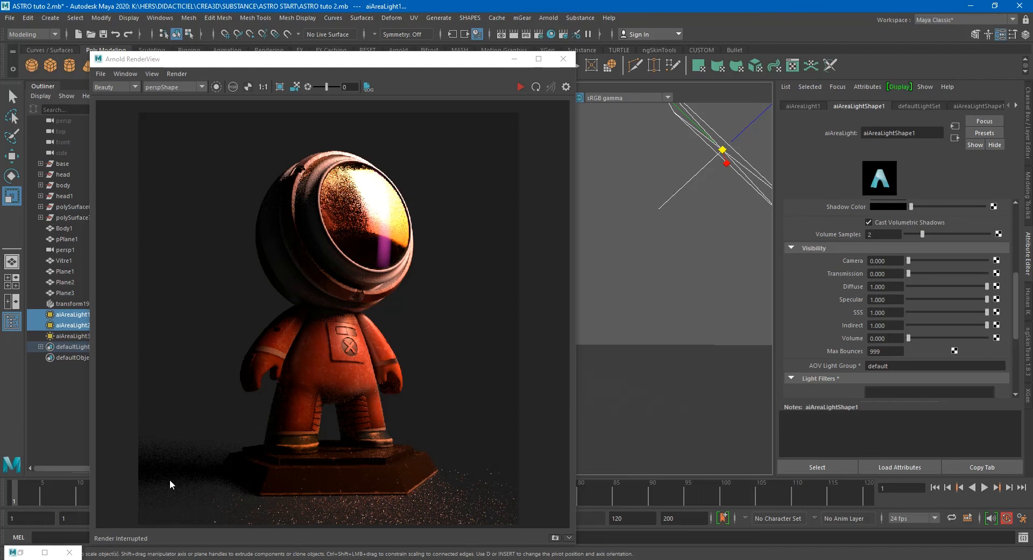
click(519, 88)
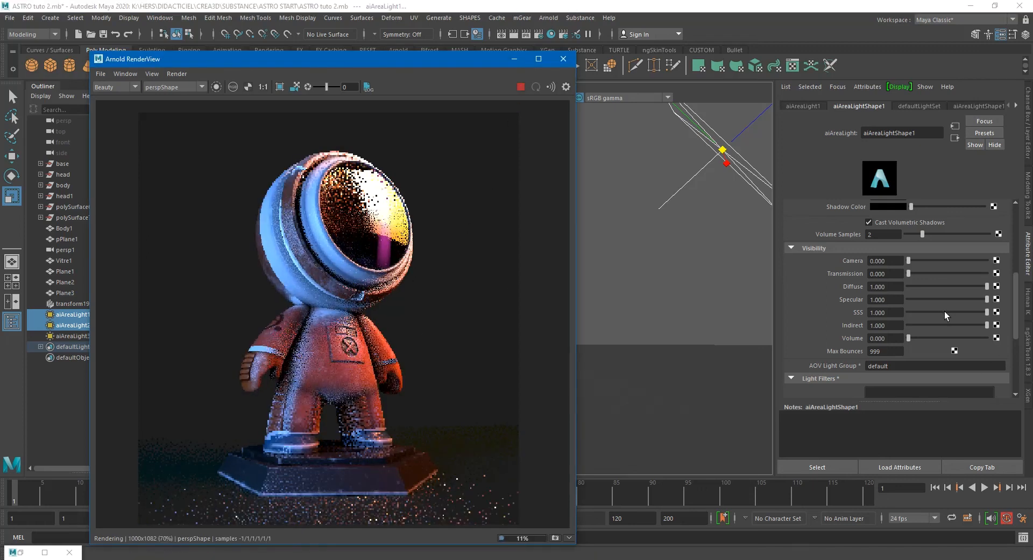
- Lower aiAreaLight3's exposure to about 7.493 and restart the render
scroll(944, 311, up, 5)
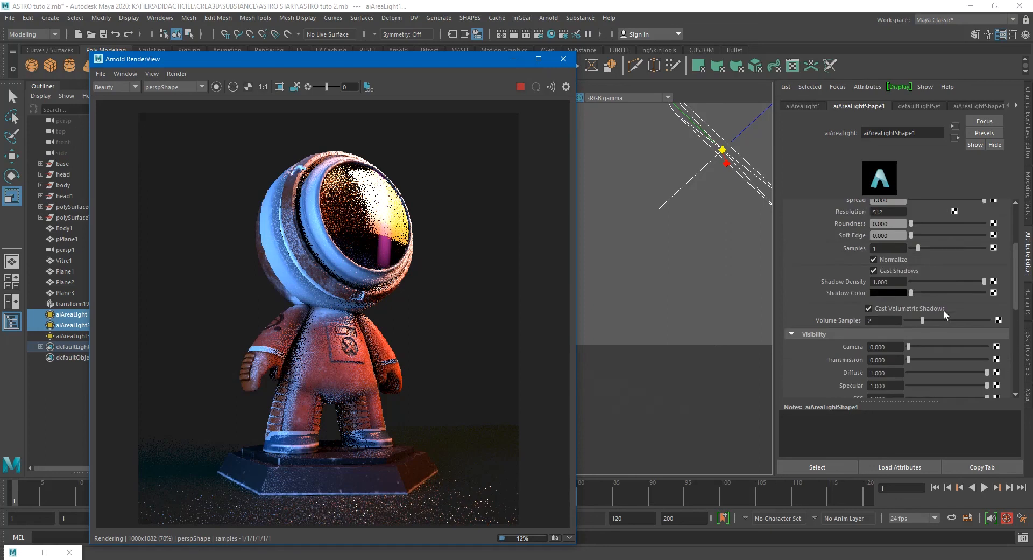
click(67, 335)
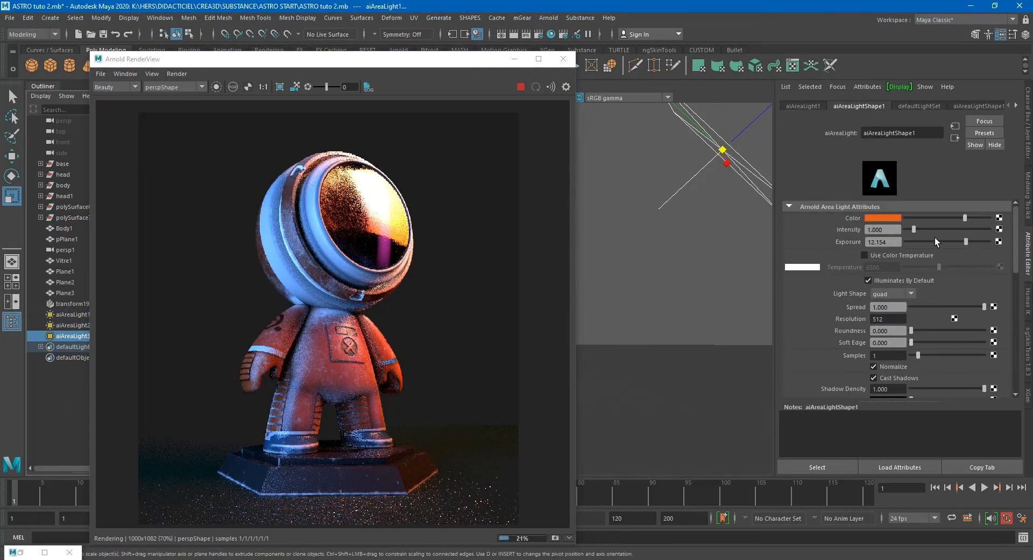
click(521, 87)
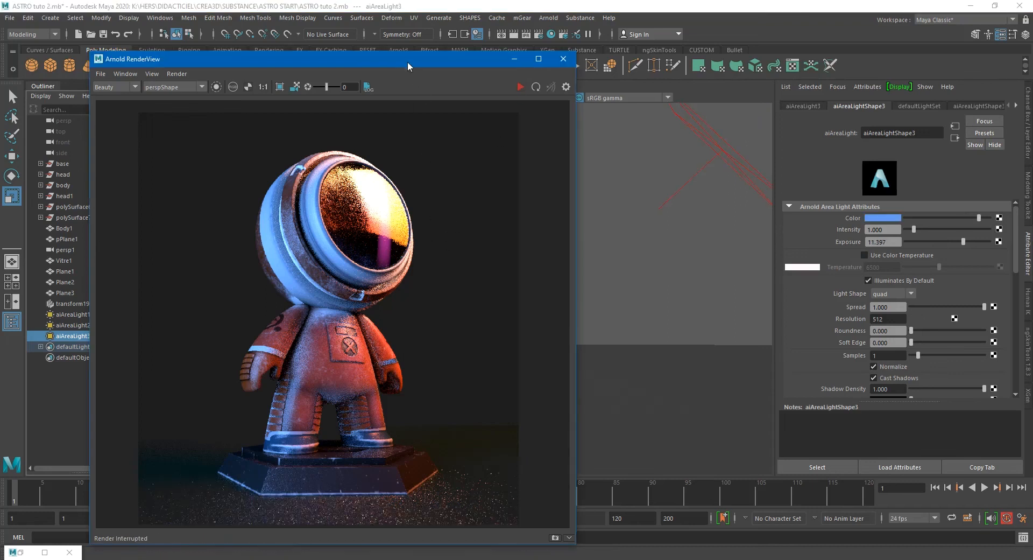
drag(961, 241, 949, 241)
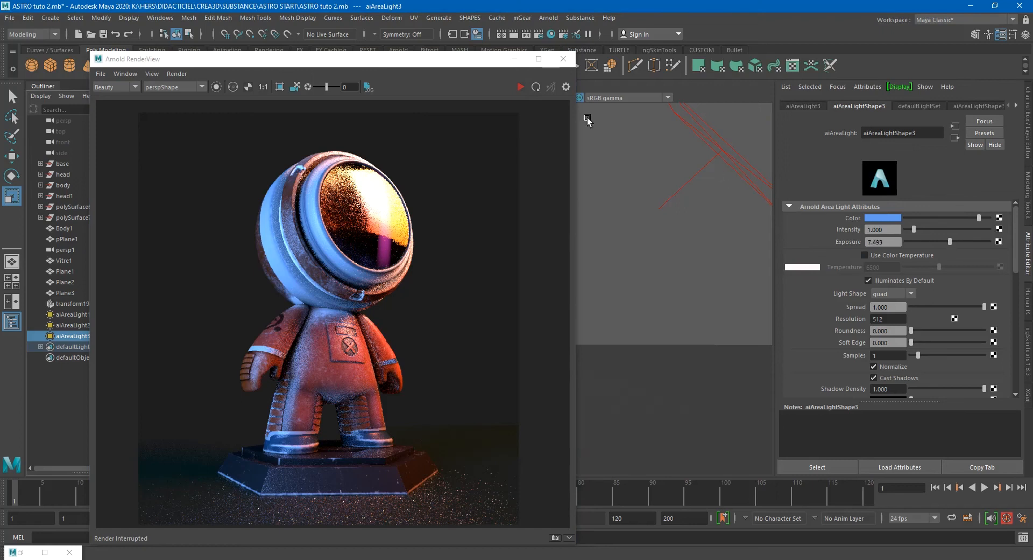
click(521, 87)
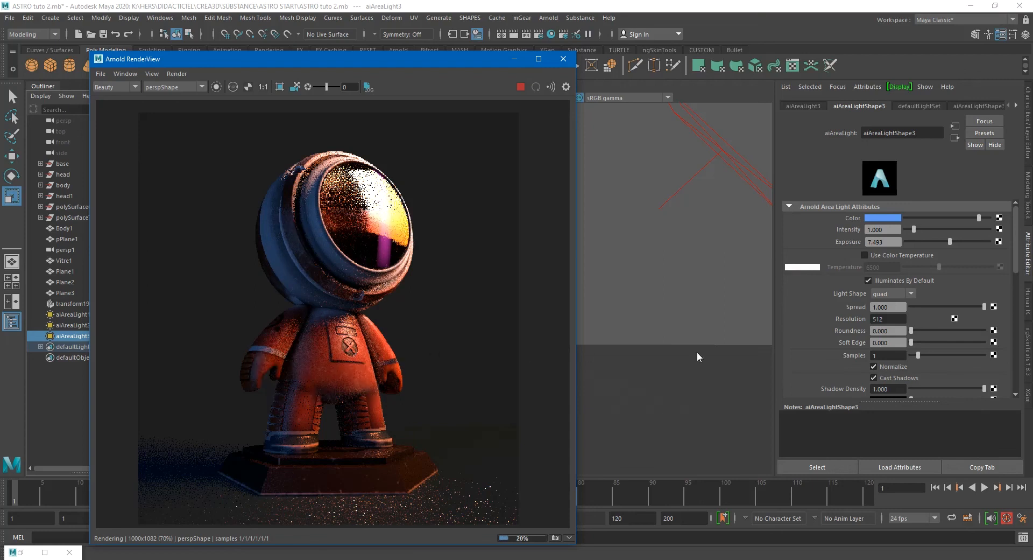
- Change aiAreaLight3's color to a darker, saturated blue, about RGB 0, 0.125, 0.471, and stop the render
click(896, 218)
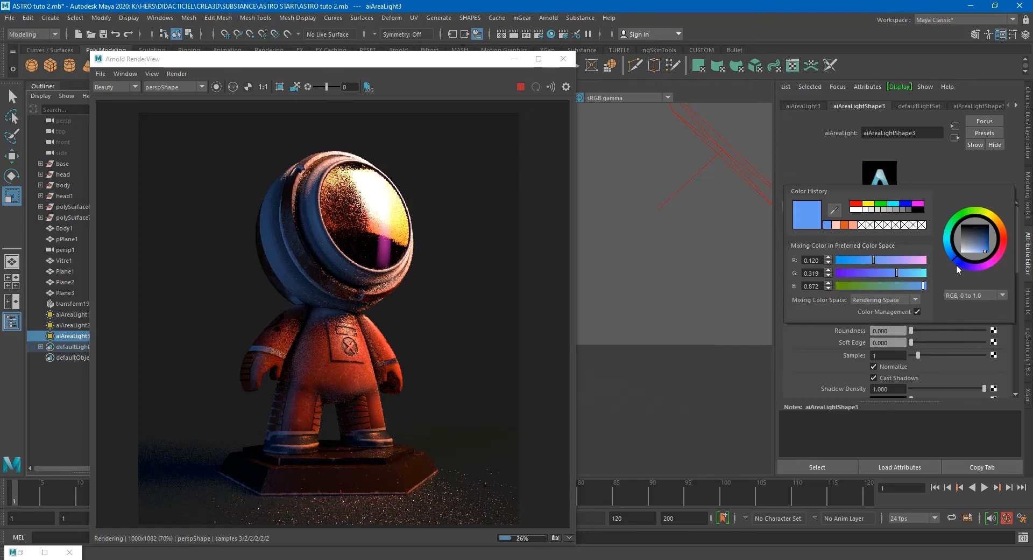
drag(983, 253, 991, 250)
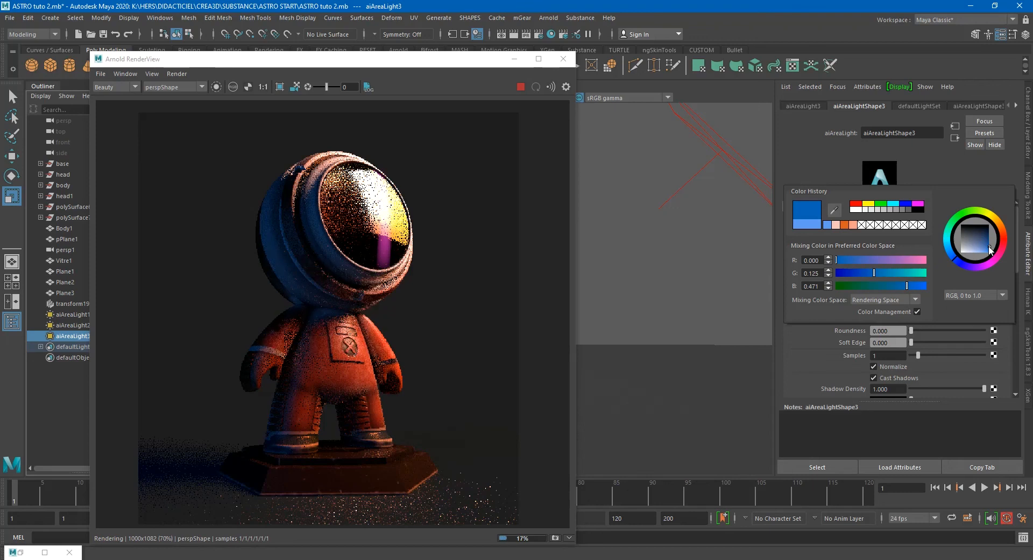
drag(990, 249, 990, 247)
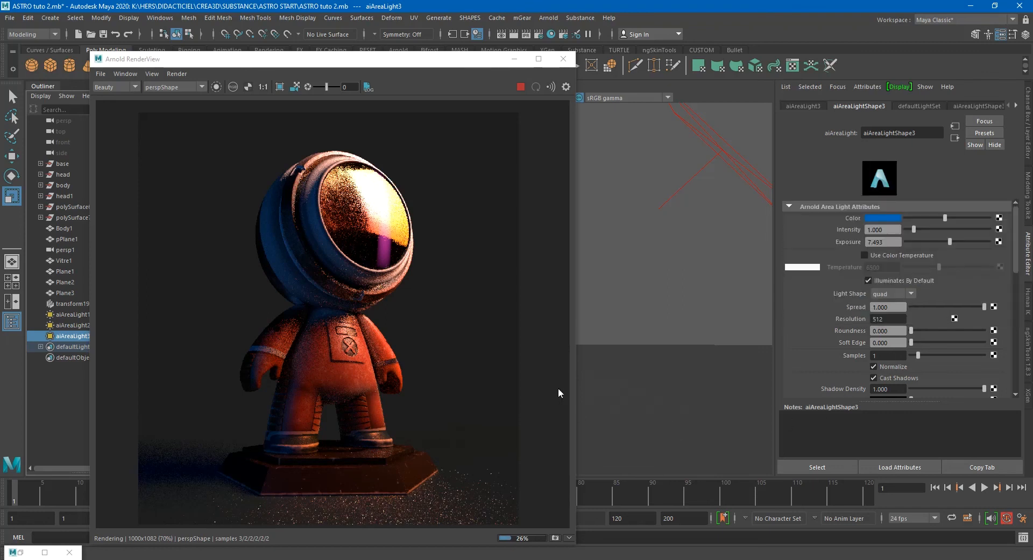
click(522, 86)
- Move the render window clear of the viewport and duplicate the blue area light beside the astronaut
drag(438, 59, 888, 229)
click(450, 170)
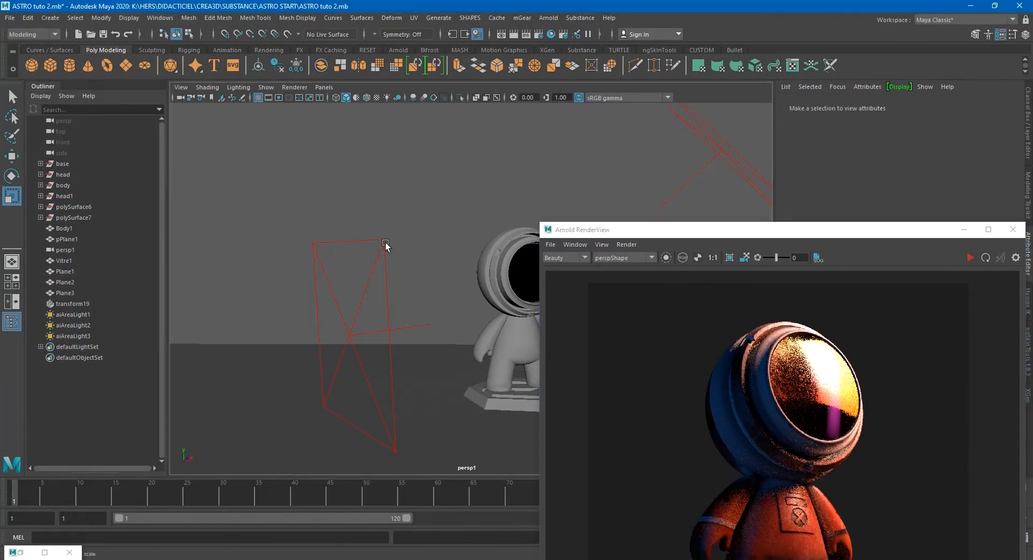
click(385, 244)
key(ctrl+d)
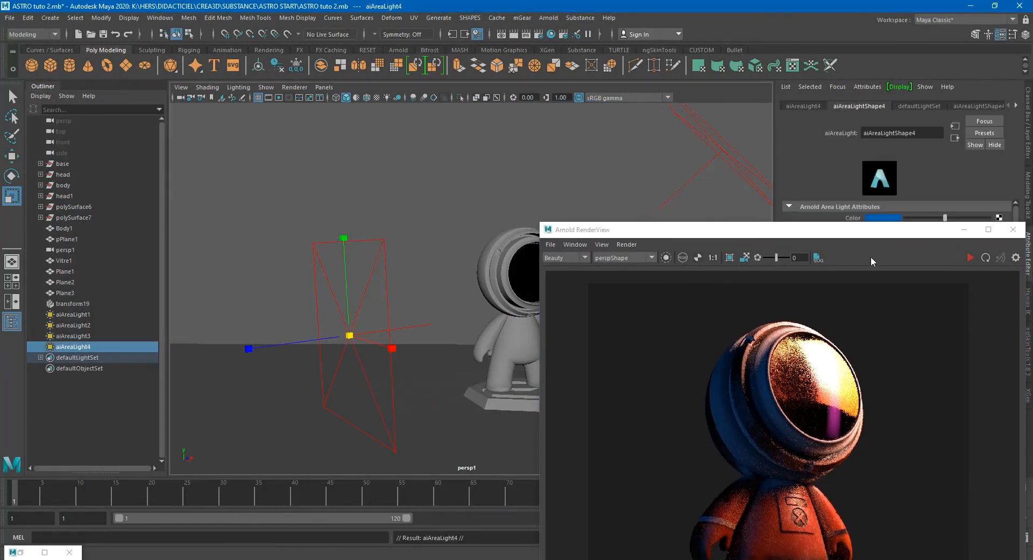
drag(913, 233, 886, 277)
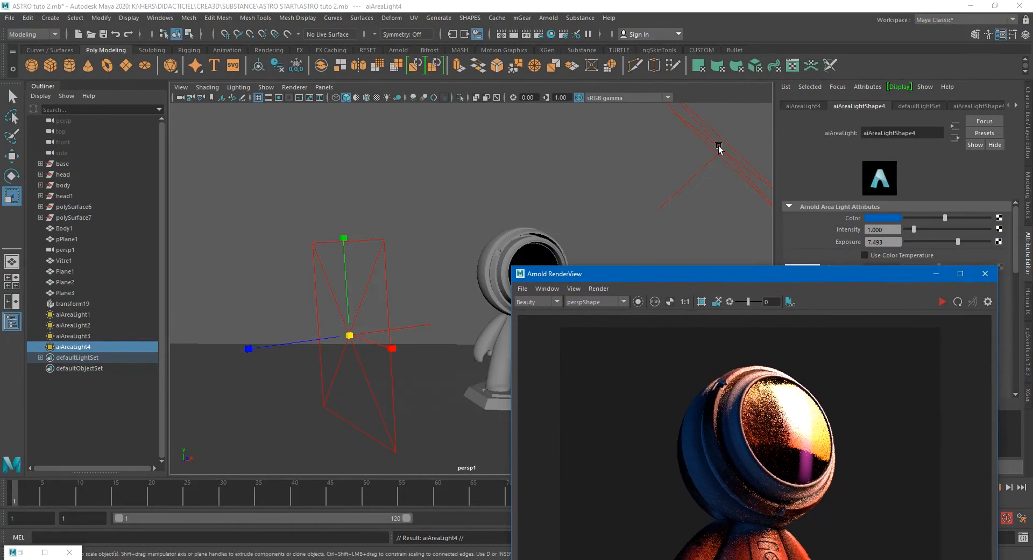
- Look through aiAreaLight4 and orbit it behind the astronaut, pulled farther back and aimed down at the figure
click(324, 87)
click(366, 130)
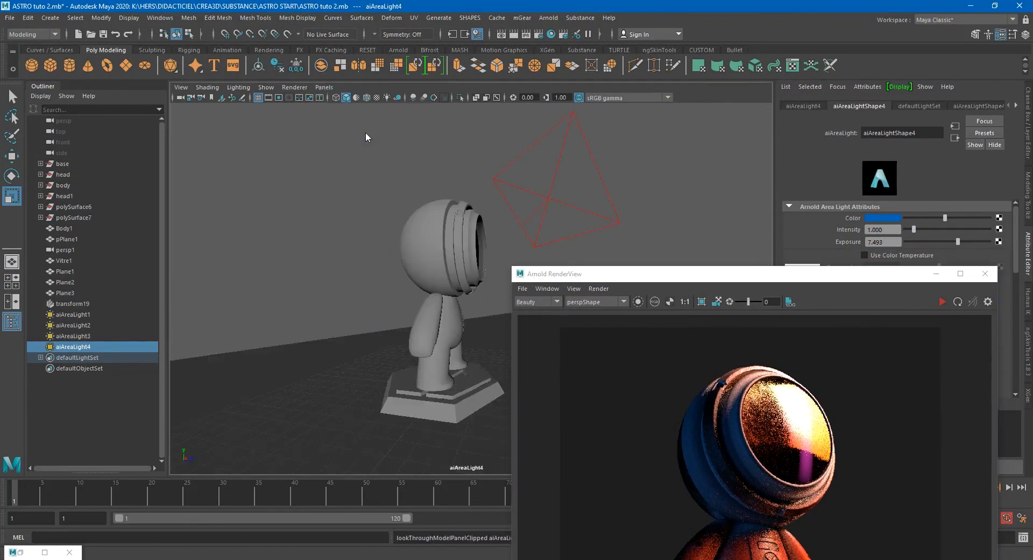
mouse_move(448, 263)
alt+mouse_down()
mouse_move(404, 253)
mouse_move(409, 241)
mouse_move(386, 243)
mouse_move(452, 260)
alt+mouse_up()
scroll(404, 252, down, 5)
- Set aiAreaLight4's color to white and start a render with its attributes kept in reach
drag(944, 217, 993, 232)
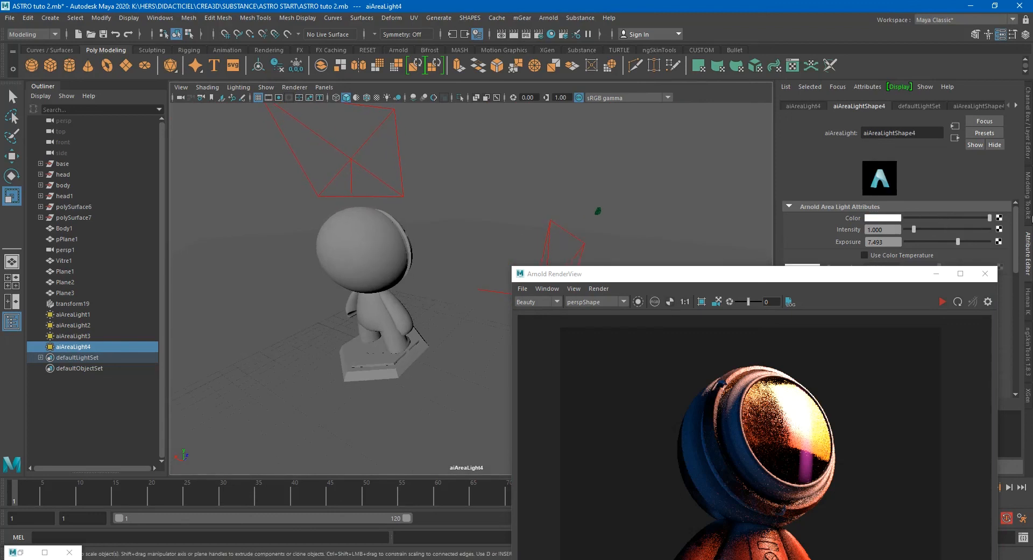
drag(729, 279, 636, 153)
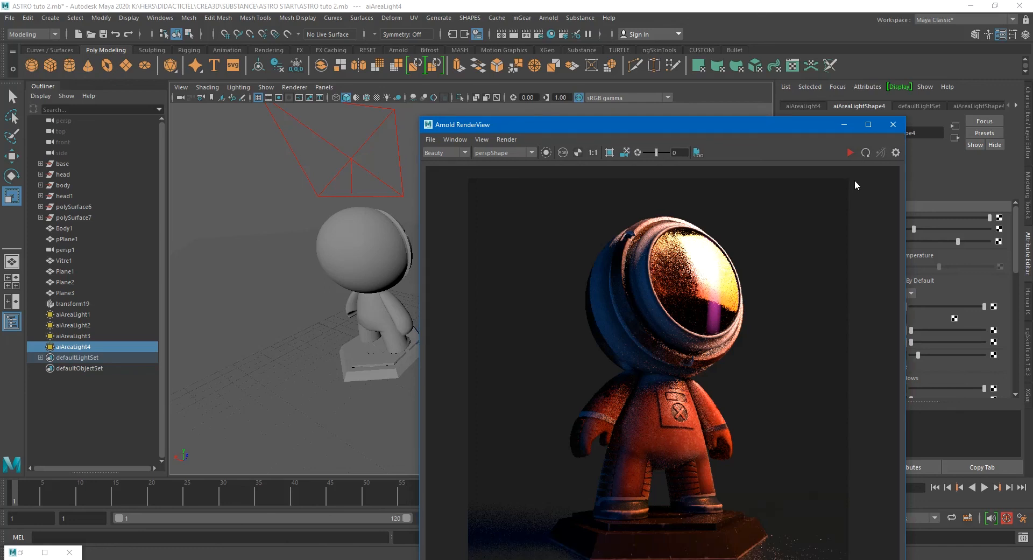
click(849, 152)
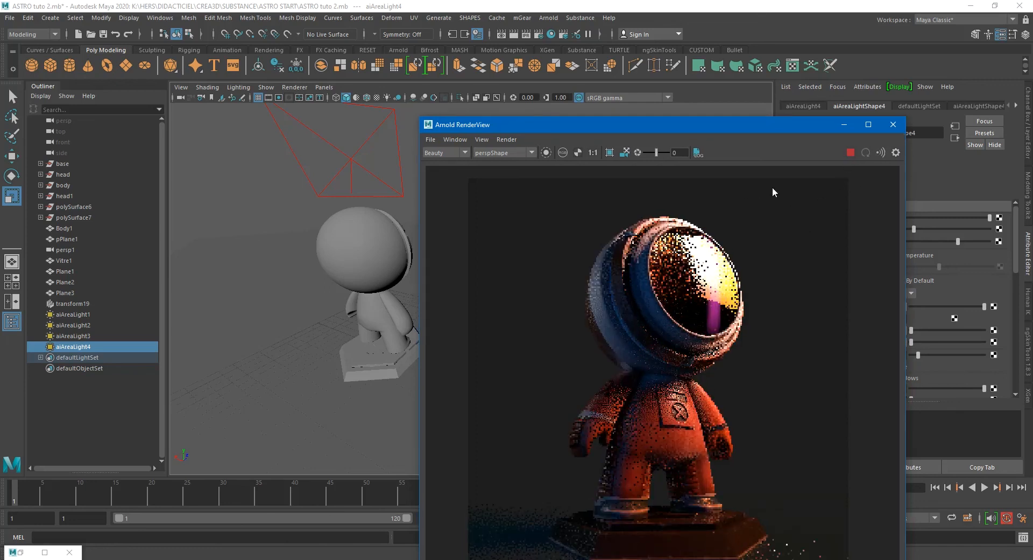
drag(736, 127, 645, 117)
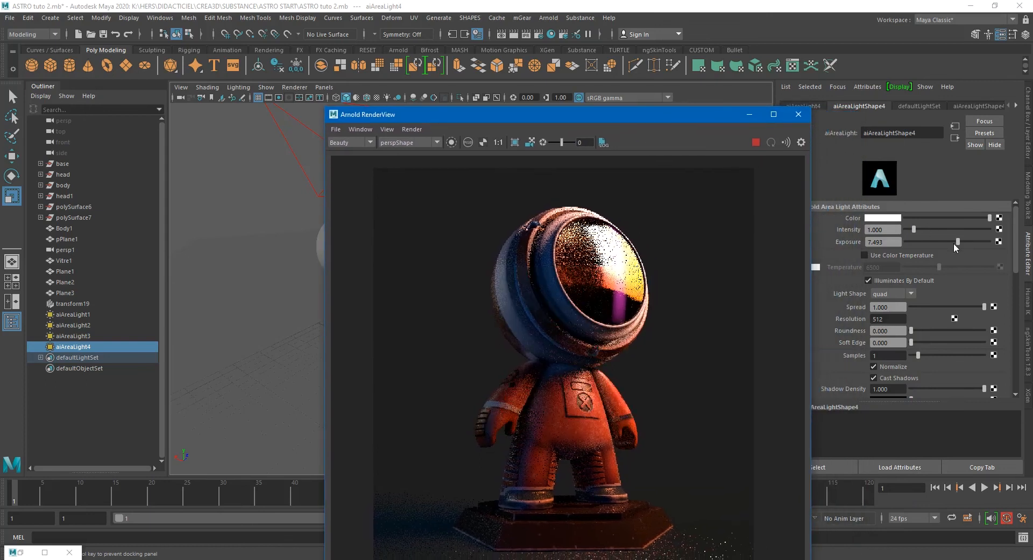
- Set aiAreaLight4's spread to about 0.418 and its exposure to about 9.726, and stop the render after checking it
drag(961, 240, 967, 241)
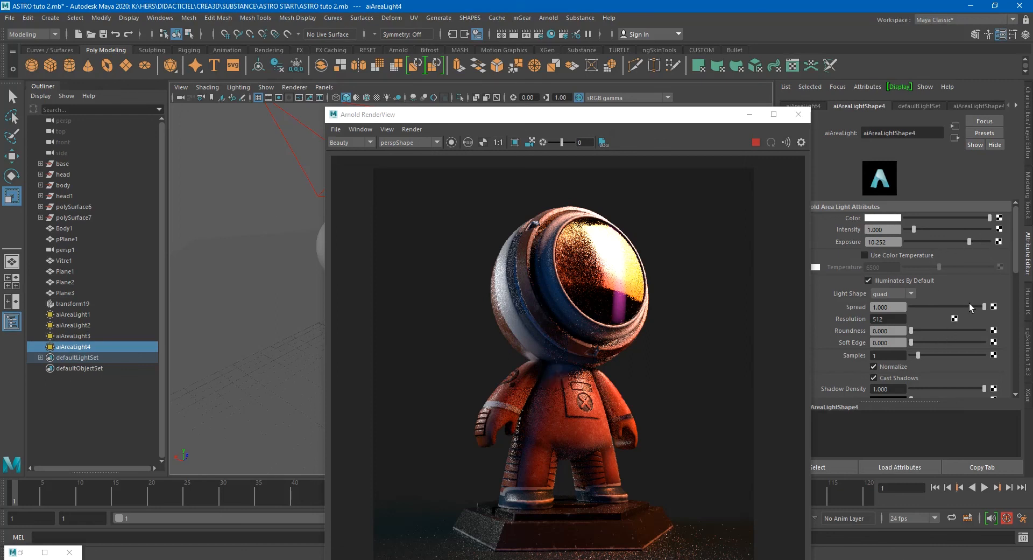
drag(975, 307, 942, 302)
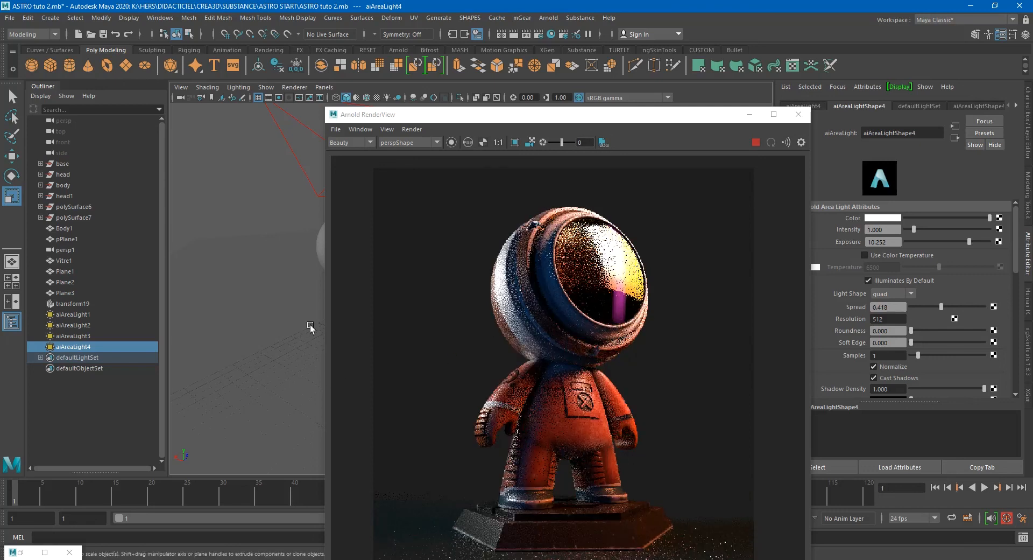
drag(969, 242, 965, 243)
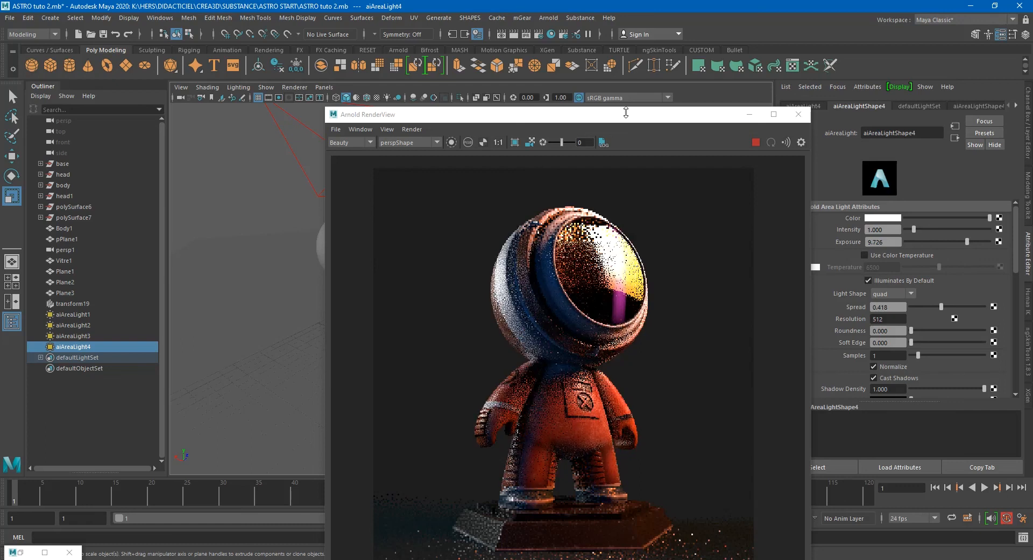
drag(629, 116, 456, 62)
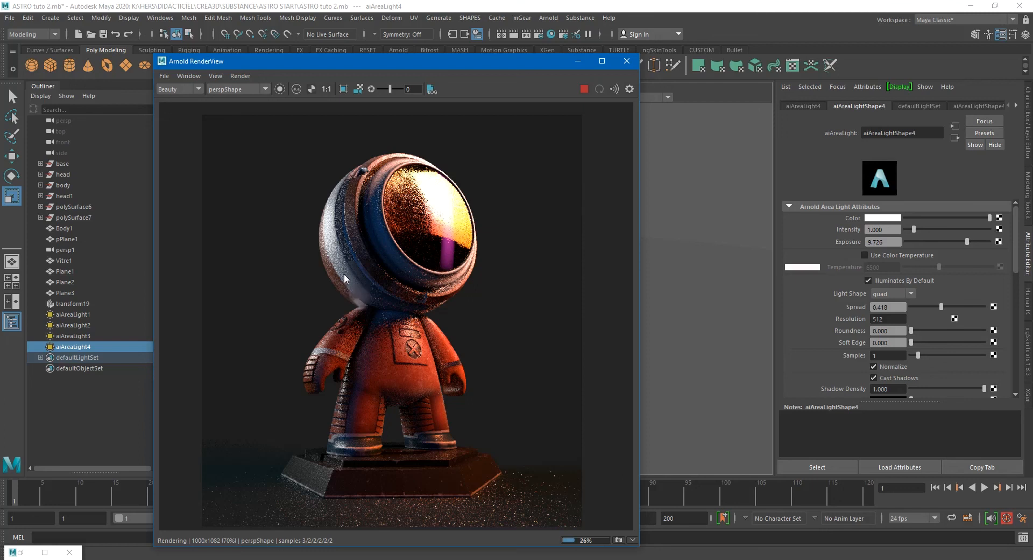
click(583, 88)
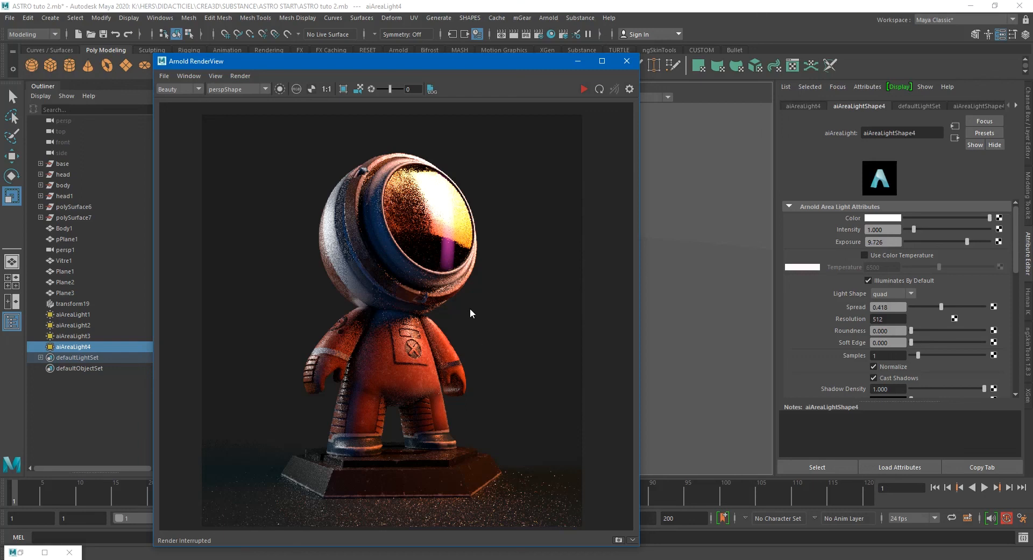
- Show layer4 with textured display on, and raise aiAreaLight4 through its own view to bring the beach image plane into frame
click(653, 334)
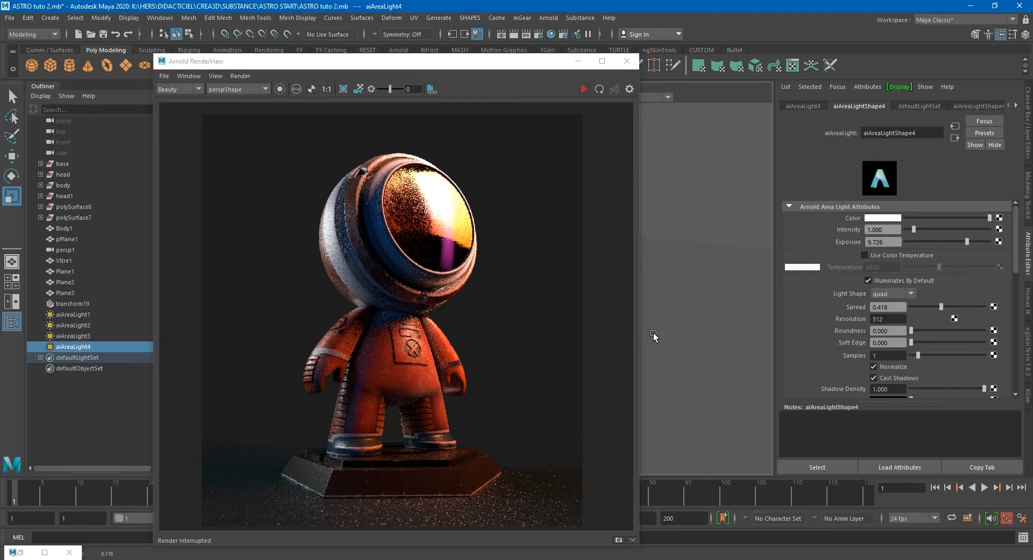
key(ctrl+a)
click(892, 352)
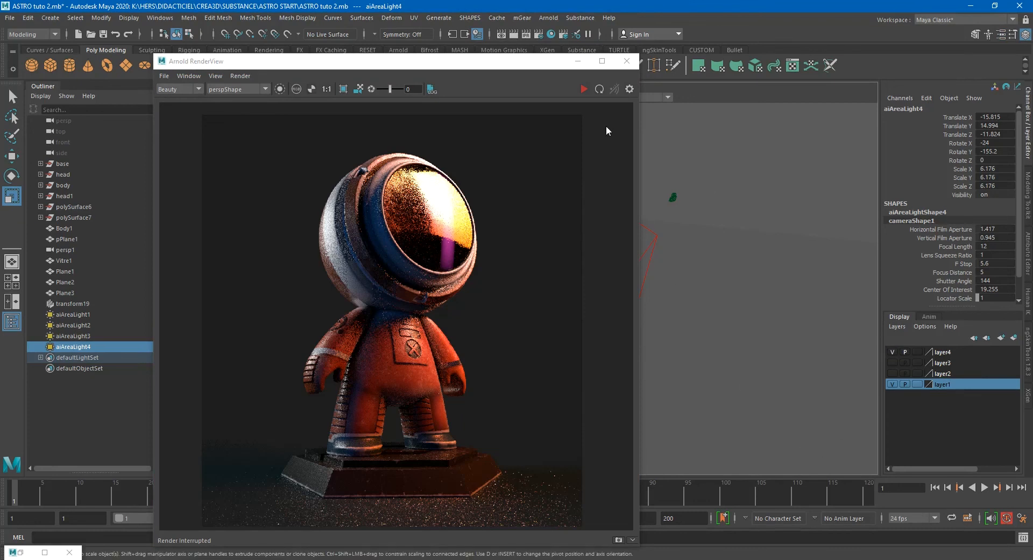
drag(488, 72, 356, 256)
key(6)
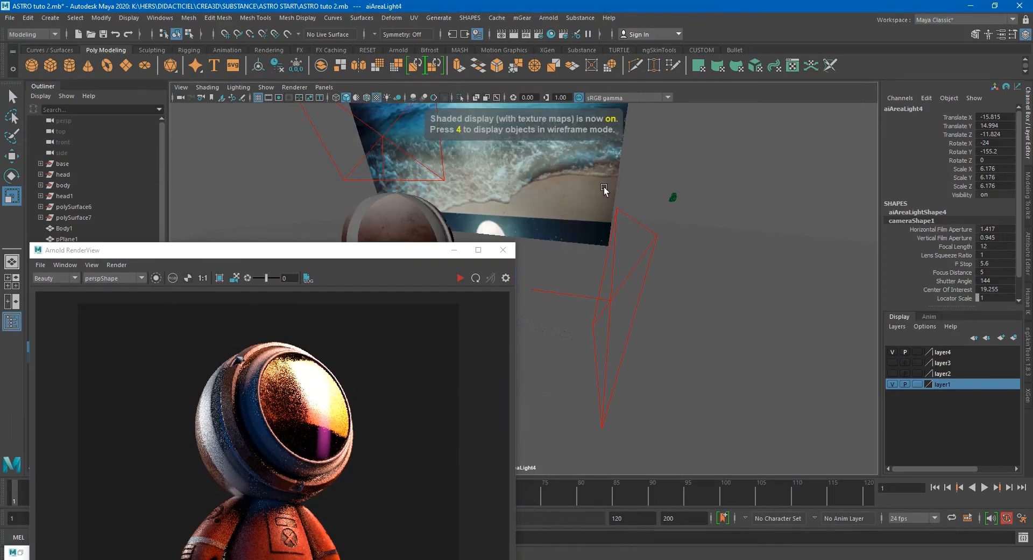
alt+drag(604, 186, 594, 180)
alt+middle_drag(588, 179, 634, 263)
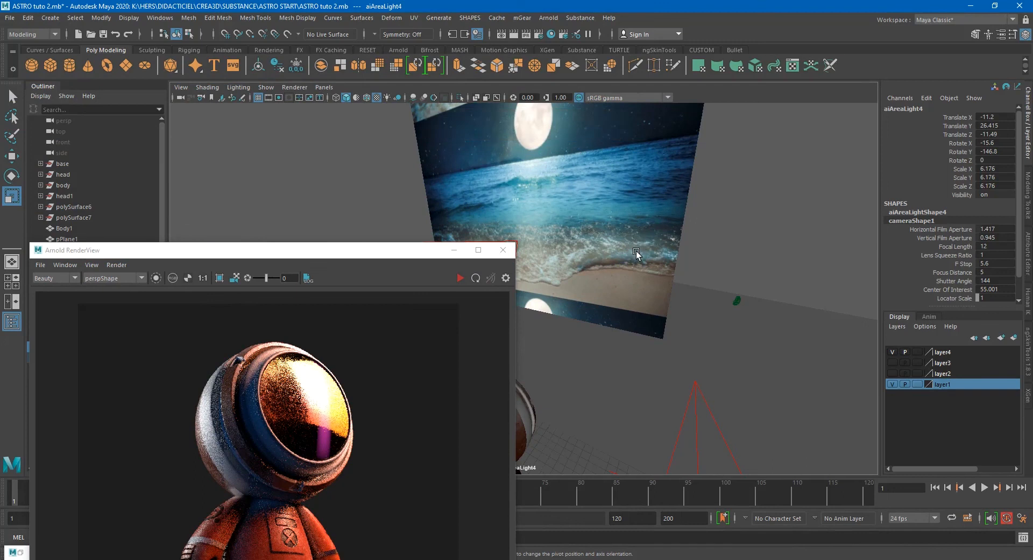
- Run a short test render with the beach image plane shown, and hide layer4
click(800, 217)
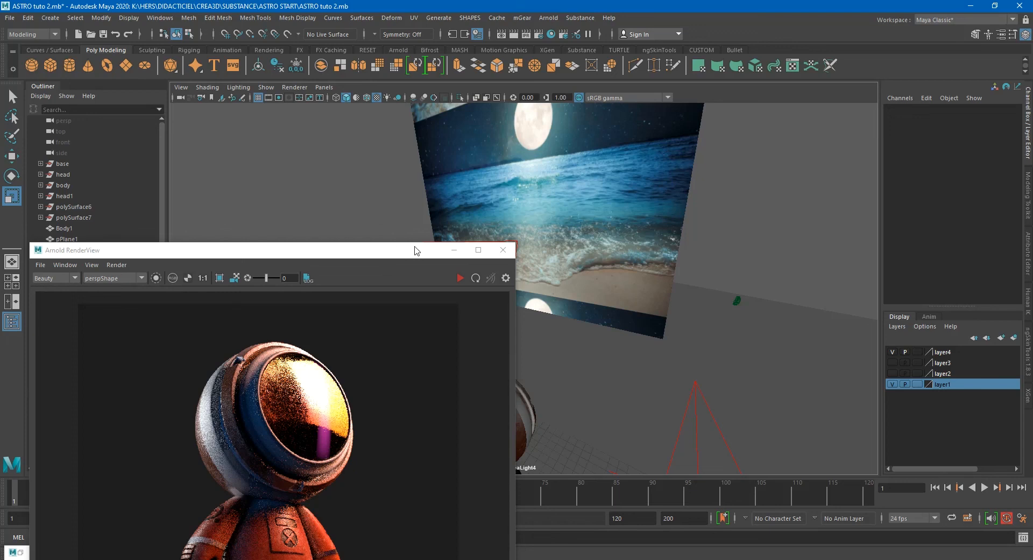
click(460, 278)
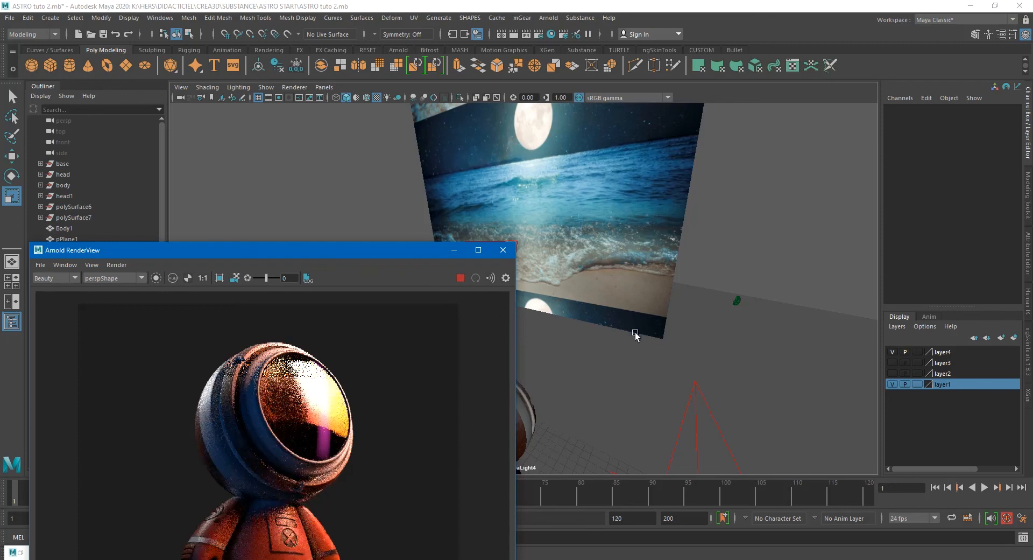
click(460, 277)
click(676, 180)
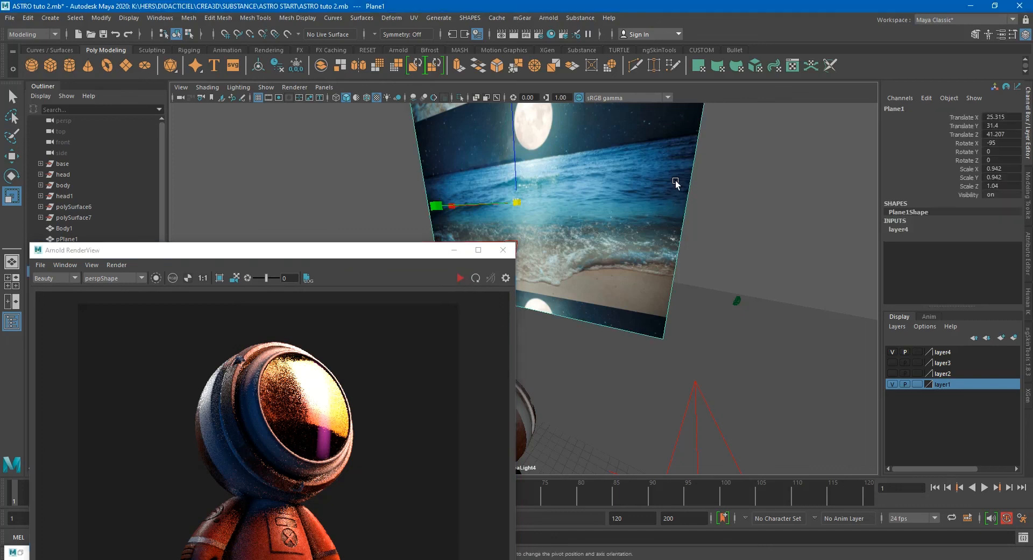
click(894, 351)
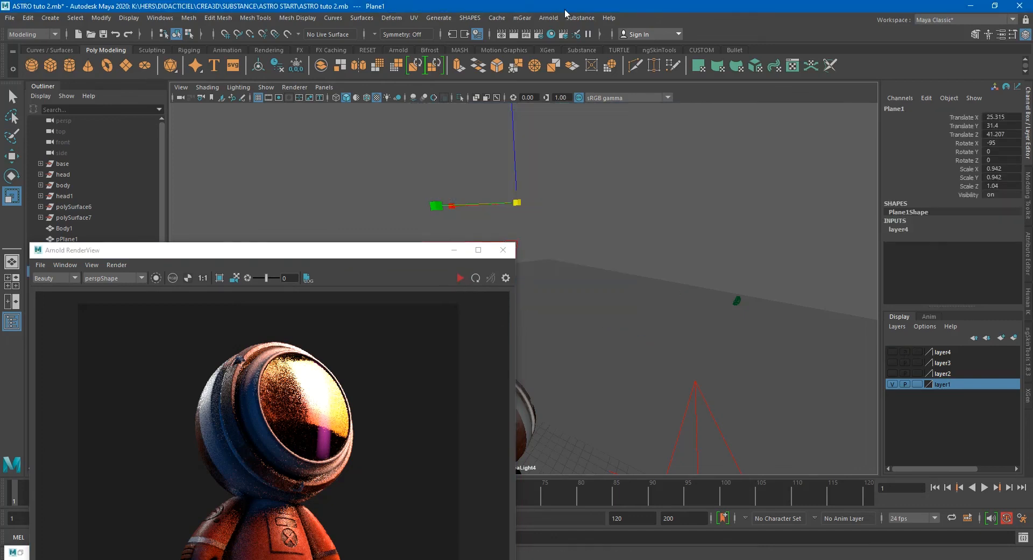
- Create an Arnold skydome light and show its shape attributes for editing
click(549, 18)
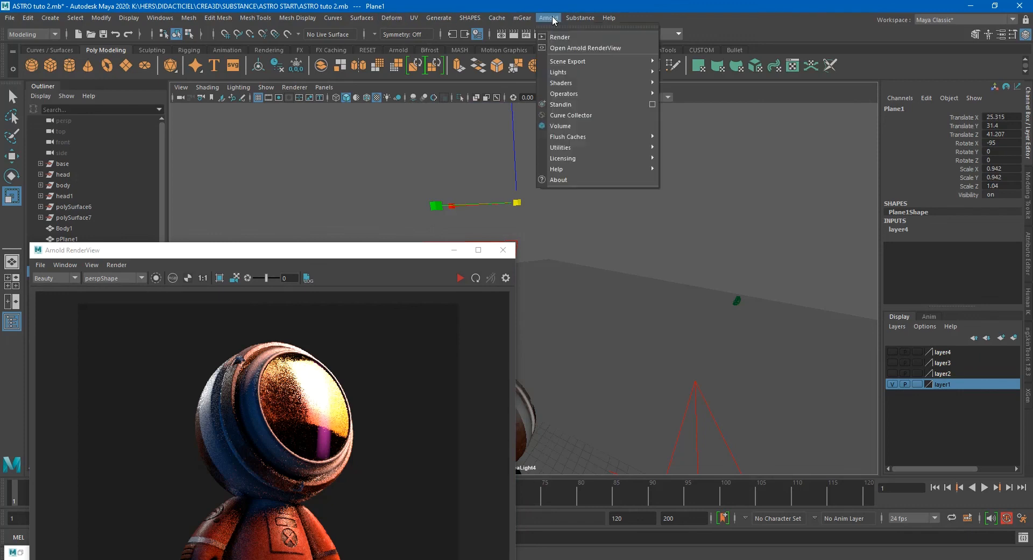
mouse_move(592, 72)
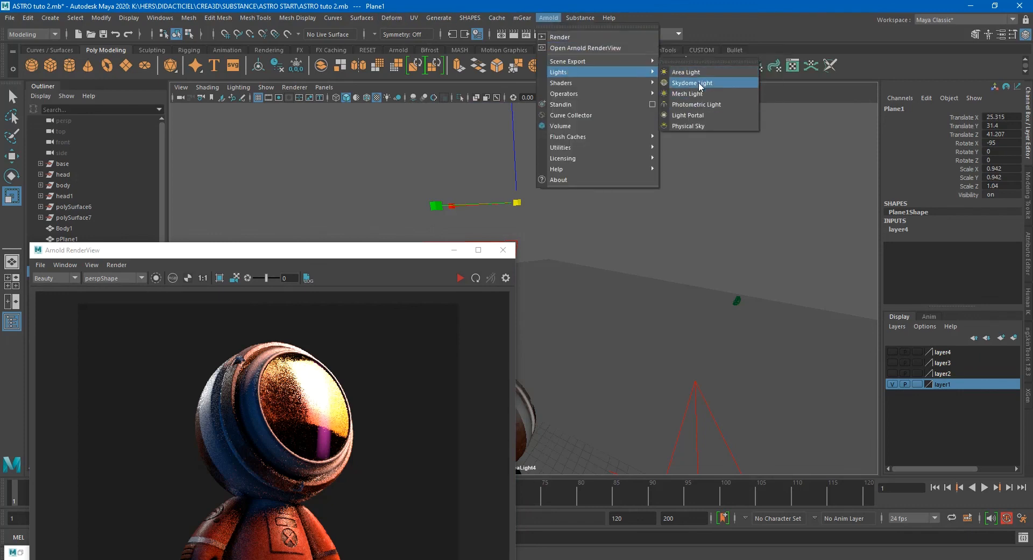
click(695, 82)
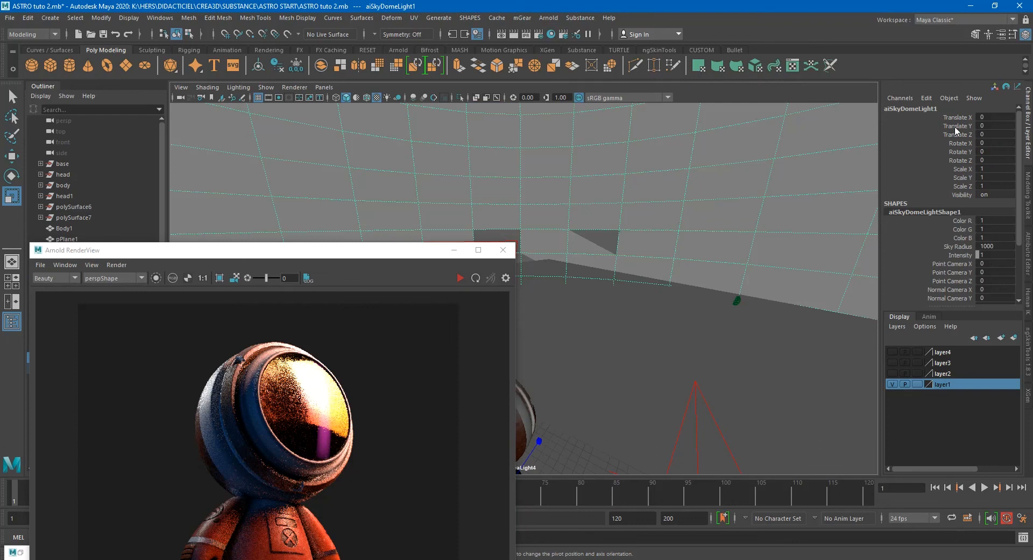
key(ctrl+a)
key(ctrl+a)
key(ctrl+a)
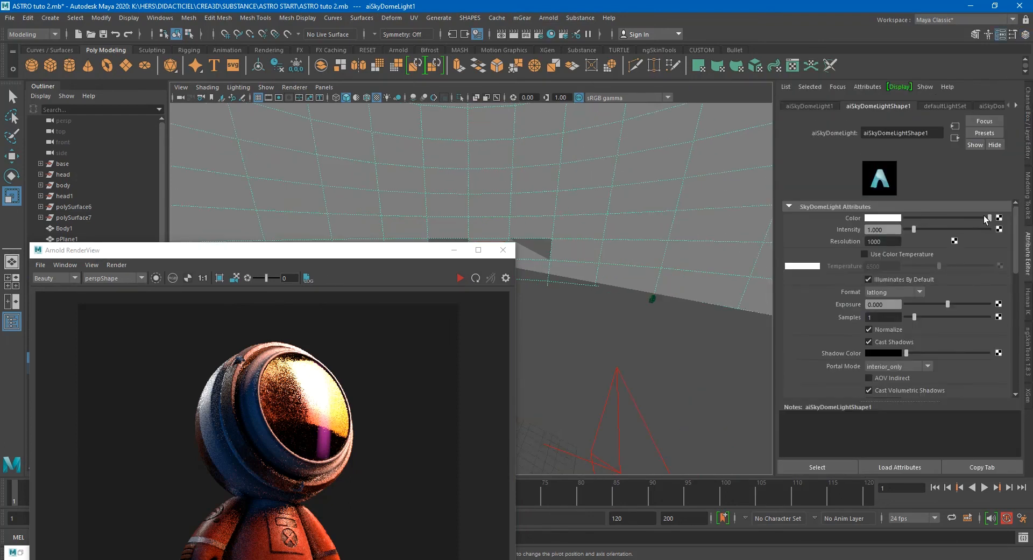
- Assign a file texture to the skydome's color and select lauter_waterfall_4k.exr in the HDRI folder as its image
click(1000, 217)
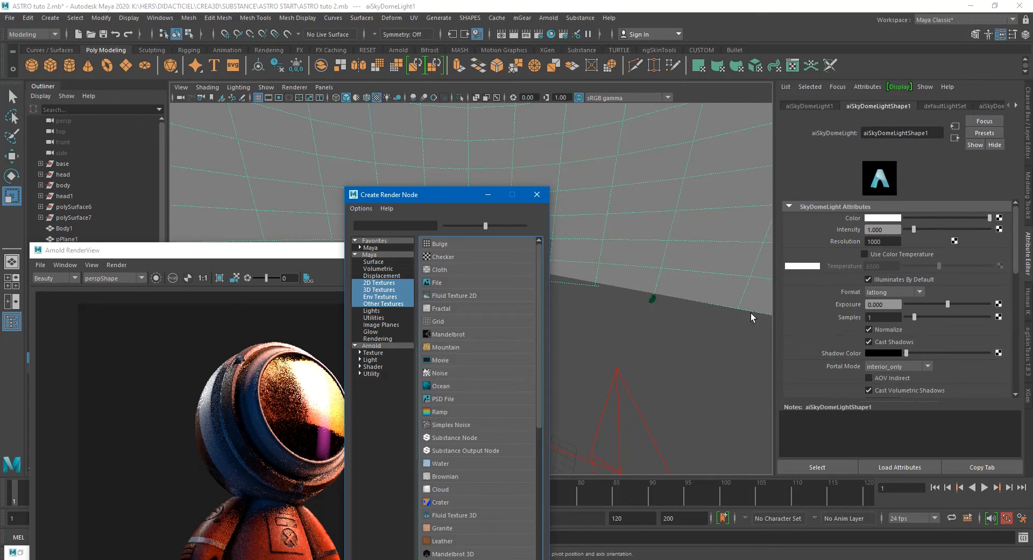
click(474, 281)
click(1001, 253)
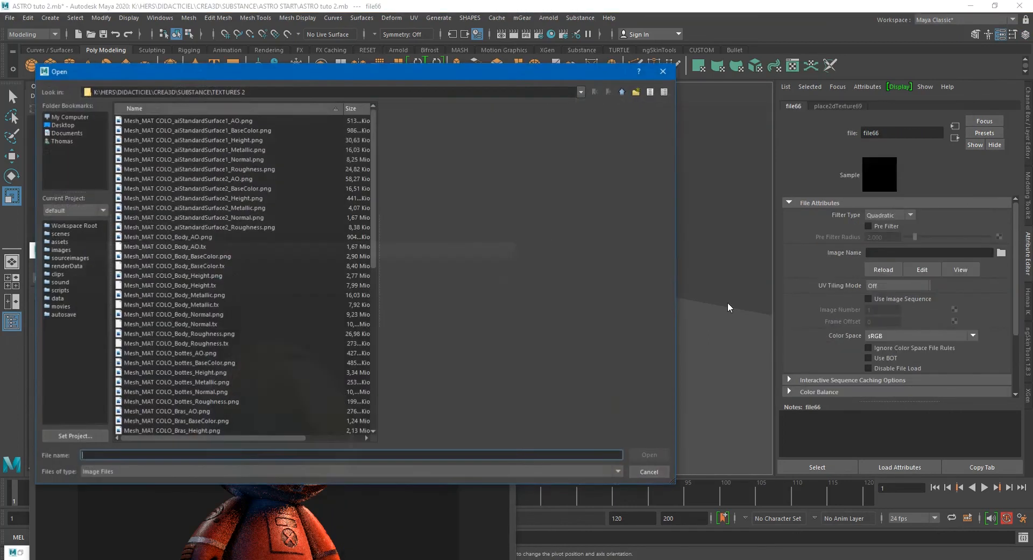
click(622, 92)
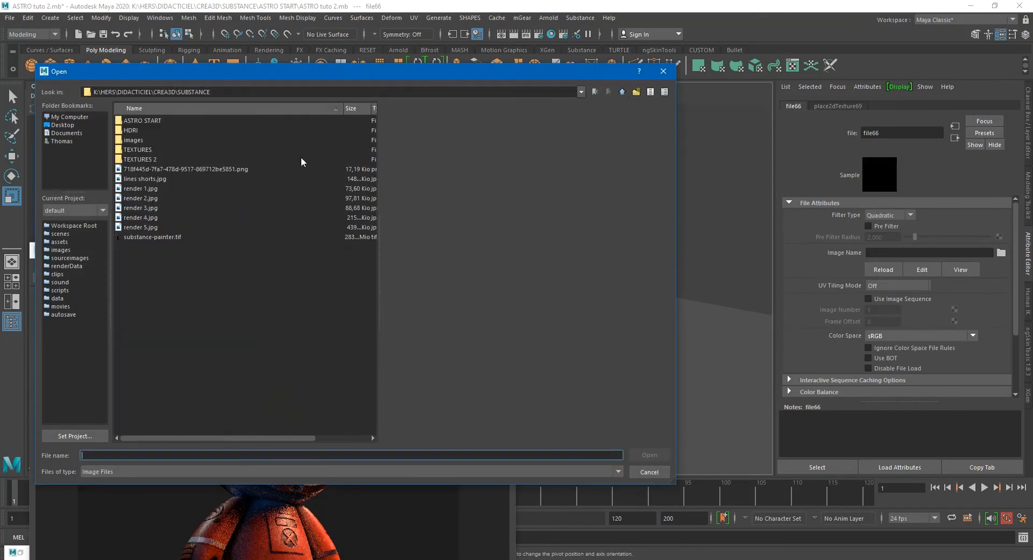
double_click(150, 131)
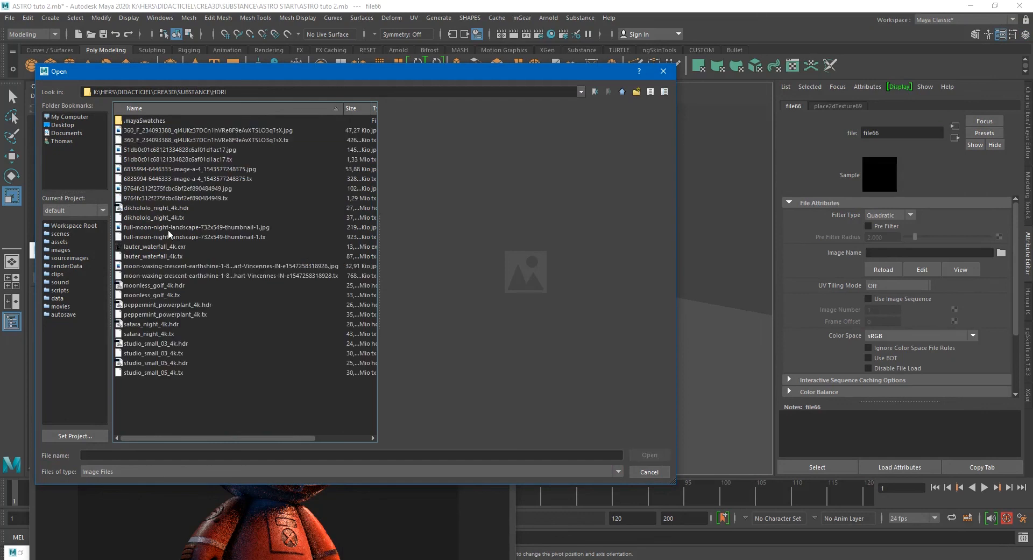
click(156, 247)
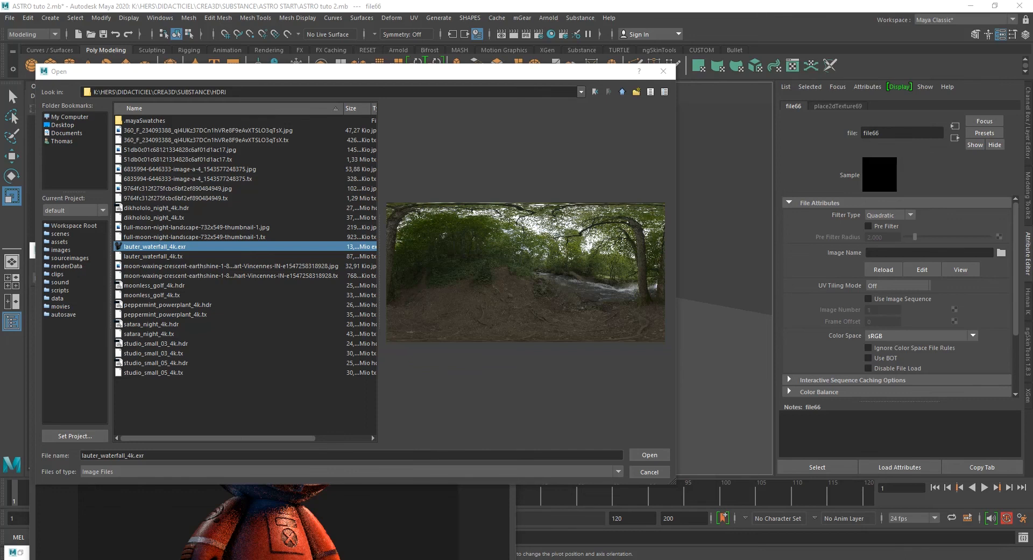
- Switch to the browser, examine the Oberer Kuhberg HDRI and its download sizes on HDRI Haven, cancel the 2k download, and return to Maya
drag(0, 70, 610, 21)
scroll(602, 272, down, 3)
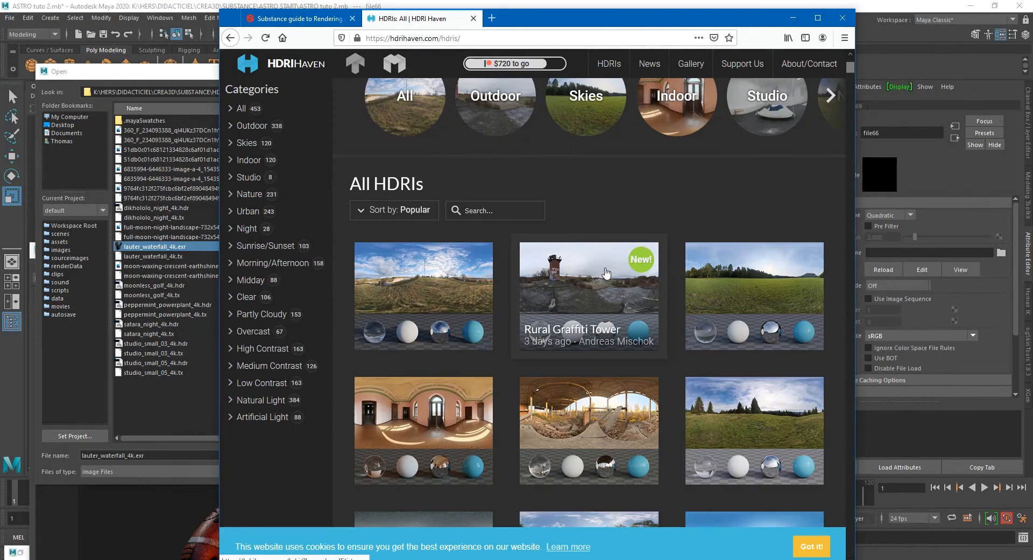
scroll(592, 275, down, 1)
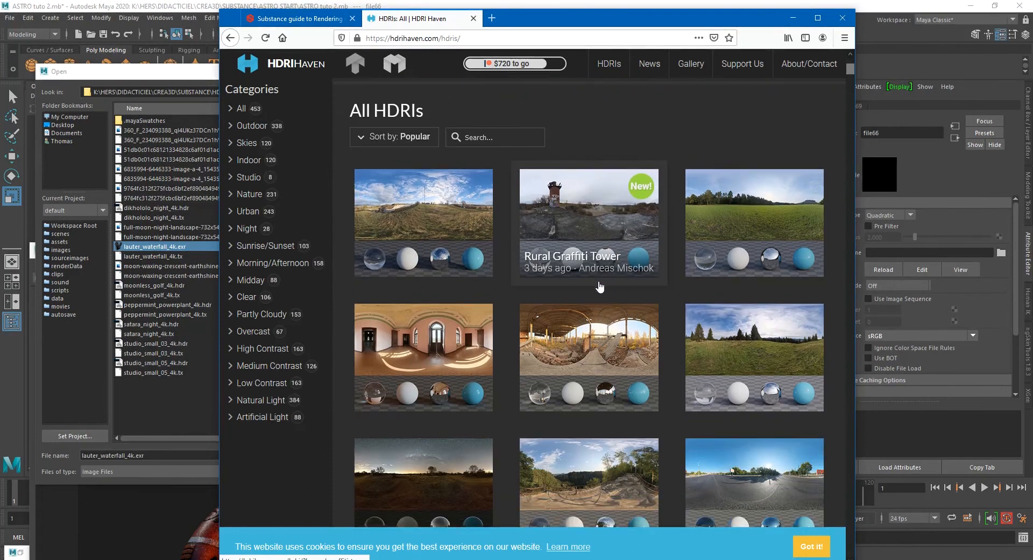
click(414, 211)
scroll(425, 404, down, 5)
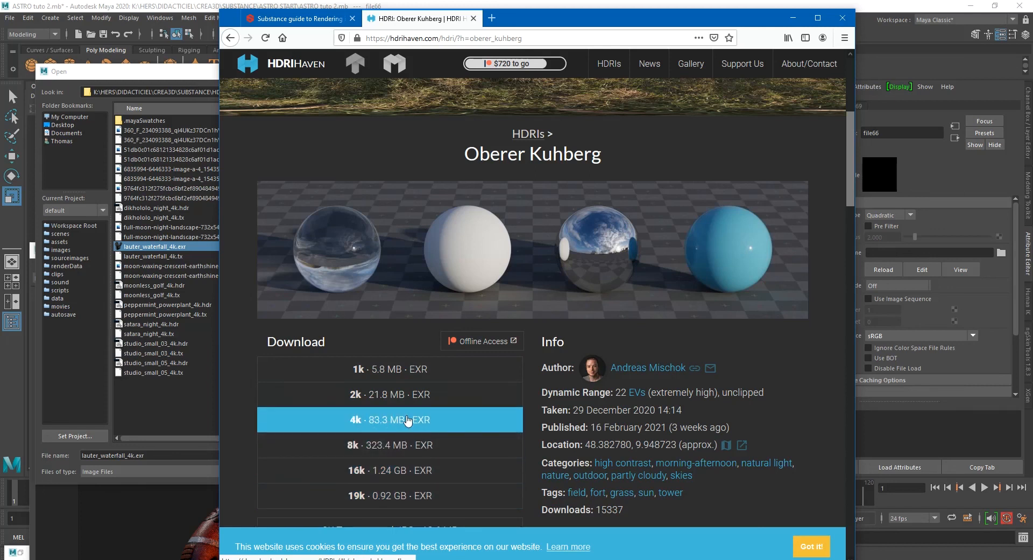
scroll(444, 386, up, 5)
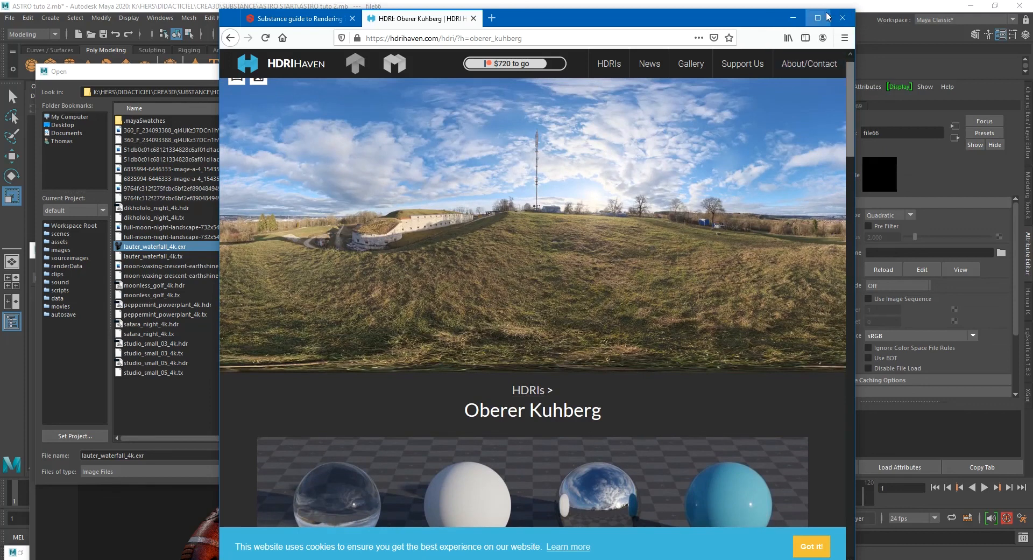
scroll(575, 278, down, 4)
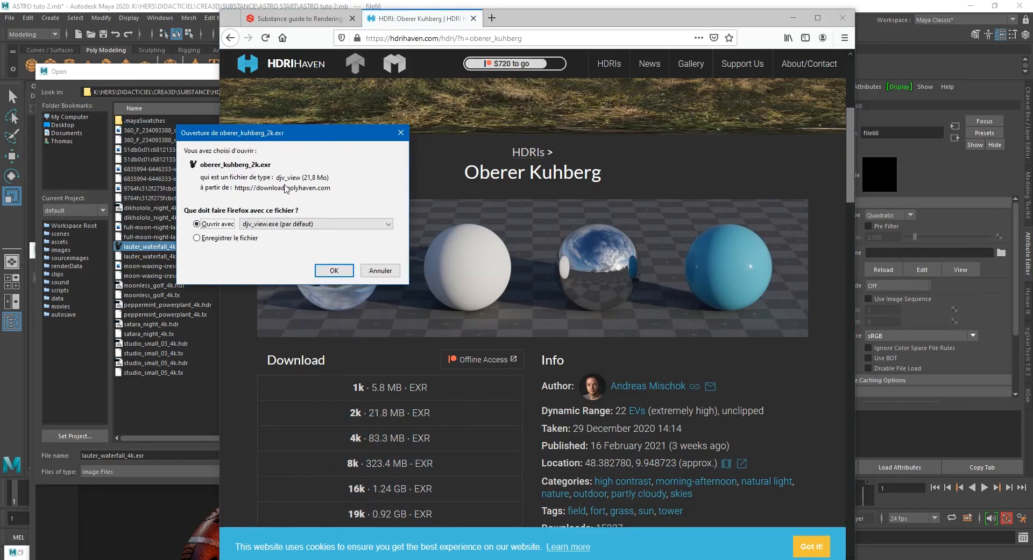
click(380, 271)
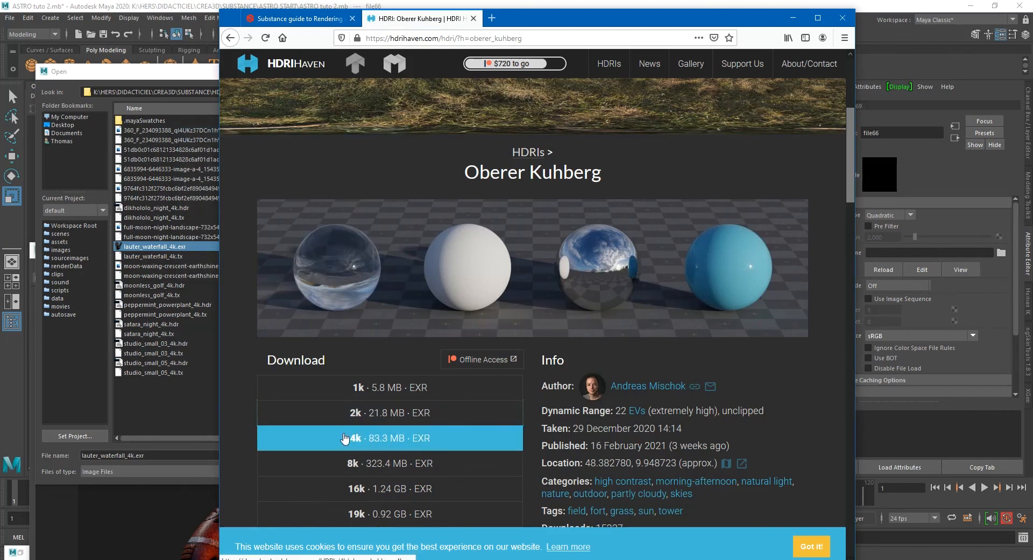
click(793, 20)
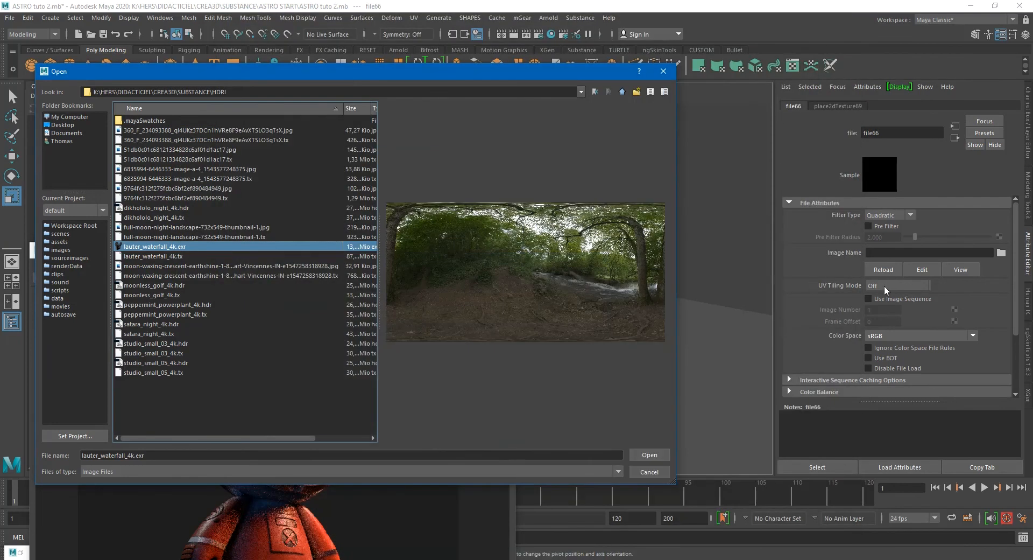
- Load lauter_waterfall_4k.exr into the file texture, set the skydome's resolution to 4000, and check its visibility attributes
double_click(193, 246)
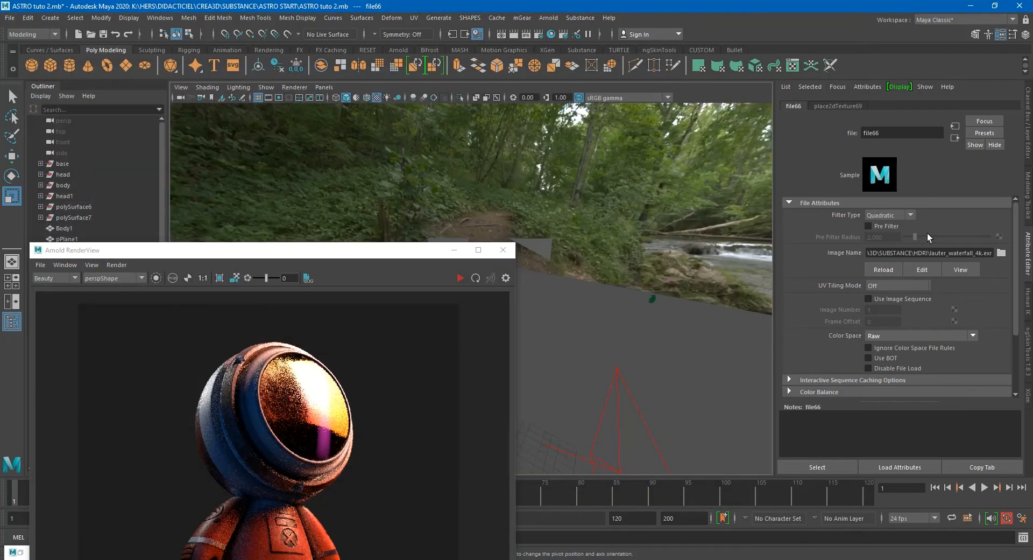
click(564, 212)
click(890, 240)
text(4000)
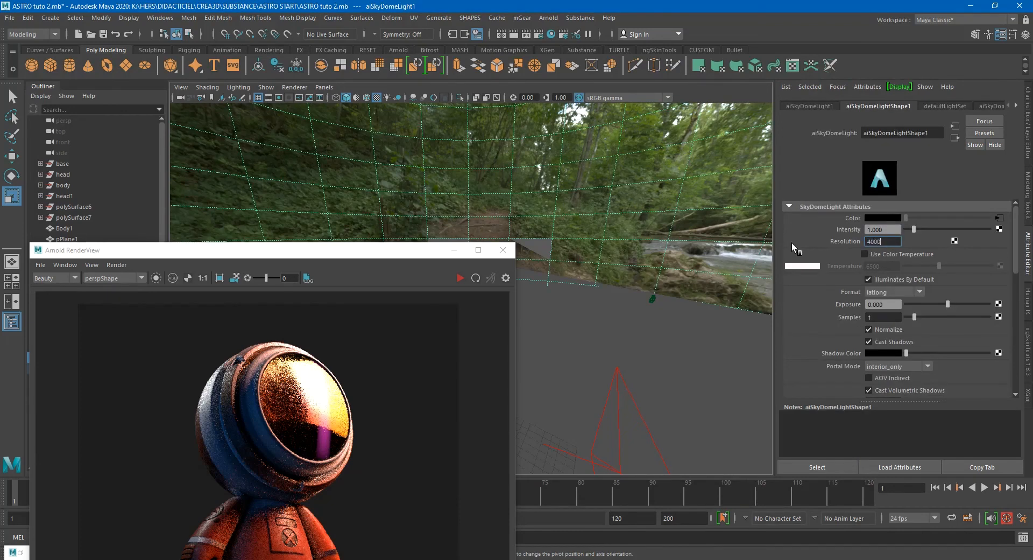
key(Return)
scroll(861, 337, down, 5)
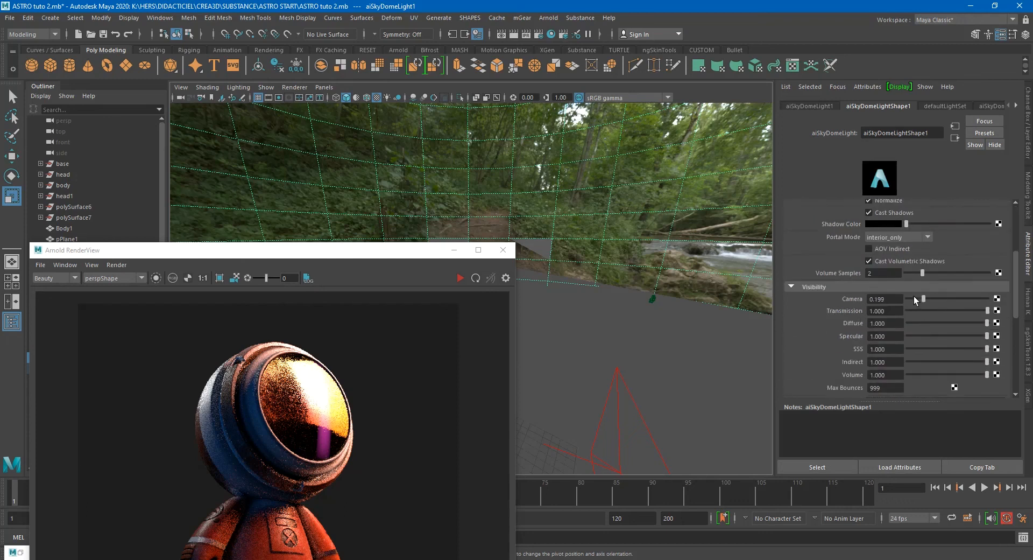
scroll(904, 330, up, 5)
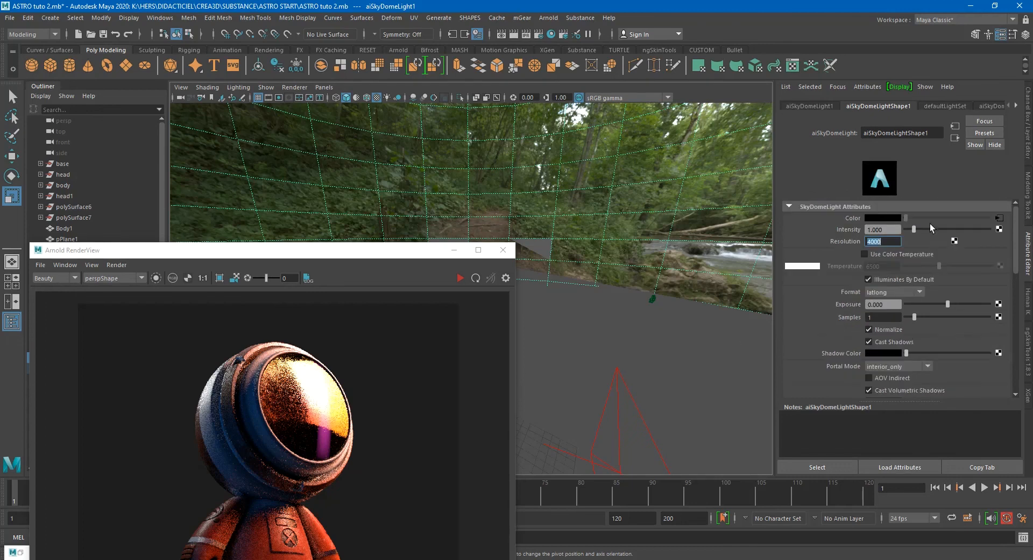
- Start a render with the skydome's attributes in reach, trying its intensity at about 0.39 and settling on about 1.039
drag(913, 232, 909, 235)
drag(384, 250, 509, 60)
click(584, 87)
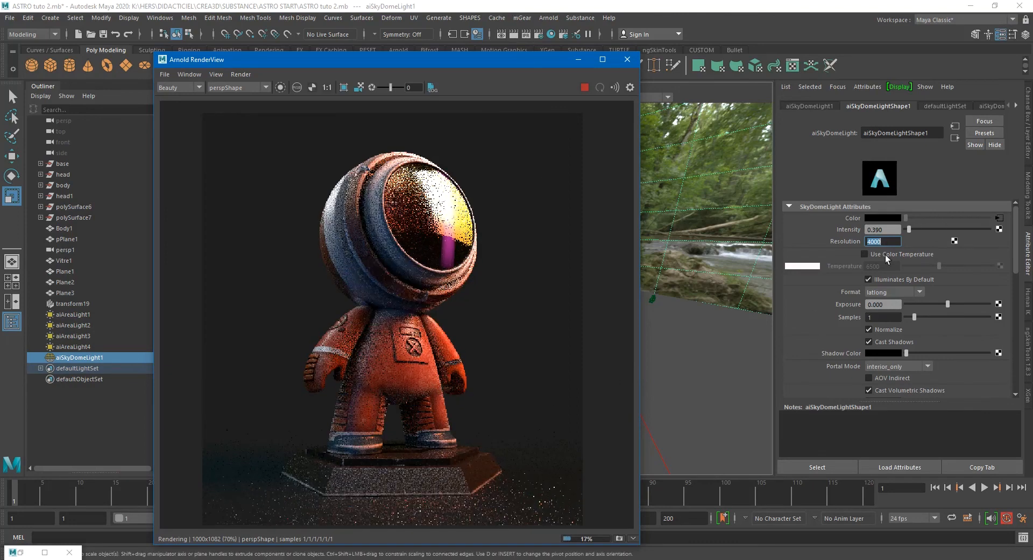
click(912, 228)
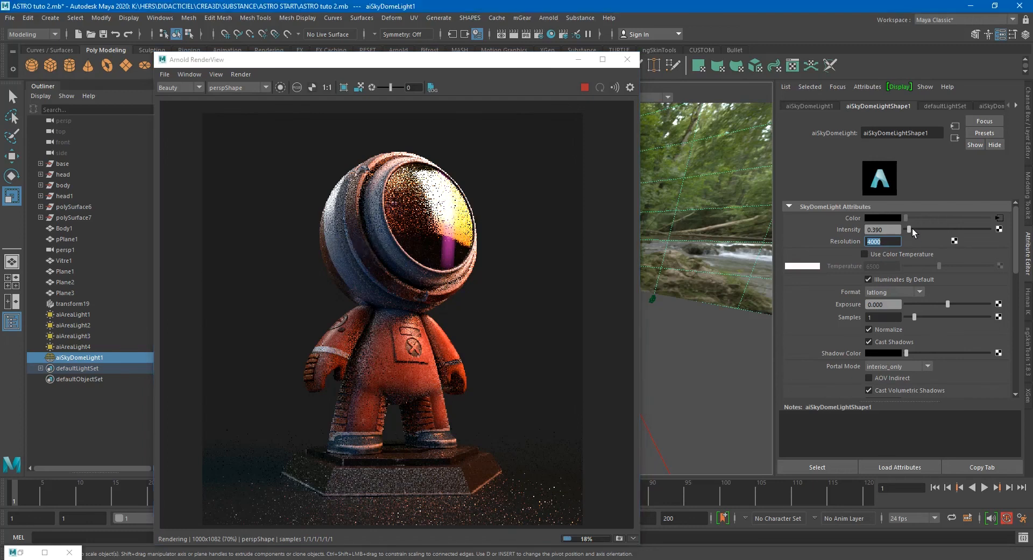
drag(913, 228, 913, 227)
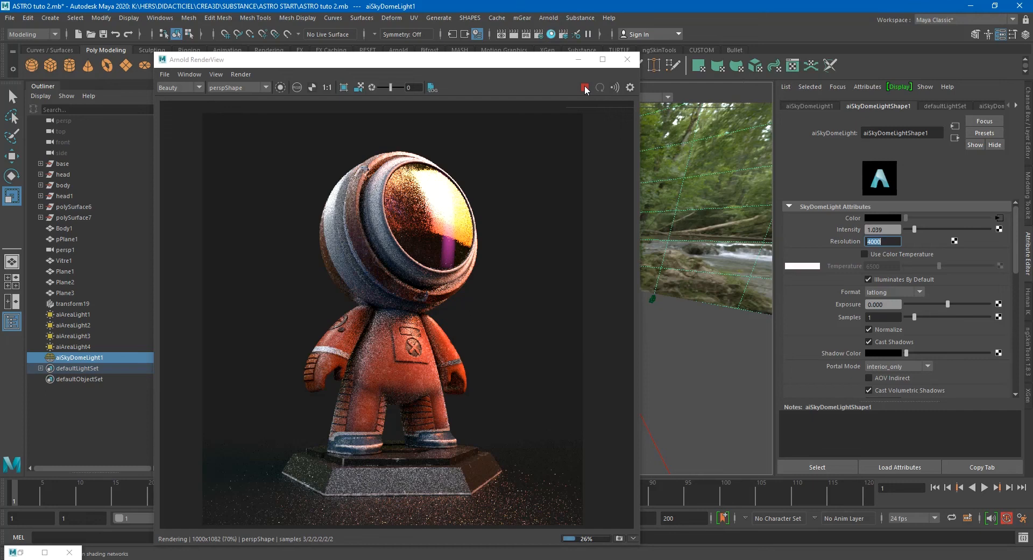
- Set the Camera (AA) samples to 0 in the Arnold render settings and restart the render
click(539, 34)
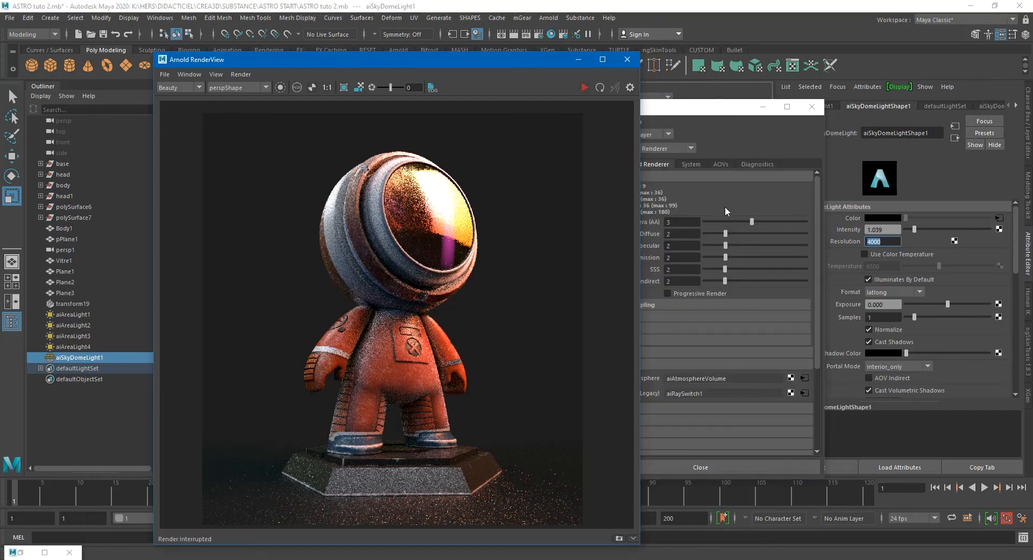
click(728, 218)
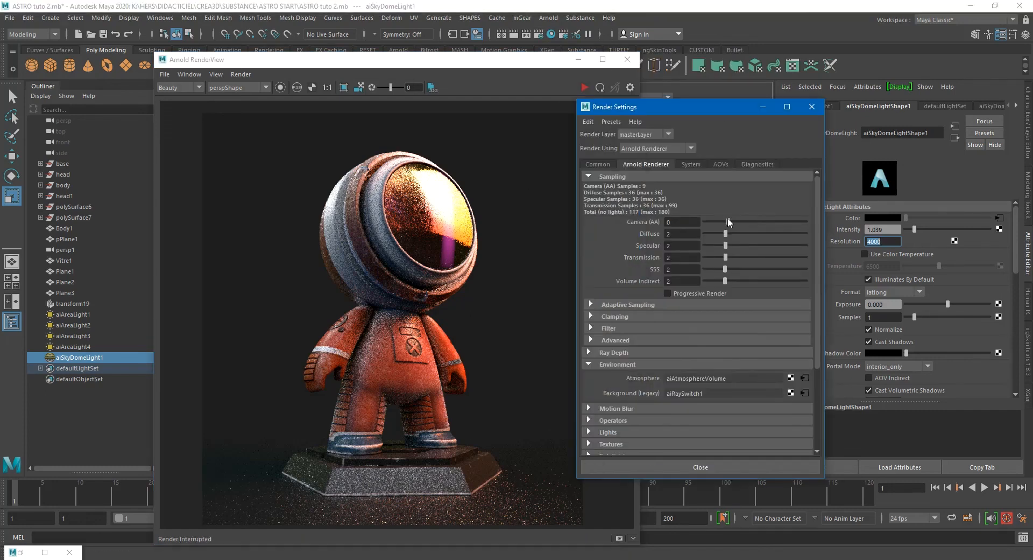
click(584, 88)
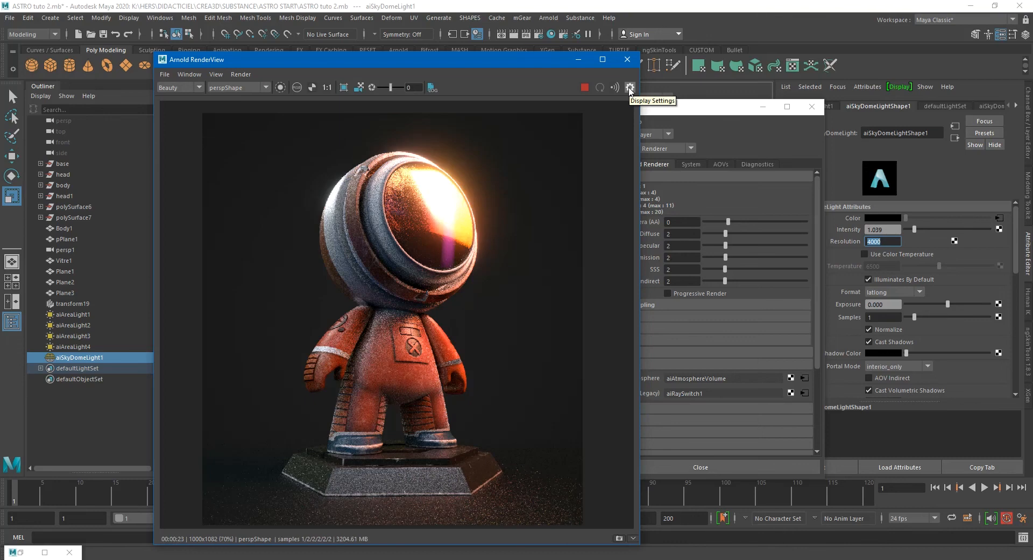
- Open the render view's post-processing settings, widen the window to fit them, and look through the imager types that can be added
click(630, 89)
drag(640, 174, 818, 162)
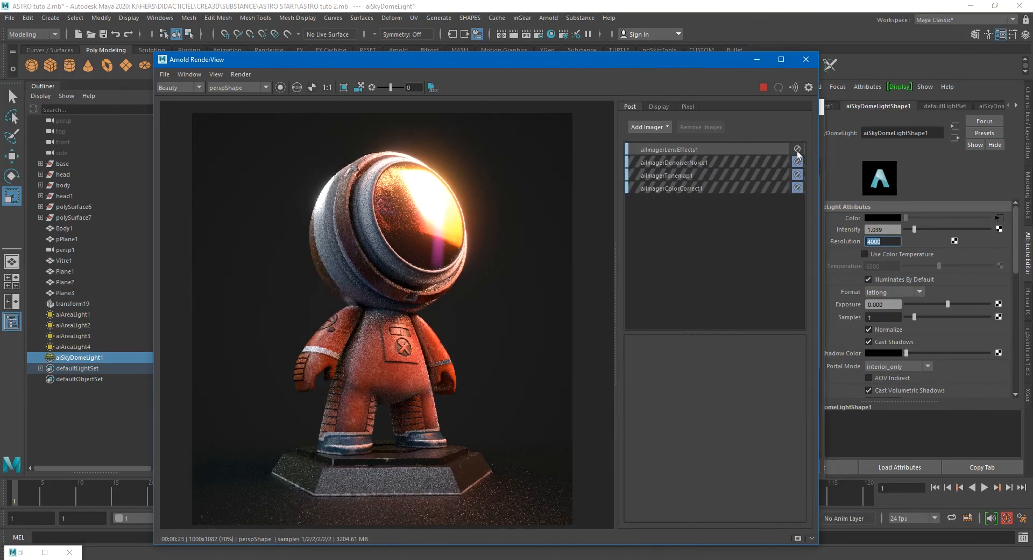
click(650, 128)
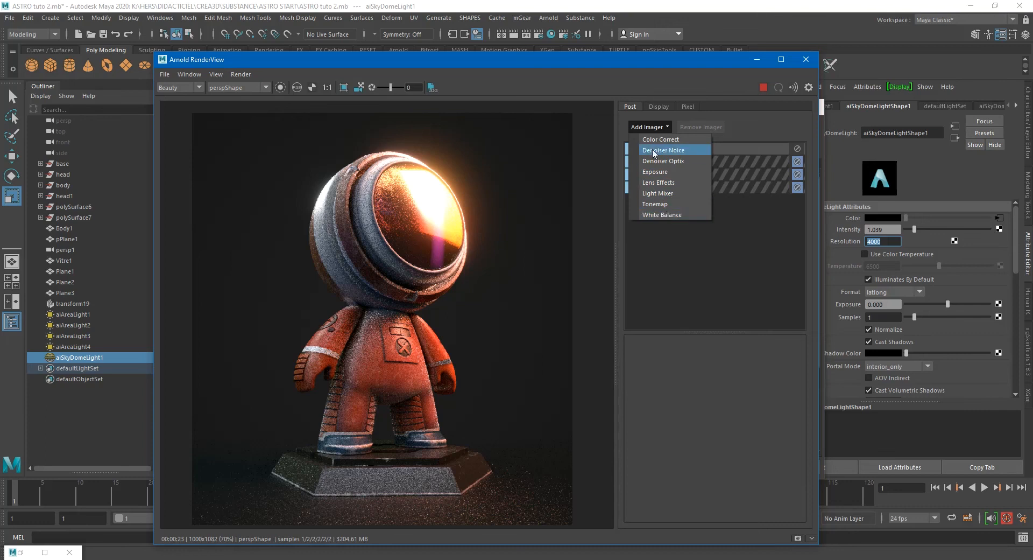
click(687, 272)
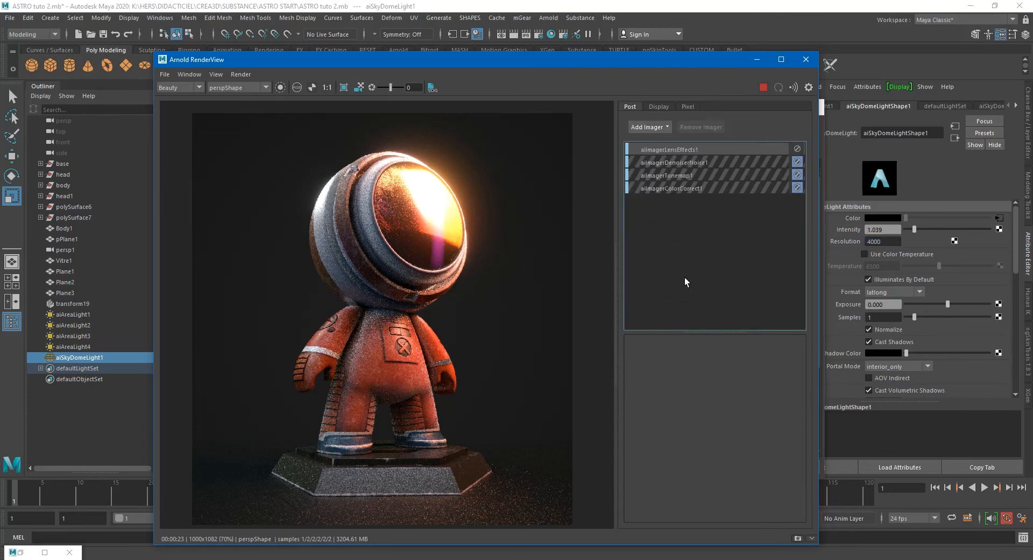